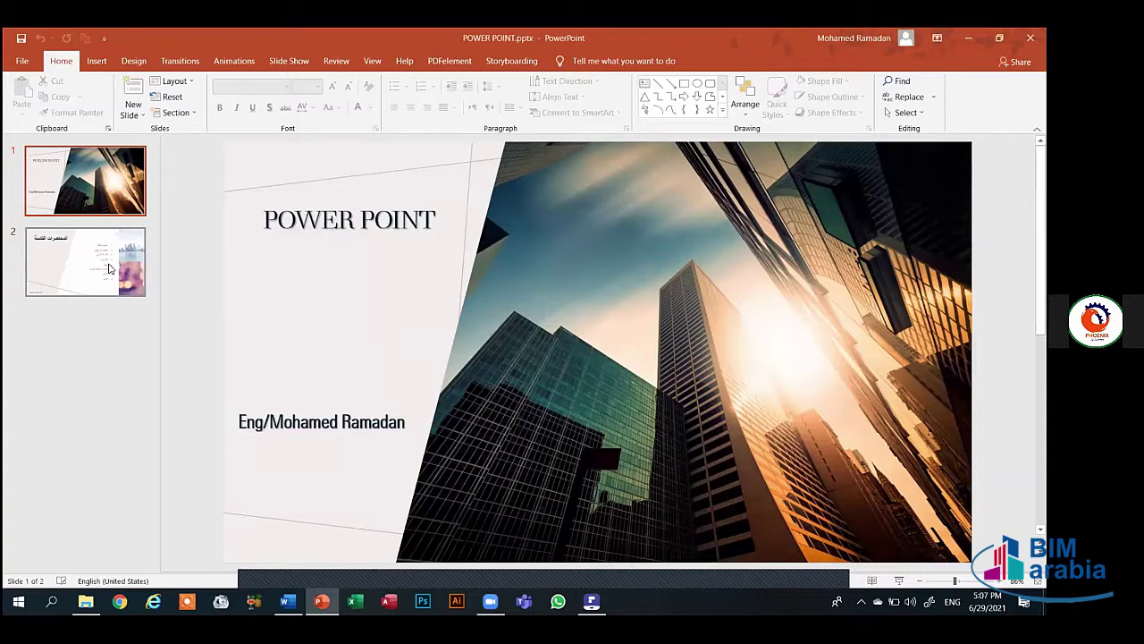
# - Raise the system volume and open slide 2, the numbered list of upcoming lectures
pyautogui.press('XF86AudioRaiseVolume')
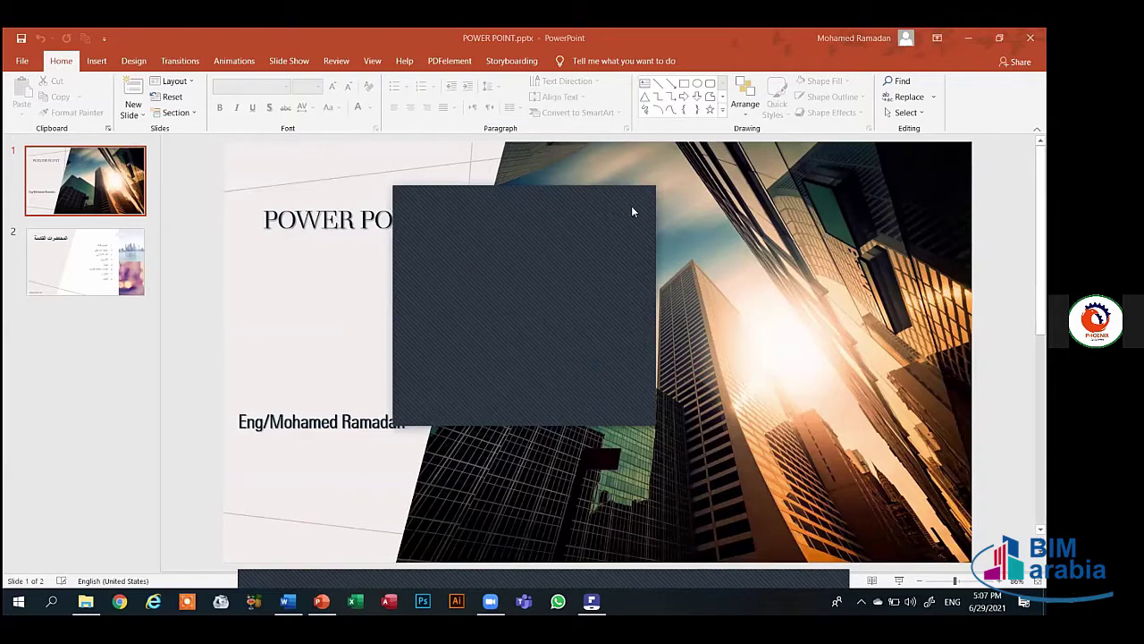
pyautogui.click(88, 236)
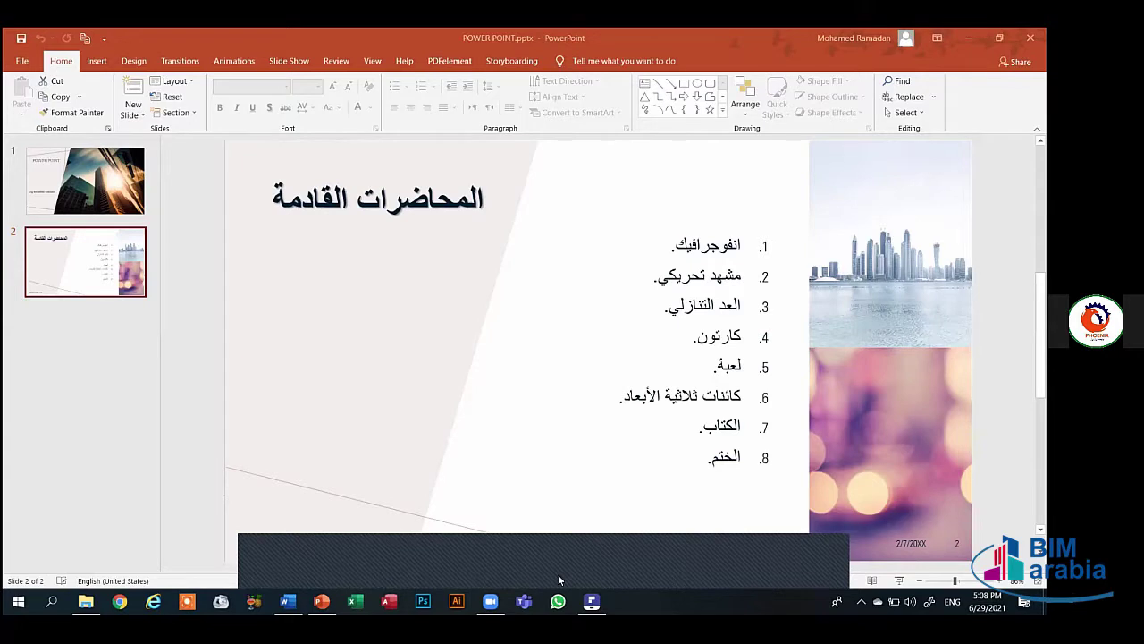
# - Select slide 2's lecture list and title boxes, then deselect, leaving the text unchanged
pyautogui.click(636, 285)
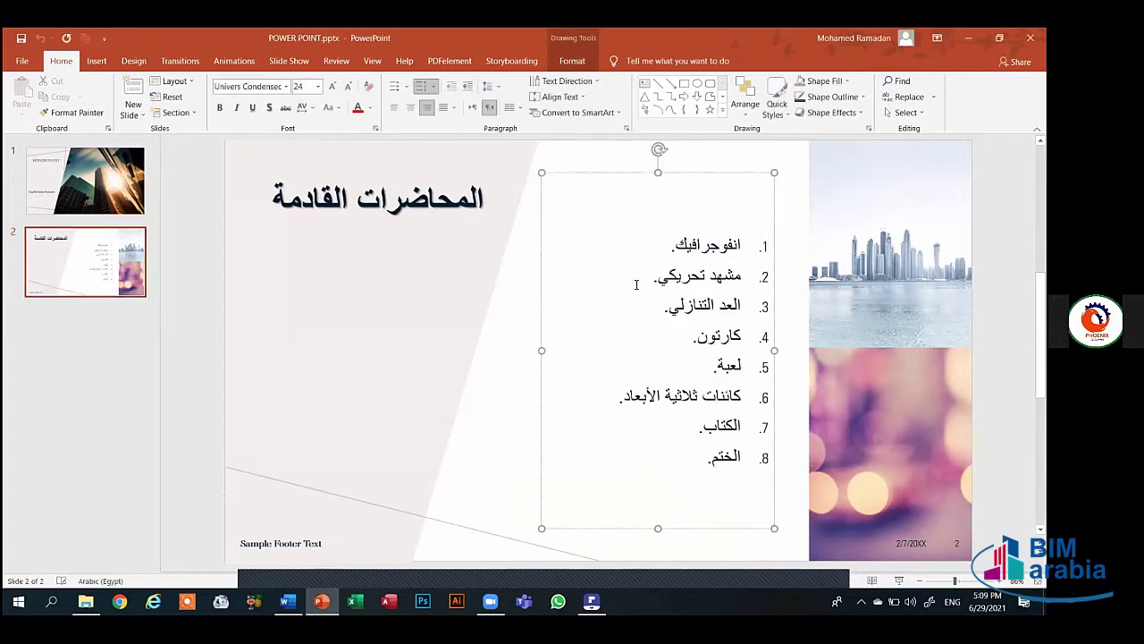
pyautogui.click(501, 282)
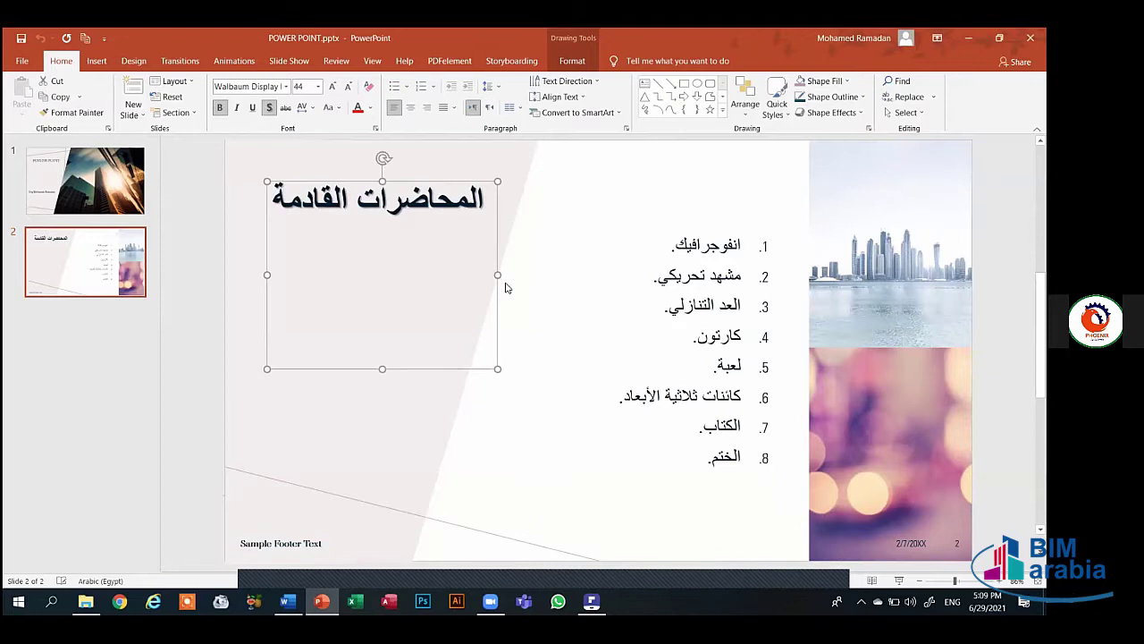
pyautogui.click(505, 287)
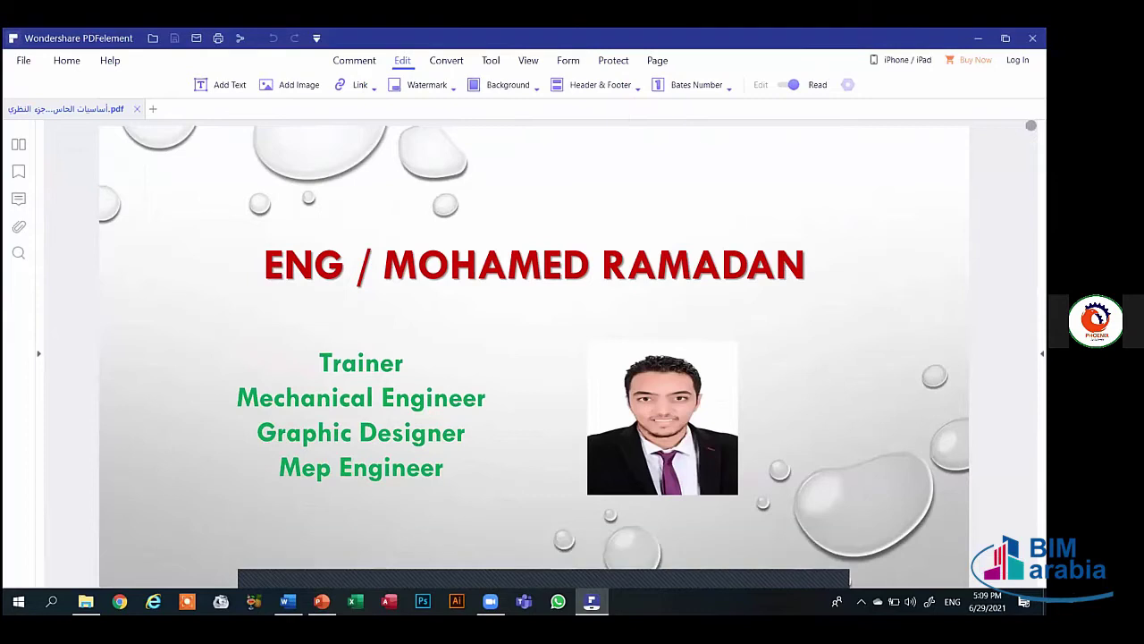
# - Scroll the course PDF from its title page down to page 25 about Babbage
pyautogui.scroll(-3, 535, 353)
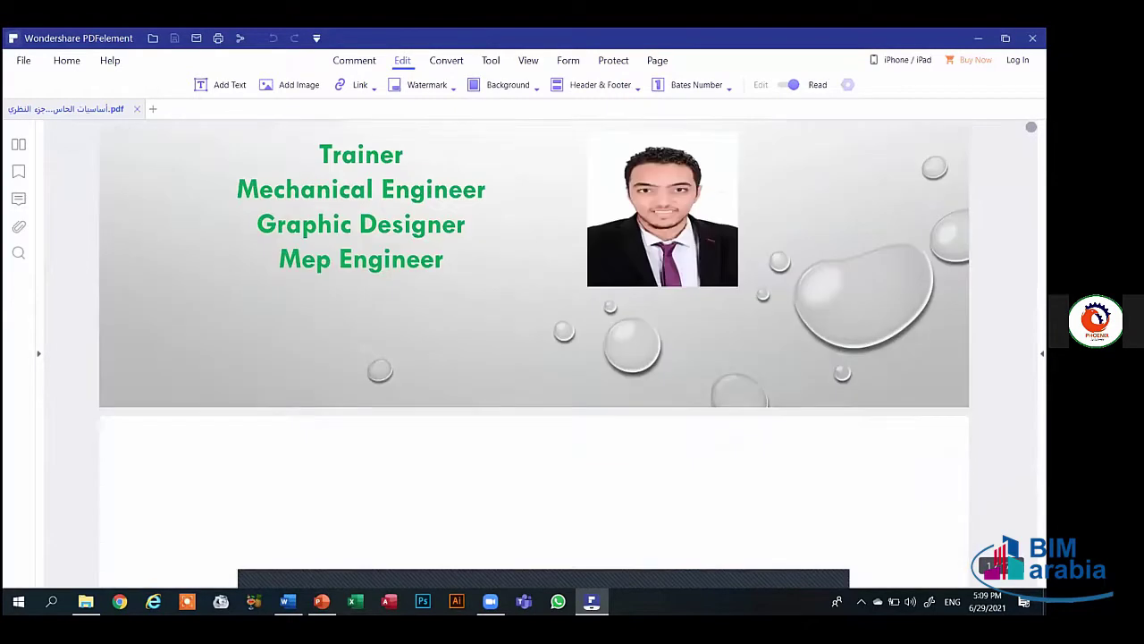
pyautogui.scroll(-5, 535, 353)
pyautogui.scroll(-2, 535, 353)
pyautogui.scroll(-4, 534, 353)
pyautogui.scroll(-3, 872, 225)
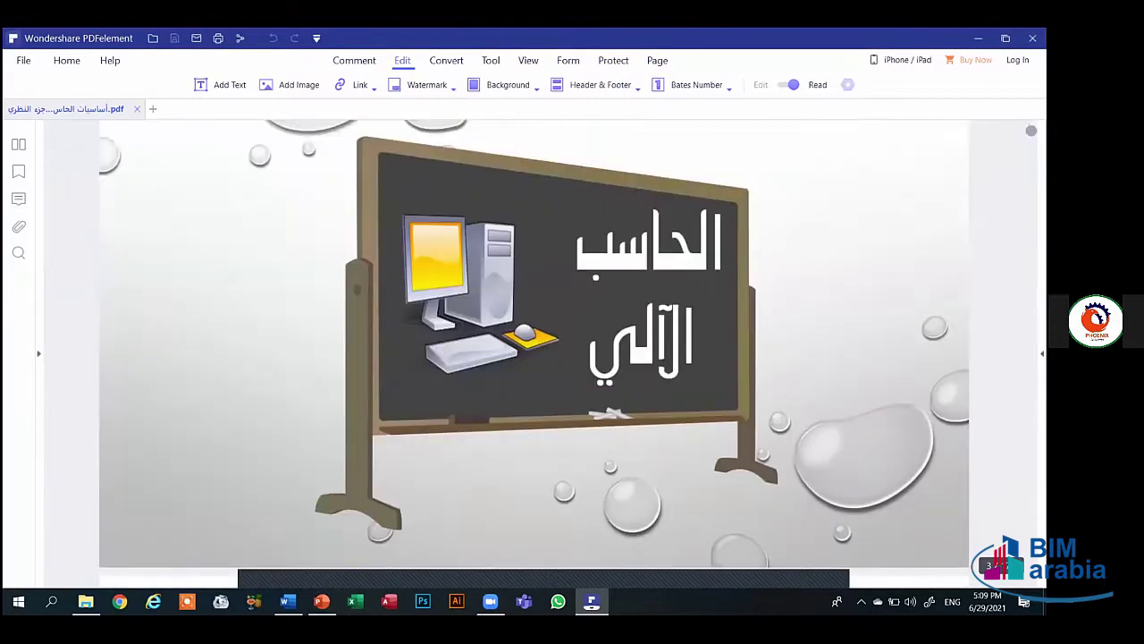
pyautogui.scroll(-1, 872, 224)
pyautogui.scroll(-5, 872, 224)
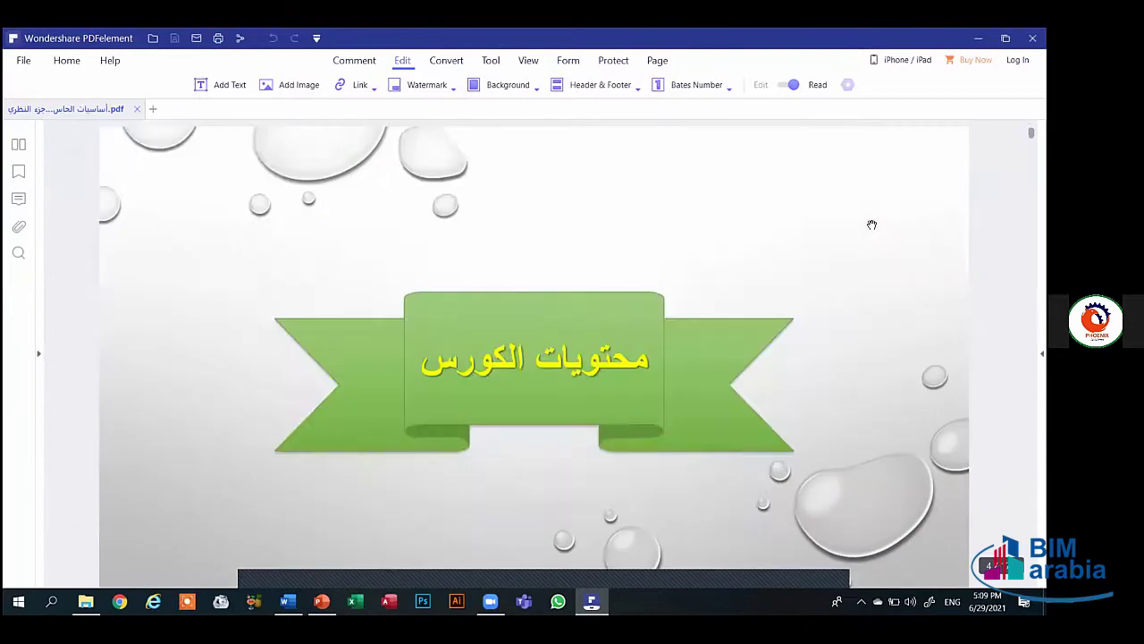
pyautogui.scroll(-5, 871, 224)
pyautogui.scroll(-5, 871, 224)
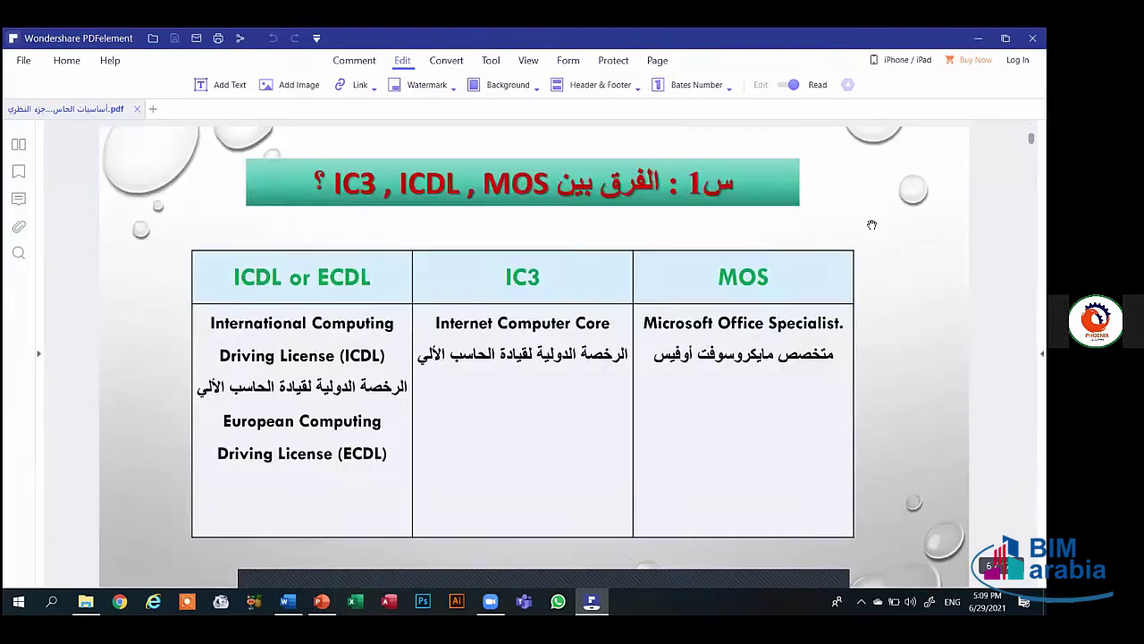
pyautogui.scroll(-5, 872, 224)
pyautogui.scroll(-5, 871, 225)
pyautogui.scroll(-5, 872, 225)
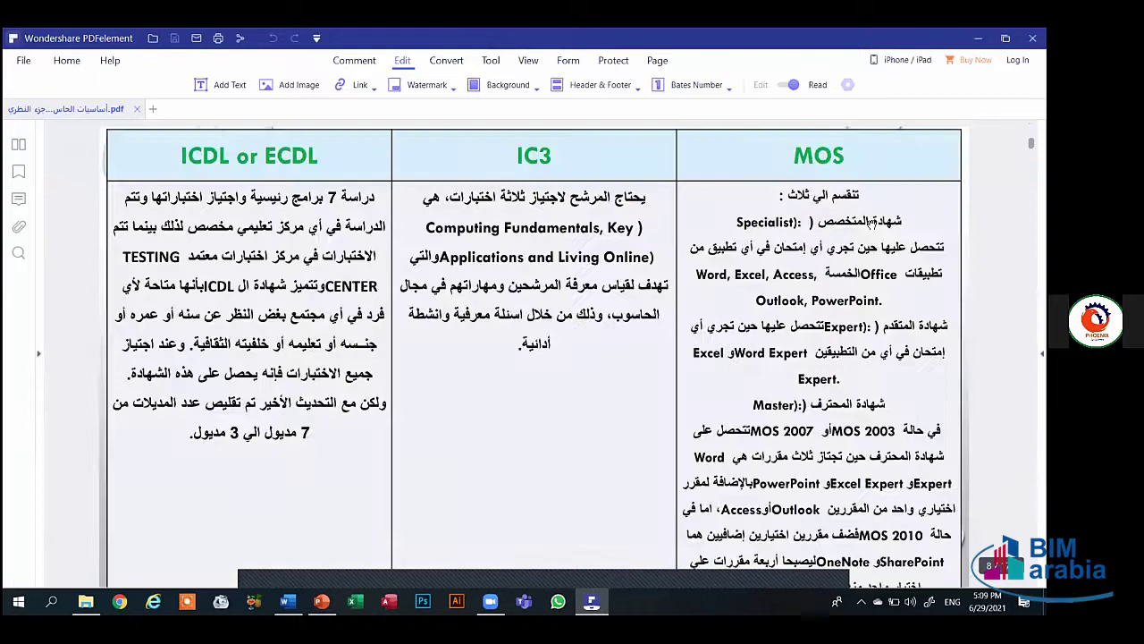
pyautogui.scroll(-5, 872, 225)
pyautogui.scroll(-5, 872, 225)
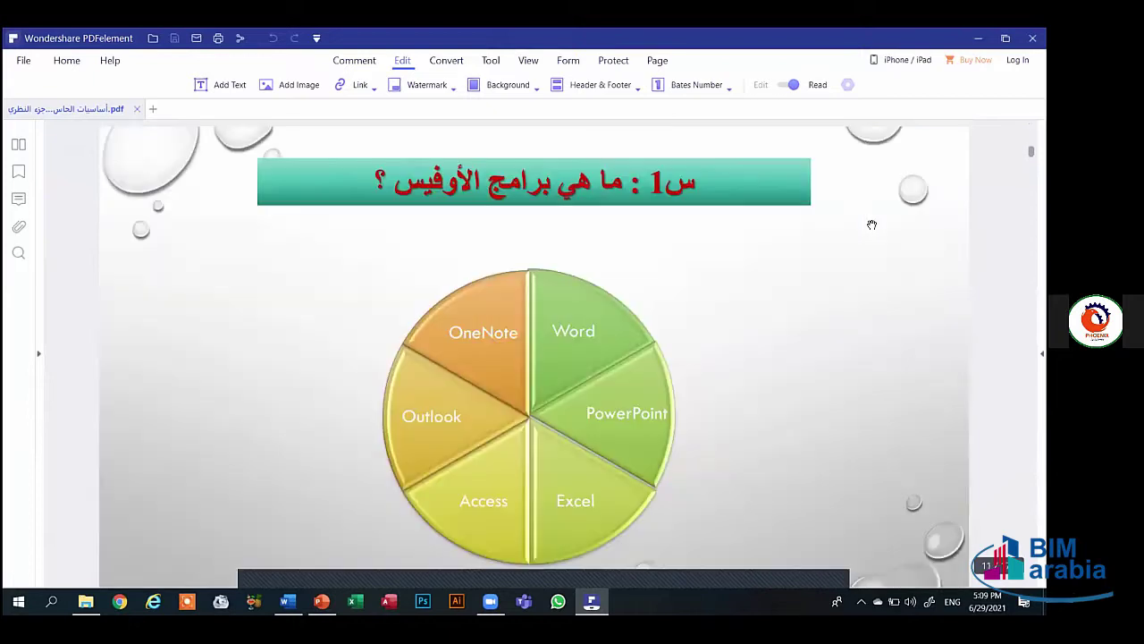
pyautogui.scroll(5, 872, 225)
pyautogui.scroll(-5, 872, 224)
pyautogui.scroll(-5, 872, 225)
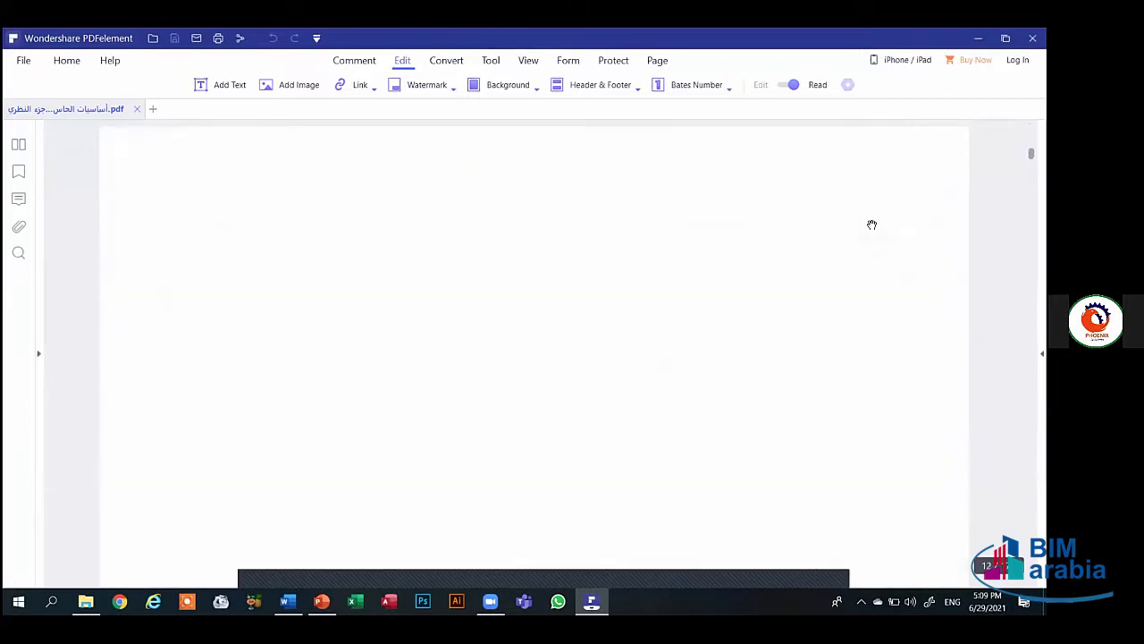
pyautogui.scroll(-5, 871, 224)
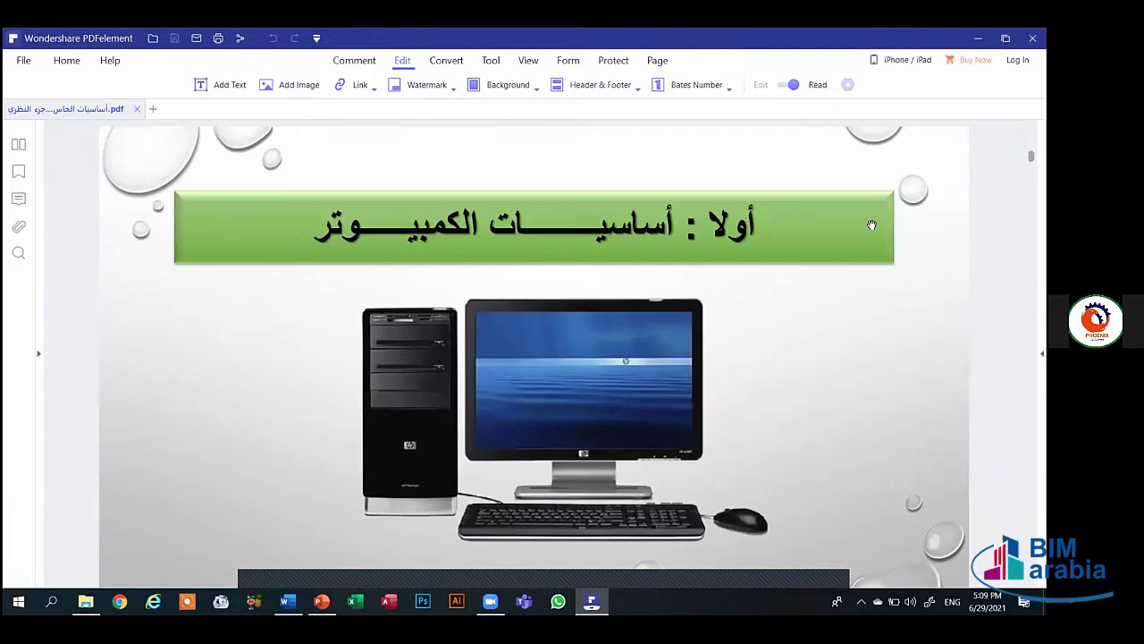
pyautogui.scroll(-5, 872, 225)
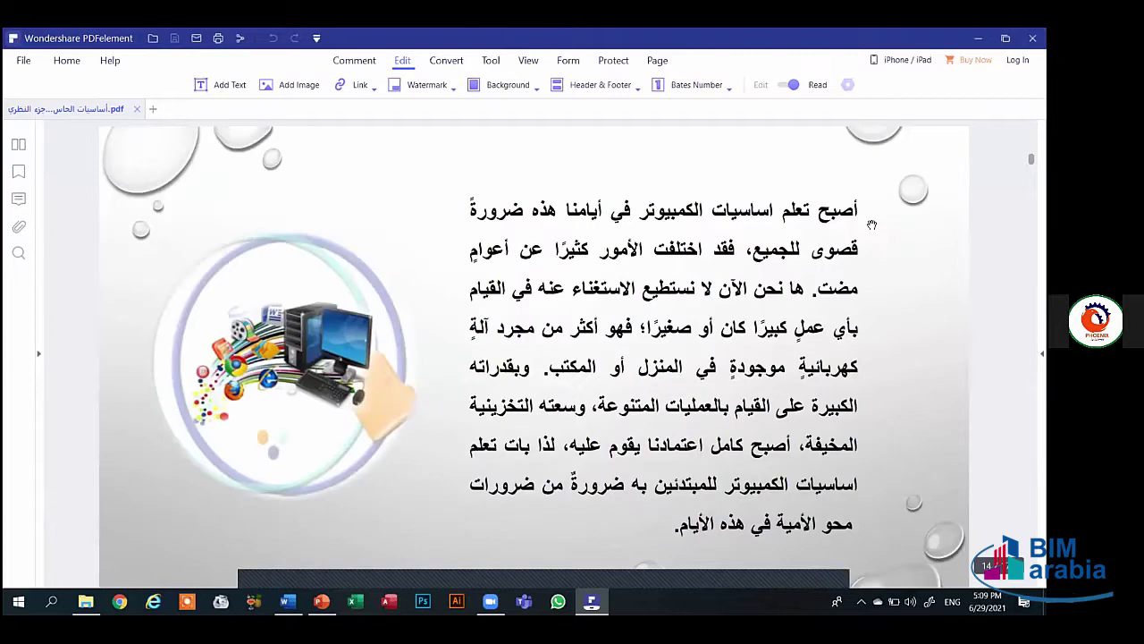
pyautogui.scroll(-5, 871, 224)
pyautogui.scroll(-3, 872, 224)
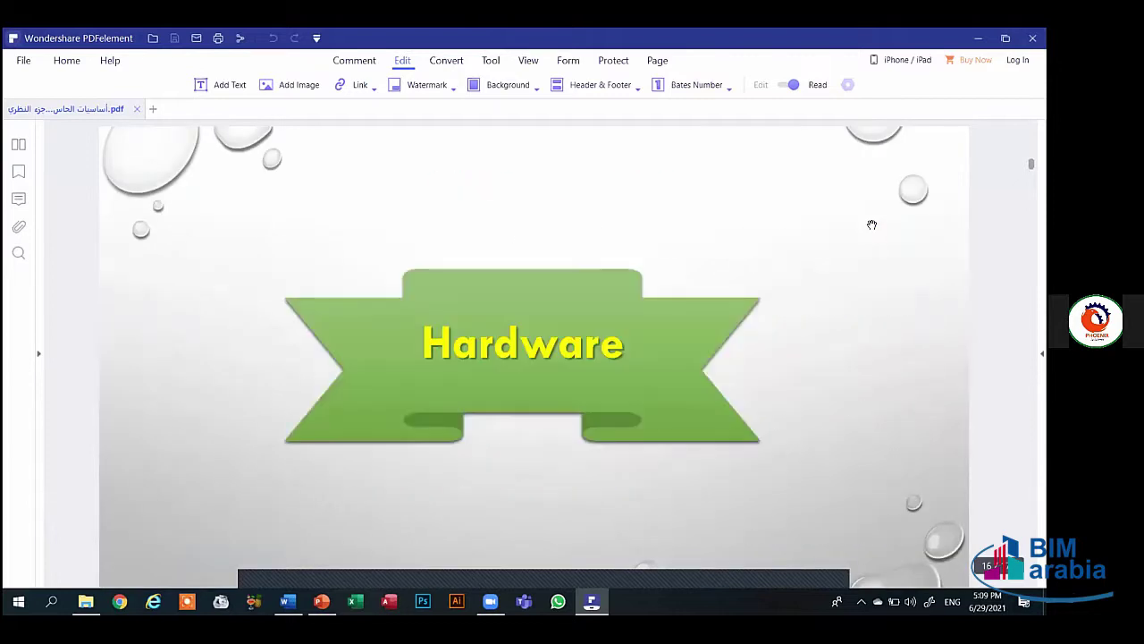
pyautogui.scroll(-3, 872, 224)
pyautogui.scroll(-3, 872, 224)
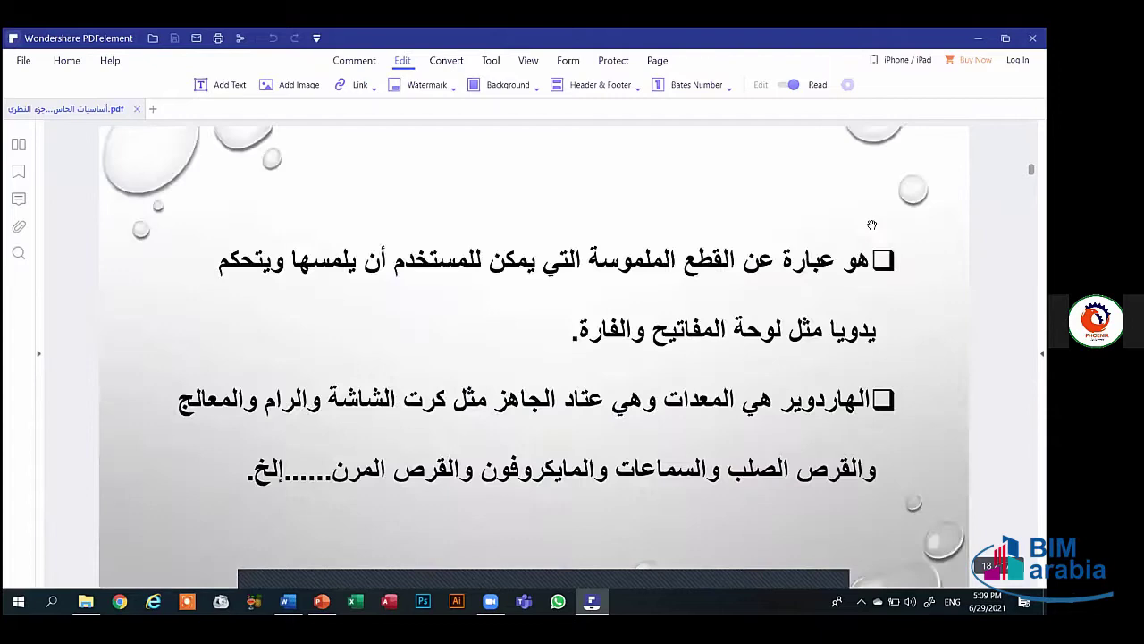
pyautogui.scroll(-3, 871, 225)
pyautogui.scroll(-3, 872, 225)
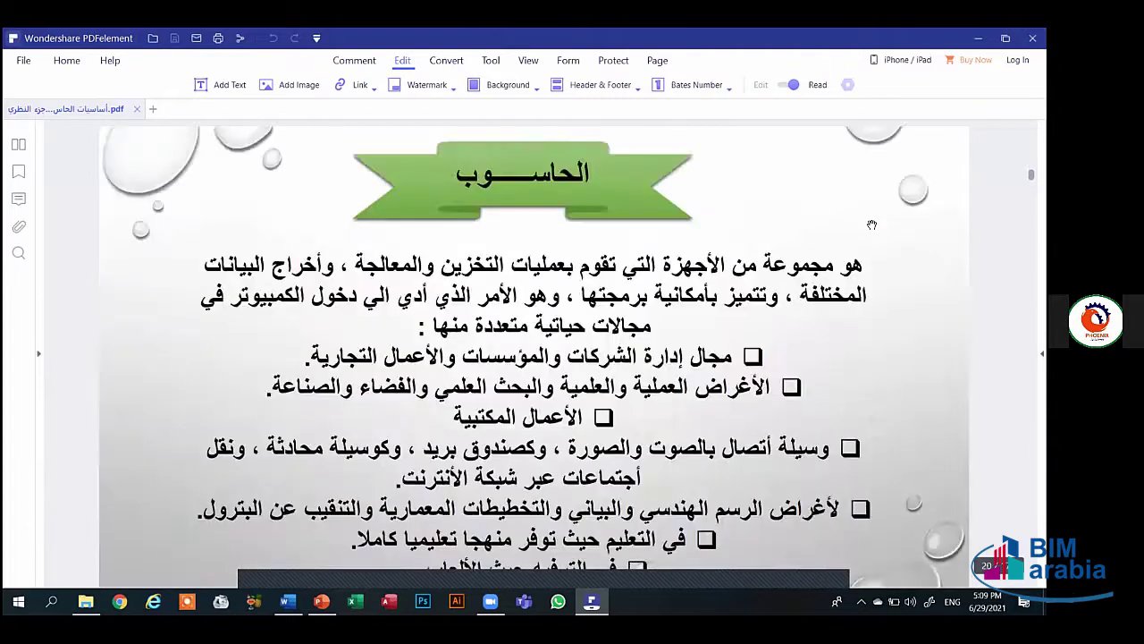
pyautogui.scroll(-3, 872, 225)
pyautogui.scroll(-3, 872, 224)
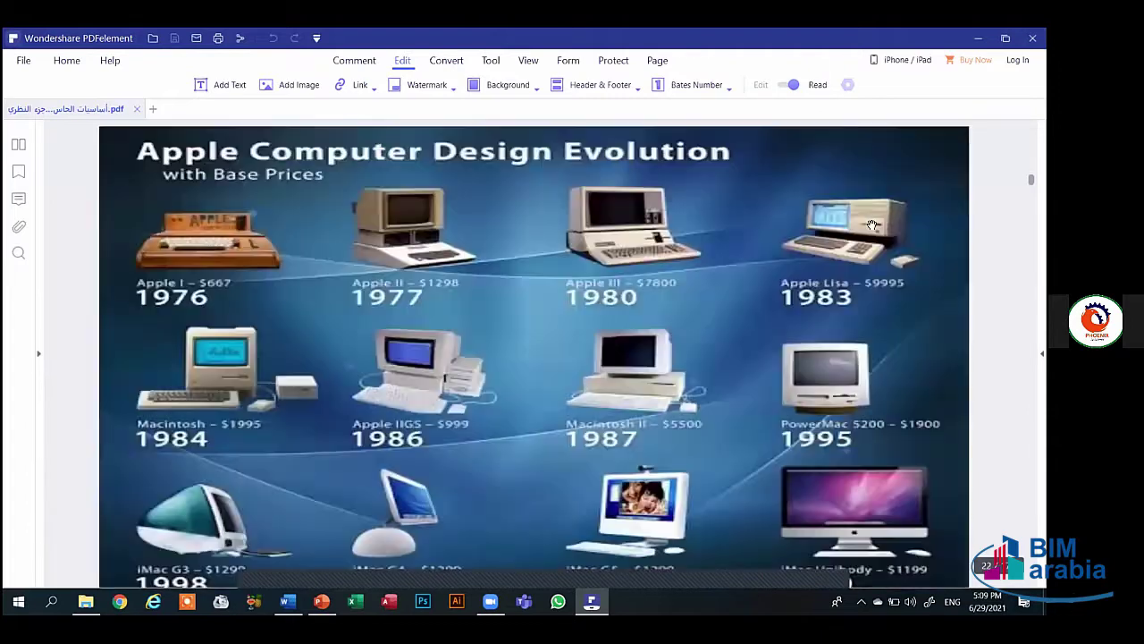
pyautogui.scroll(-3, 872, 225)
pyautogui.scroll(-3, 872, 224)
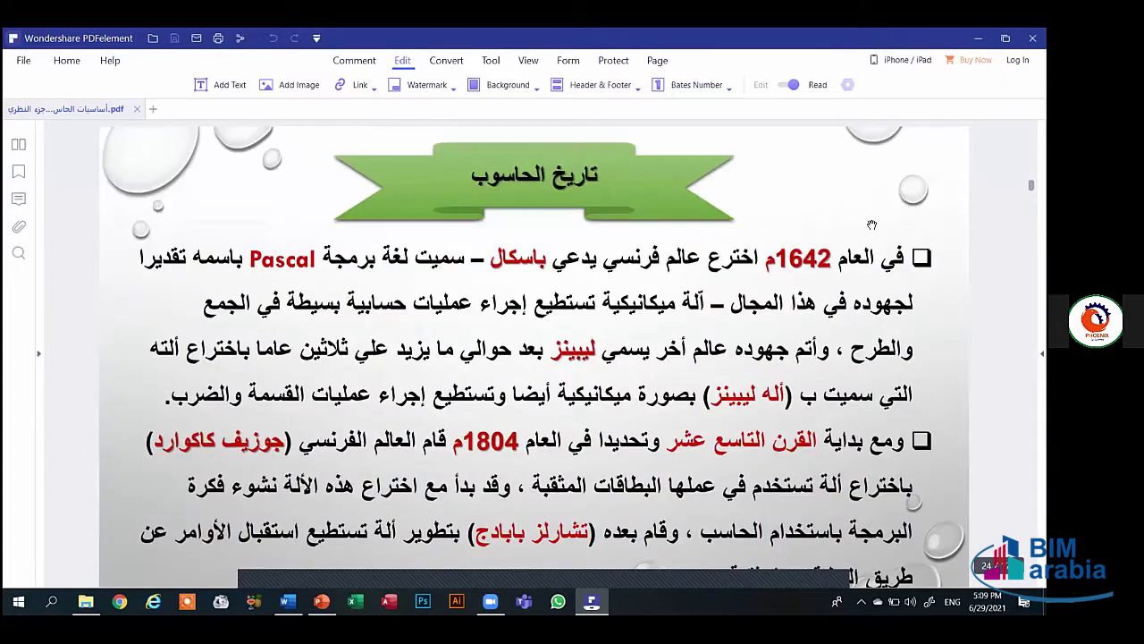
pyautogui.scroll(-1, 871, 225)
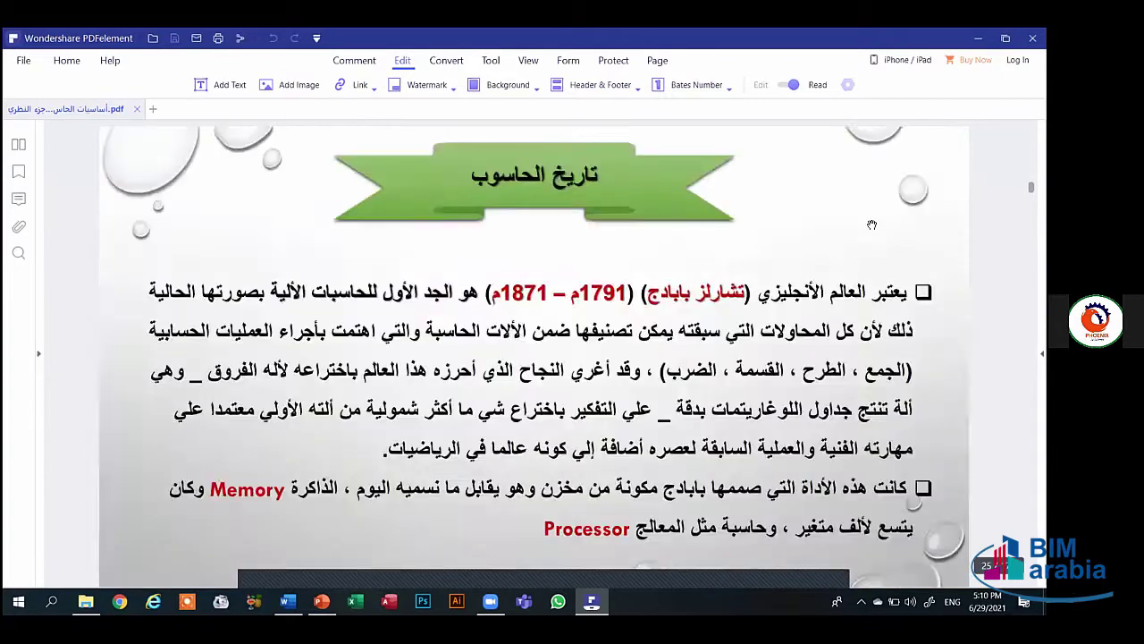
pyautogui.scroll(-1, 872, 225)
pyautogui.scroll(1, 872, 225)
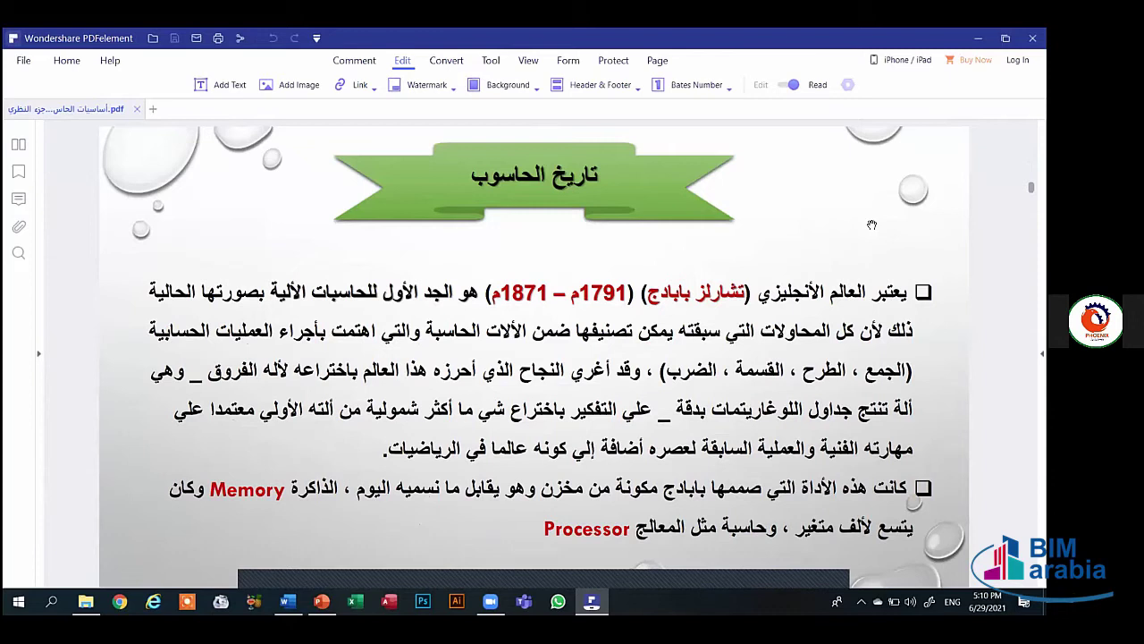
# - Scroll past the ports, memory, storage and output-device pages to page 75 on operating systems
pyautogui.scroll(-1, 872, 224)
pyautogui.scroll(-1, 871, 225)
pyautogui.scroll(-1, 871, 225)
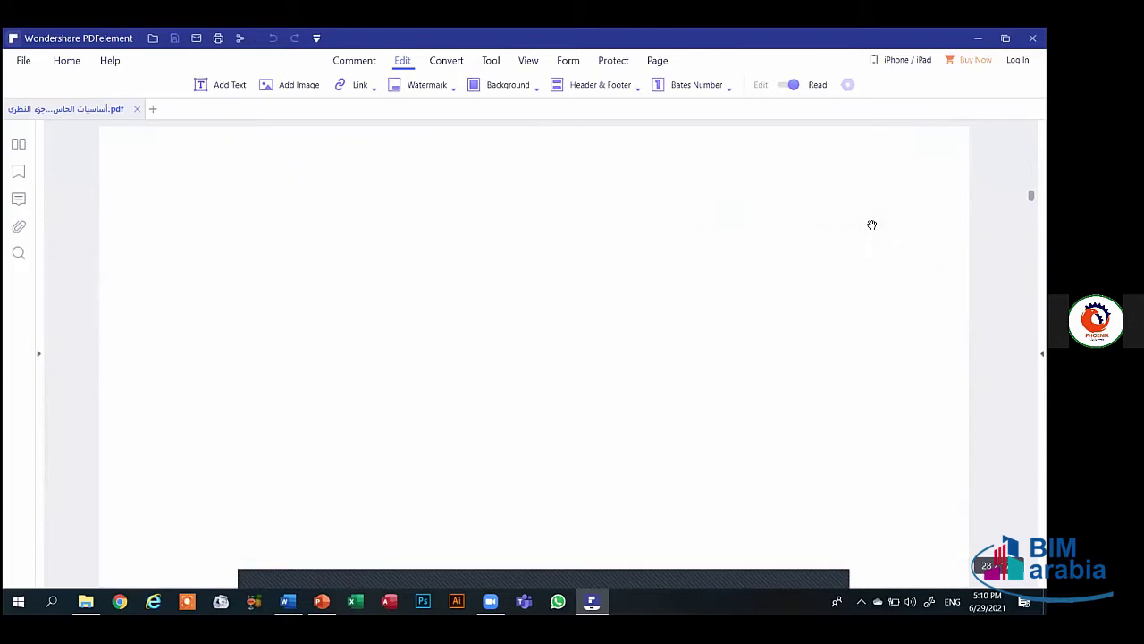
pyautogui.scroll(-1, 871, 224)
pyautogui.scroll(-1, 871, 225)
pyautogui.scroll(-1, 871, 224)
pyautogui.scroll(-1, 872, 224)
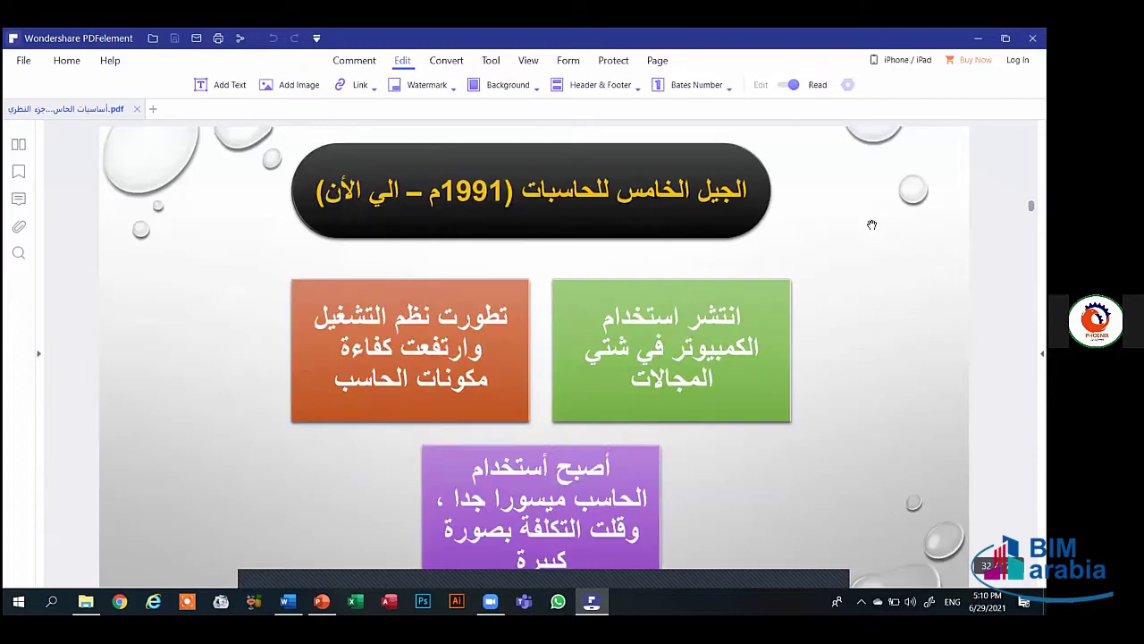
pyautogui.scroll(-1, 872, 225)
pyautogui.scroll(-1, 871, 224)
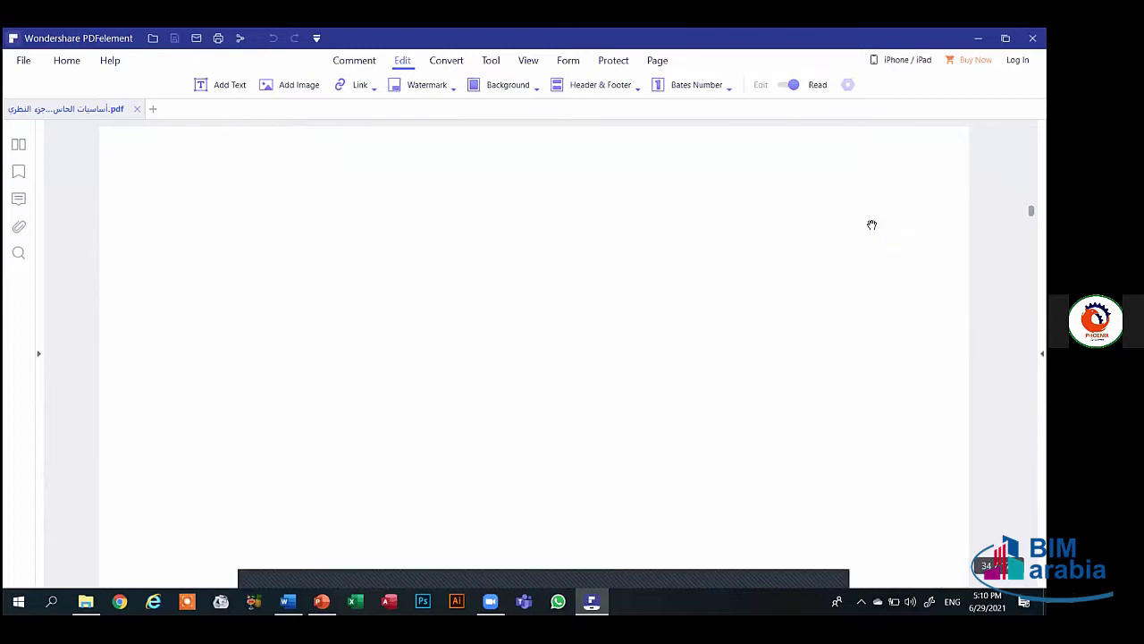
pyautogui.scroll(-1, 872, 225)
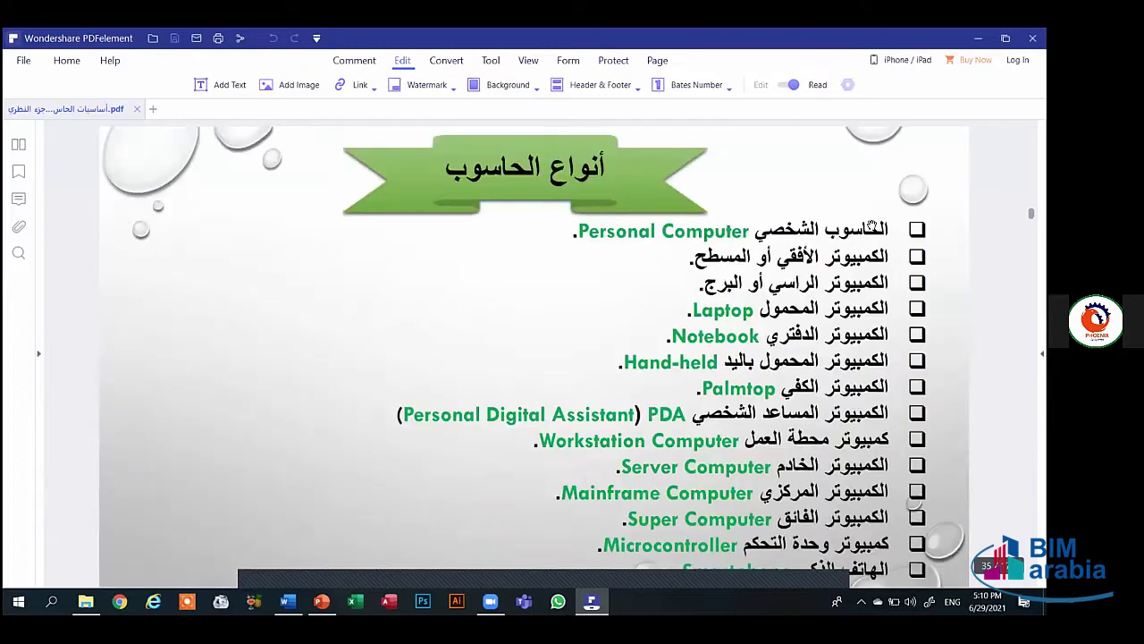
pyautogui.scroll(-1, 871, 224)
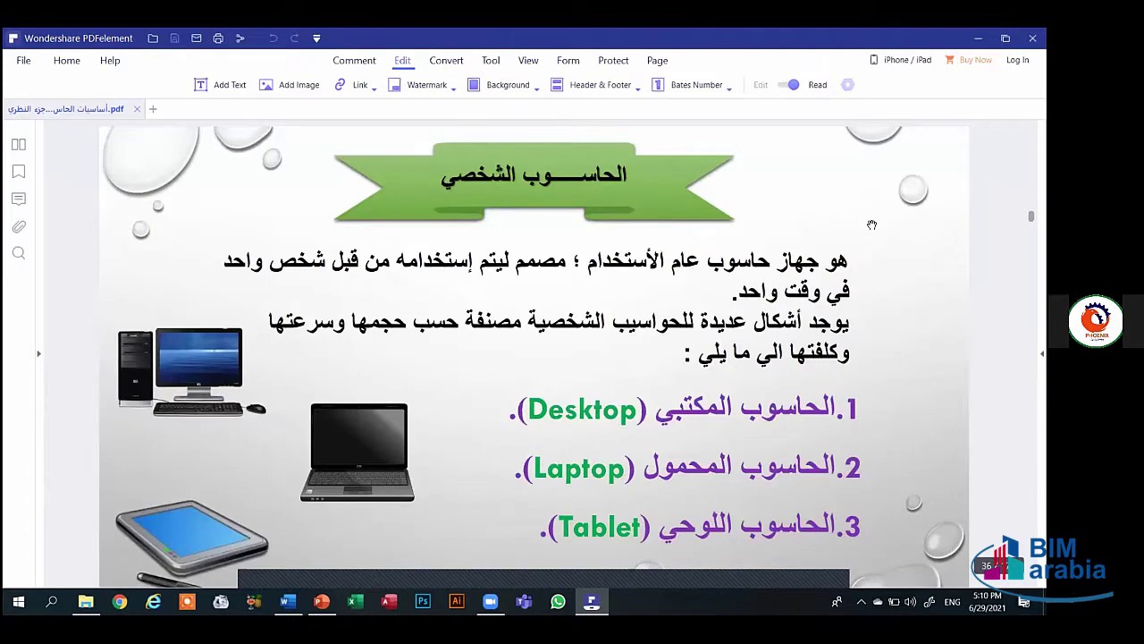
pyautogui.scroll(-1, 871, 225)
pyautogui.scroll(-1, 872, 224)
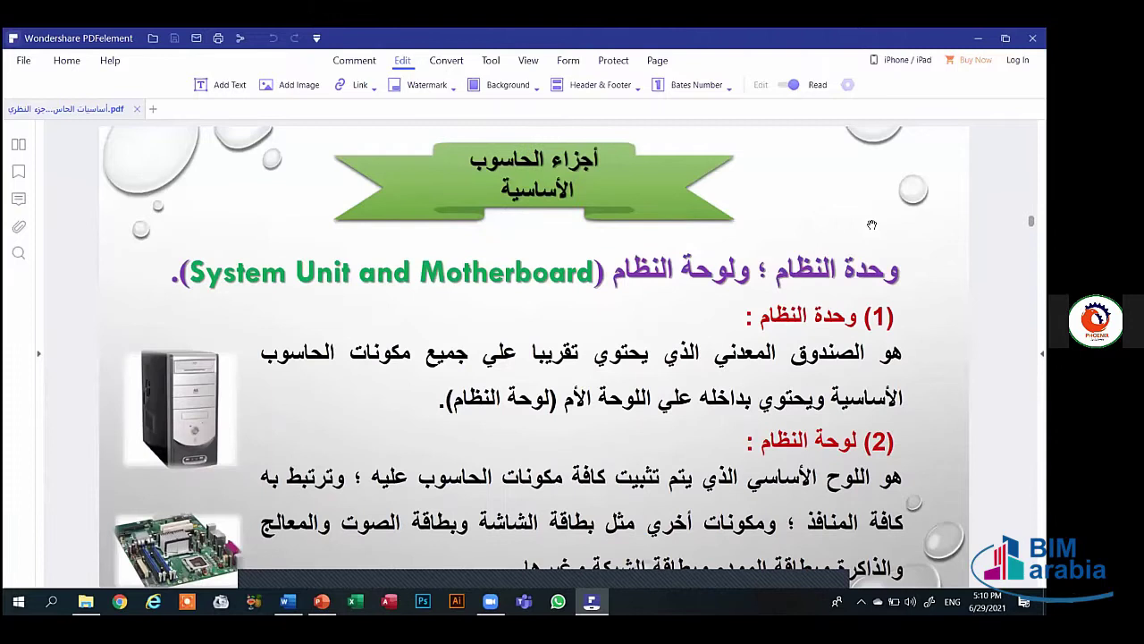
pyautogui.scroll(-1, 872, 225)
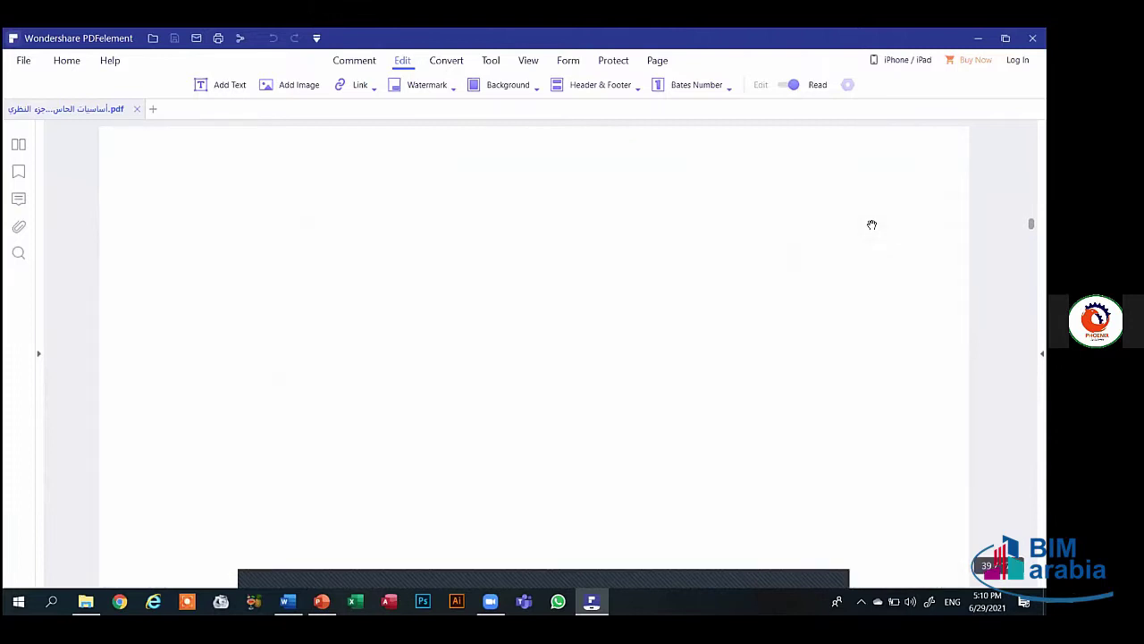
pyautogui.scroll(-1, 871, 224)
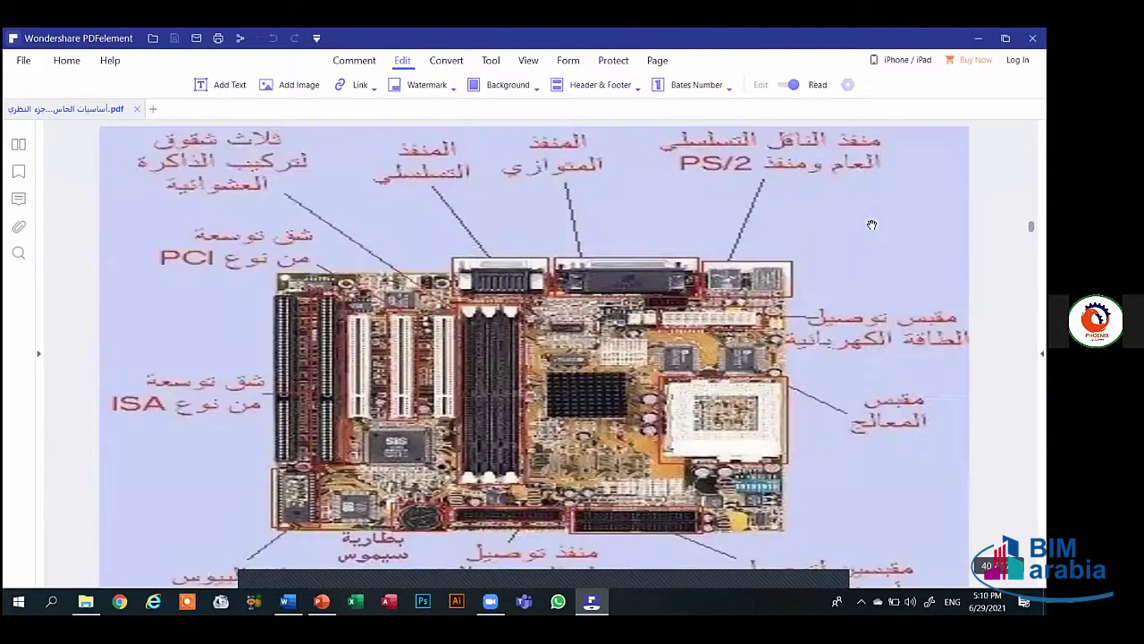
pyautogui.scroll(-2, 872, 224)
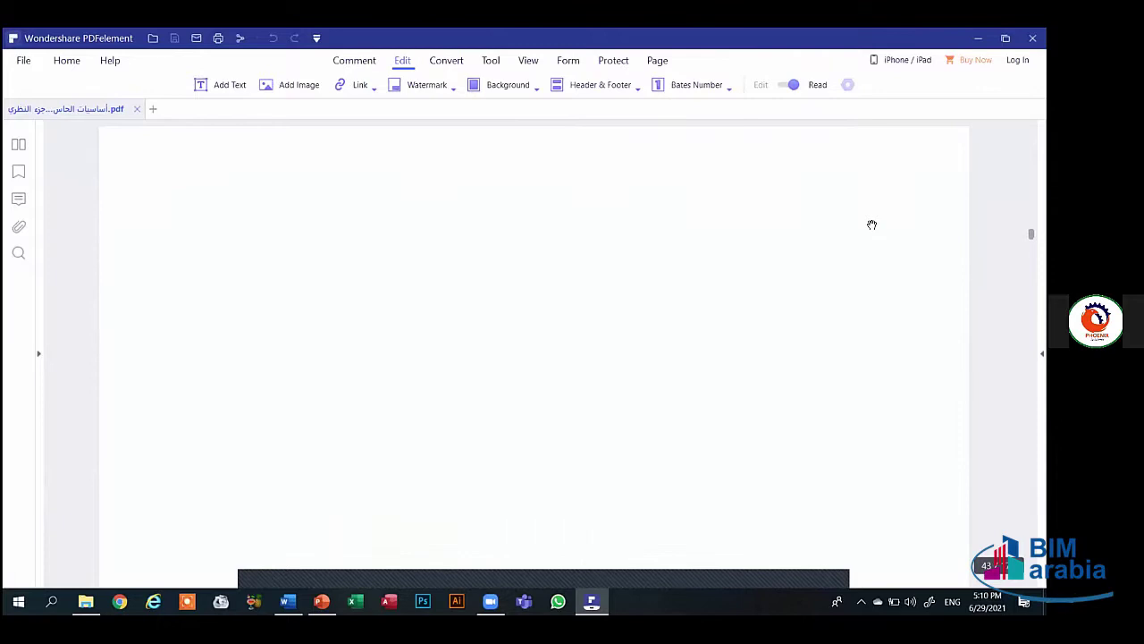
pyautogui.scroll(-1, 872, 225)
pyautogui.scroll(-1, 872, 224)
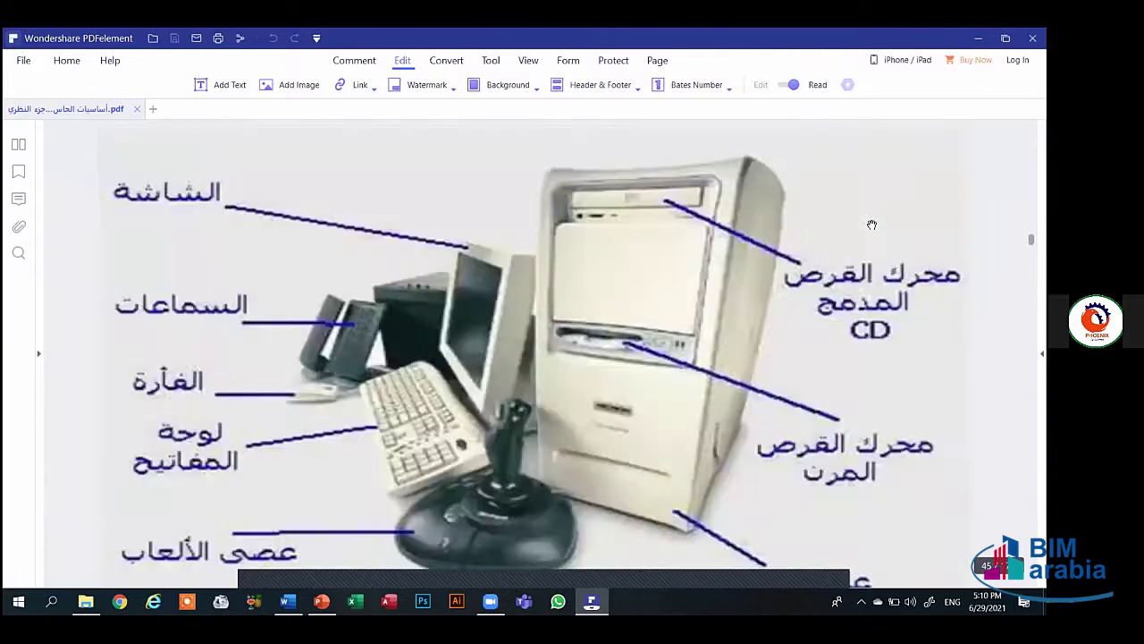
pyautogui.scroll(-1, 872, 224)
pyautogui.scroll(-1, 872, 225)
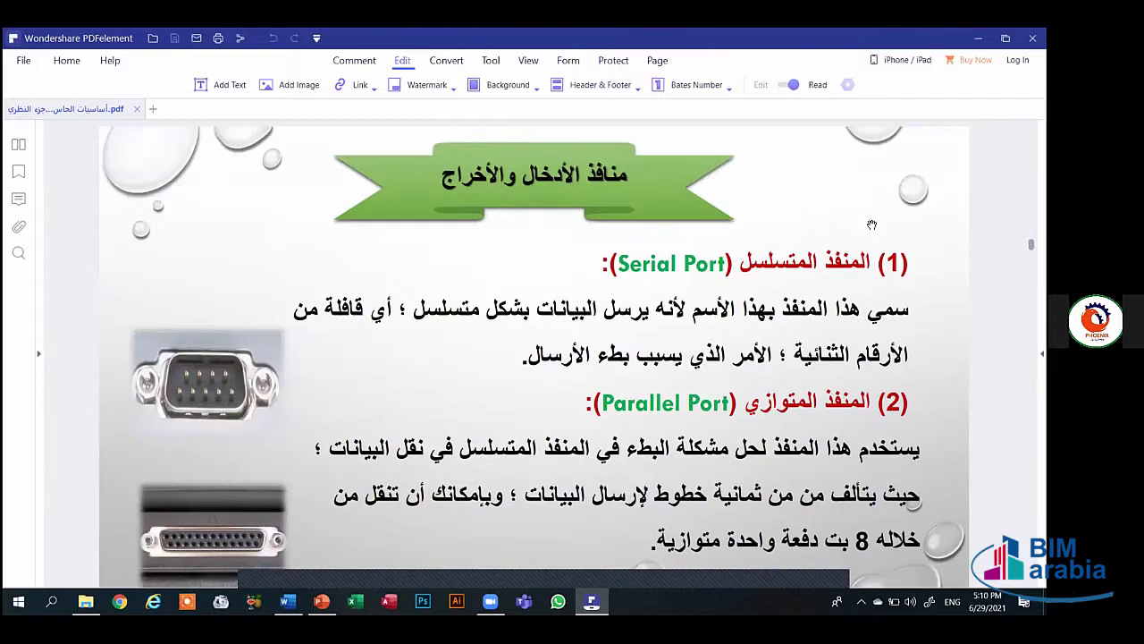
pyautogui.scroll(-1, 872, 225)
pyautogui.scroll(-1, 872, 224)
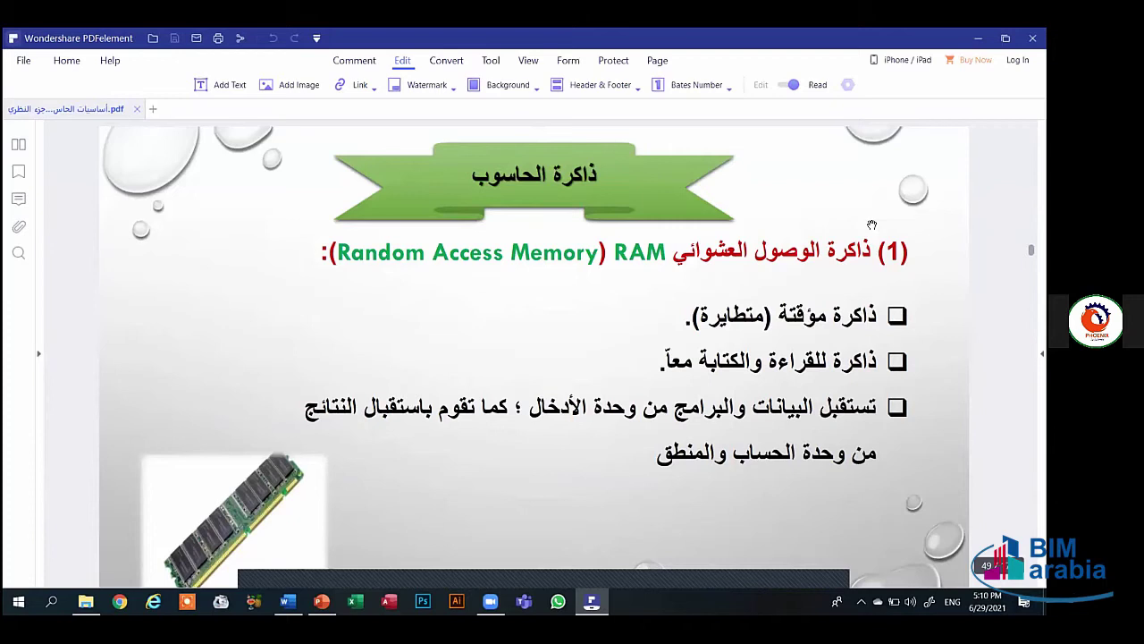
pyautogui.scroll(-1, 871, 224)
pyautogui.scroll(-1, 872, 224)
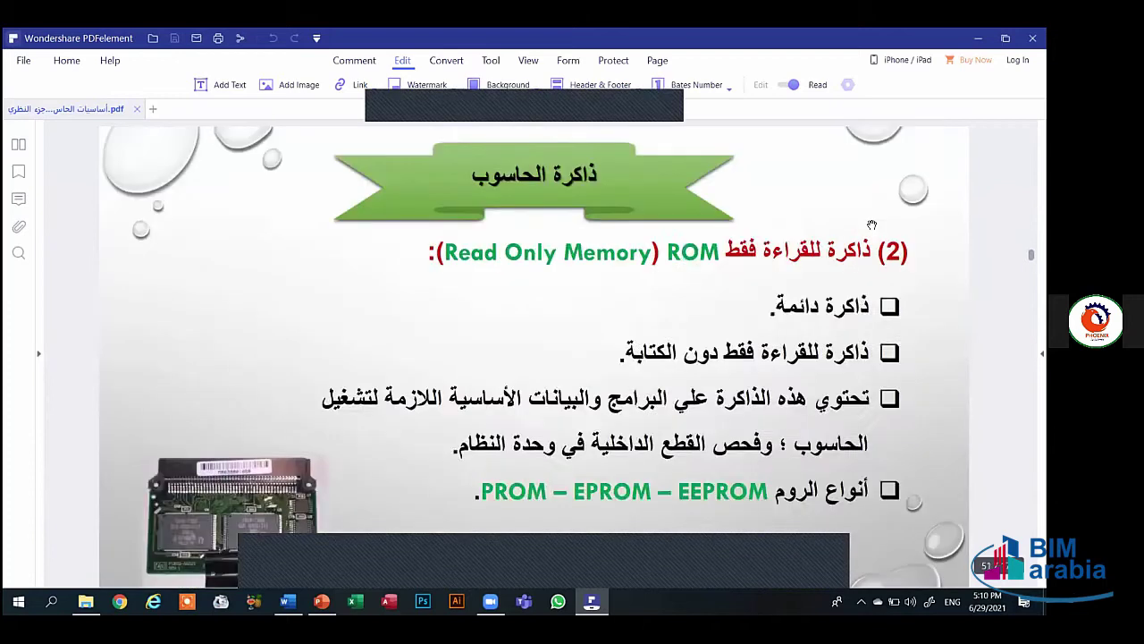
pyautogui.scroll(-1, 871, 224)
pyautogui.scroll(-1, 871, 224)
pyautogui.scroll(-1, 872, 224)
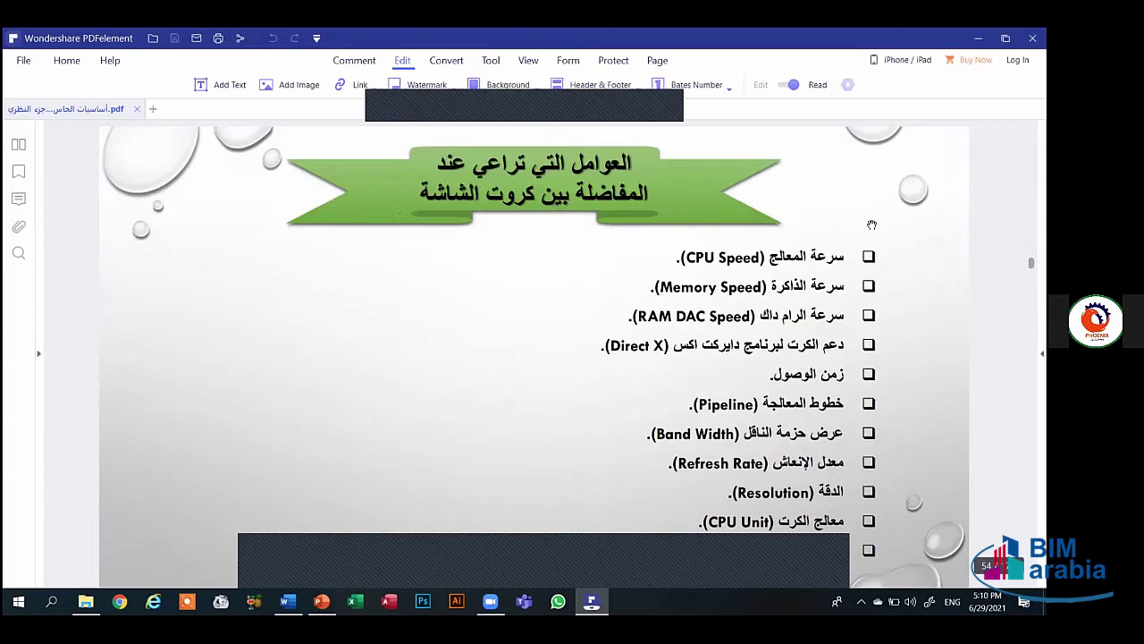
pyautogui.scroll(-1, 872, 224)
pyautogui.scroll(-1, 872, 224)
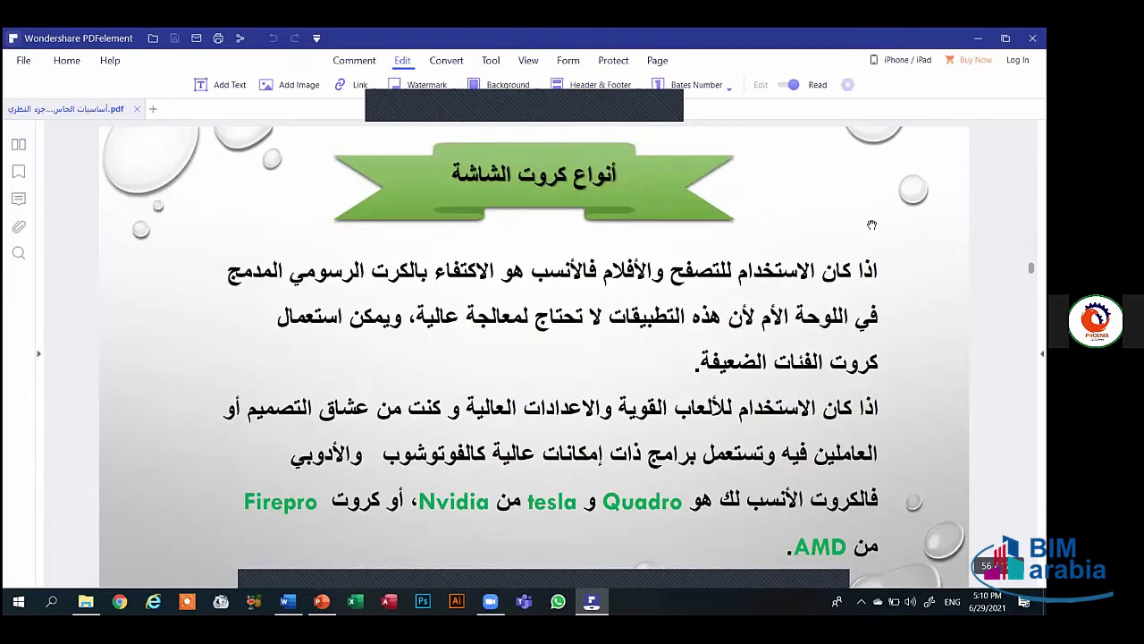
pyautogui.scroll(-1, 871, 225)
pyautogui.scroll(-1, 872, 225)
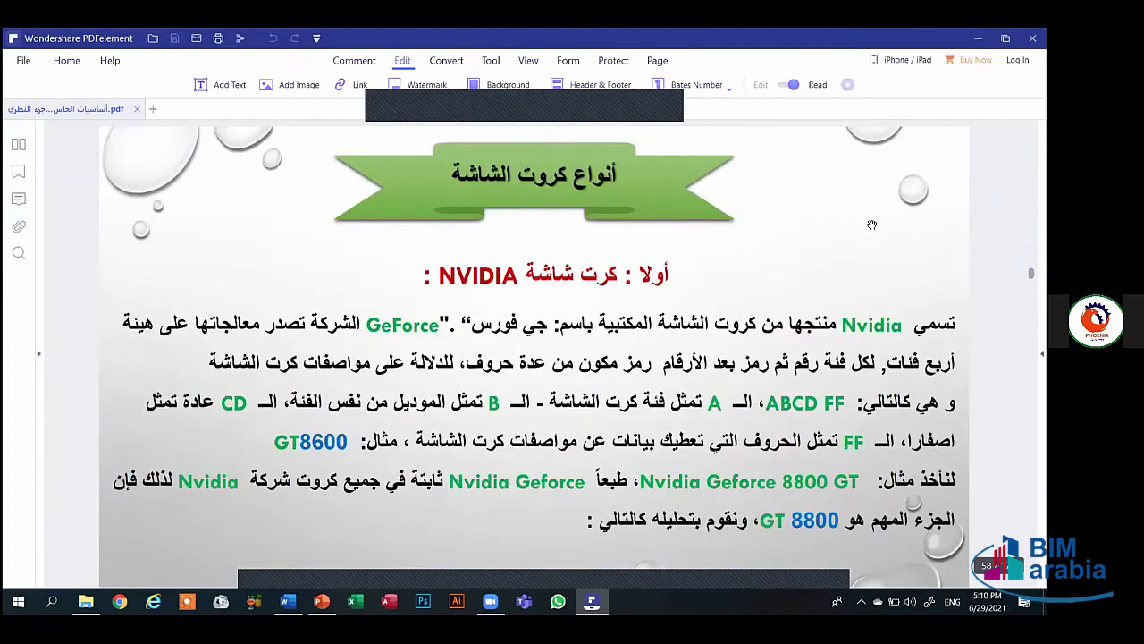
pyautogui.scroll(-1, 872, 224)
pyautogui.scroll(-1, 871, 224)
pyautogui.scroll(-1, 871, 224)
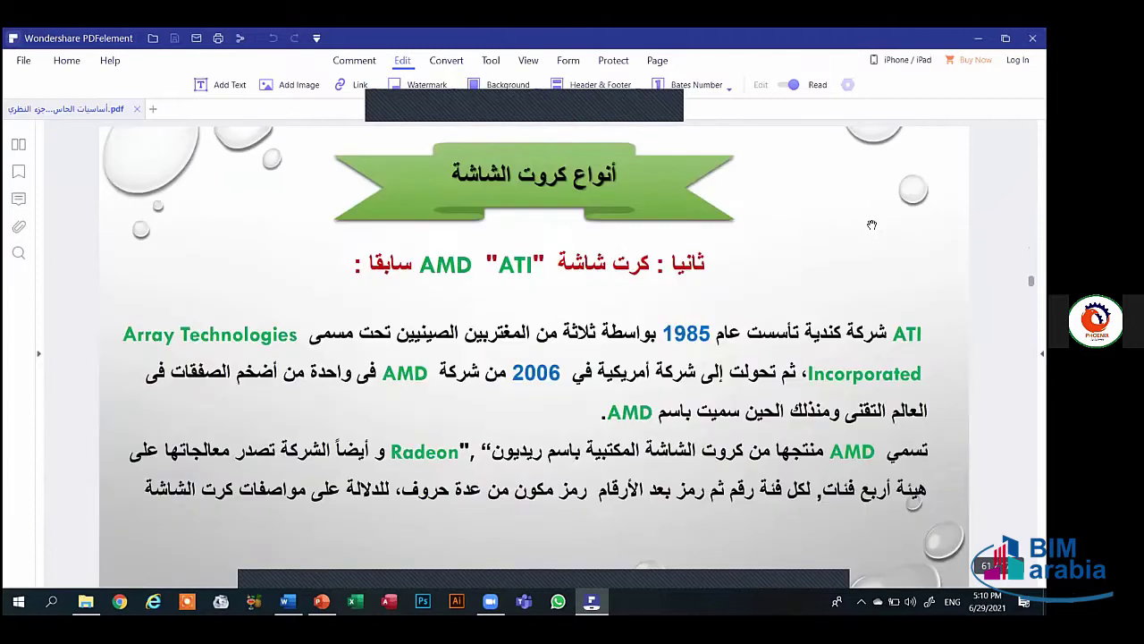
pyautogui.scroll(-1, 872, 225)
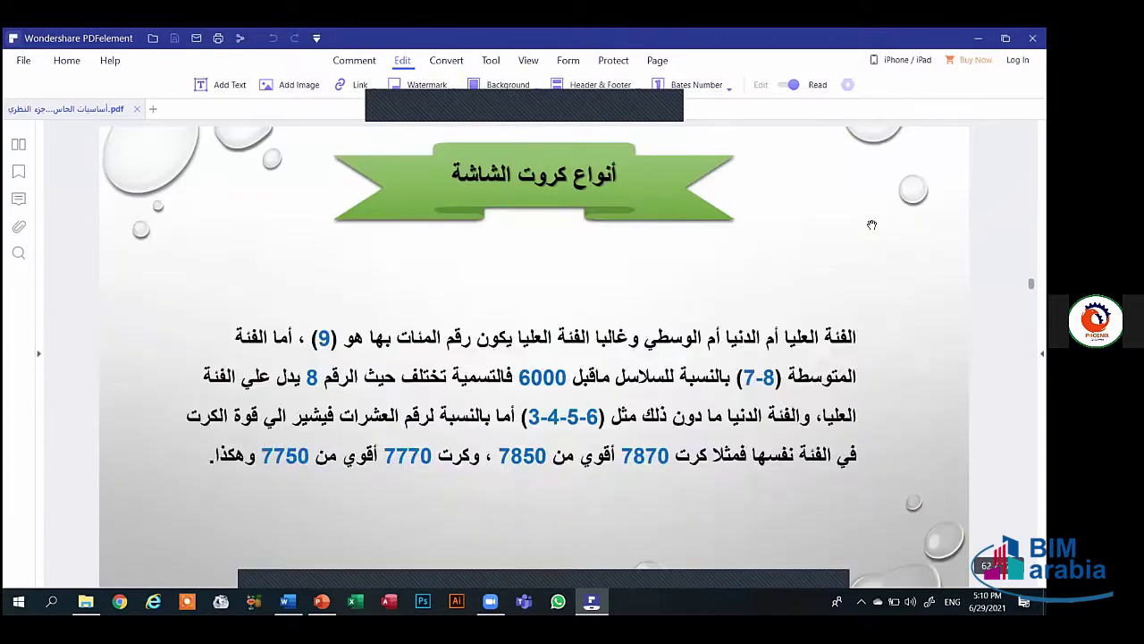
pyautogui.scroll(-1, 872, 225)
pyautogui.scroll(-1, 871, 224)
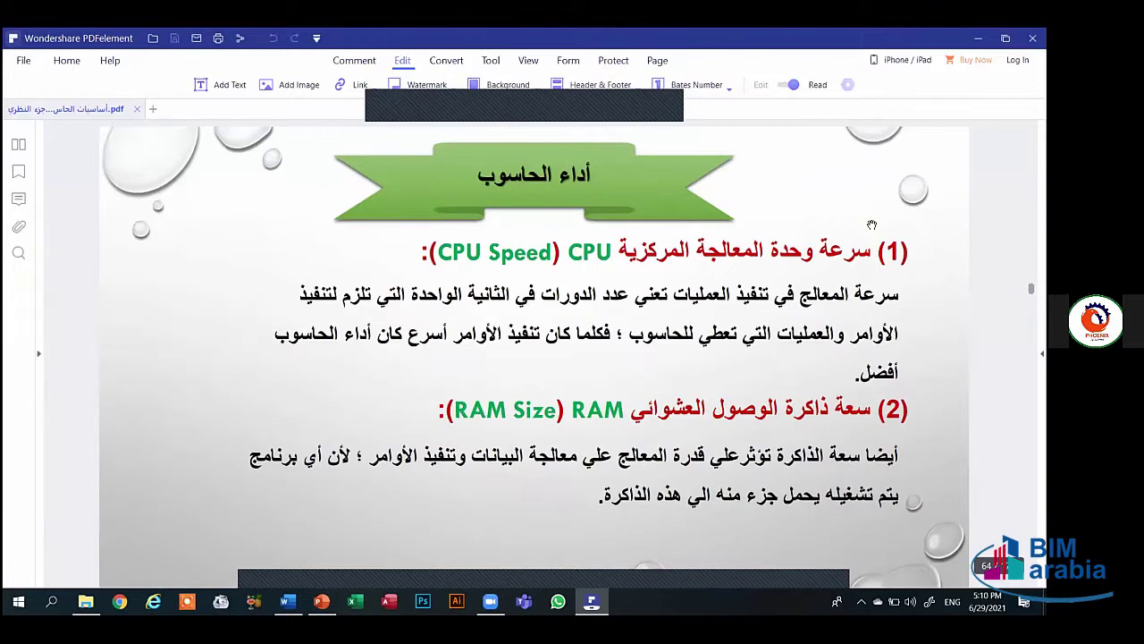
pyautogui.scroll(-1, 872, 225)
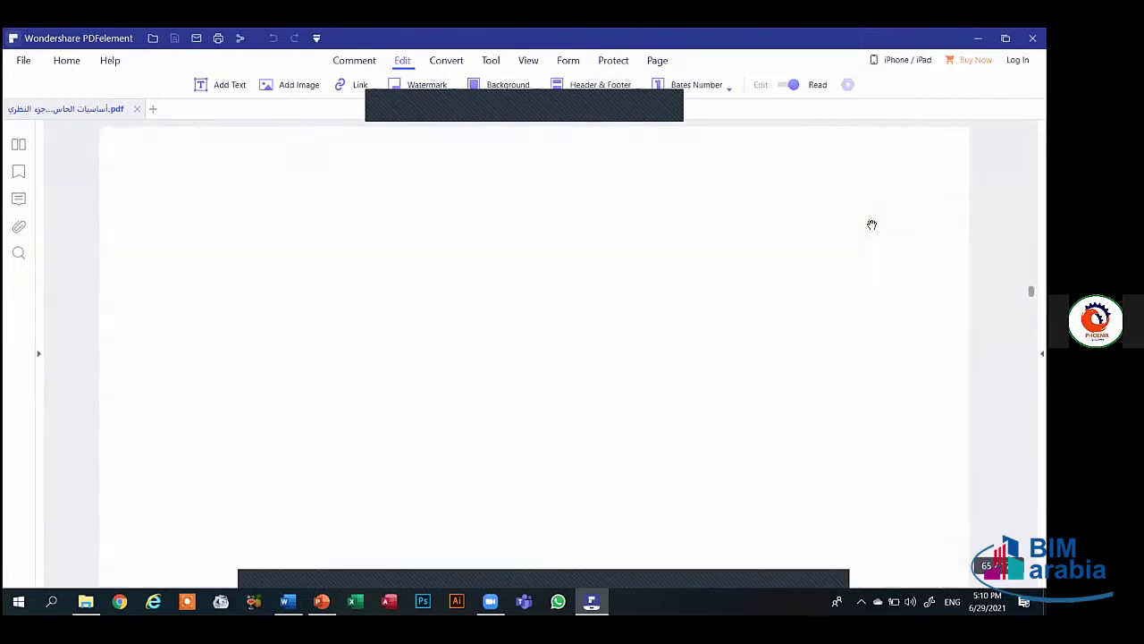
pyautogui.scroll(-1, 872, 224)
pyautogui.scroll(-1, 871, 225)
pyautogui.scroll(-1, 872, 224)
pyautogui.scroll(1, 871, 224)
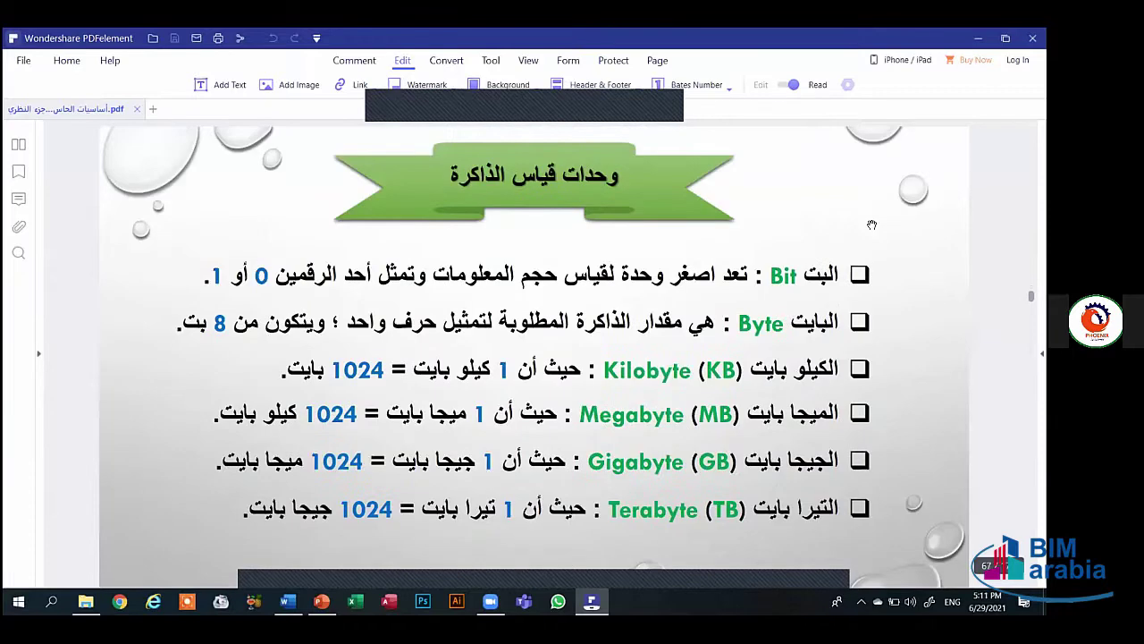
pyautogui.scroll(-1, 872, 225)
pyautogui.scroll(1, 871, 225)
pyautogui.scroll(-1, 871, 224)
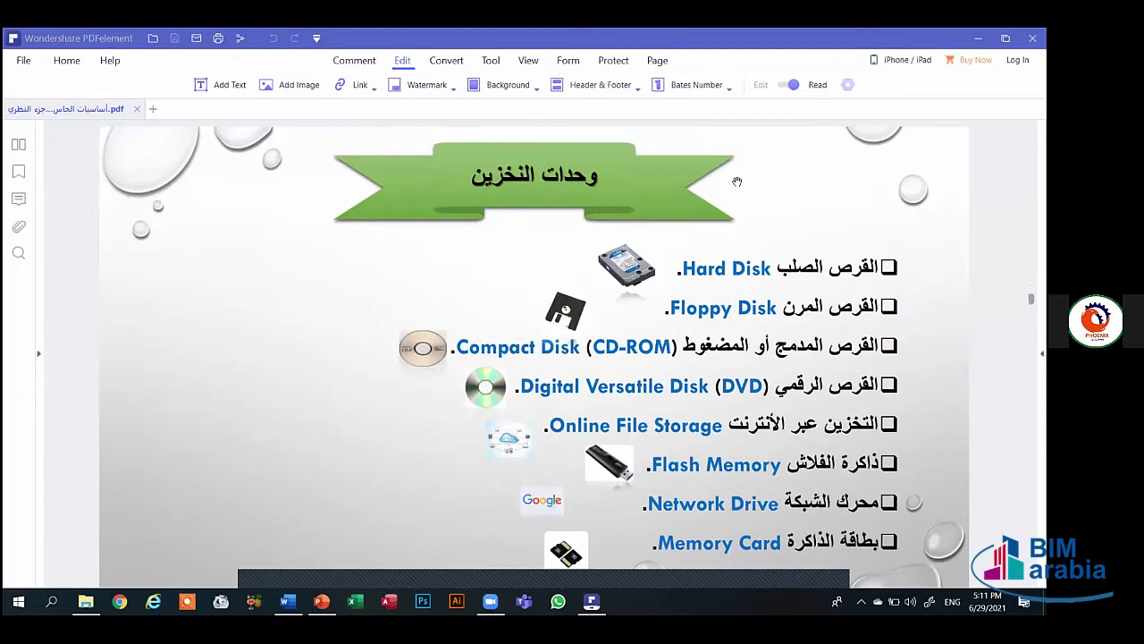
pyautogui.scroll(-1, 764, 222)
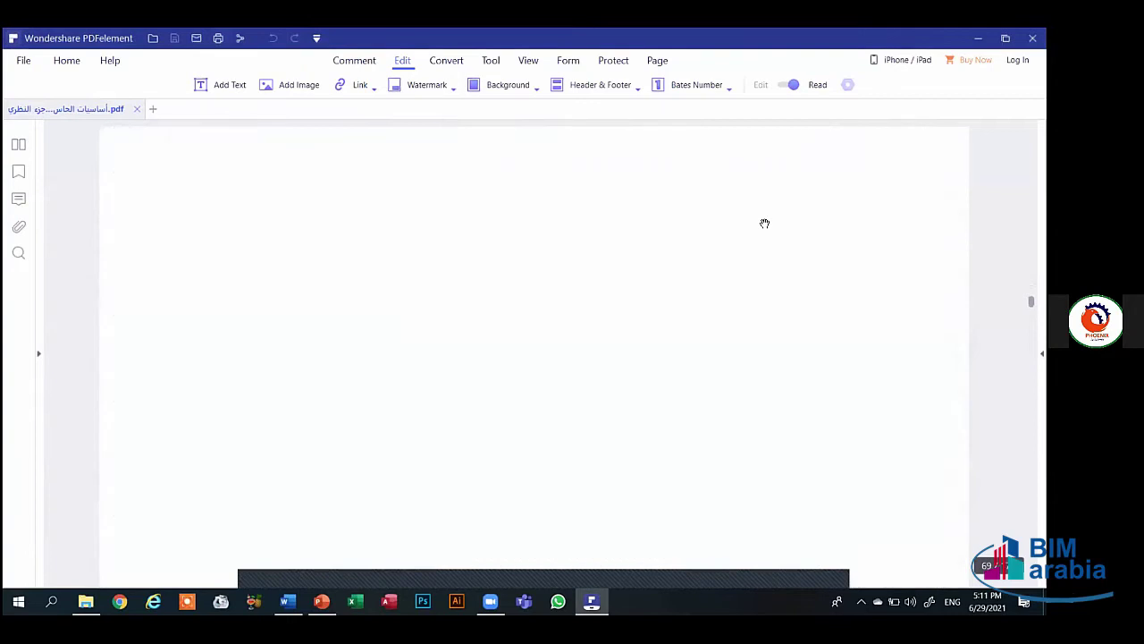
pyautogui.scroll(-1, 765, 223)
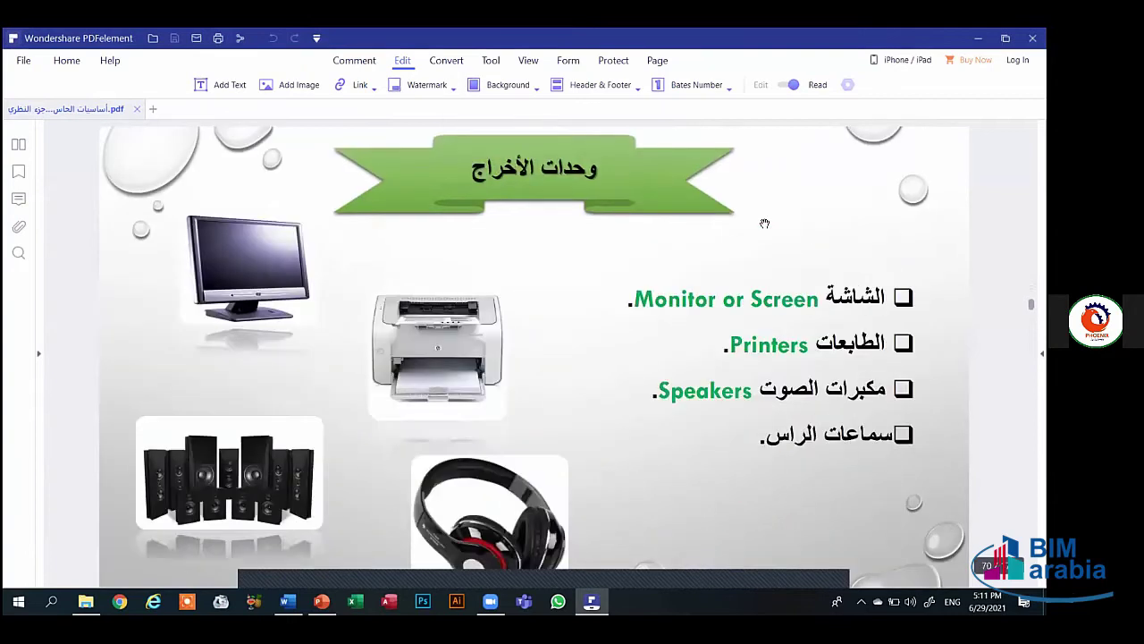
pyautogui.scroll(-1, 764, 223)
pyautogui.scroll(-1, 765, 222)
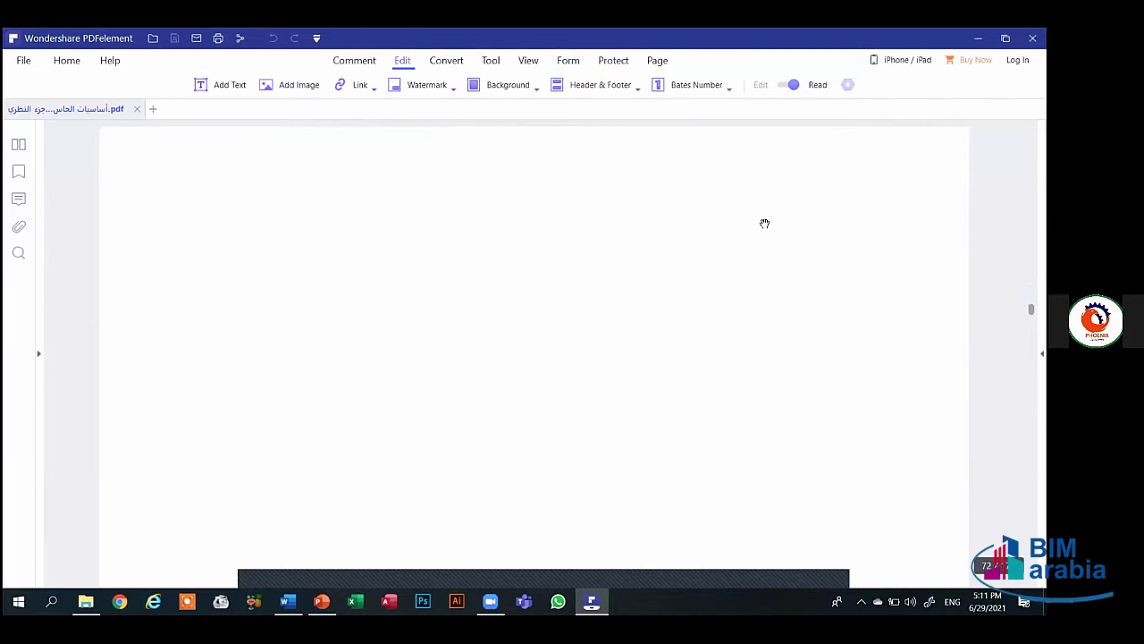
pyautogui.scroll(-1, 764, 222)
# - Scroll past the operating-system, application and file pages to page 87, the Internet basics title
pyautogui.scroll(-1, 764, 223)
pyautogui.scroll(-1, 764, 223)
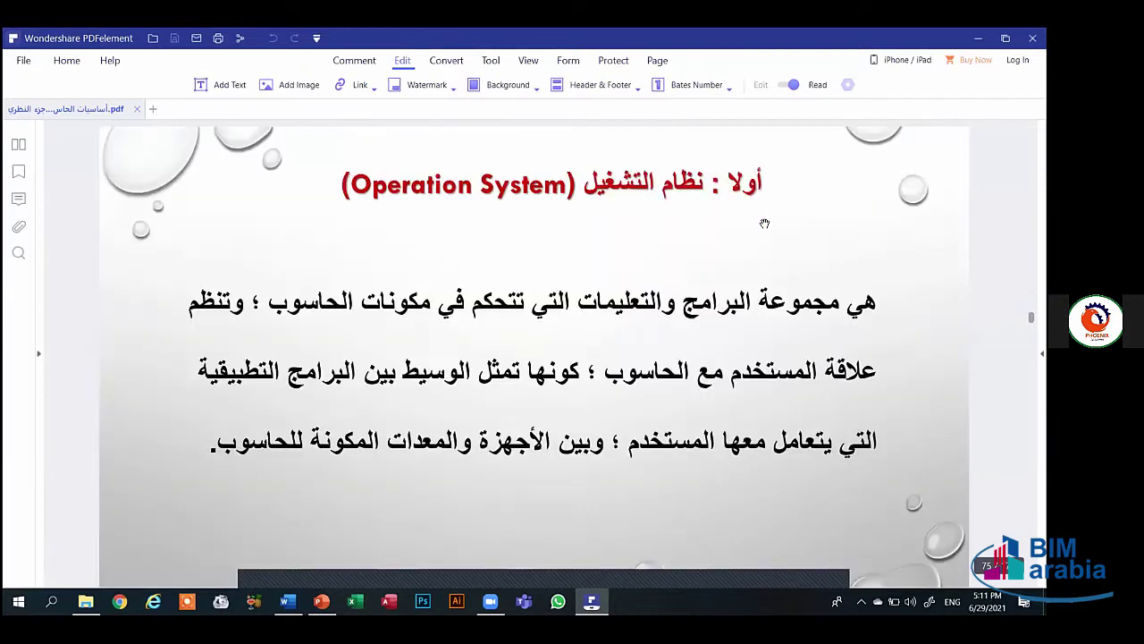
pyautogui.scroll(-1, 765, 223)
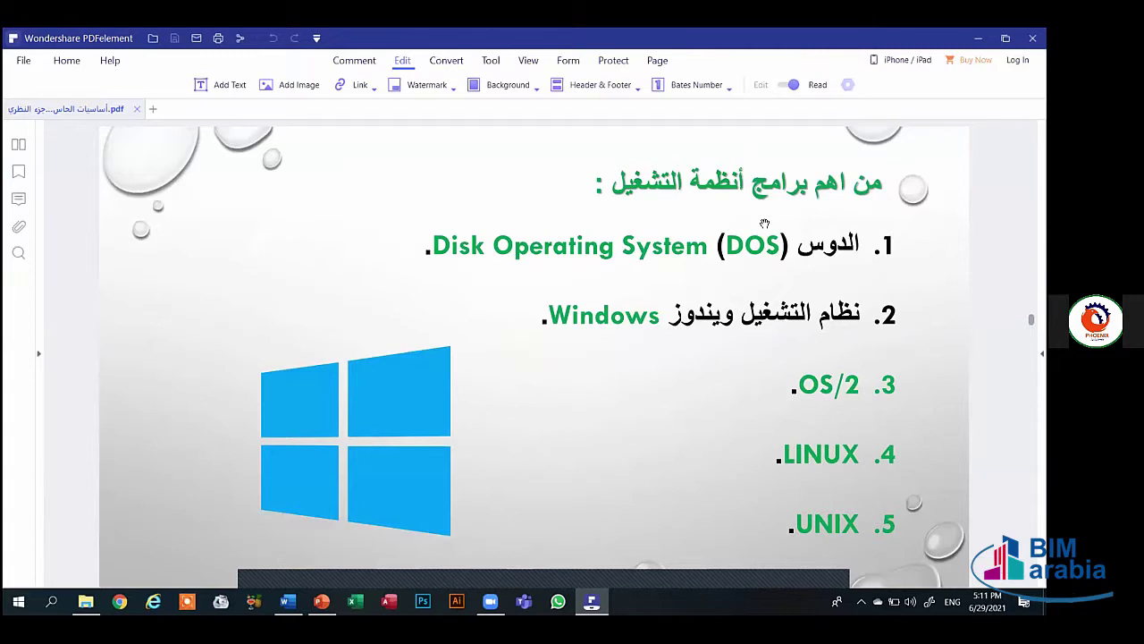
pyautogui.scroll(-1, 765, 222)
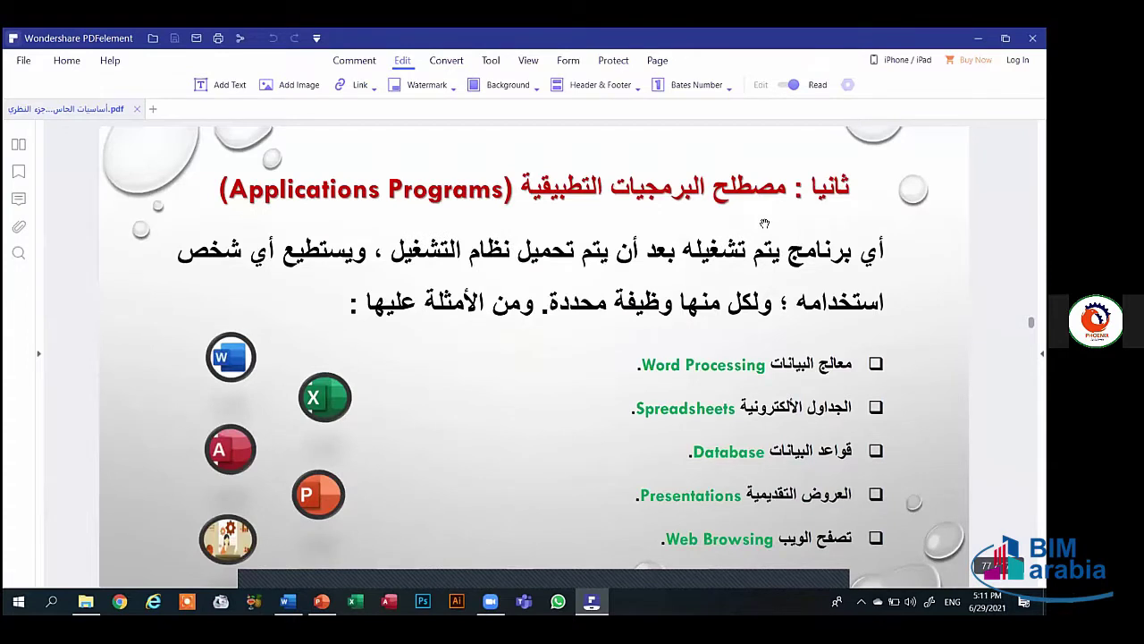
pyautogui.scroll(-1, 764, 223)
pyautogui.scroll(-1, 765, 222)
pyautogui.scroll(-1, 764, 223)
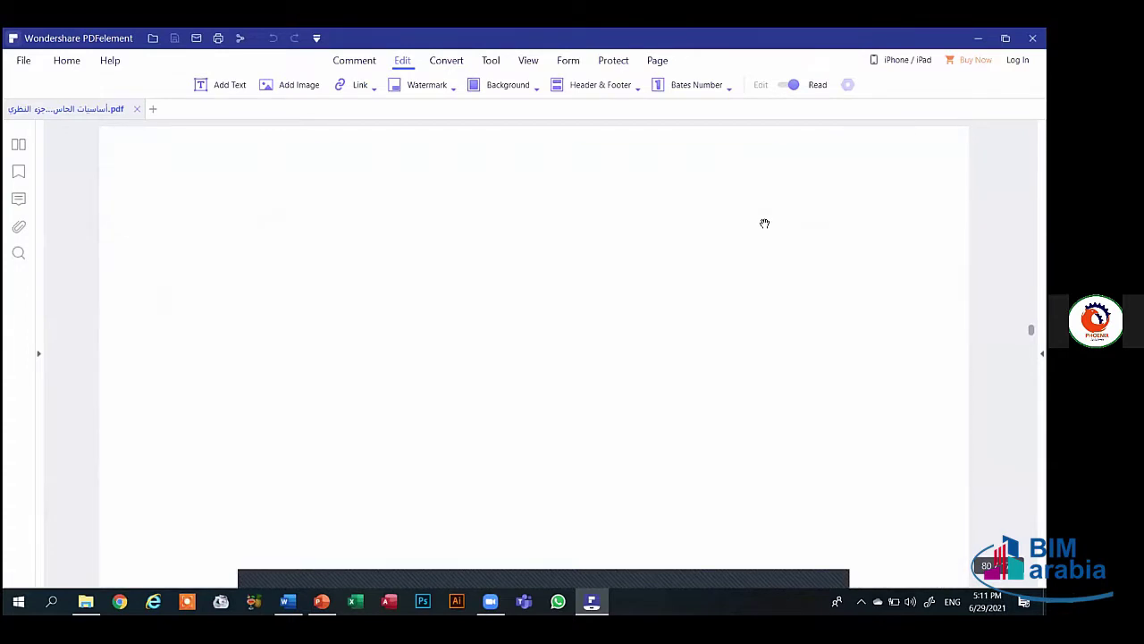
pyautogui.scroll(-1, 764, 222)
pyautogui.scroll(-1, 764, 223)
pyautogui.scroll(-1, 764, 222)
pyautogui.scroll(1, 764, 222)
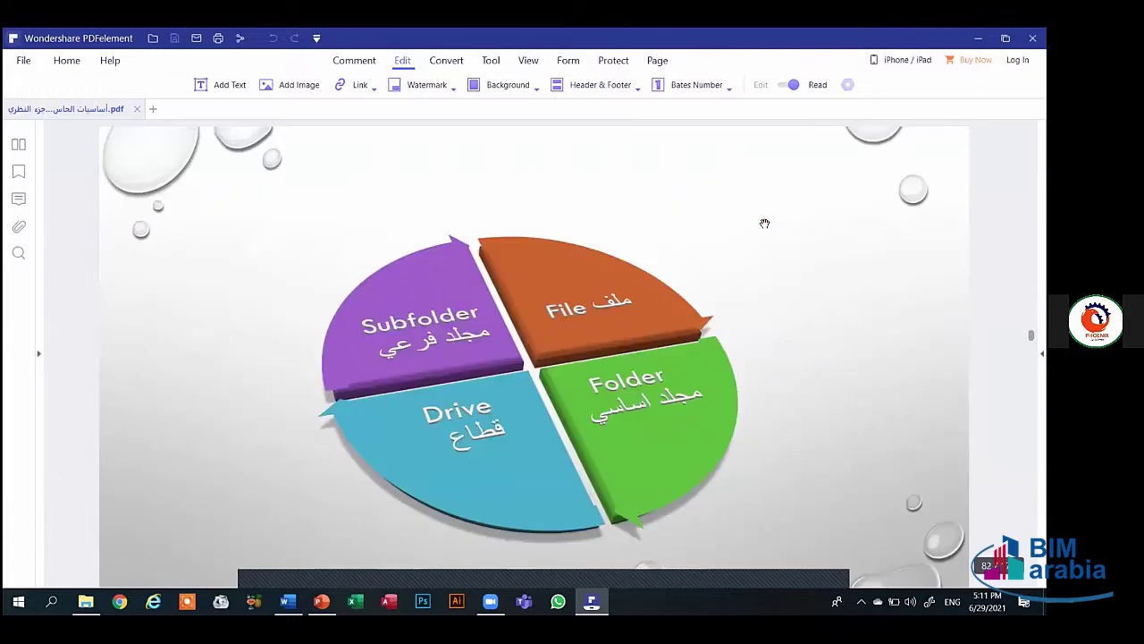
pyautogui.scroll(-1, 764, 223)
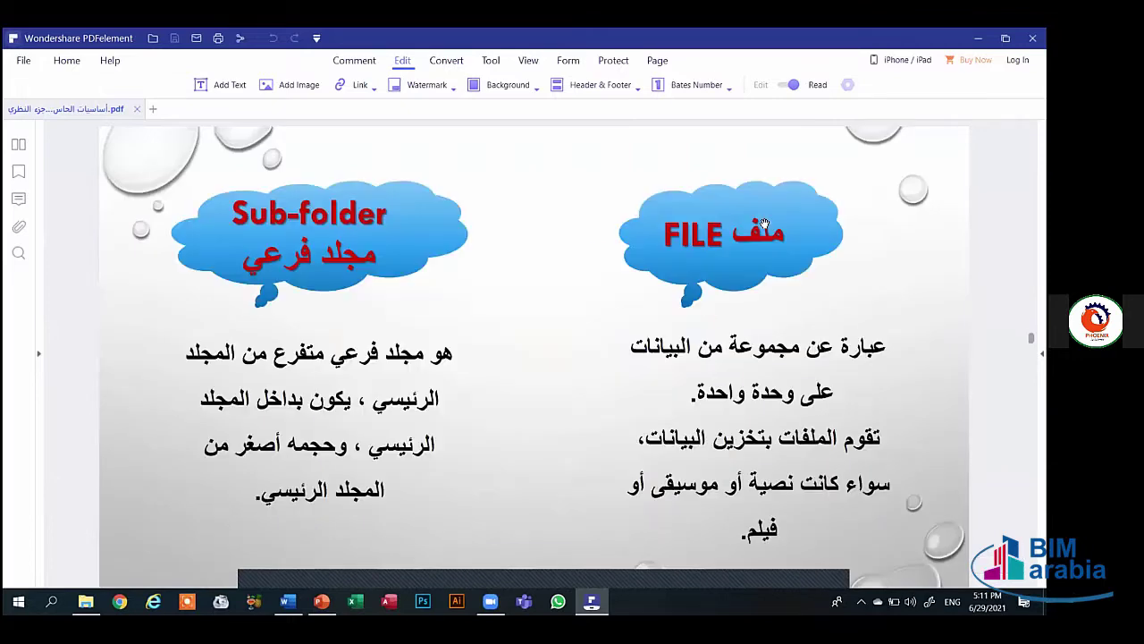
pyautogui.scroll(-1, 764, 222)
pyautogui.scroll(-1, 765, 223)
pyautogui.scroll(-1, 764, 223)
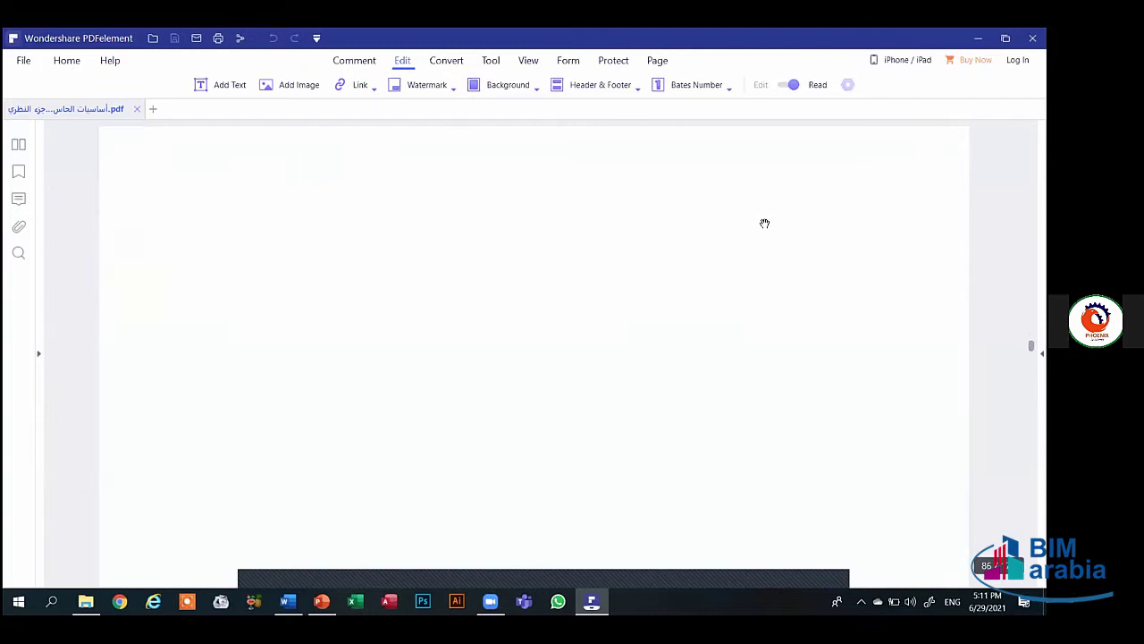
pyautogui.scroll(-1, 764, 223)
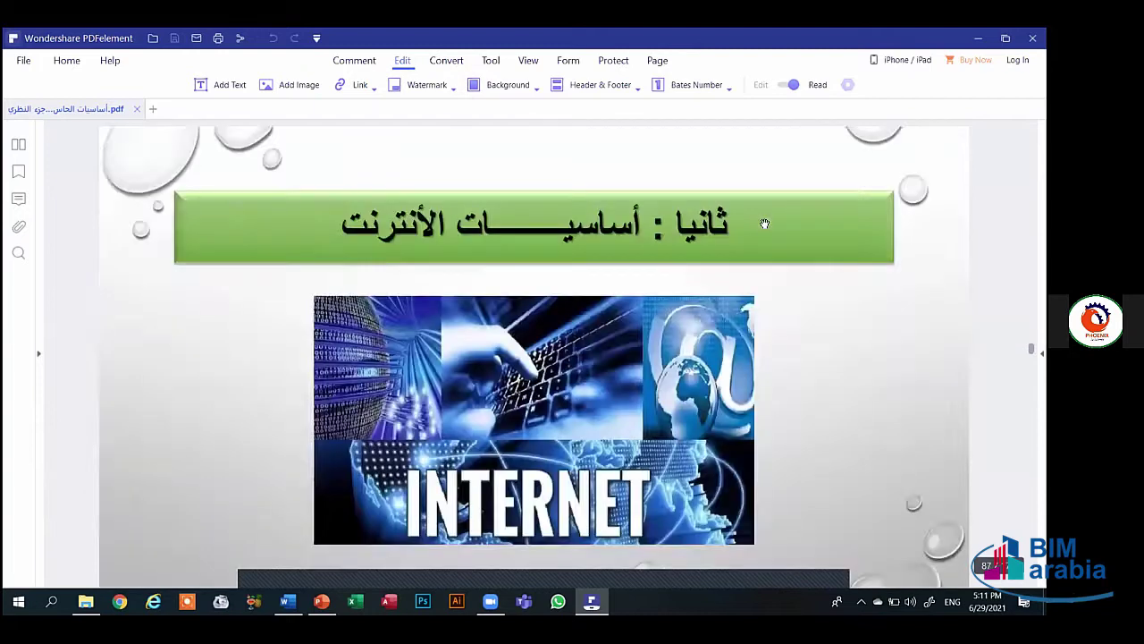
# - Scroll past the networking pages to page 107, the IT fundamentals section title
pyautogui.scroll(-1, 764, 222)
pyautogui.scroll(-1, 765, 223)
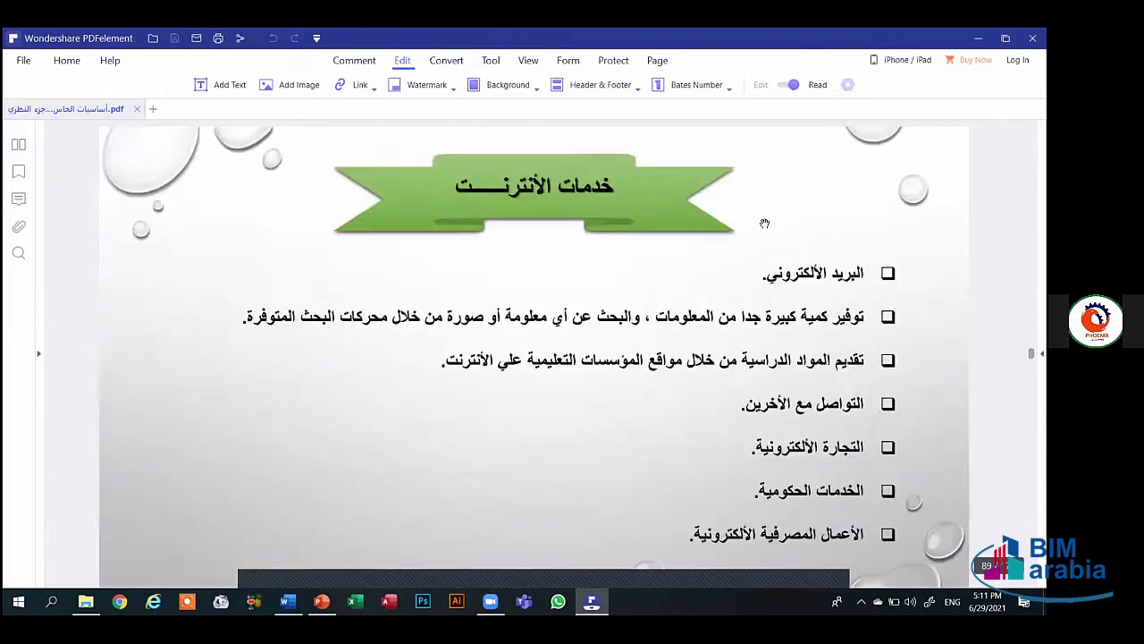
pyautogui.scroll(-1, 764, 223)
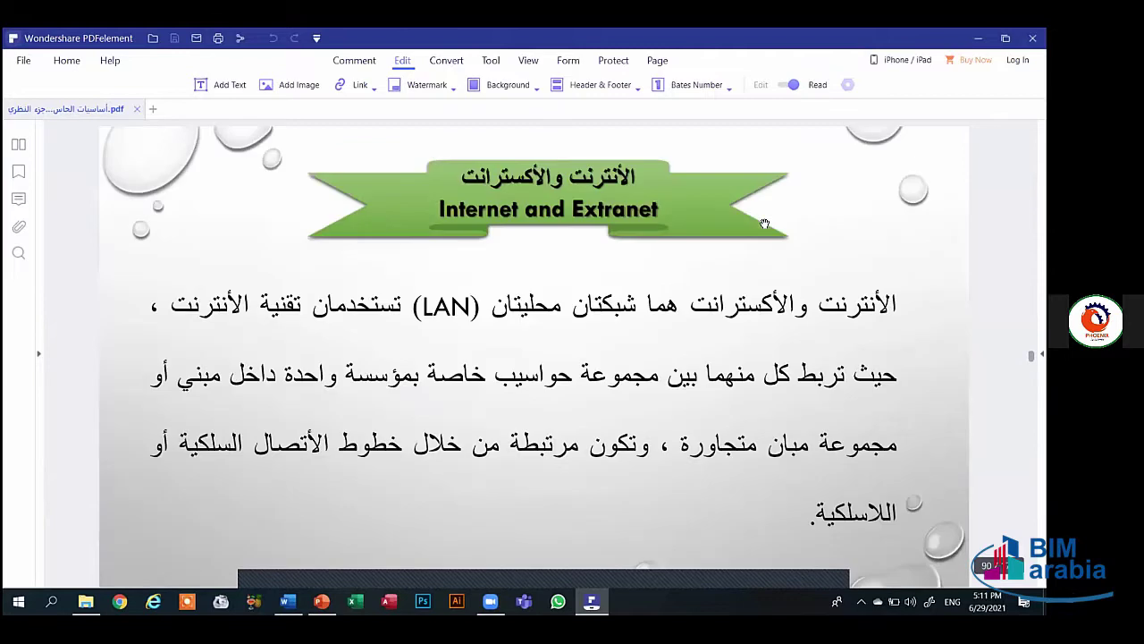
pyautogui.scroll(-1, 764, 222)
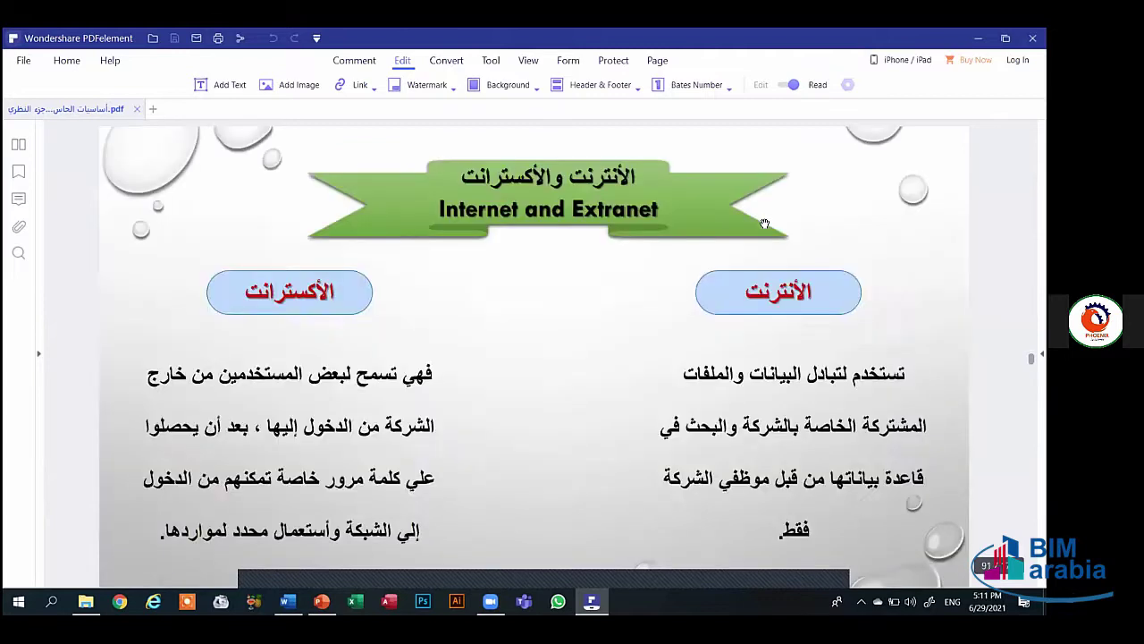
pyautogui.scroll(-1, 765, 223)
pyautogui.scroll(-1, 765, 223)
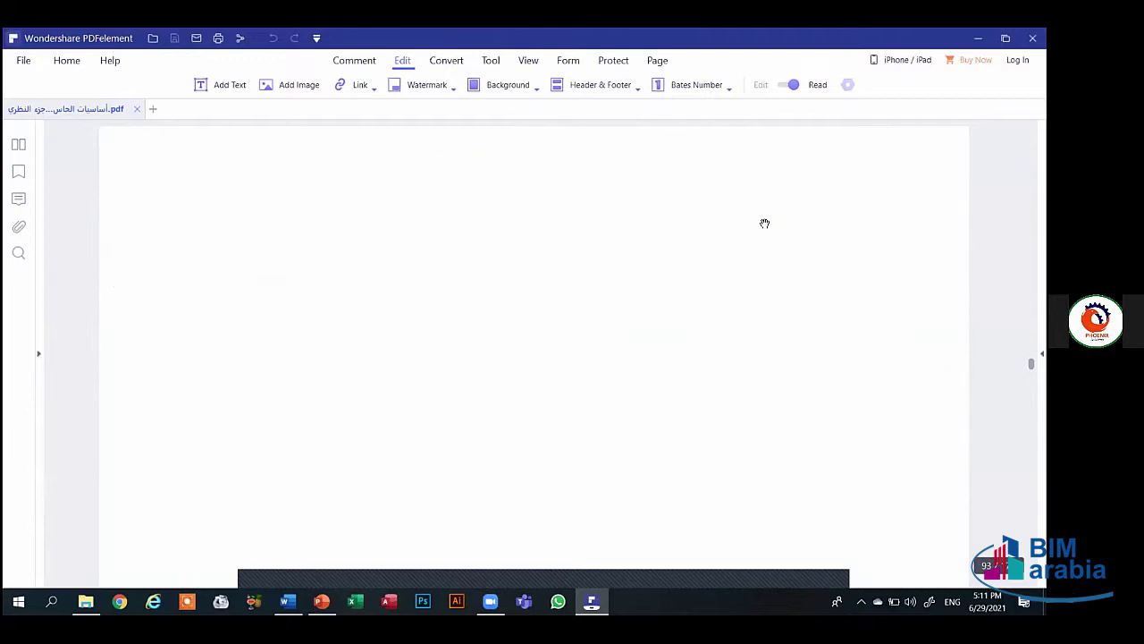
pyautogui.scroll(-1, 764, 223)
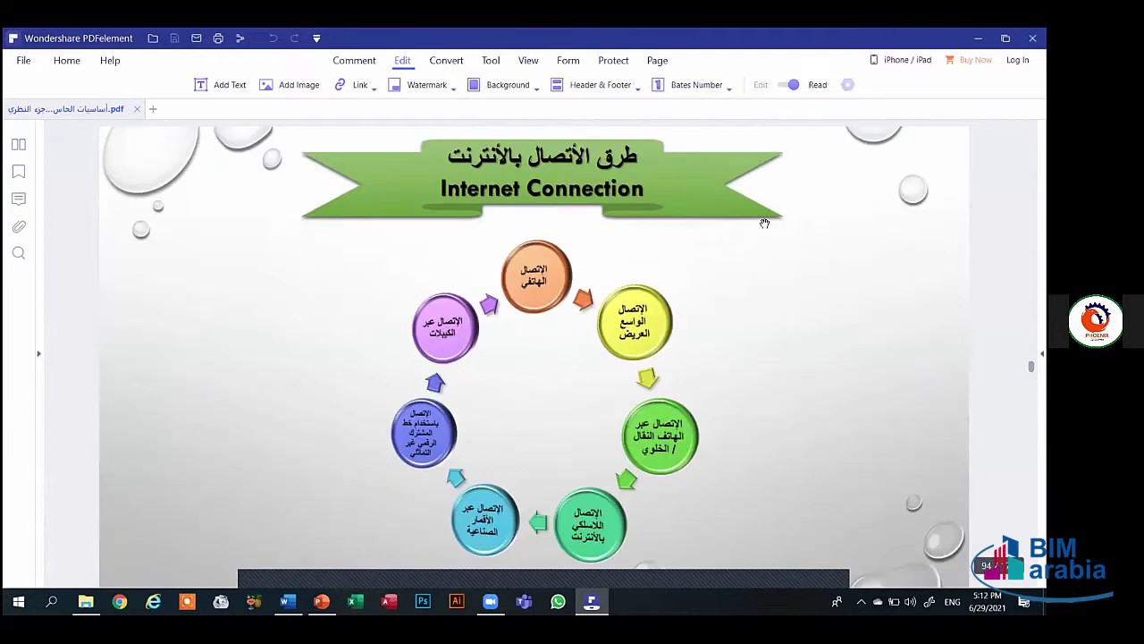
pyautogui.scroll(-1, 764, 223)
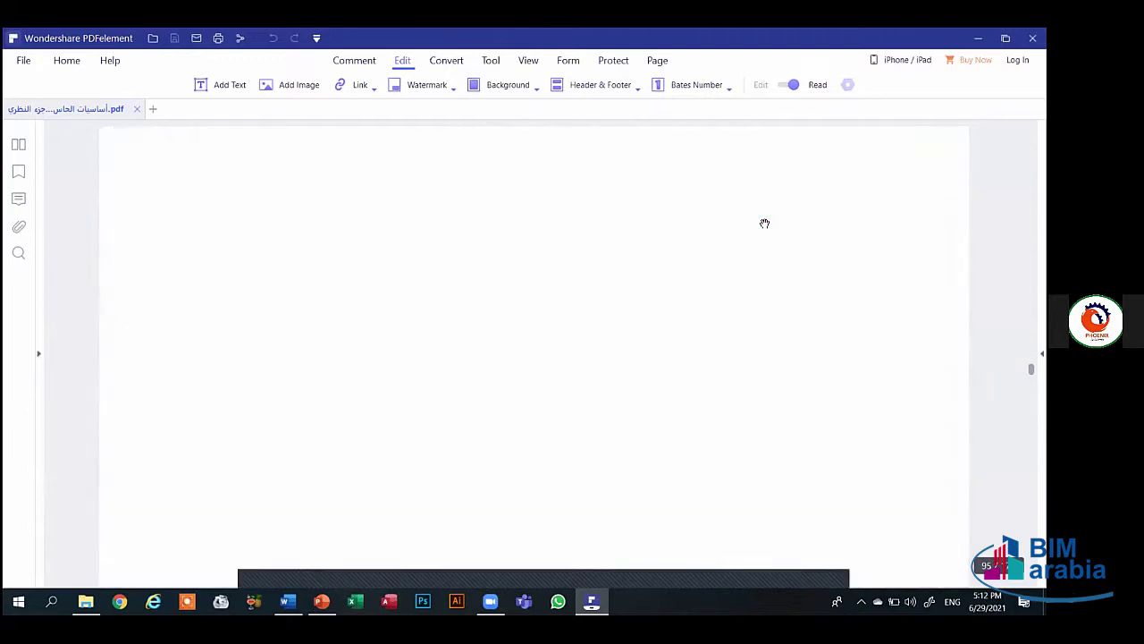
pyautogui.scroll(-1, 765, 222)
pyautogui.scroll(-1, 764, 222)
pyautogui.scroll(-1, 764, 223)
pyautogui.scroll(-1, 764, 222)
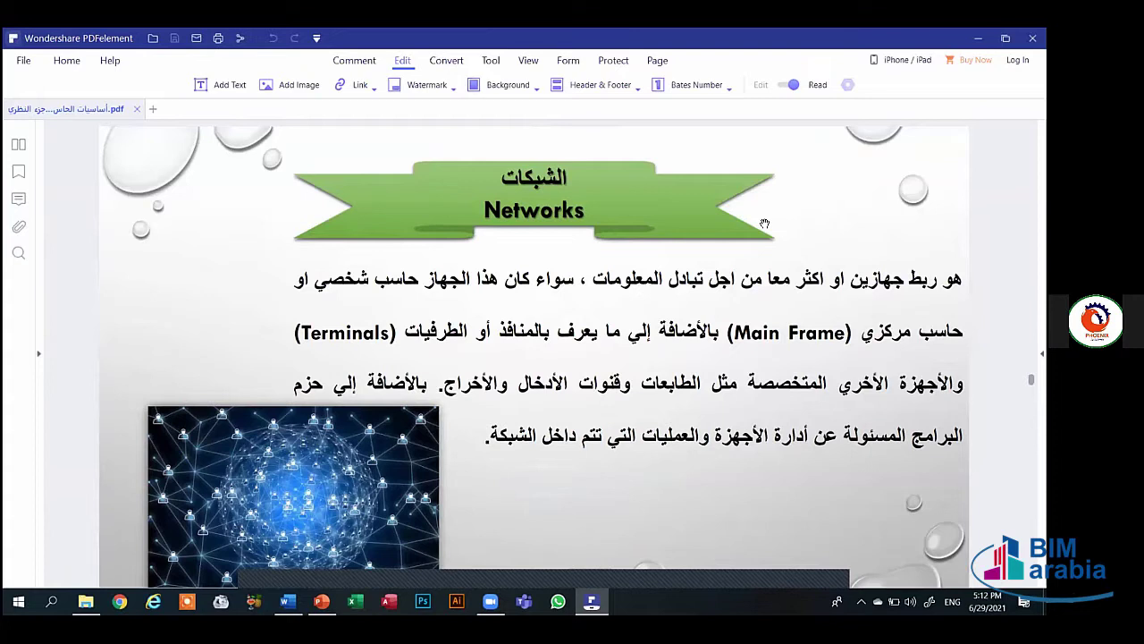
pyautogui.scroll(-1, 764, 222)
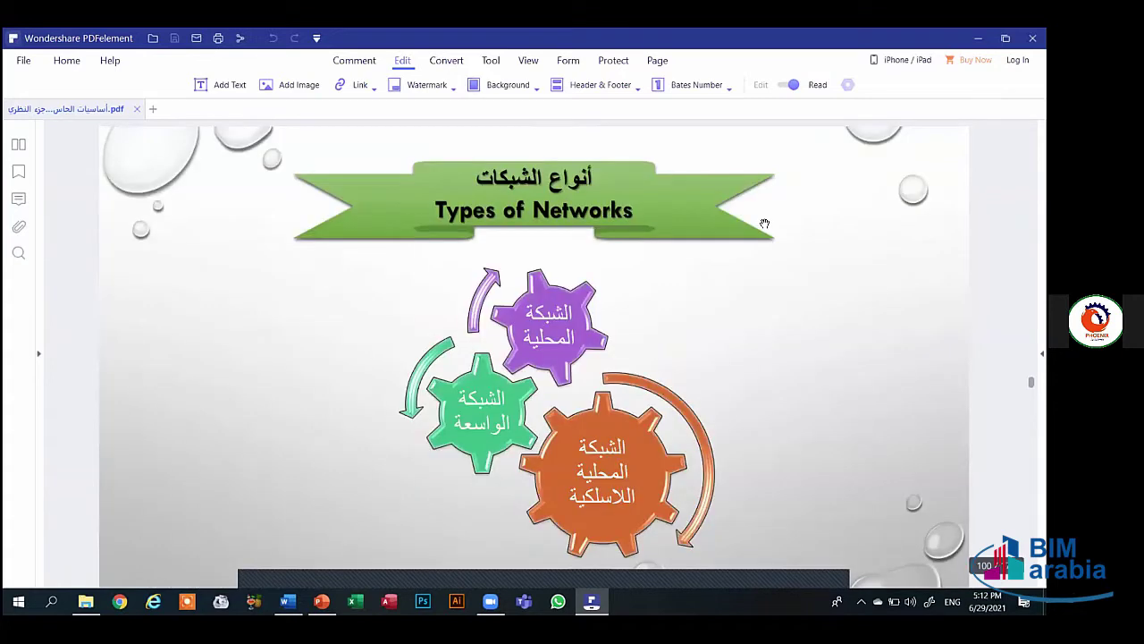
pyautogui.scroll(-1, 764, 222)
pyautogui.scroll(-1, 764, 222)
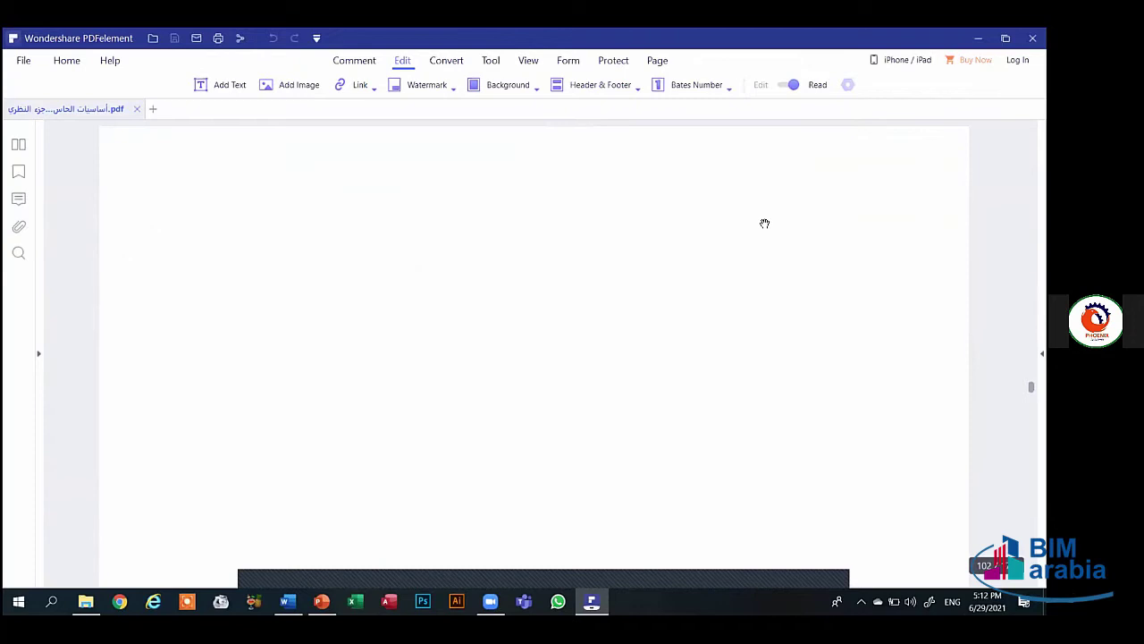
pyautogui.scroll(-1, 765, 223)
pyautogui.scroll(1, 764, 223)
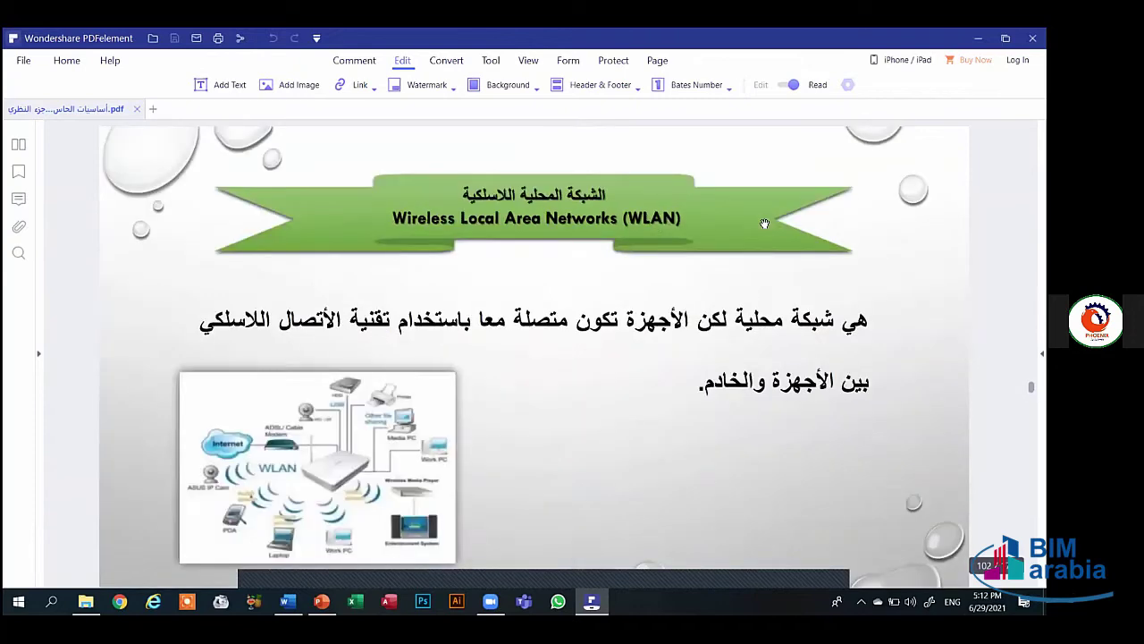
pyautogui.scroll(1, 765, 222)
pyautogui.scroll(-1, 765, 222)
pyautogui.scroll(-1, 764, 223)
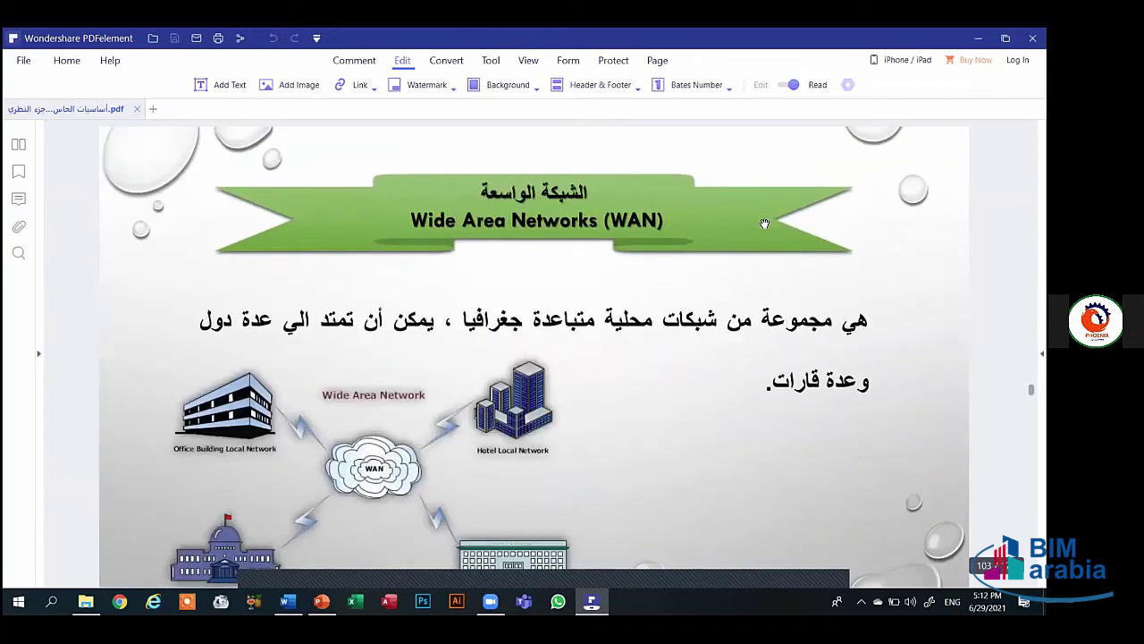
pyautogui.scroll(-1, 765, 222)
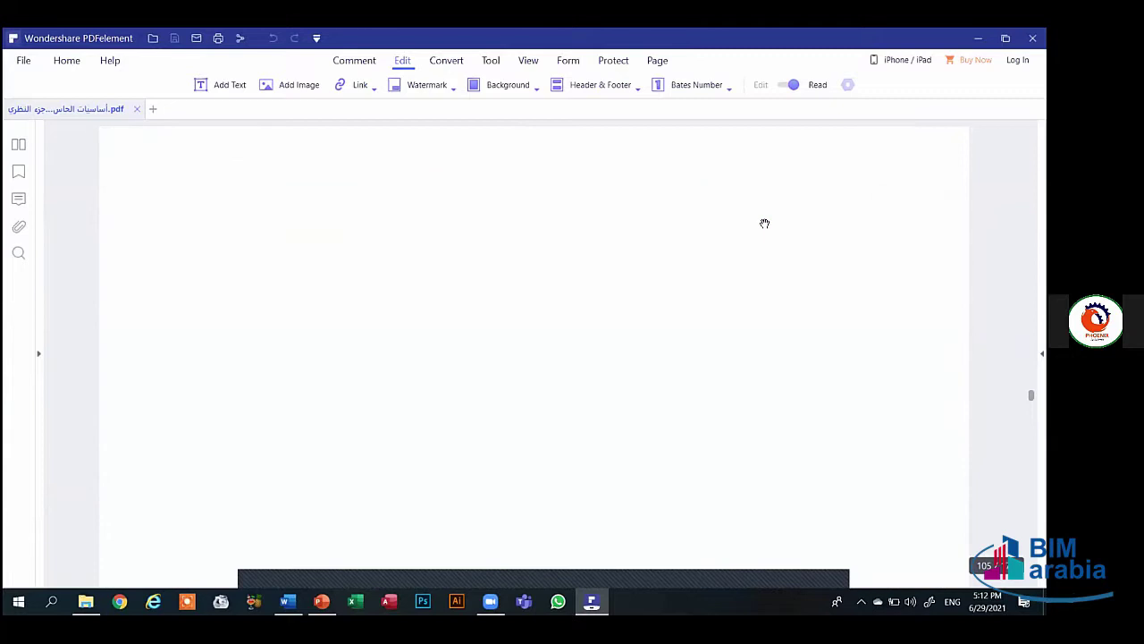
pyautogui.scroll(-1, 764, 222)
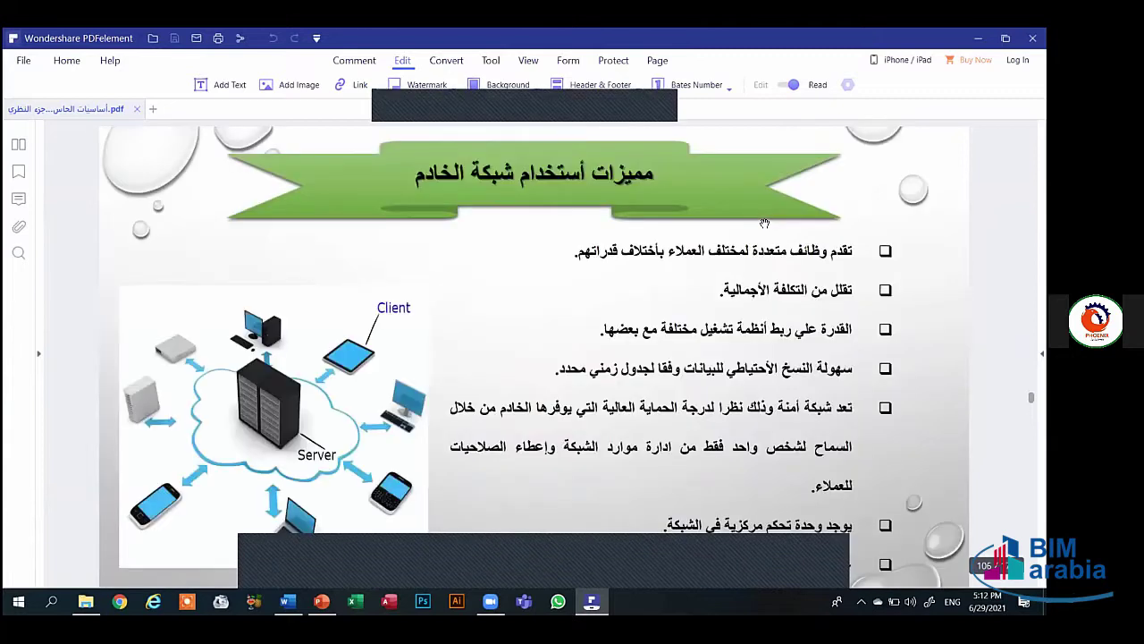
pyautogui.scroll(-1, 764, 223)
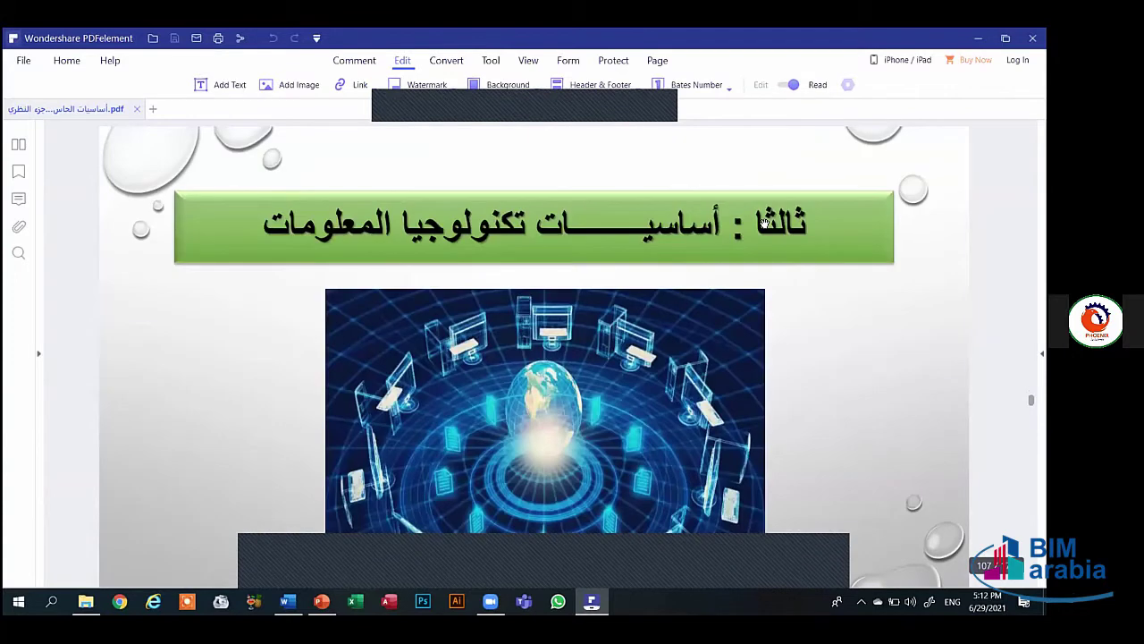
# - Scroll the PDF from page 107 through the e-mail and podcast pages to page 133, the RSS slide
pyautogui.scroll(-1, 764, 222)
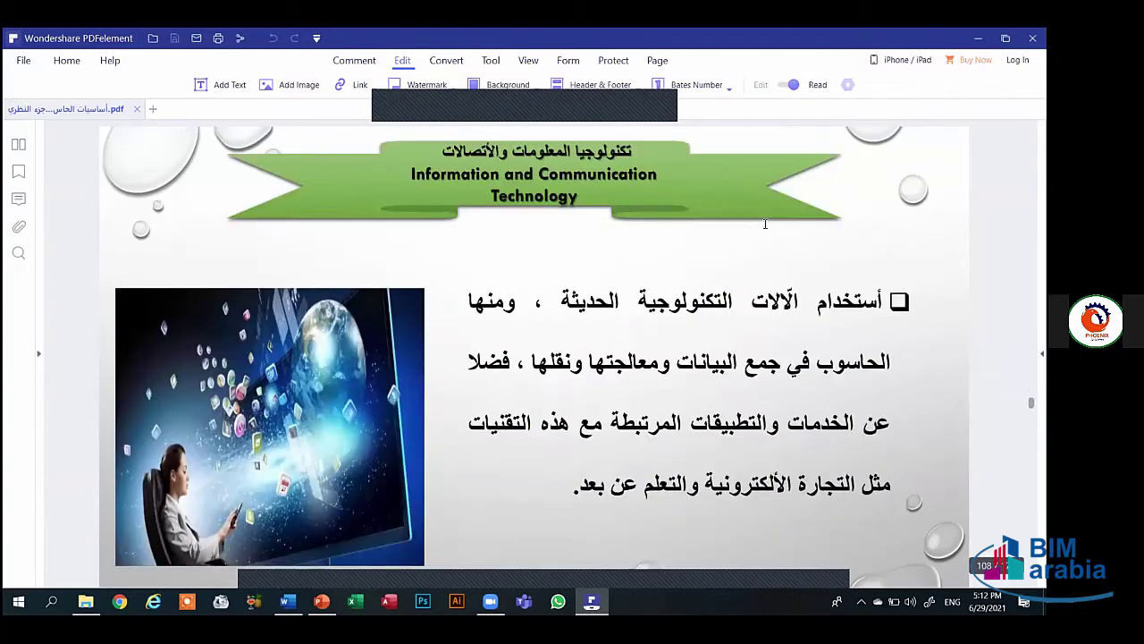
pyautogui.scroll(-1, 764, 224)
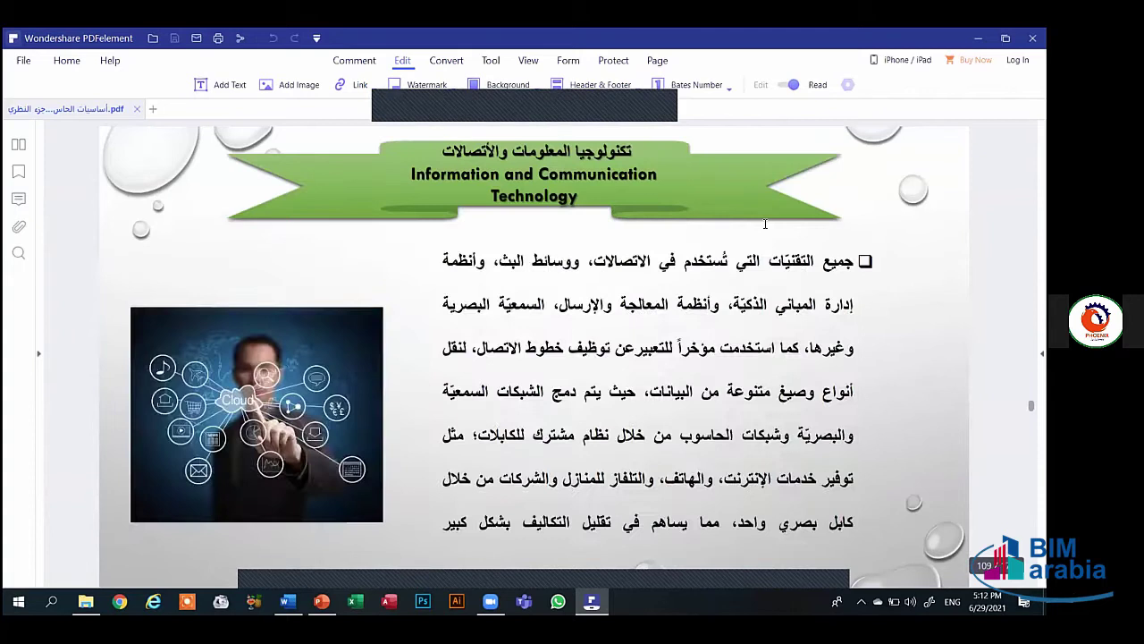
pyautogui.scroll(-1, 764, 222)
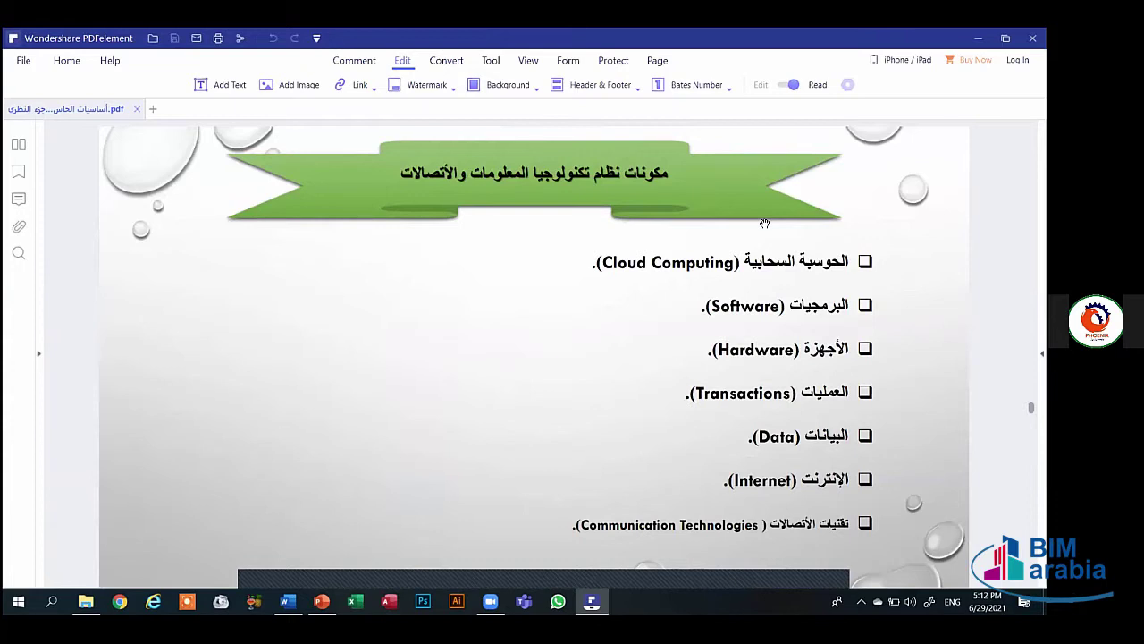
pyautogui.scroll(-5, 765, 223)
pyautogui.scroll(-1, 764, 223)
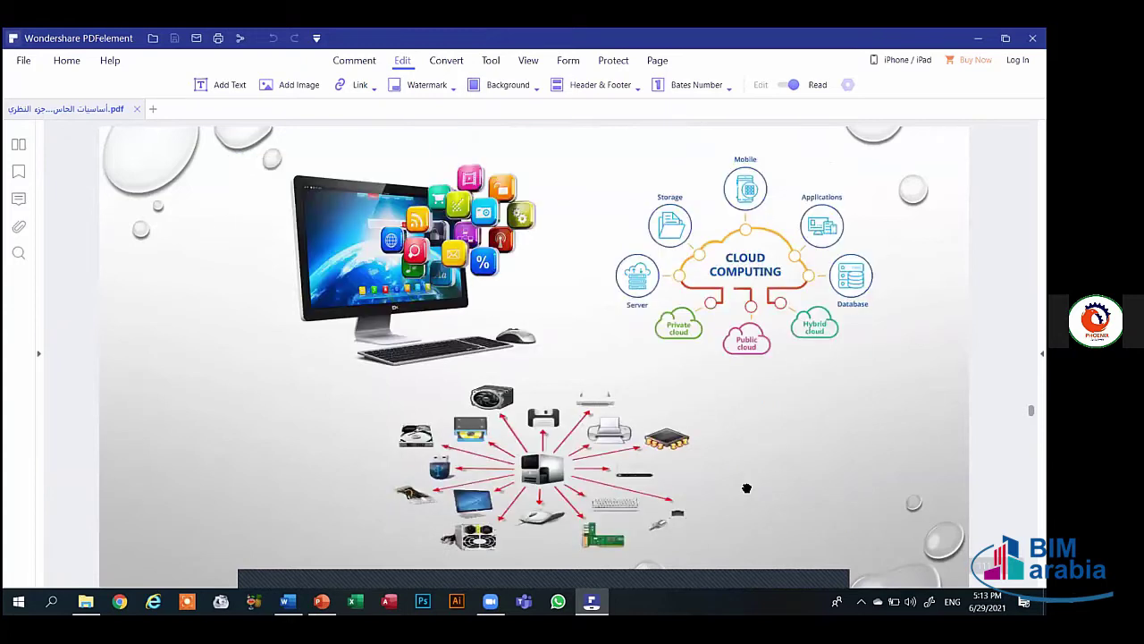
pyautogui.scroll(-1, 746, 489)
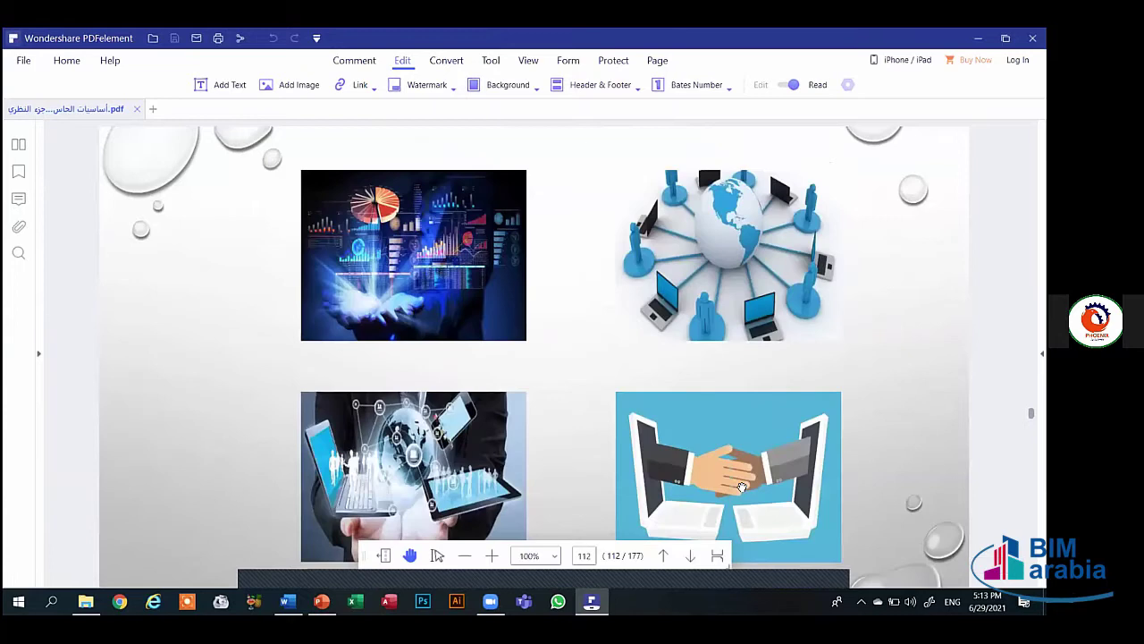
pyautogui.scroll(-1, 742, 487)
pyautogui.scroll(-1, 742, 487)
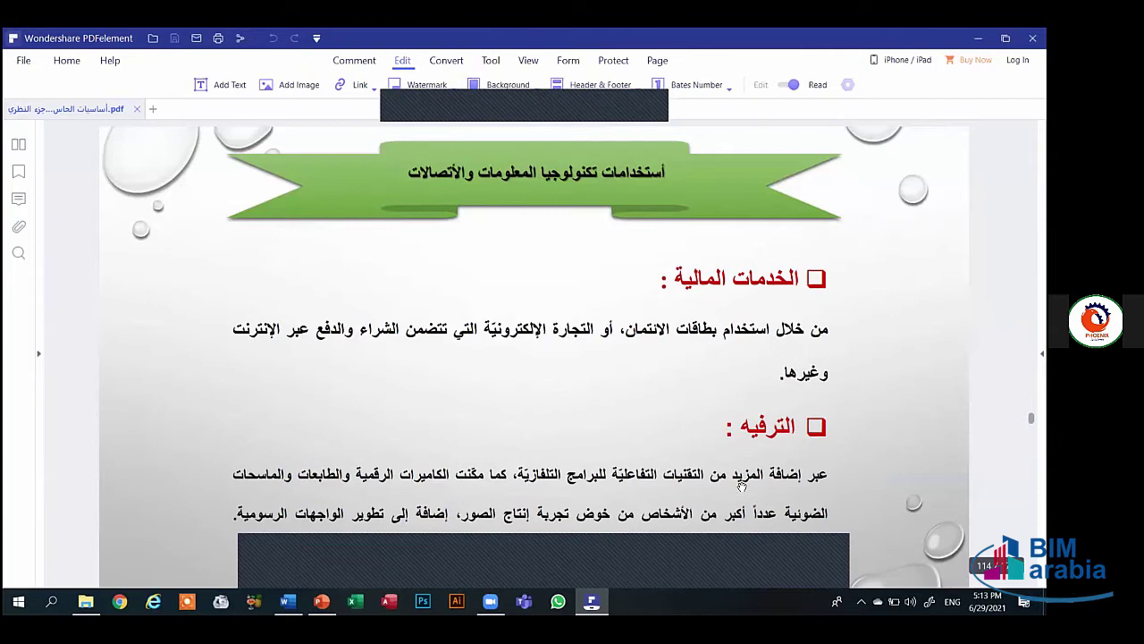
pyautogui.scroll(-1, 742, 485)
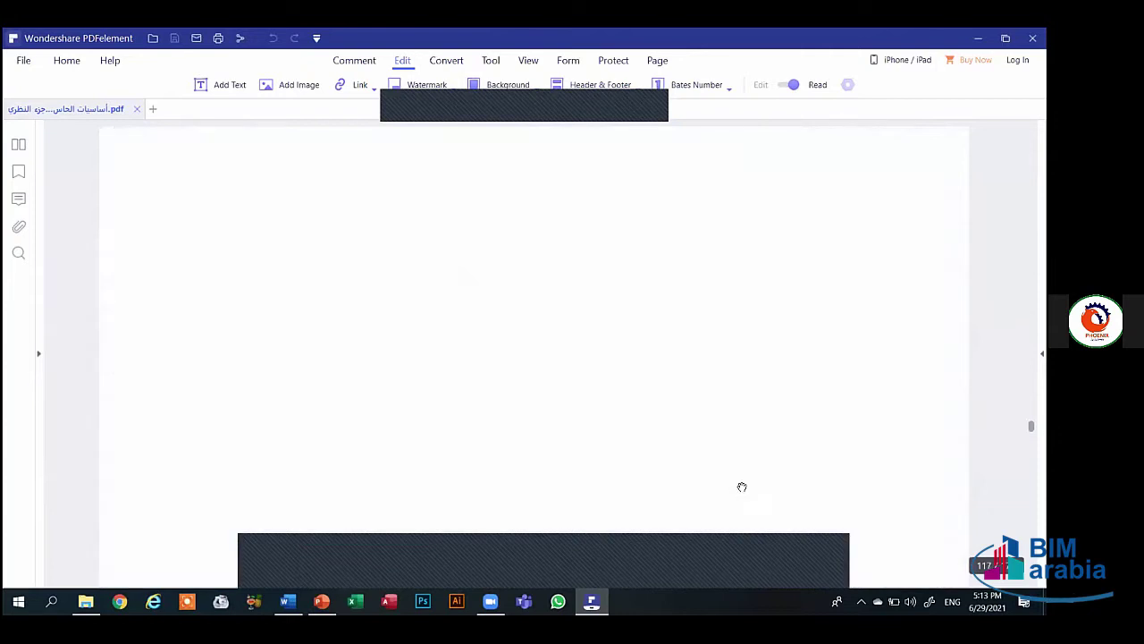
pyautogui.scroll(-1, 741, 486)
pyautogui.scroll(-1, 741, 486)
pyautogui.scroll(-1, 741, 486)
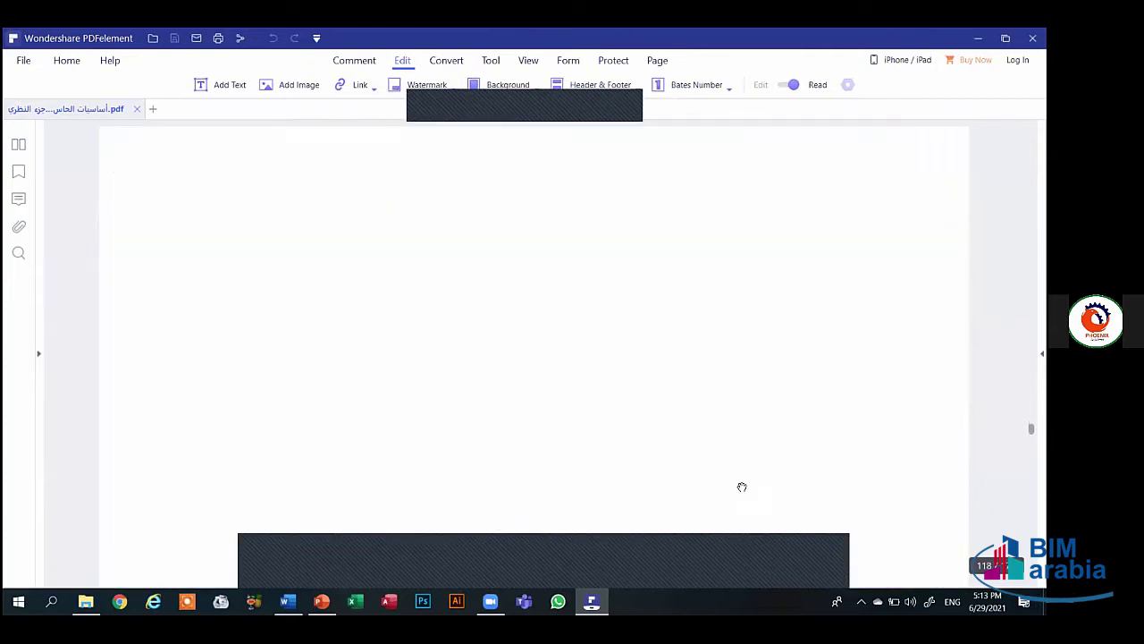
pyautogui.scroll(-1, 741, 486)
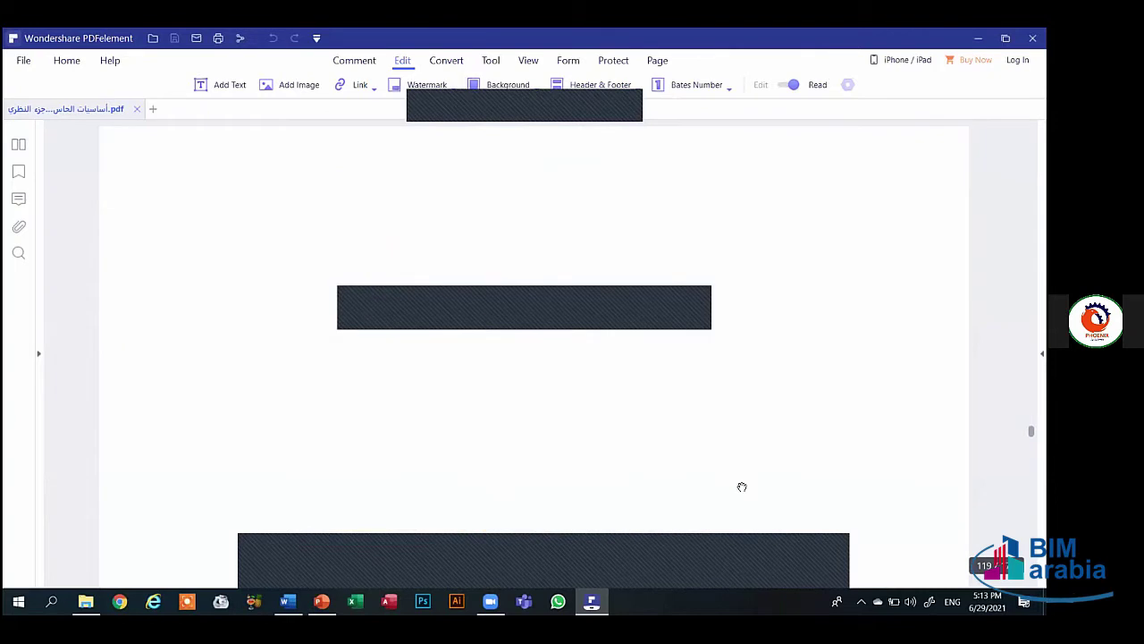
pyautogui.scroll(-1, 741, 486)
pyautogui.scroll(1, 743, 486)
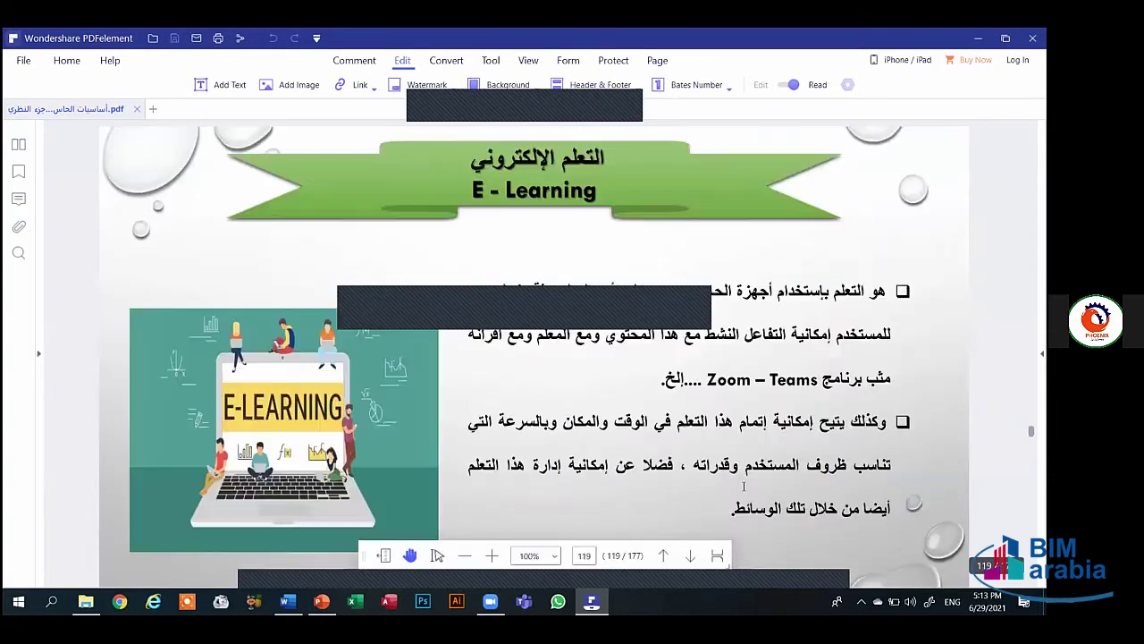
pyautogui.scroll(-1, 743, 488)
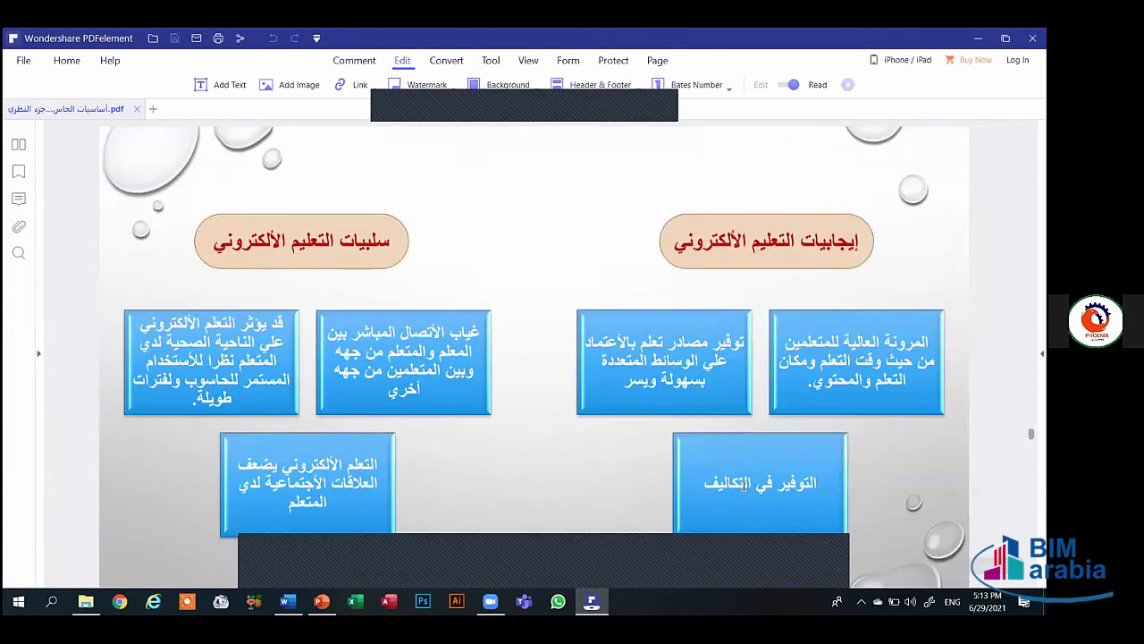
pyautogui.scroll(-1, 743, 486)
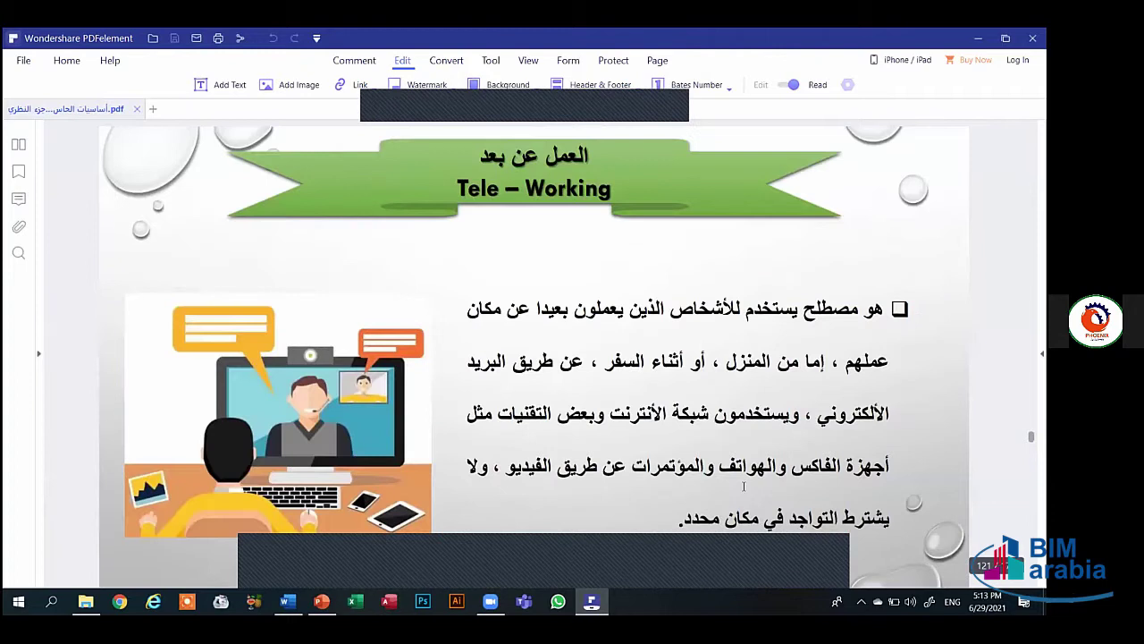
pyautogui.scroll(-1, 743, 485)
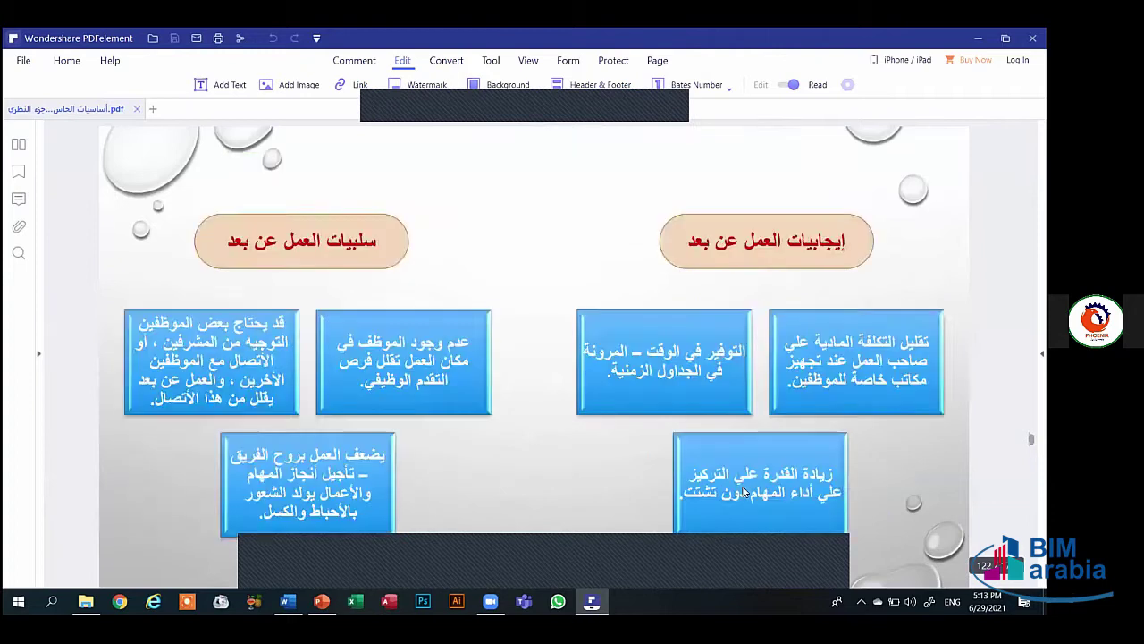
pyautogui.scroll(-1, 743, 485)
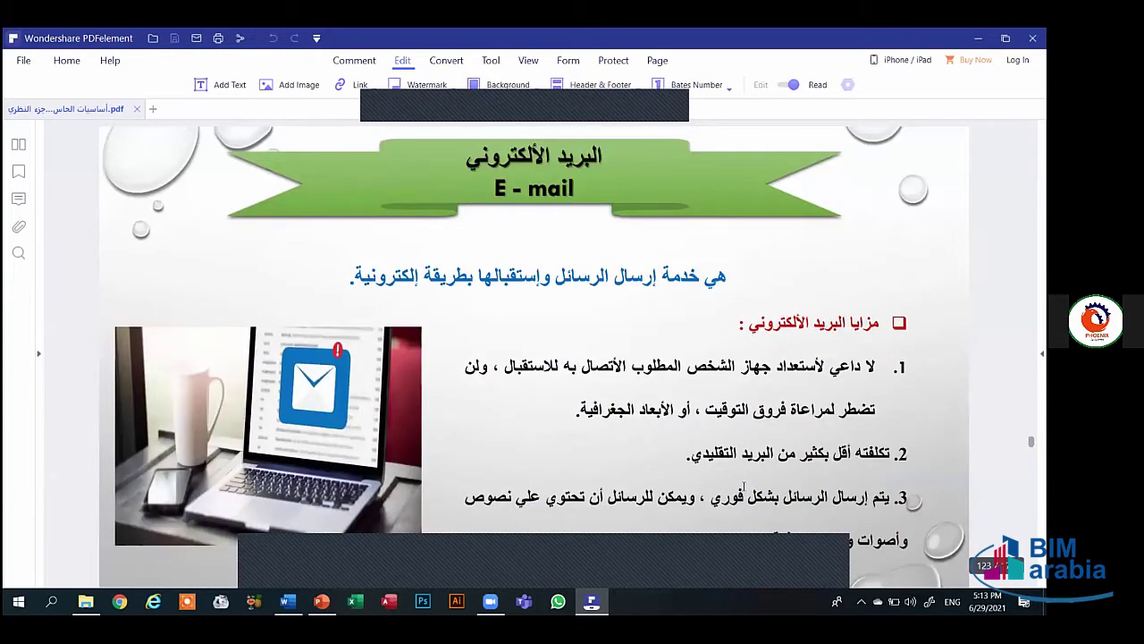
pyautogui.scroll(-1, 743, 485)
pyautogui.scroll(-1, 743, 485)
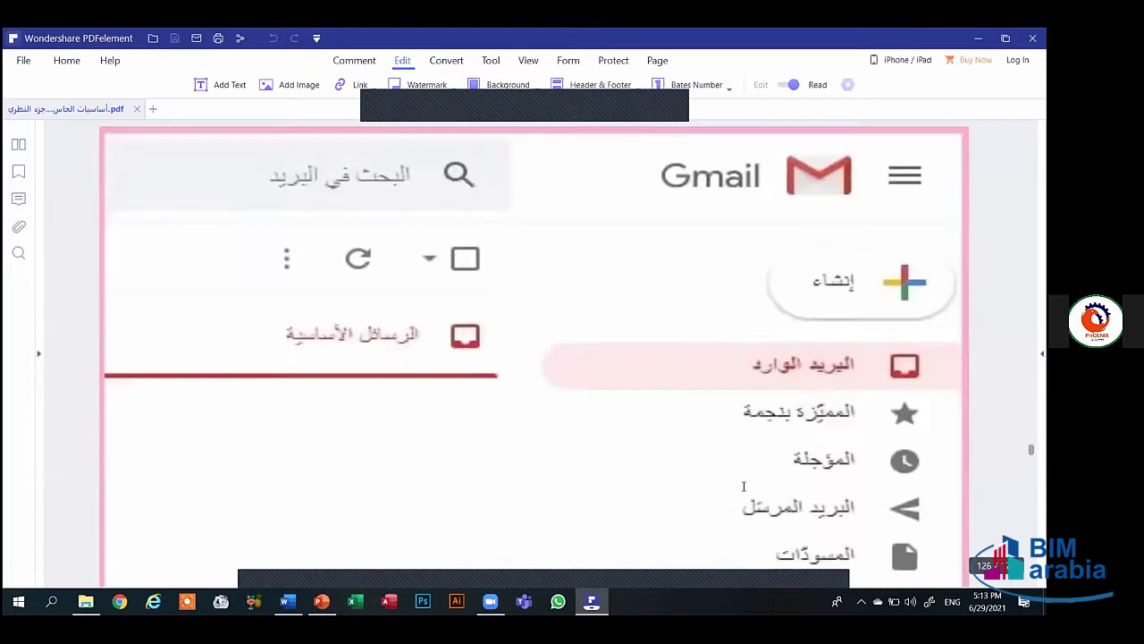
pyautogui.scroll(-2, 743, 486)
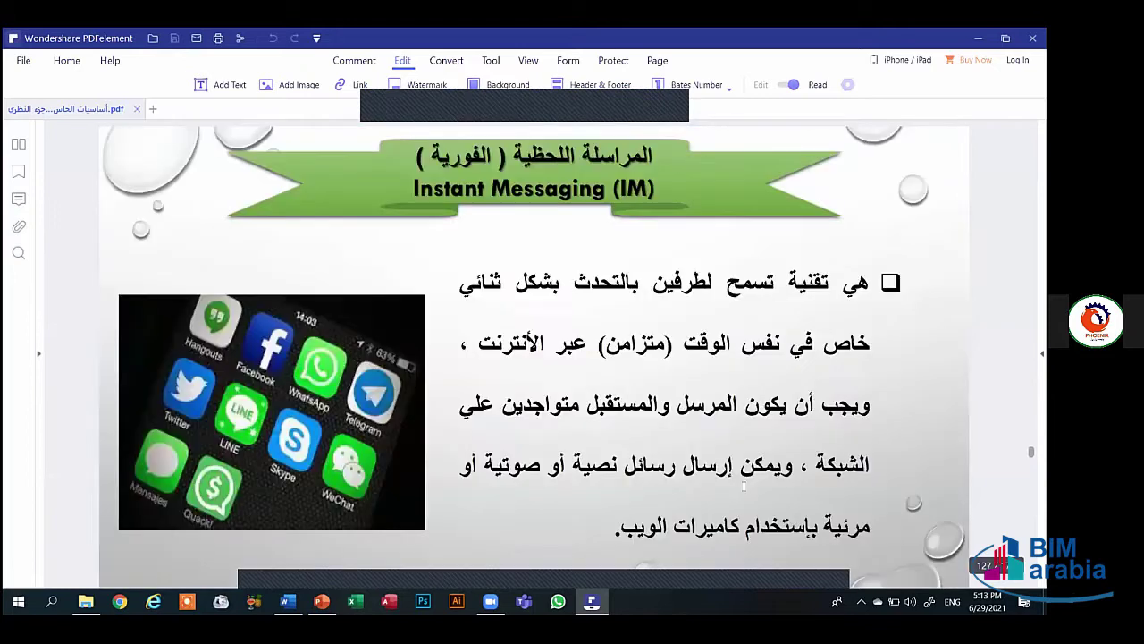
pyautogui.scroll(-1, 743, 485)
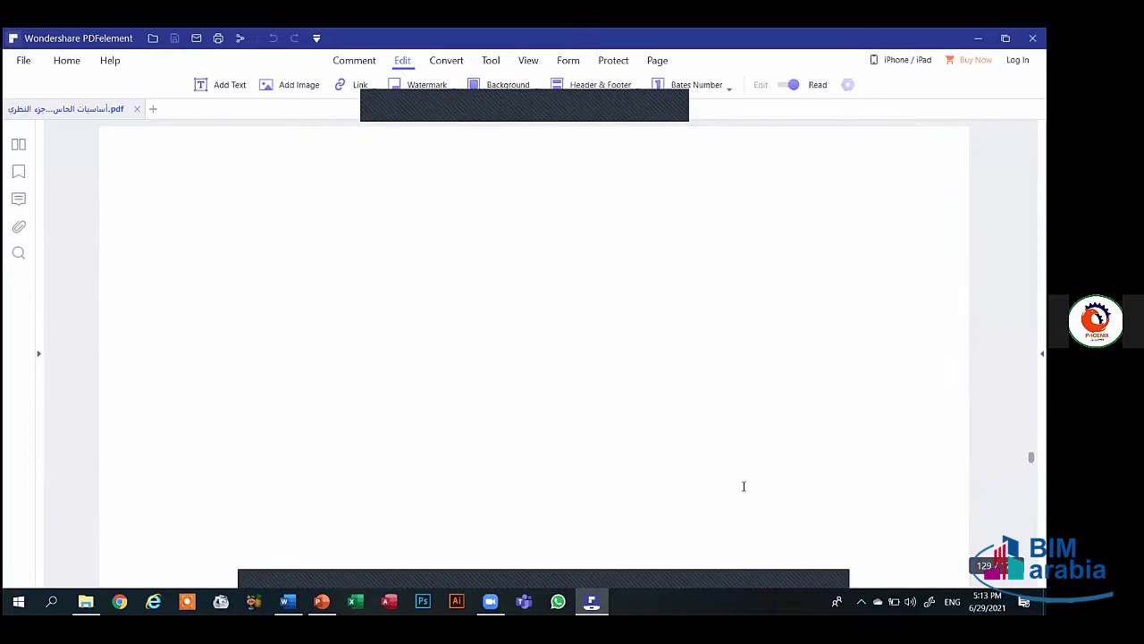
pyautogui.scroll(-1, 743, 486)
pyautogui.scroll(-1, 743, 485)
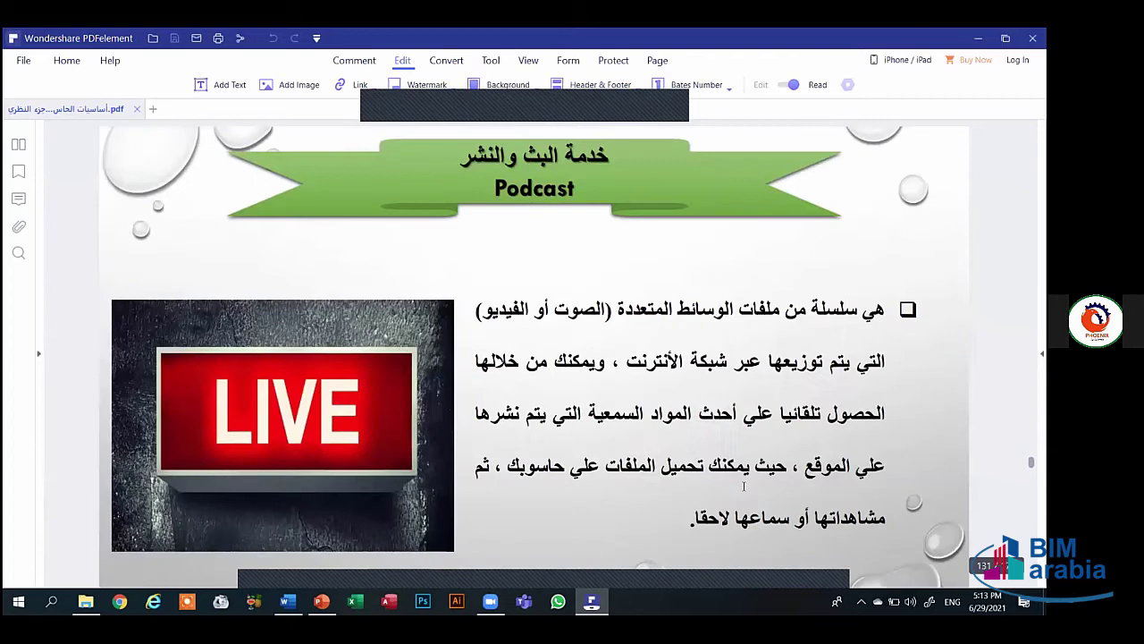
pyautogui.scroll(-2, 743, 485)
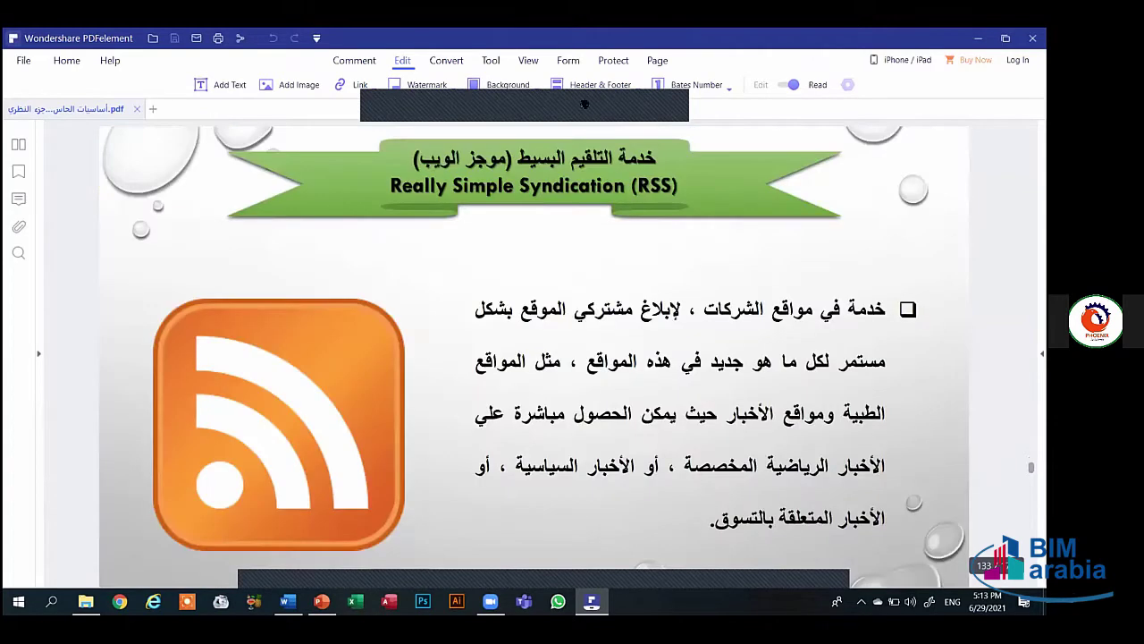
# - Bring up the page's context menu twice and dismiss it without choosing anything
pyautogui.rightClick(587, 191)
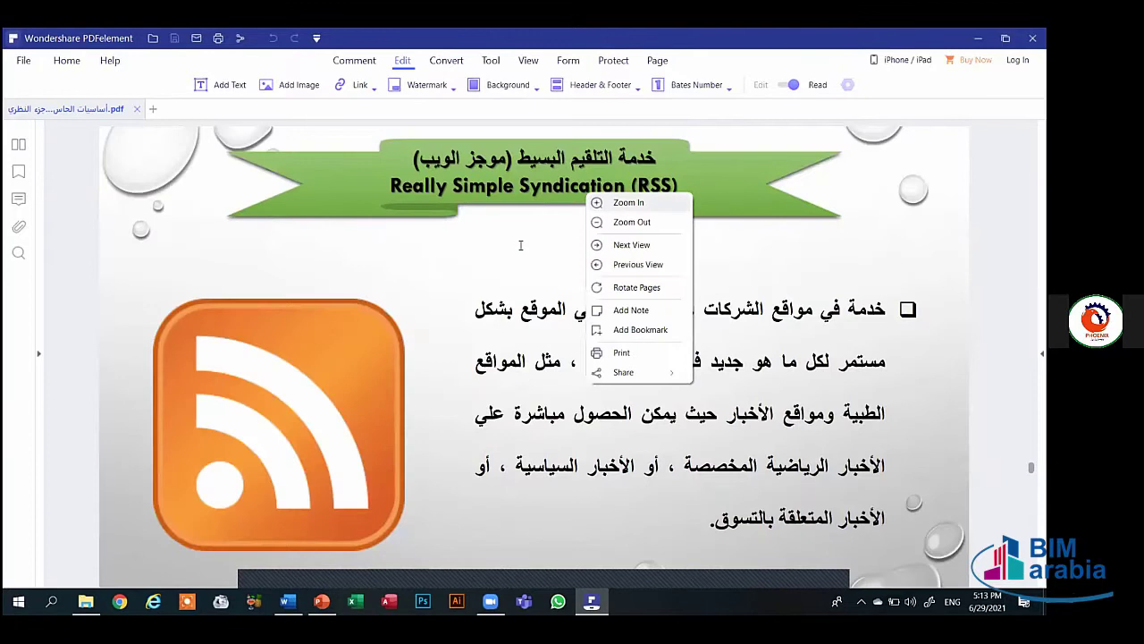
pyautogui.rightClick(488, 254)
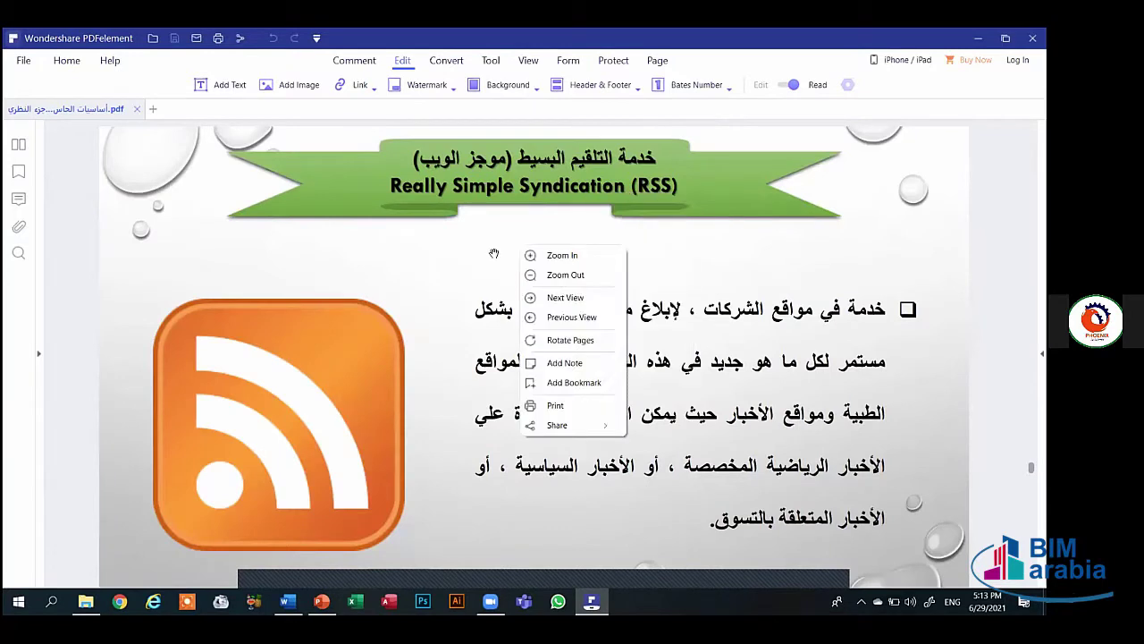
pyautogui.press('Escape')
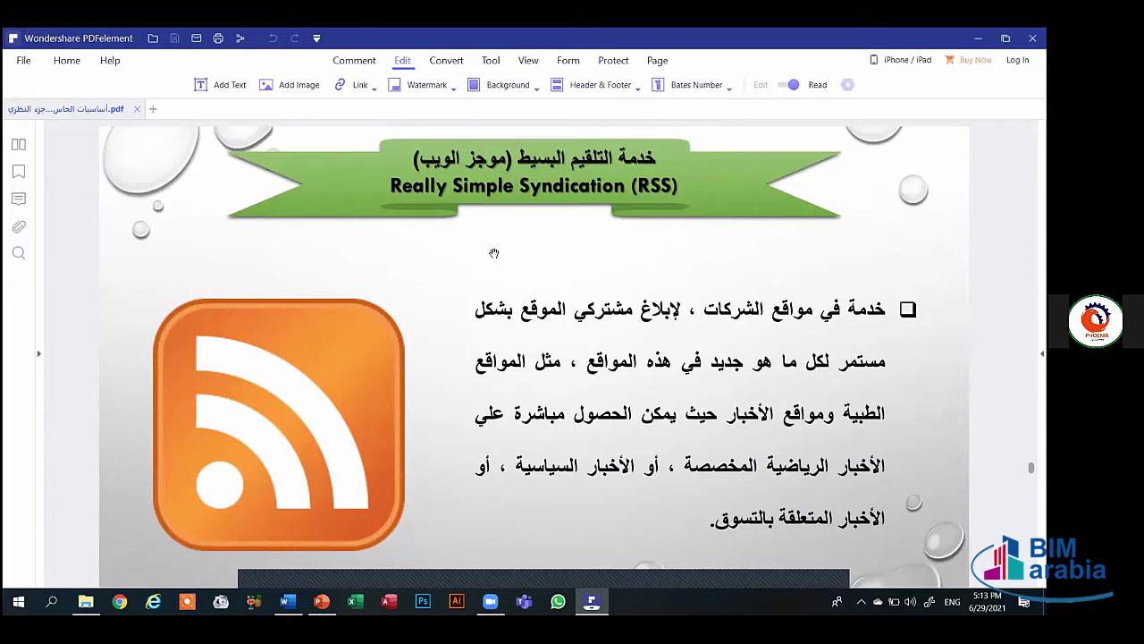
# - Scroll past the health and power-saving pages to the Cybersecurity basics title page
pyautogui.scroll(-1, 494, 254)
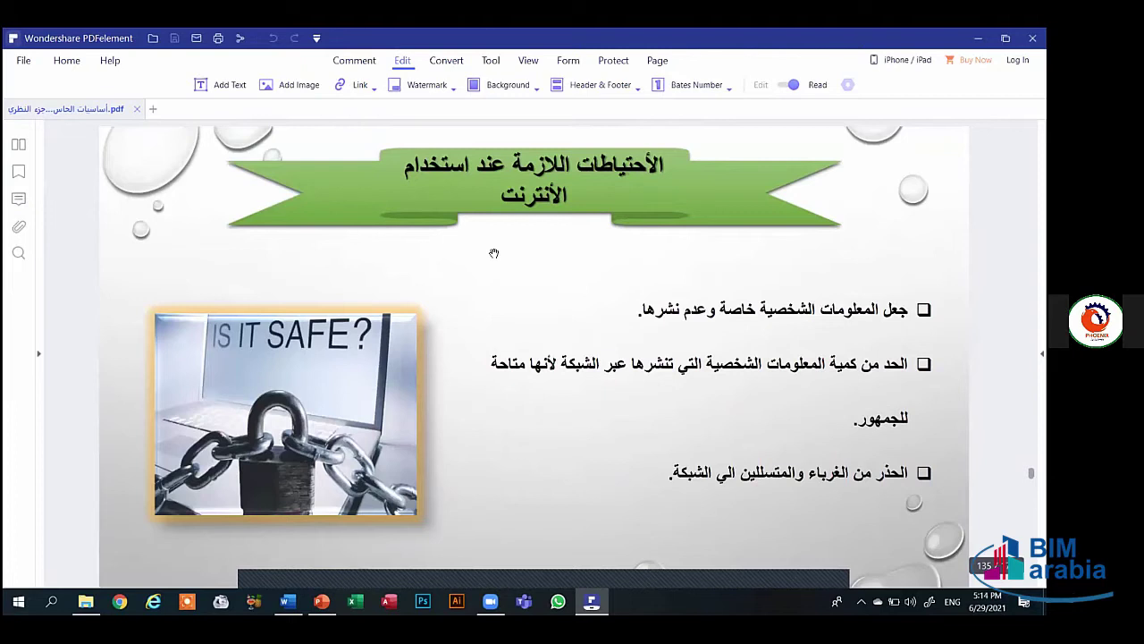
pyautogui.scroll(-1, 494, 254)
pyautogui.scroll(-3, 493, 254)
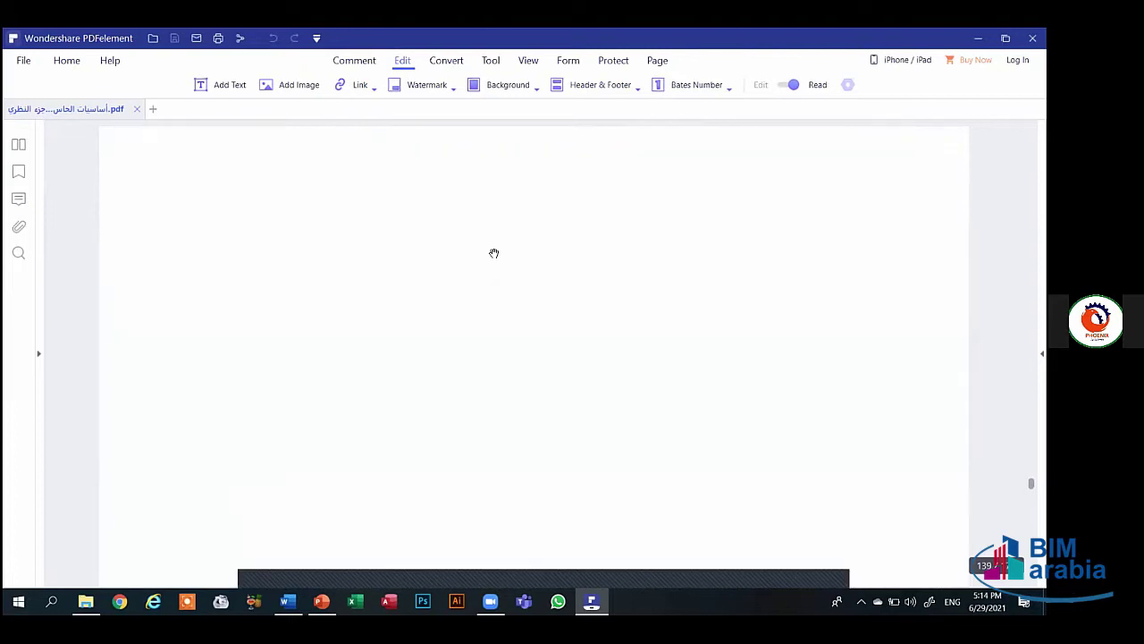
pyautogui.scroll(-3, 493, 254)
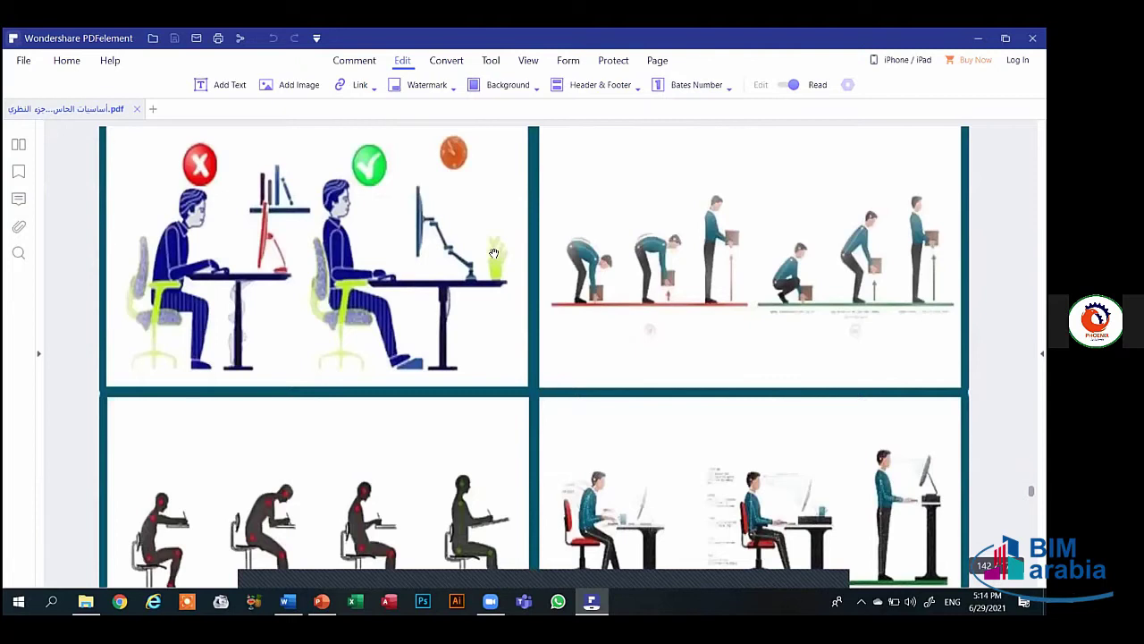
pyautogui.scroll(-3, 493, 254)
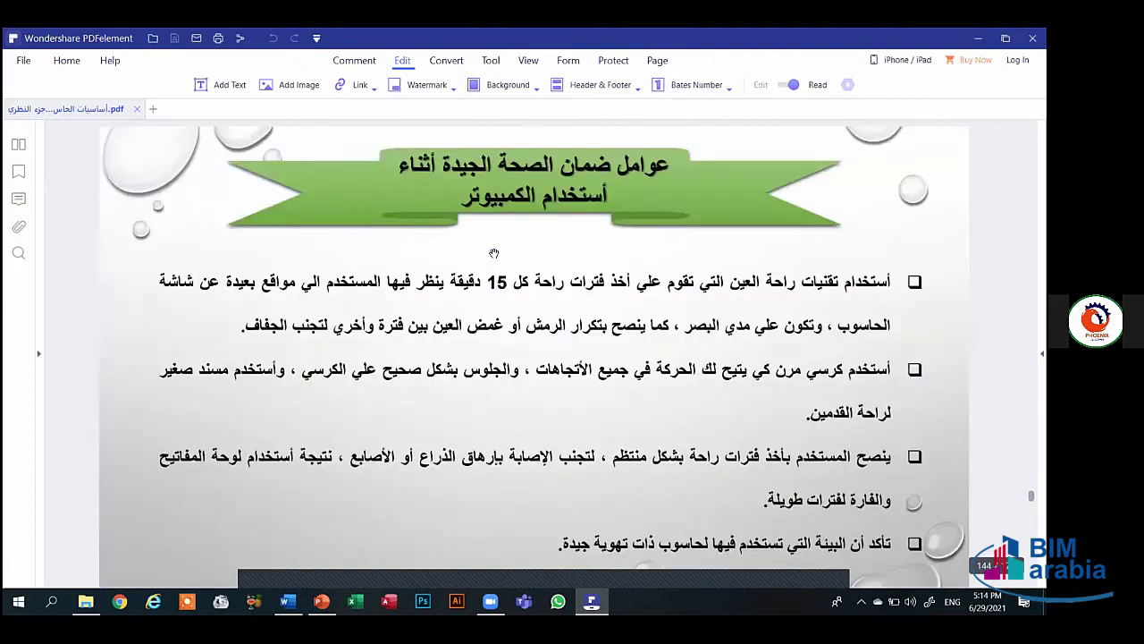
pyautogui.scroll(-2, 494, 254)
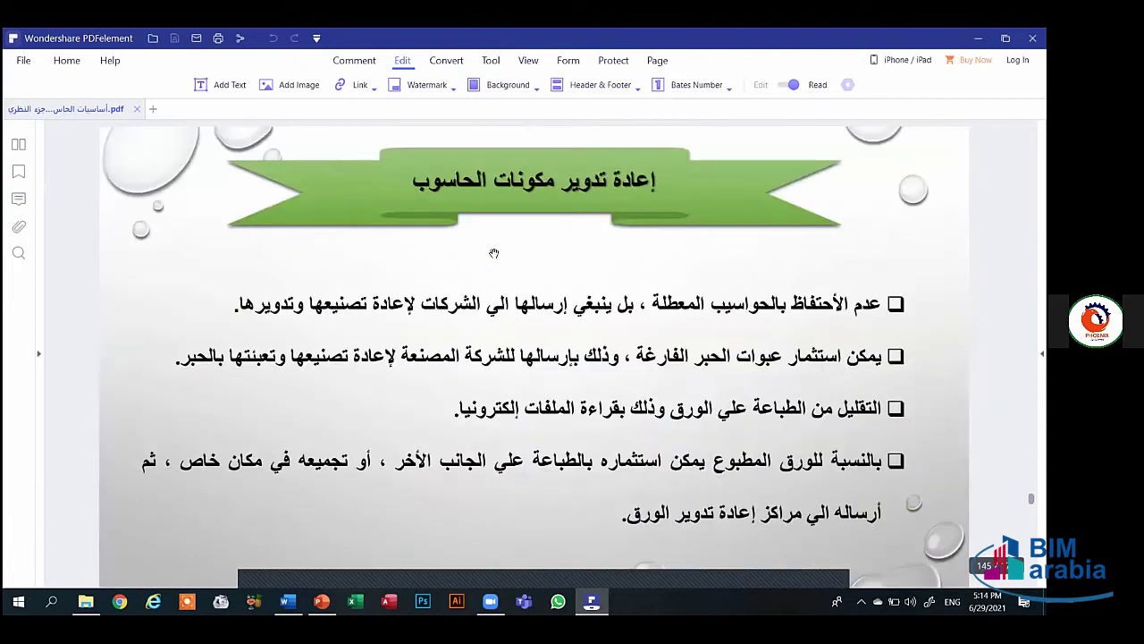
pyautogui.scroll(-3, 493, 254)
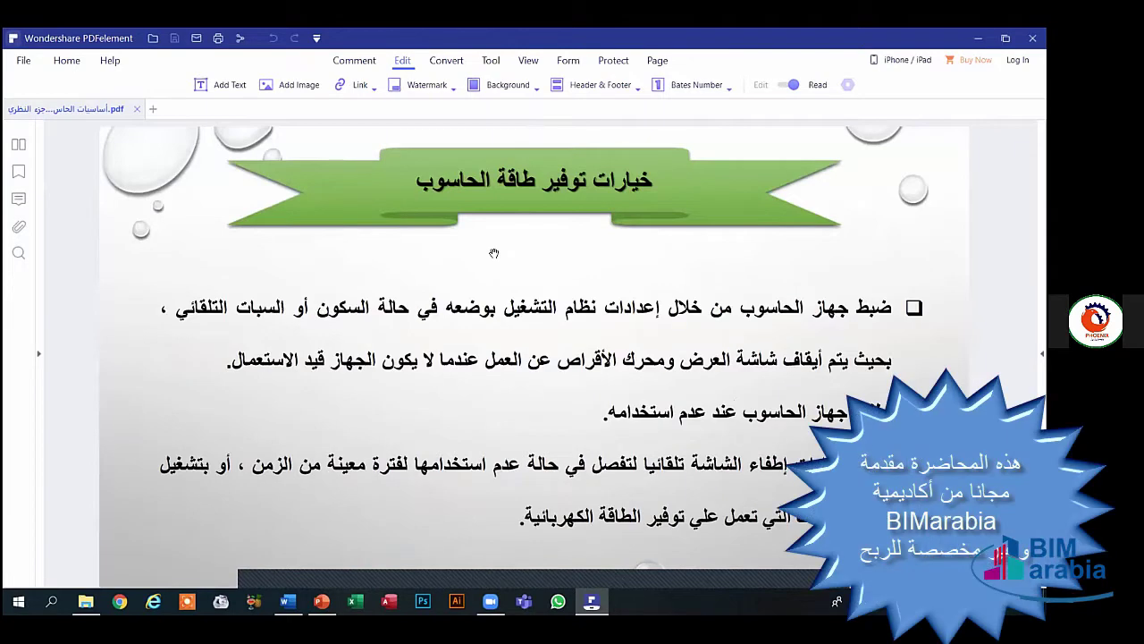
pyautogui.scroll(-3, 494, 254)
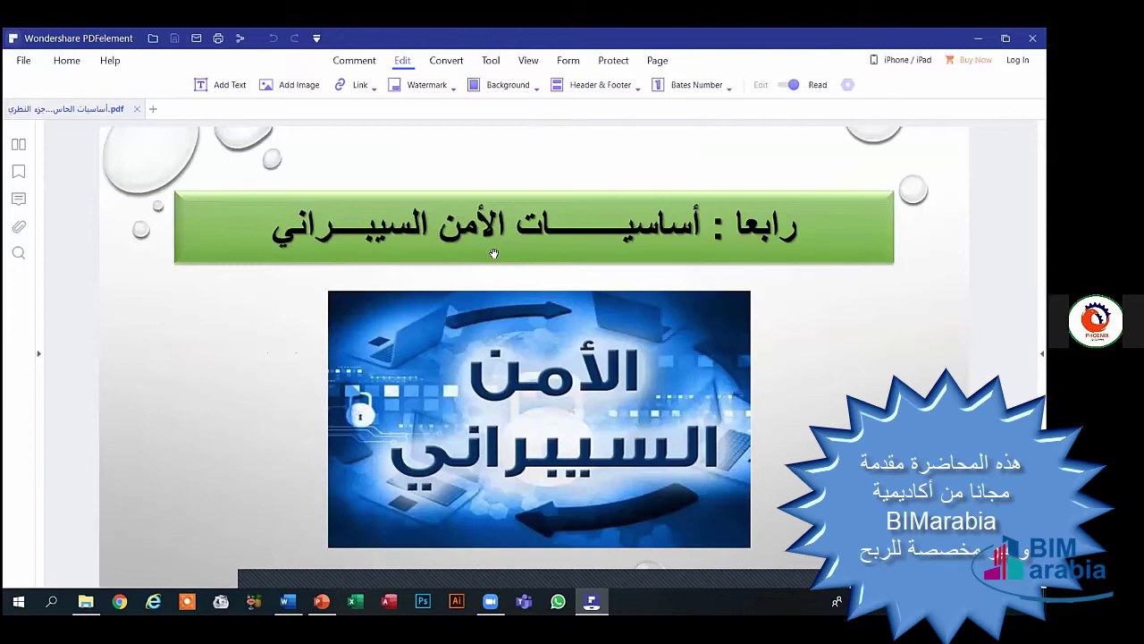
# - Scroll past the cyberspace and Cyber Attacks pages to page 167 on removing malware
pyautogui.scroll(-3, 493, 253)
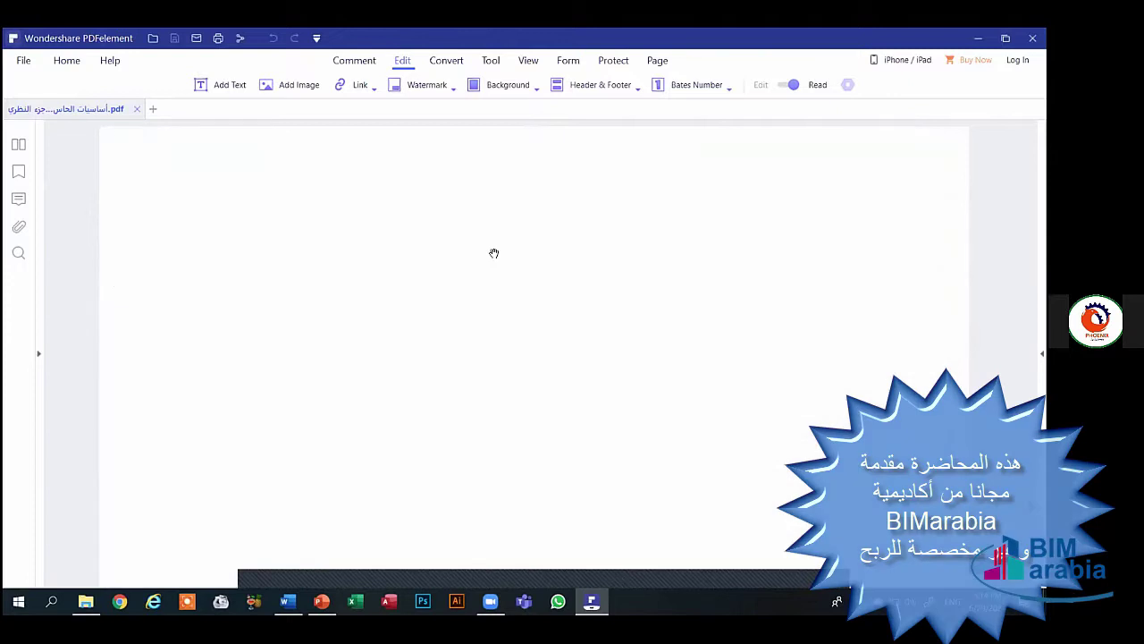
pyautogui.scroll(-3, 493, 254)
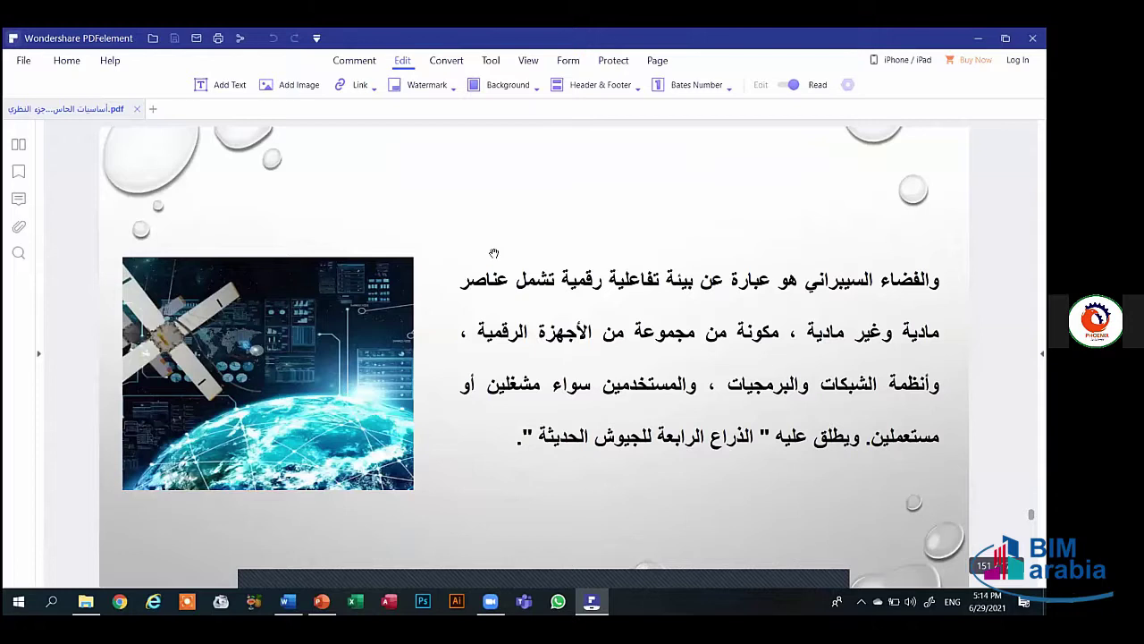
pyautogui.scroll(-2, 494, 254)
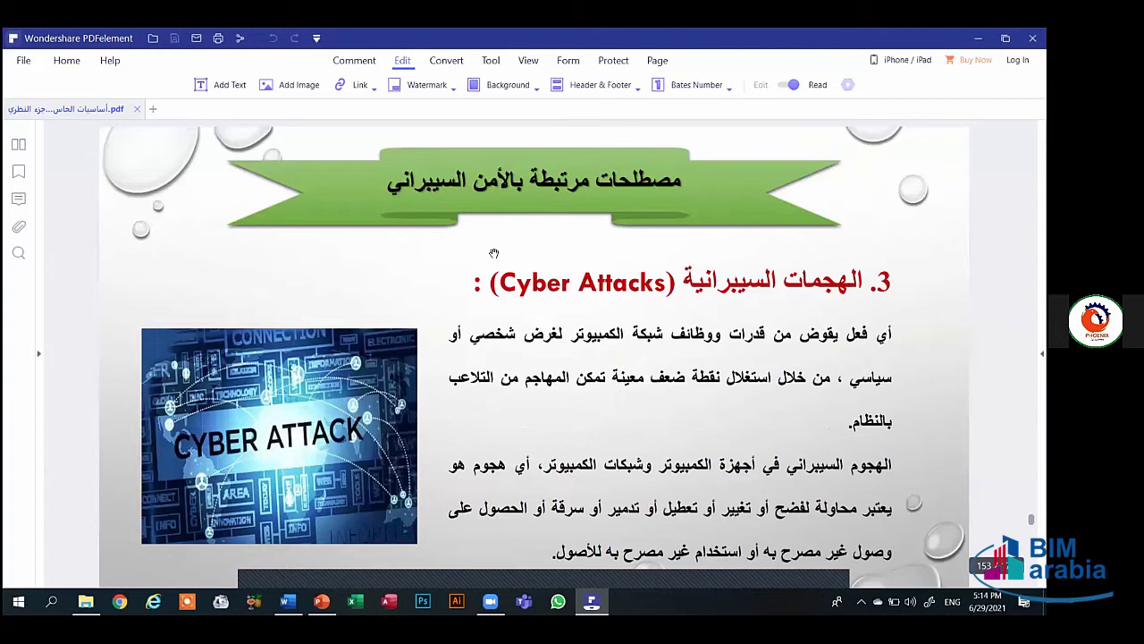
pyautogui.scroll(-5, 493, 254)
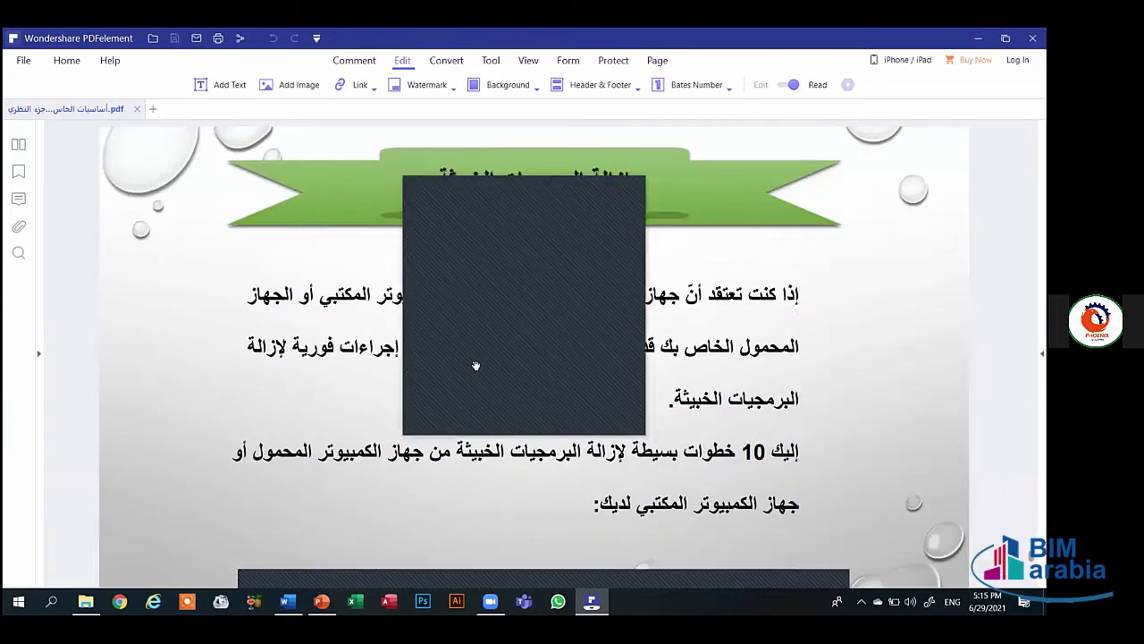
# - Raise the system volume to 100, scroll the PDF to page 177, and switch to PowerPoint
pyautogui.scroll(-3, 698, 413)
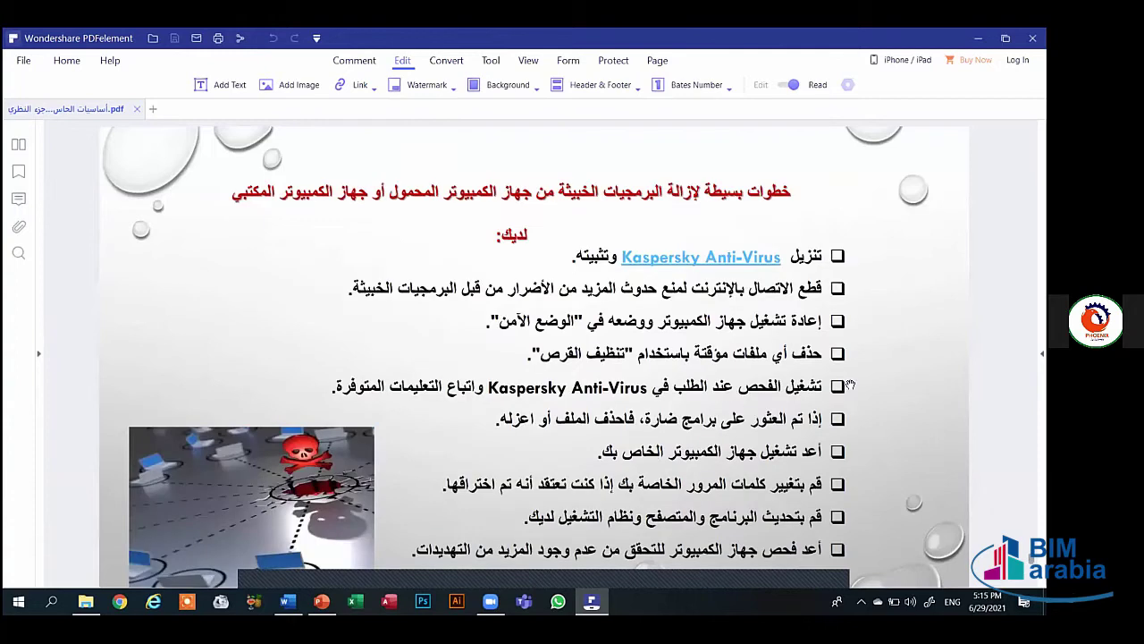
pyautogui.press('XF86AudioRaiseVolume')
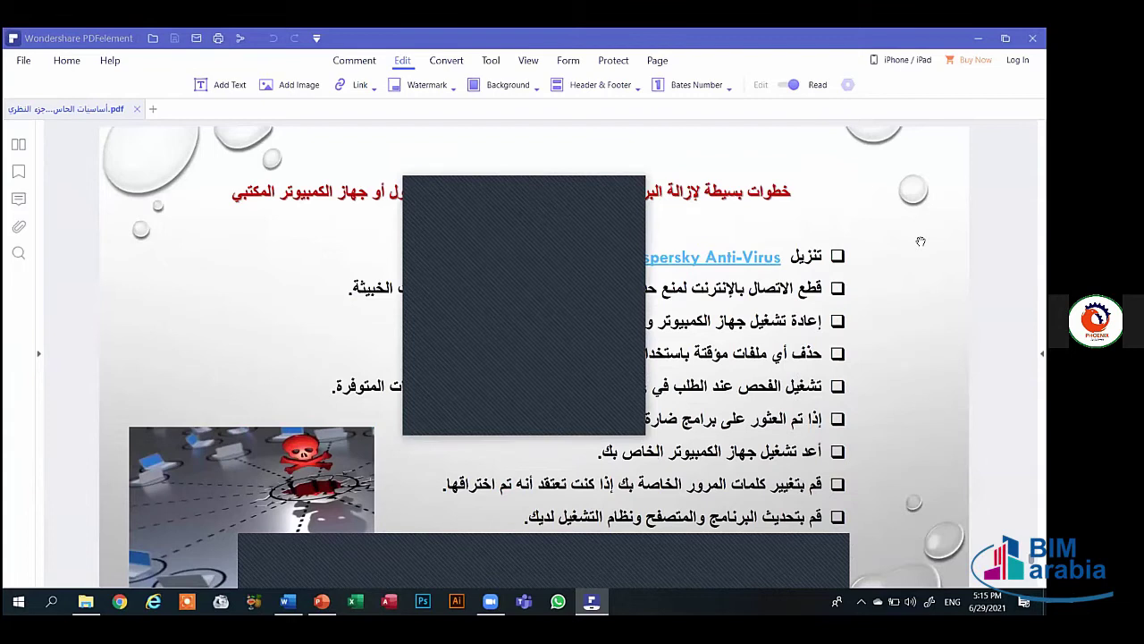
pyautogui.scroll(-3, 920, 242)
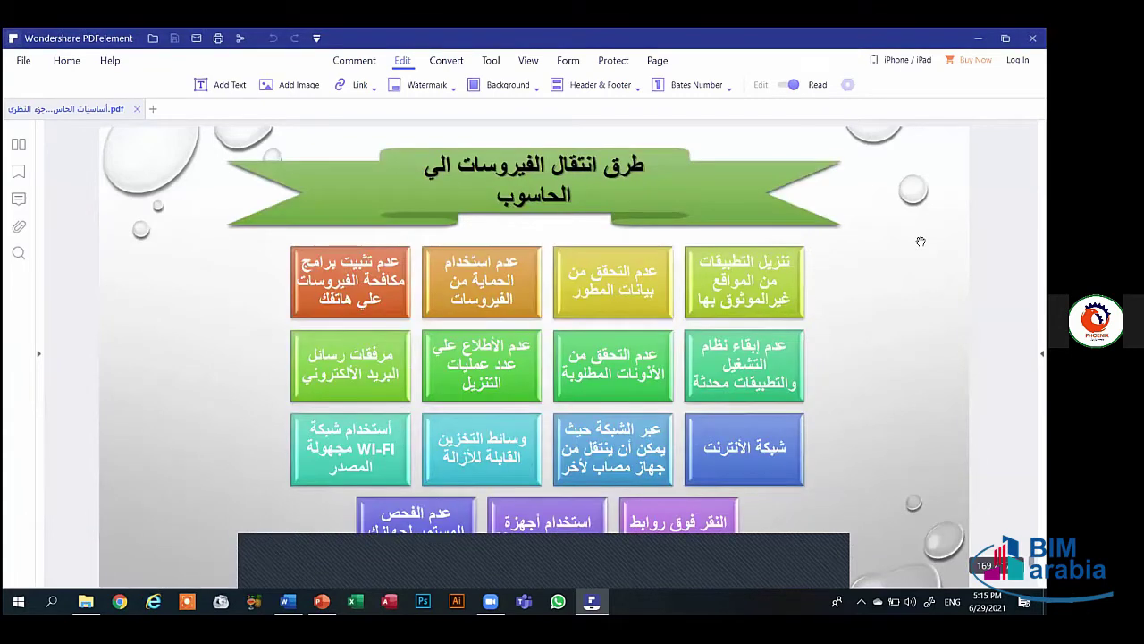
pyautogui.scroll(-3, 920, 241)
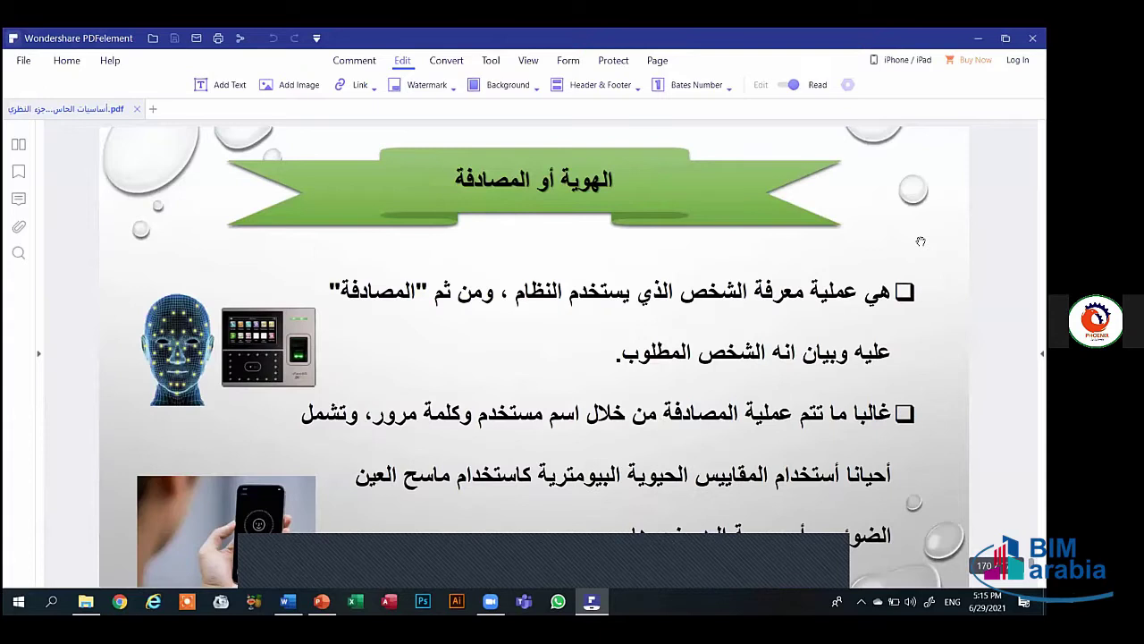
pyautogui.scroll(-3, 921, 242)
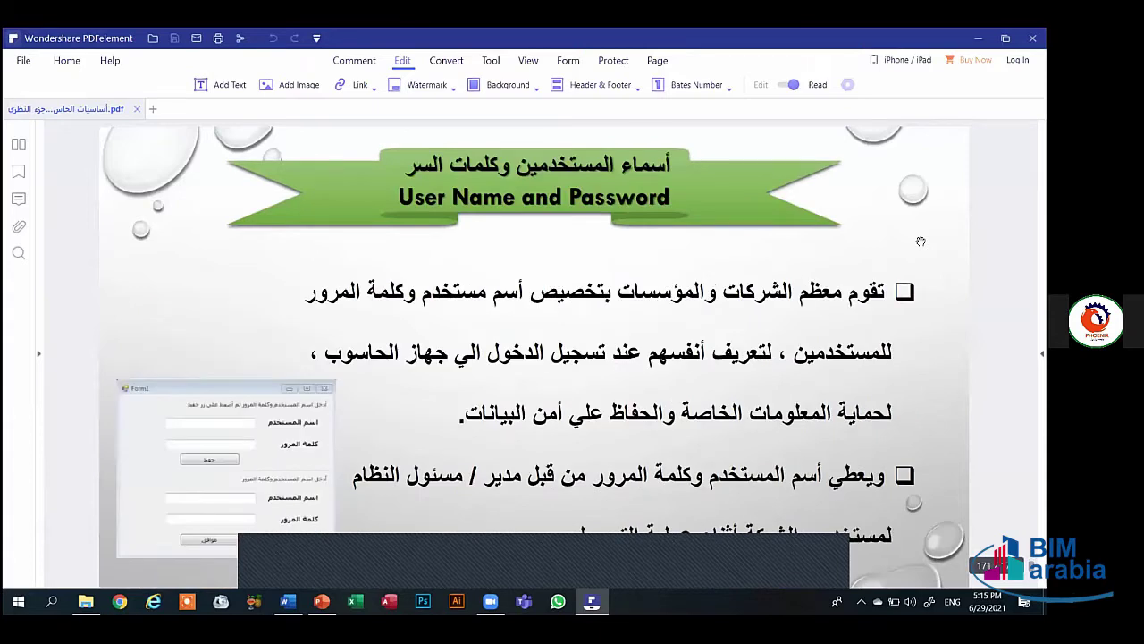
pyautogui.scroll(-3, 921, 241)
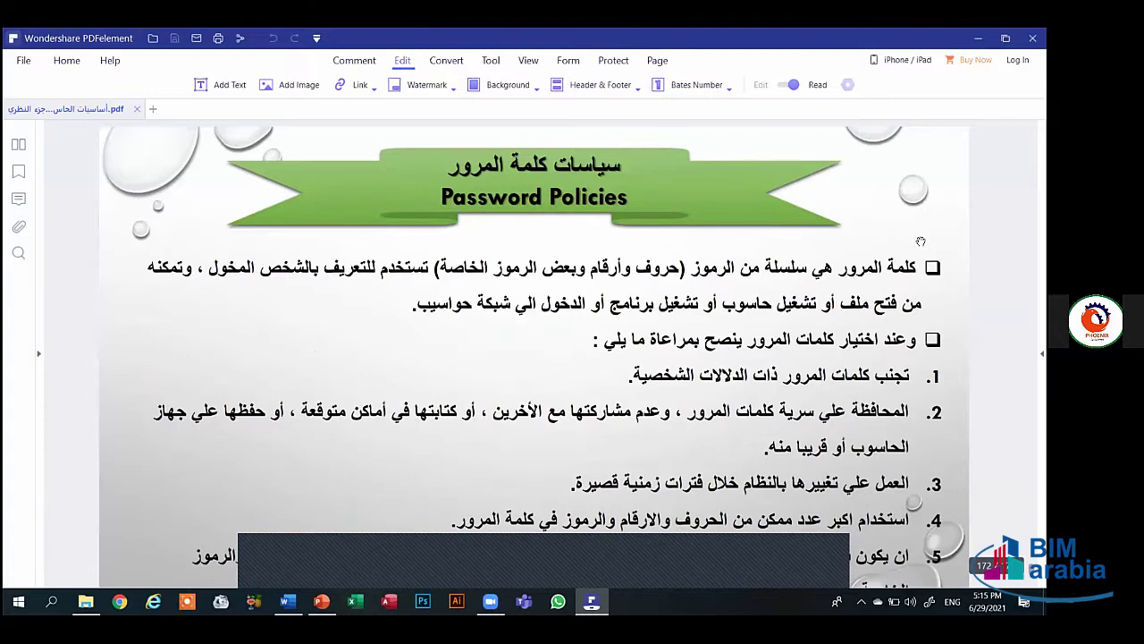
pyautogui.scroll(-5, 921, 241)
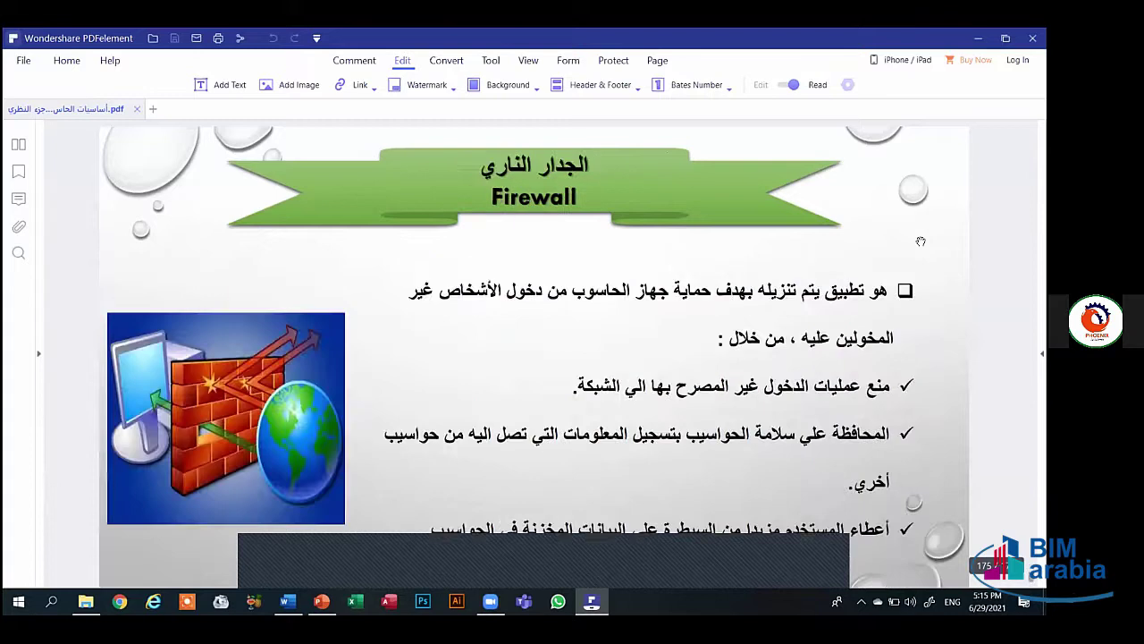
pyautogui.scroll(-5, 921, 242)
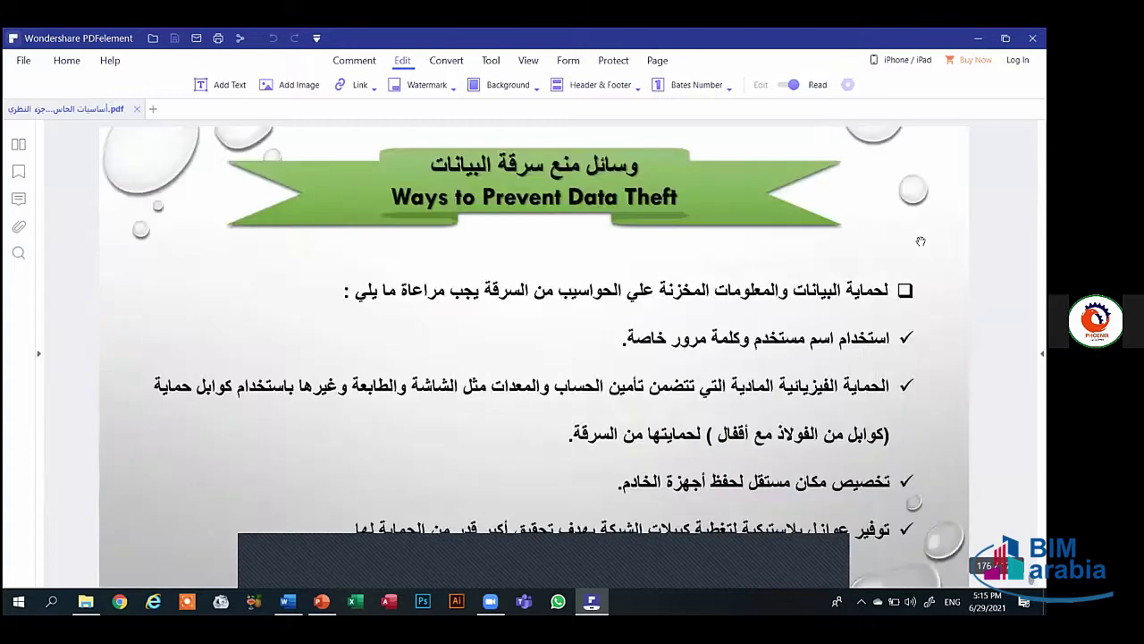
pyautogui.scroll(-3, 535, 357)
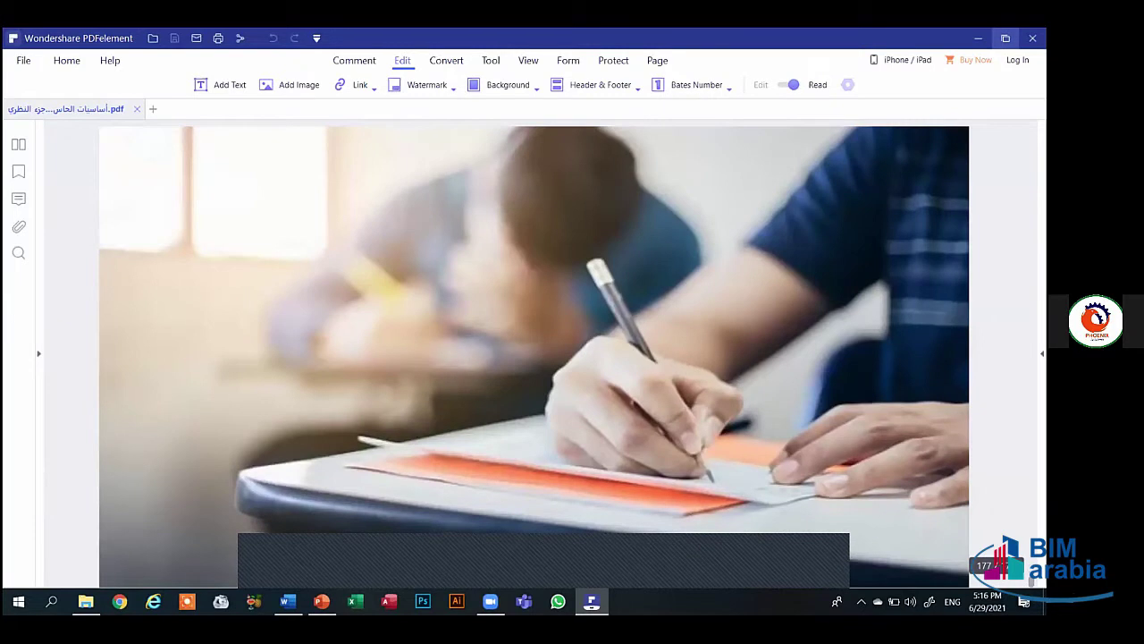
pyautogui.hotkey('alt', 'Tab')
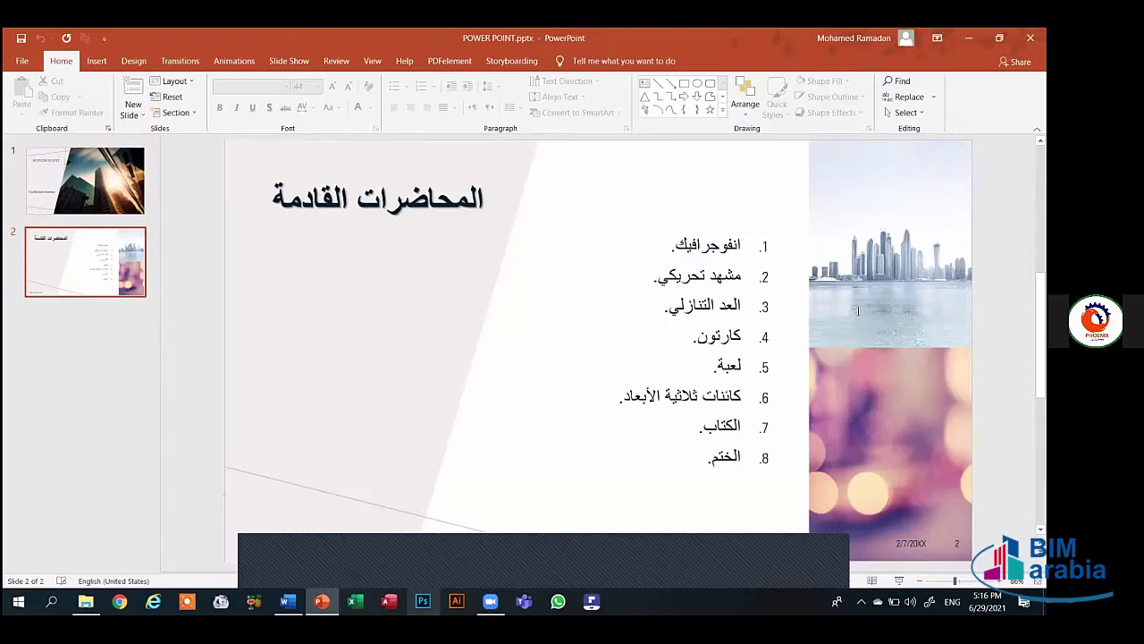
# - Switch from PowerPoint to the Word document بنك الأسئلة.docx with Alt+Tab
pyautogui.hotkey('alt', 'Tab')
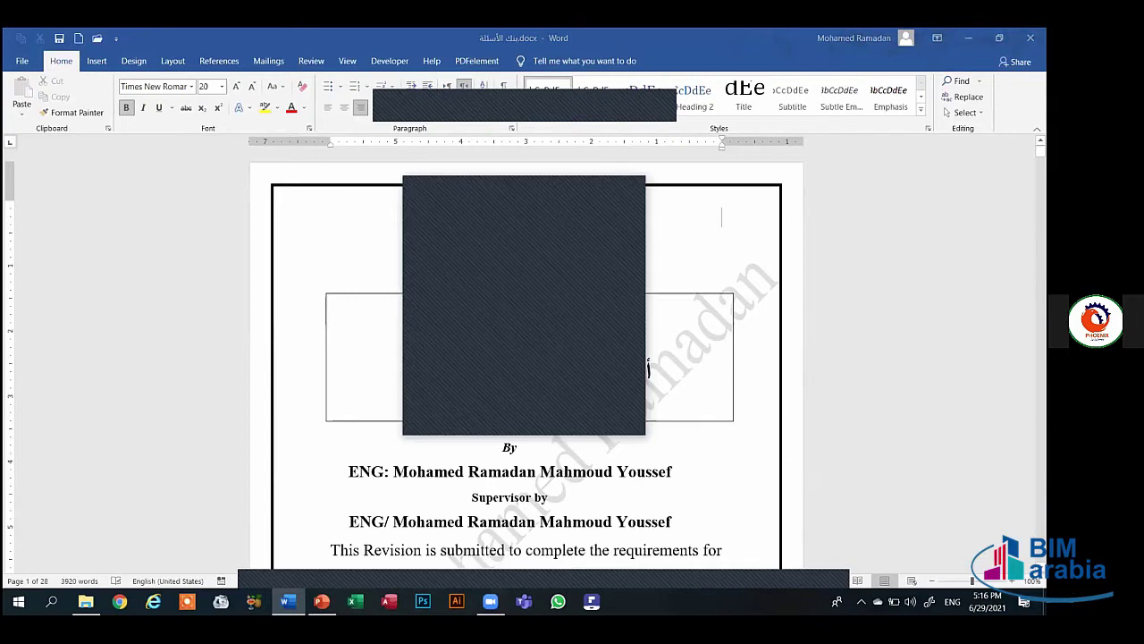
# - Scroll through the Word question bank down to page 28, then return to PowerPoint's slide 2
pyautogui.moveTo(1041, 150); pyautogui.dragTo(1040, 220)
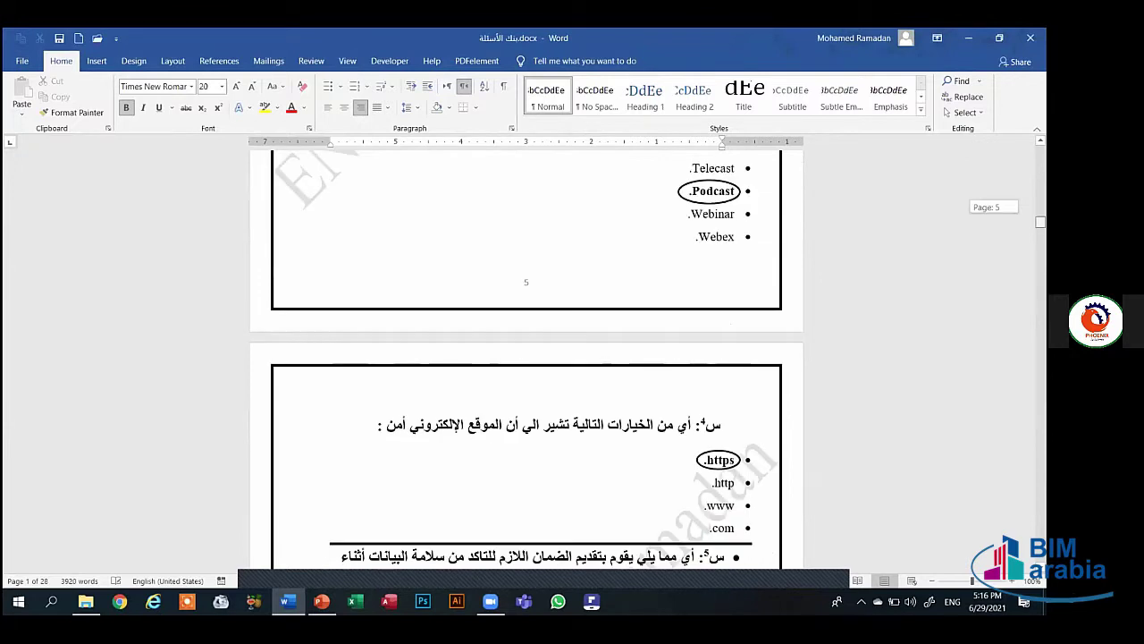
pyautogui.scroll(-5, 526, 357)
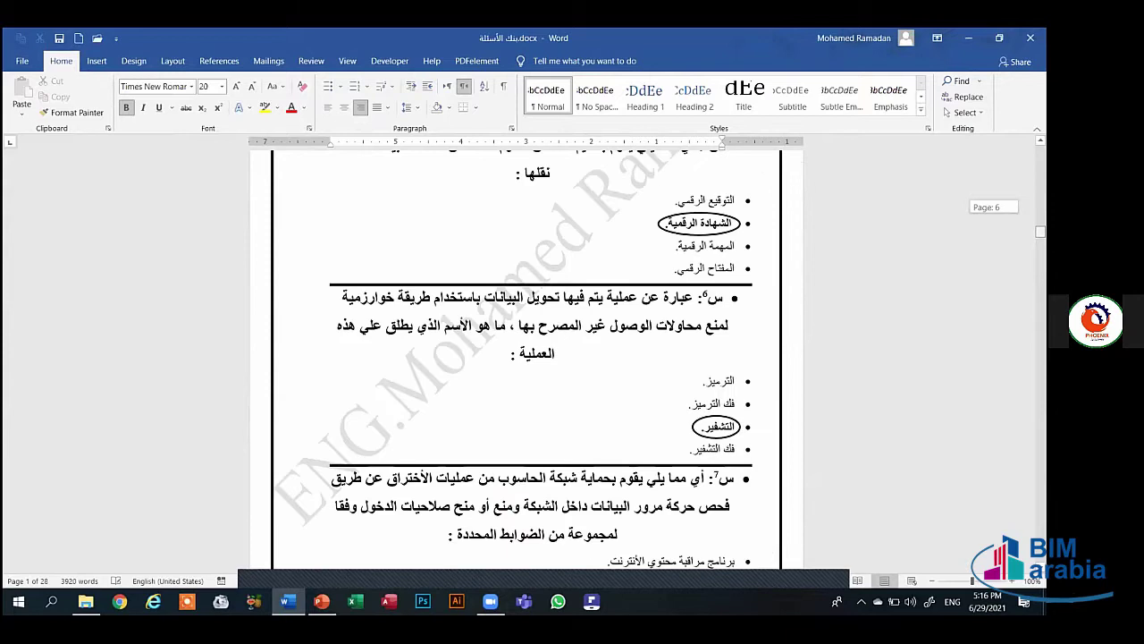
pyautogui.scroll(-15, 525, 358)
pyautogui.scroll(-1, 526, 358)
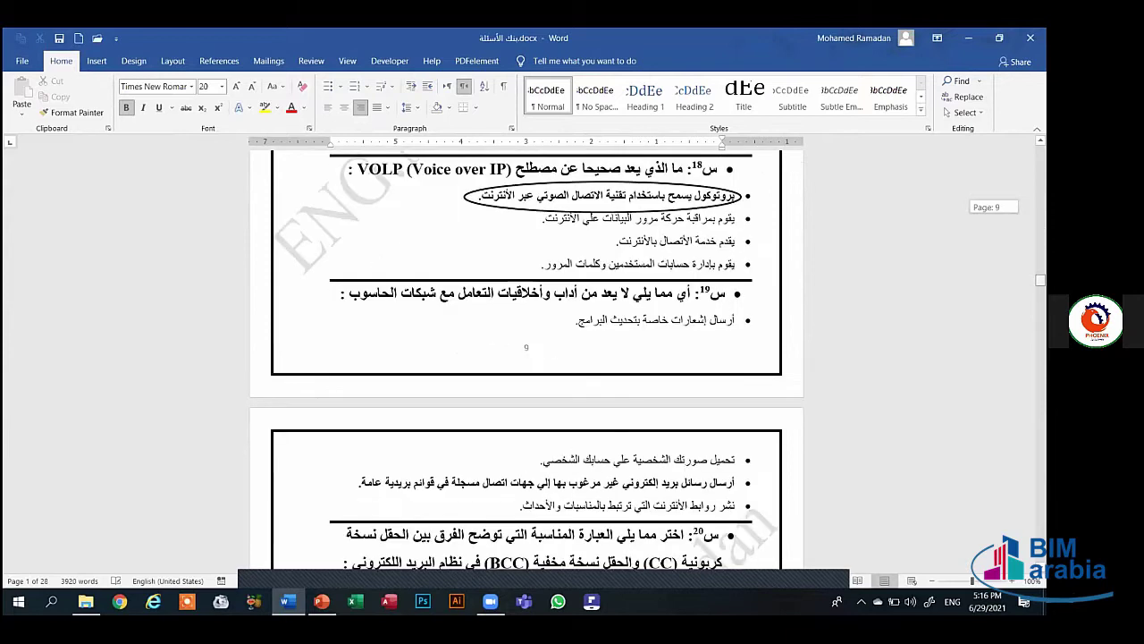
pyautogui.scroll(-5, 526, 358)
pyautogui.scroll(-12, 526, 358)
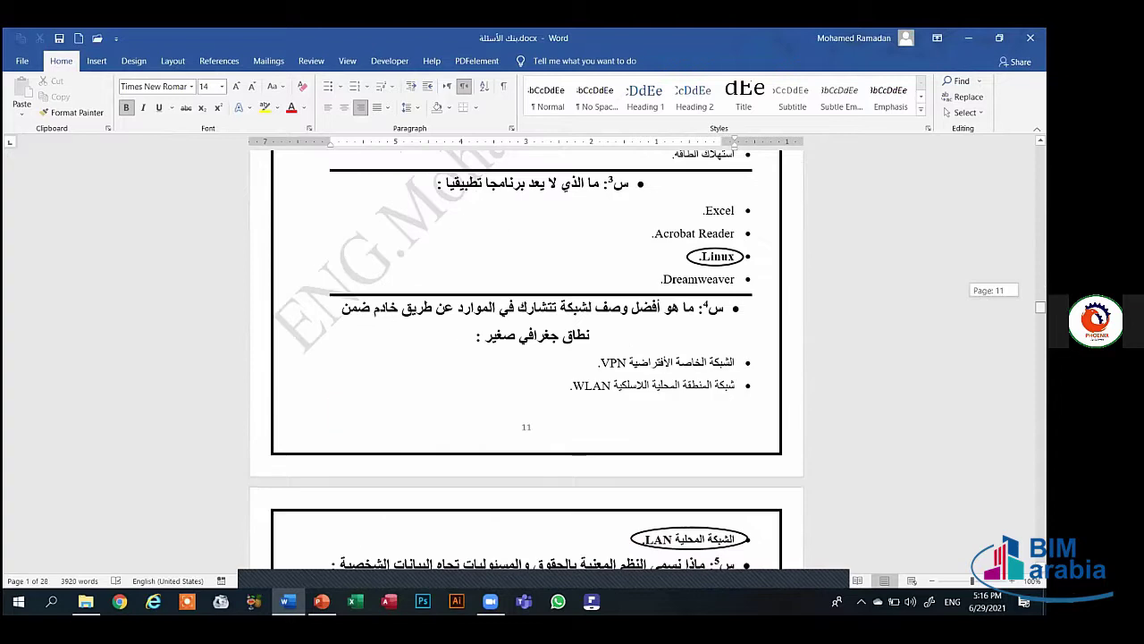
pyautogui.scroll(-6, 525, 358)
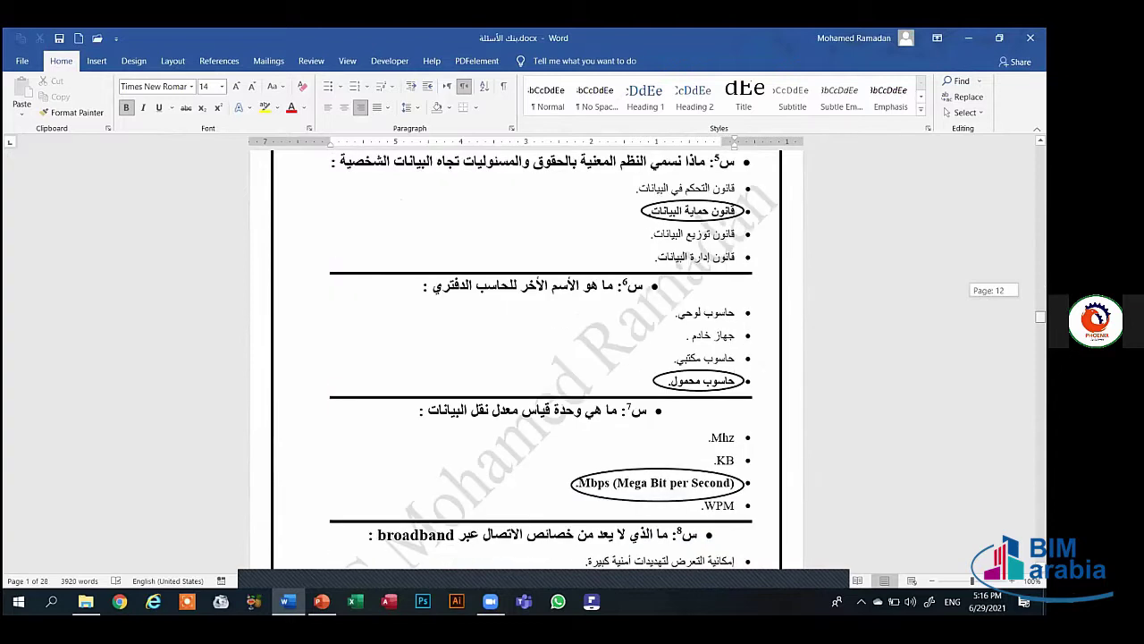
pyautogui.scroll(-1, 525, 358)
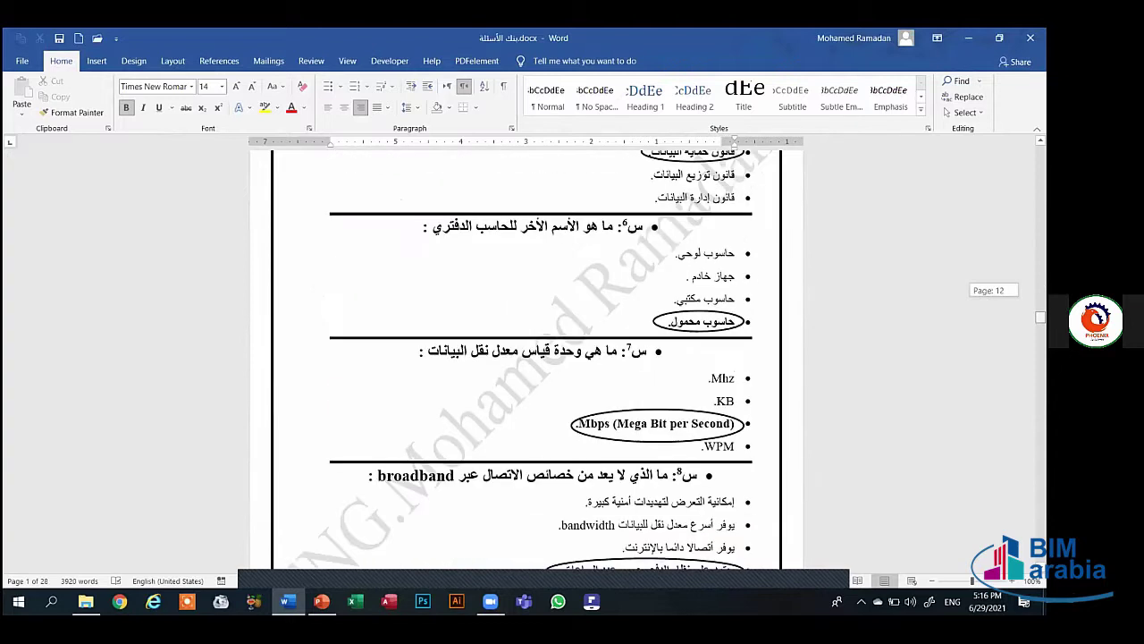
pyautogui.scroll(-8, 526, 358)
pyautogui.scroll(-6, 526, 358)
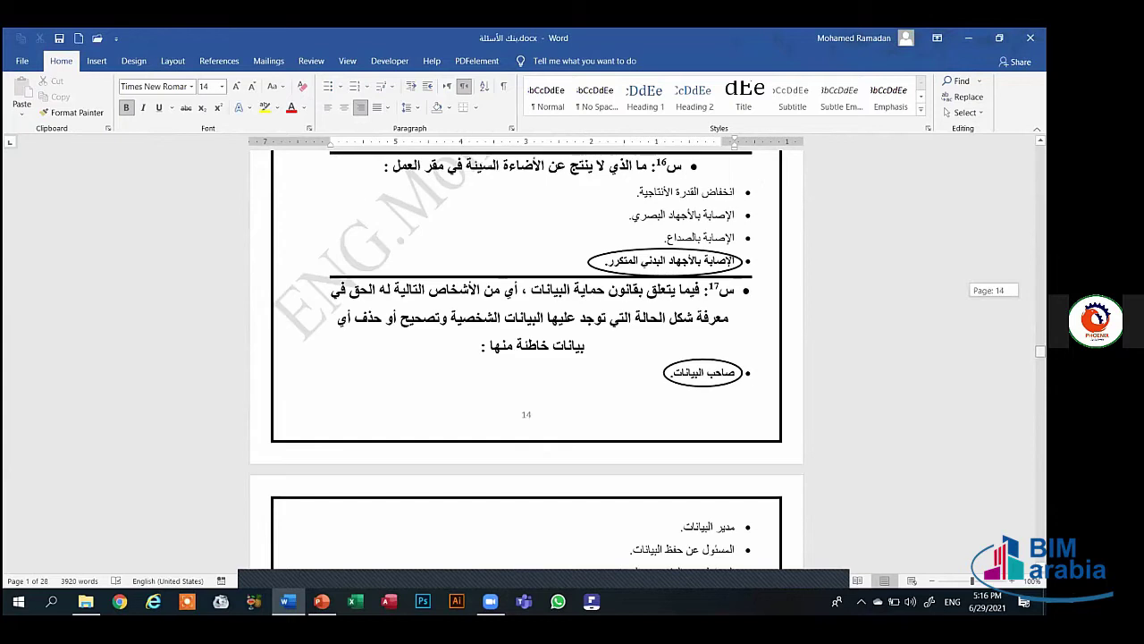
pyautogui.scroll(-9, 525, 357)
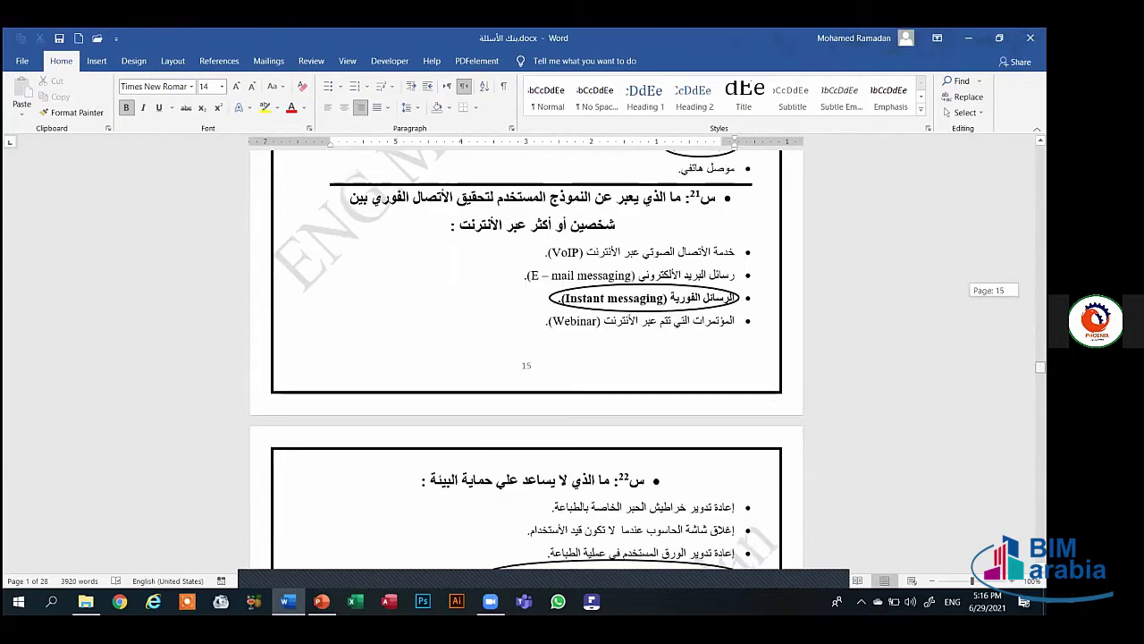
pyautogui.scroll(-10, 525, 358)
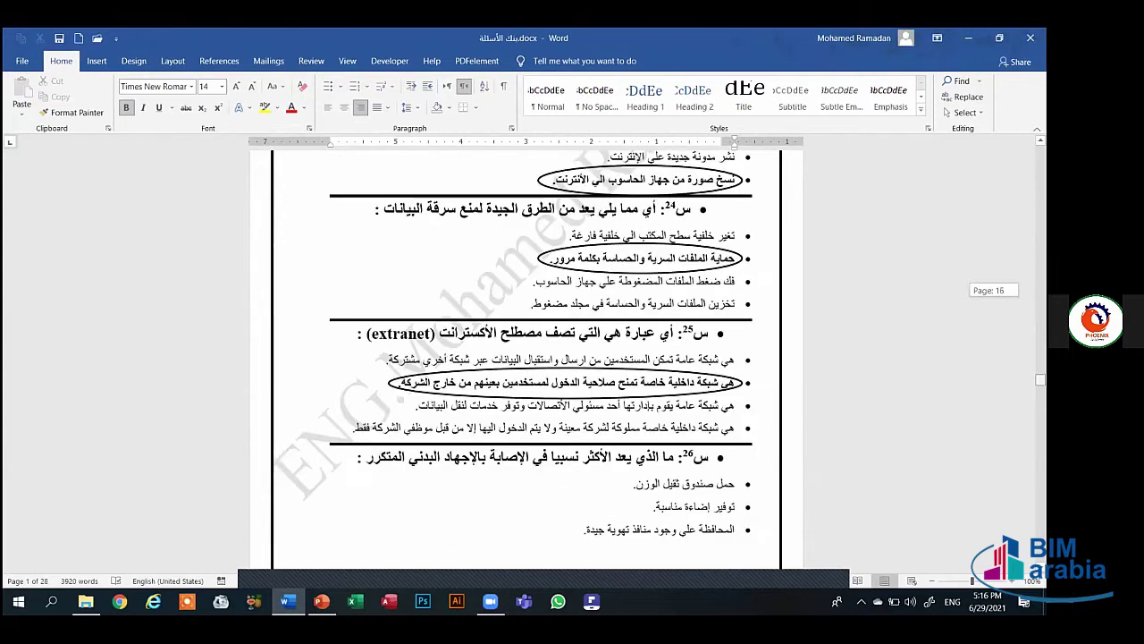
pyautogui.scroll(-9, 526, 358)
pyautogui.scroll(-1, 898, 403)
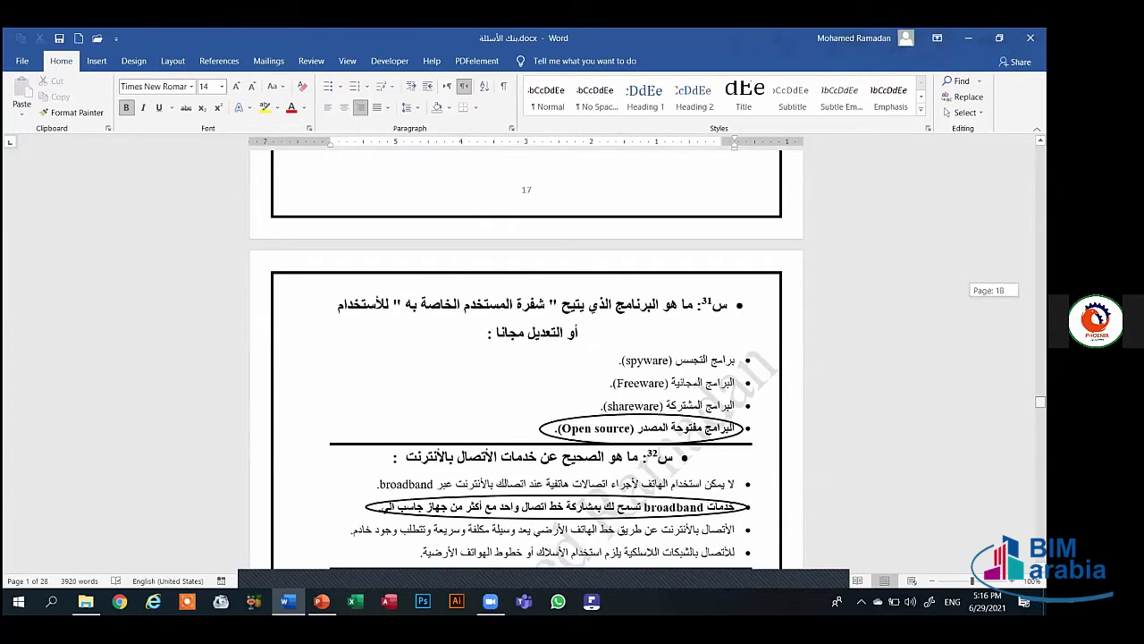
pyautogui.scroll(-10, 735, 408)
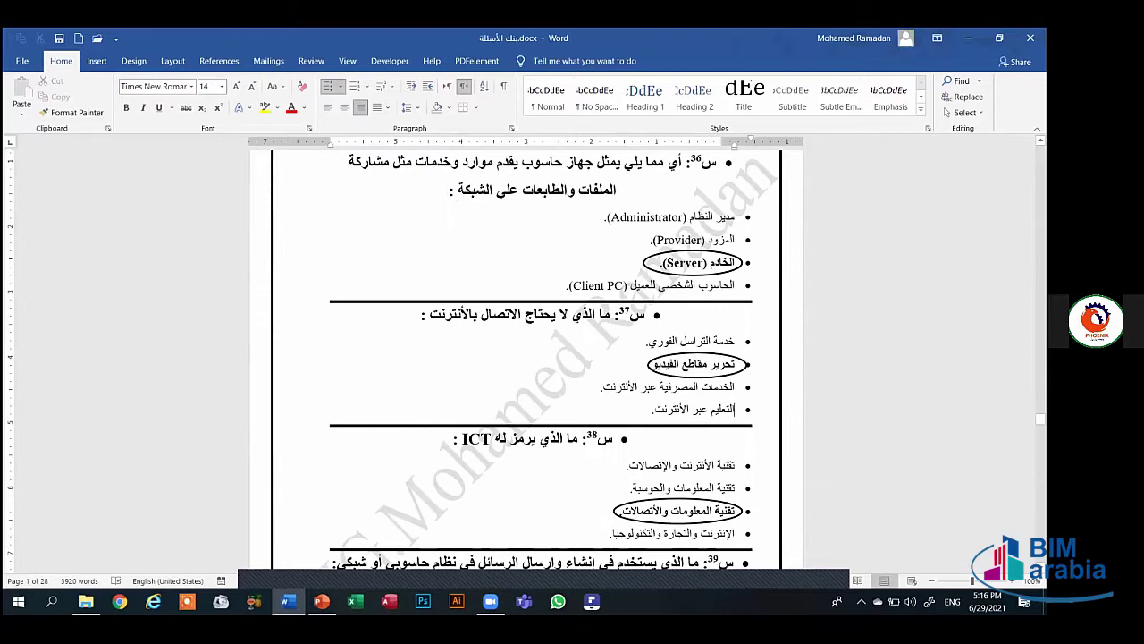
pyautogui.scroll(-8, 525, 357)
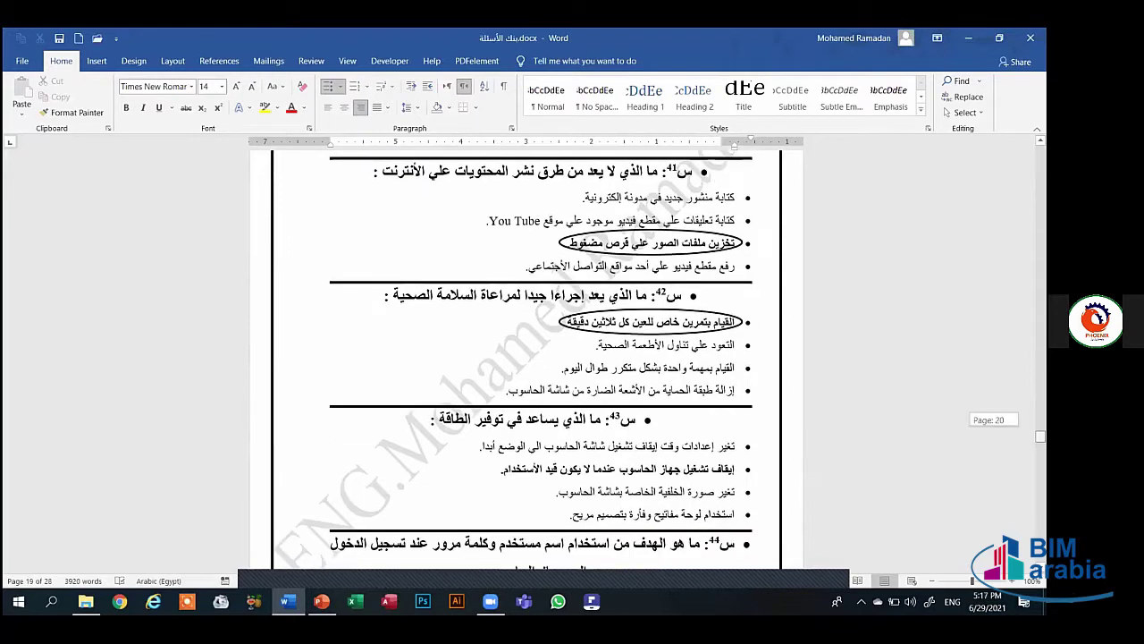
pyautogui.scroll(-15, 526, 358)
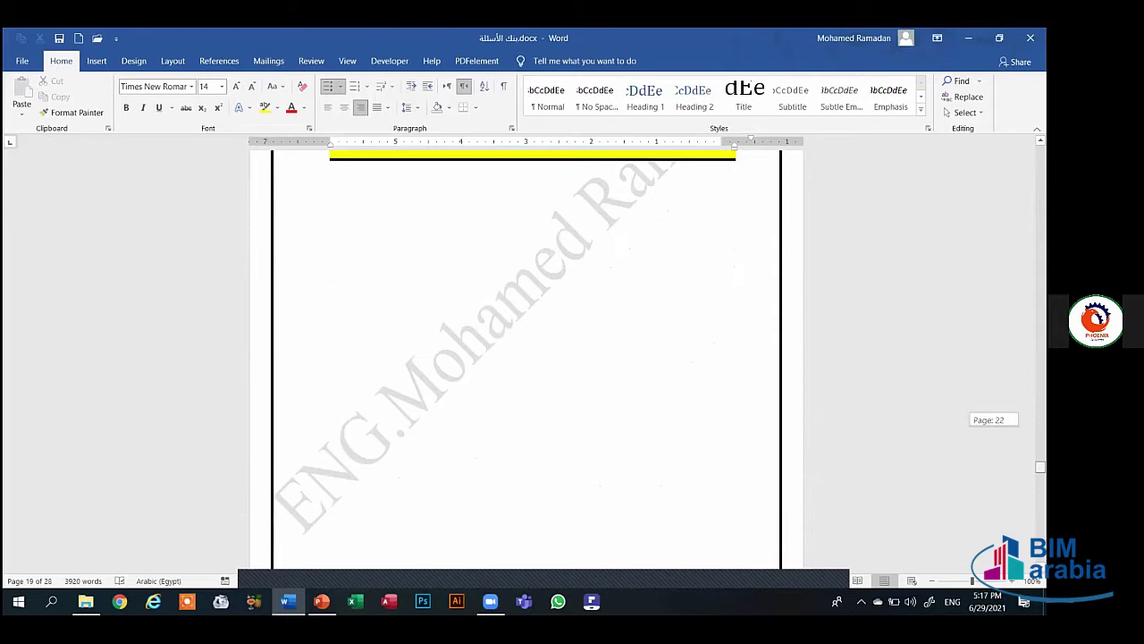
pyautogui.scroll(-5, 526, 358)
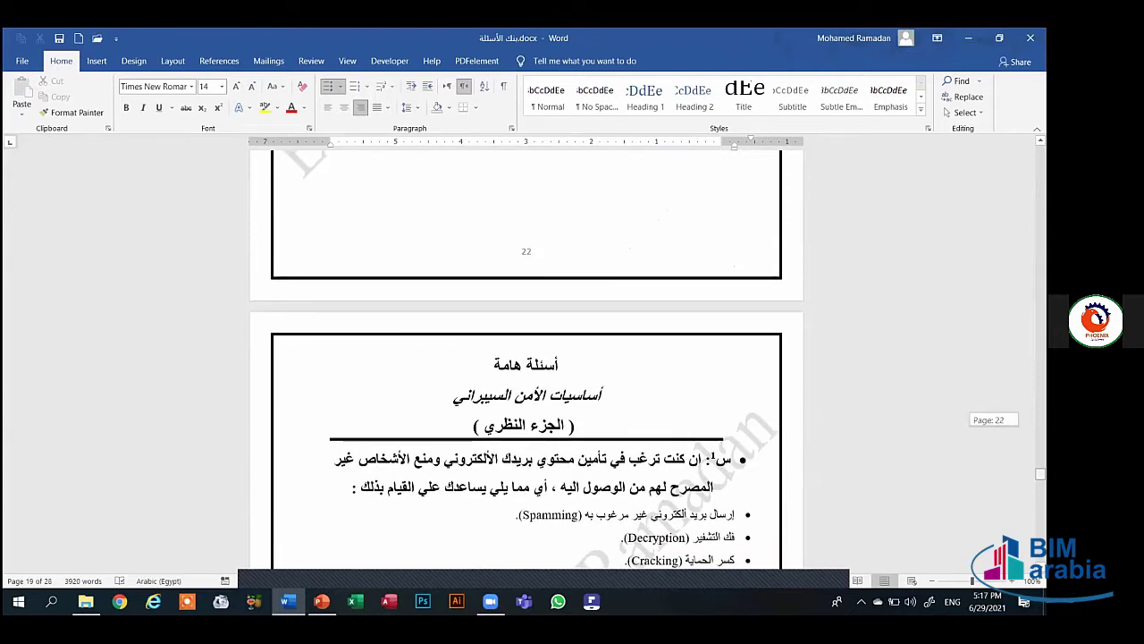
pyautogui.moveTo(1039, 474); pyautogui.dragTo(1040, 494)
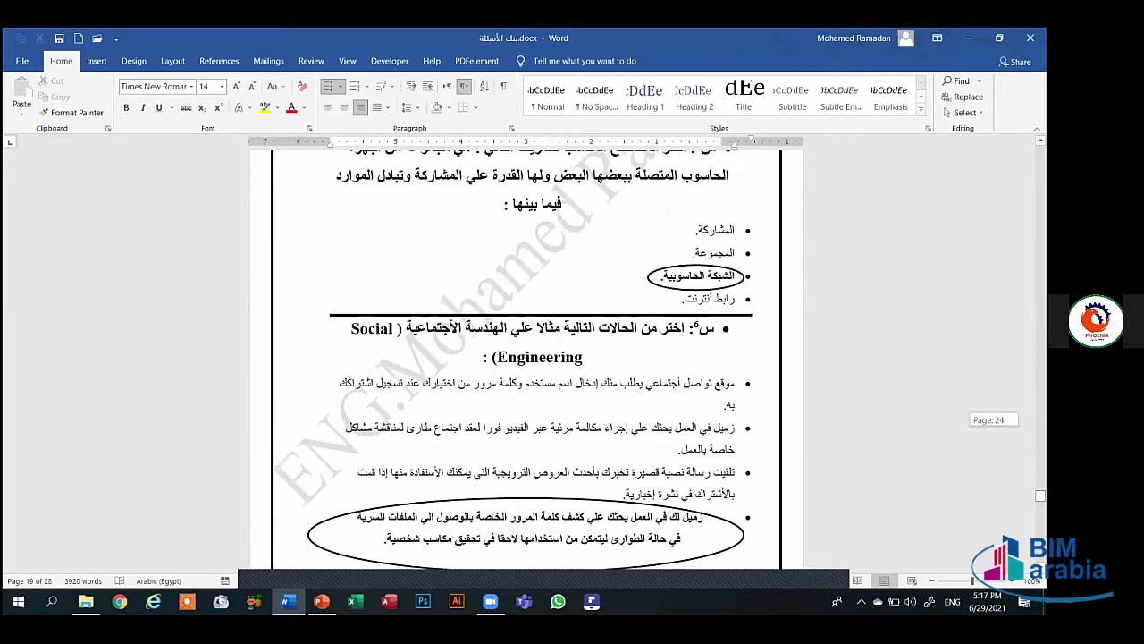
pyautogui.scroll(-15, 620, 344)
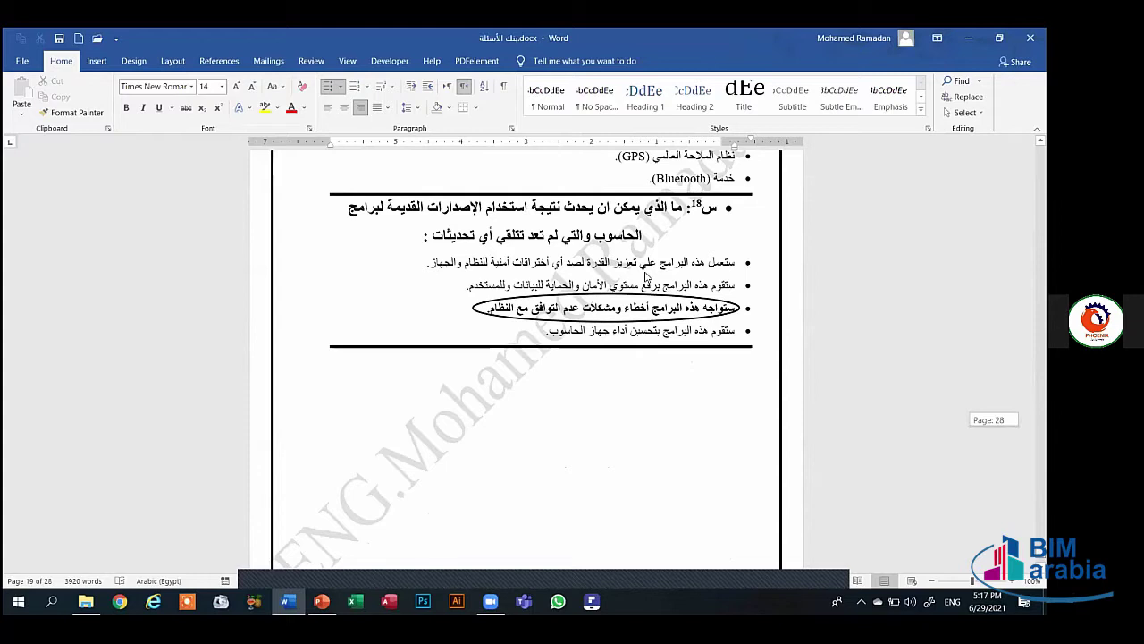
pyautogui.hotkey('alt', 'Tab')
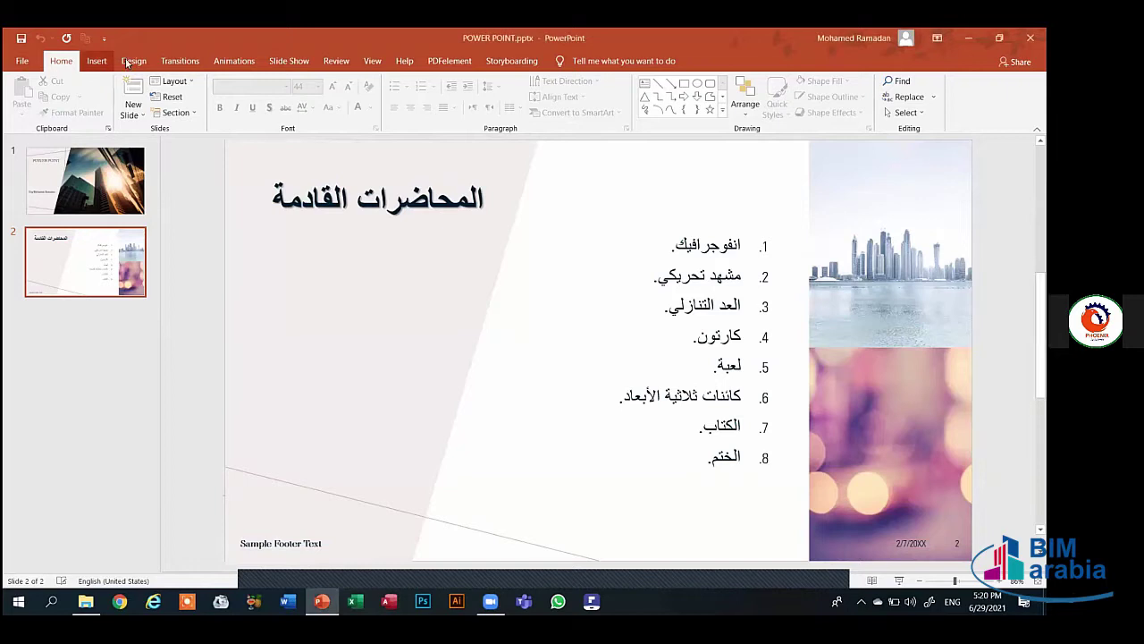
# - Show the Insert tab, then scroll across the ribbon tabs to land on Transitions for slide 2
pyautogui.click(96, 62)
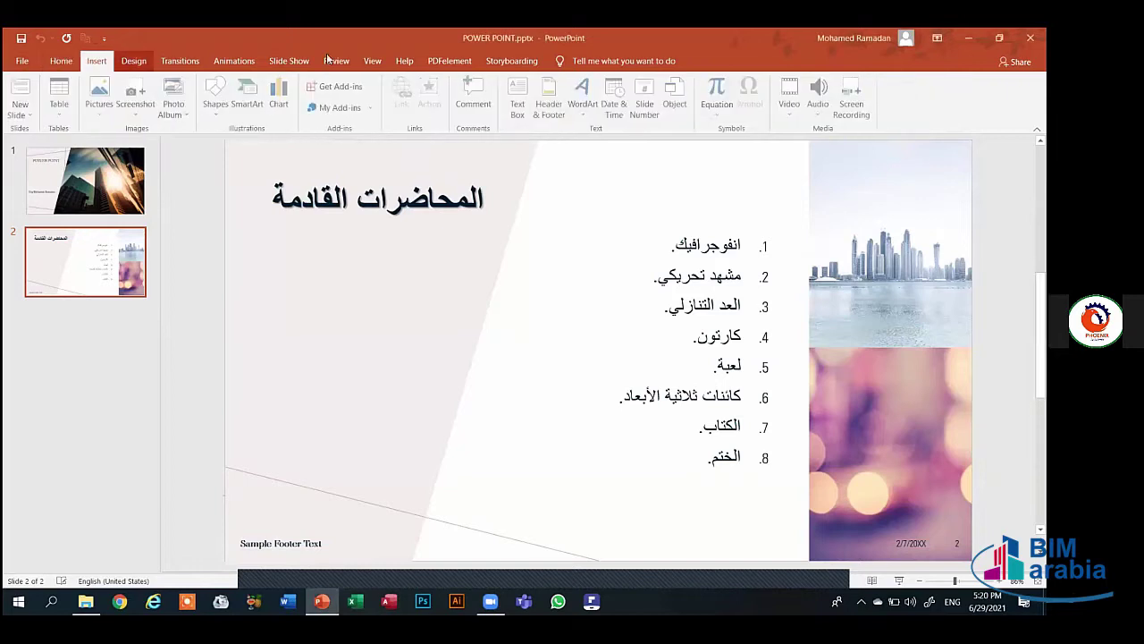
pyautogui.scroll(-1, 336, 63)
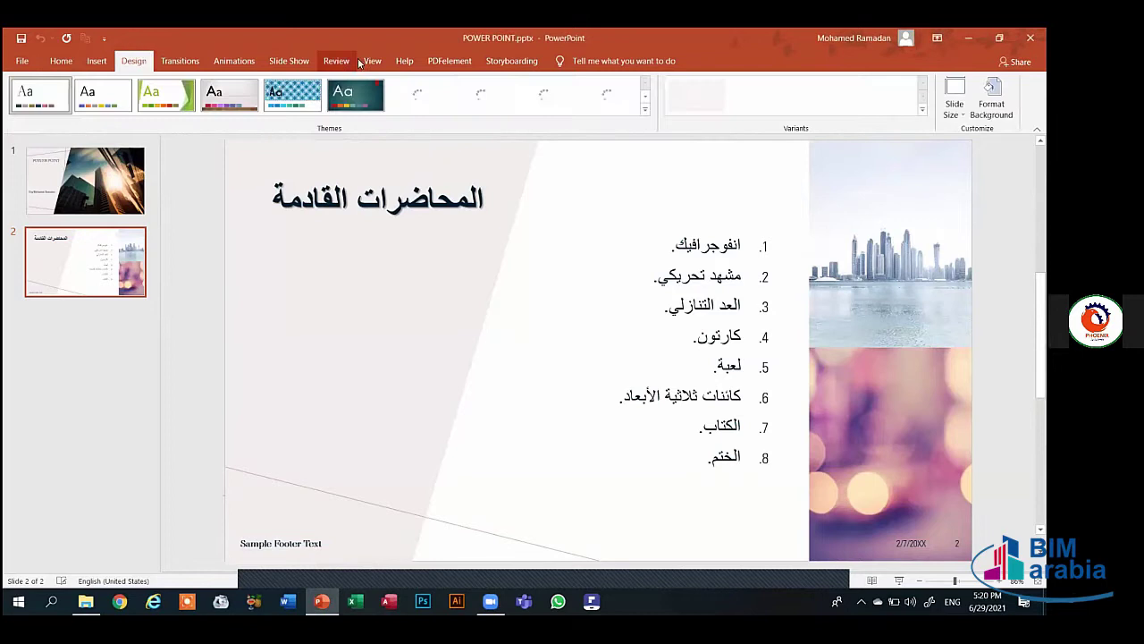
pyautogui.scroll(-4, 223, 73)
pyautogui.scroll(-1, 194, 72)
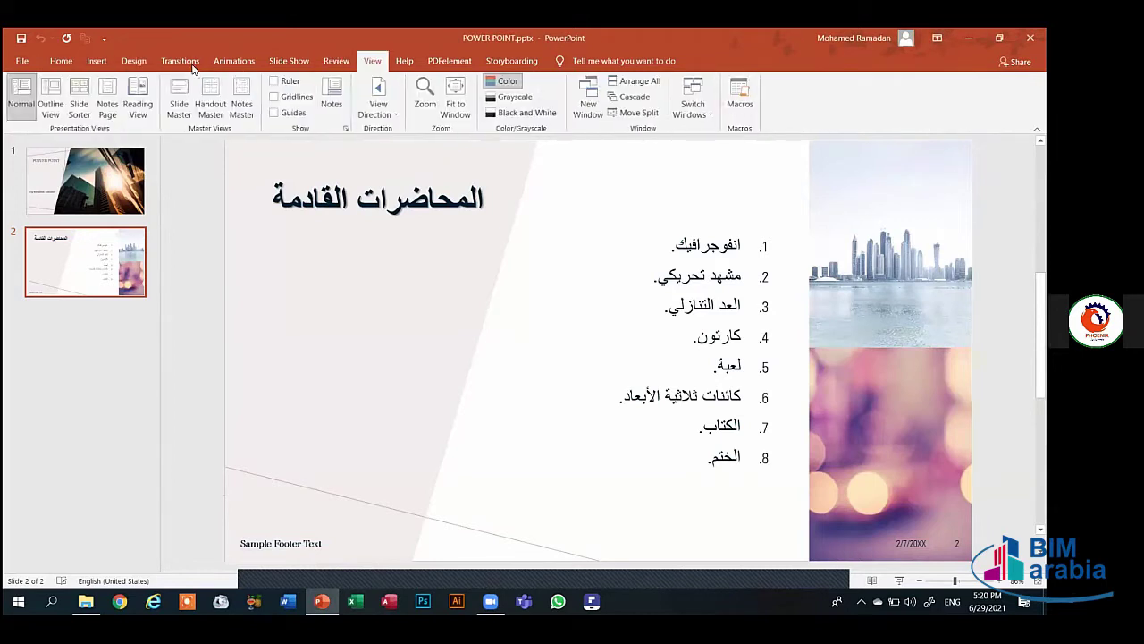
pyautogui.scroll(4, 223, 68)
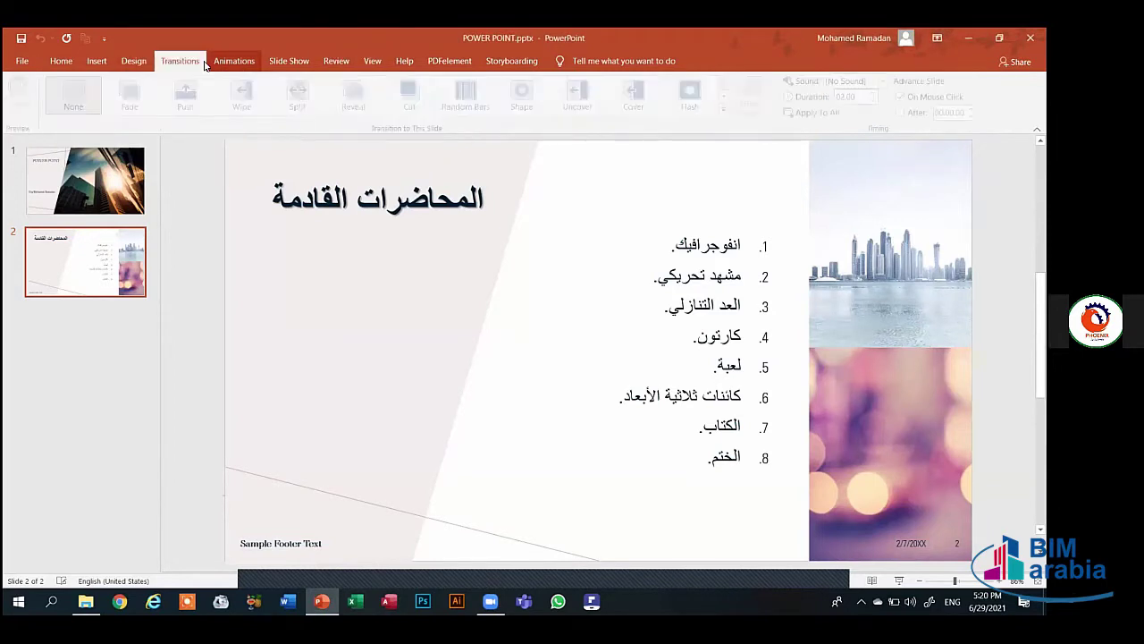
pyautogui.scroll(-1, 183, 67)
pyautogui.scroll(-1, 183, 67)
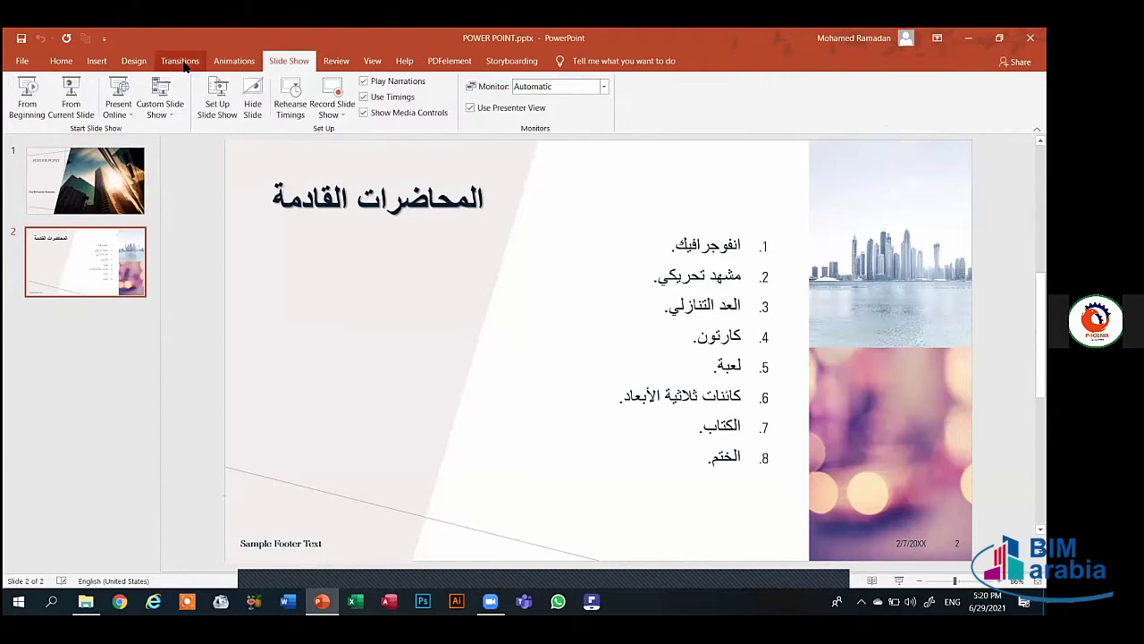
pyautogui.scroll(2, 183, 67)
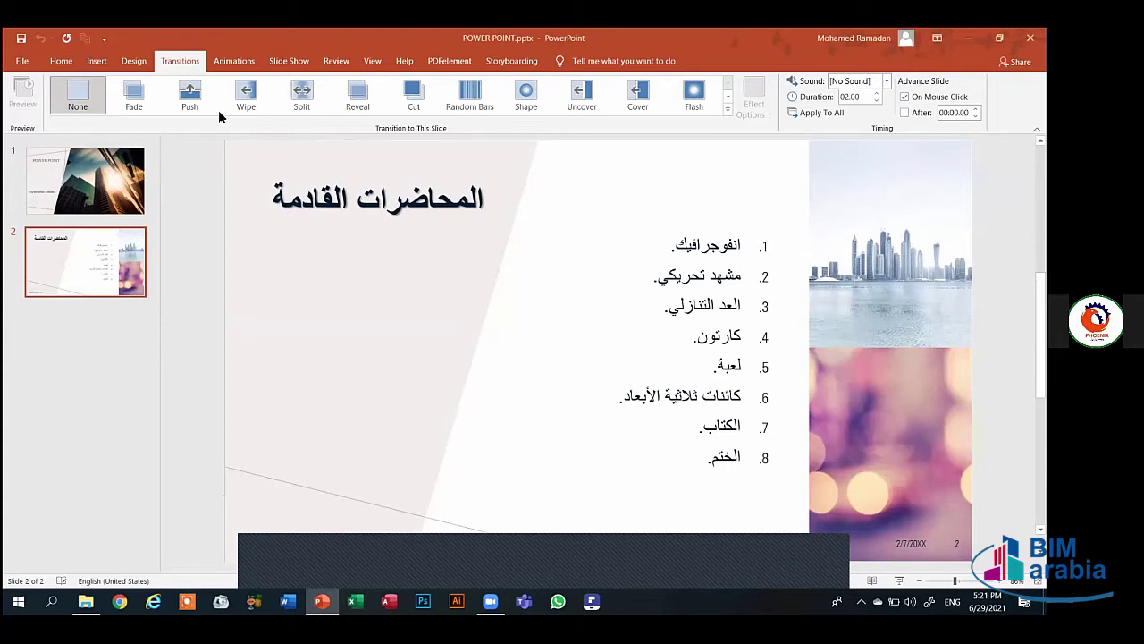
# - Select the whole eight-item lecture list on slide 2 and make it bold with Ctrl+B
pyautogui.click(590, 335)
pyautogui.hotkey('ctrl', 'a')
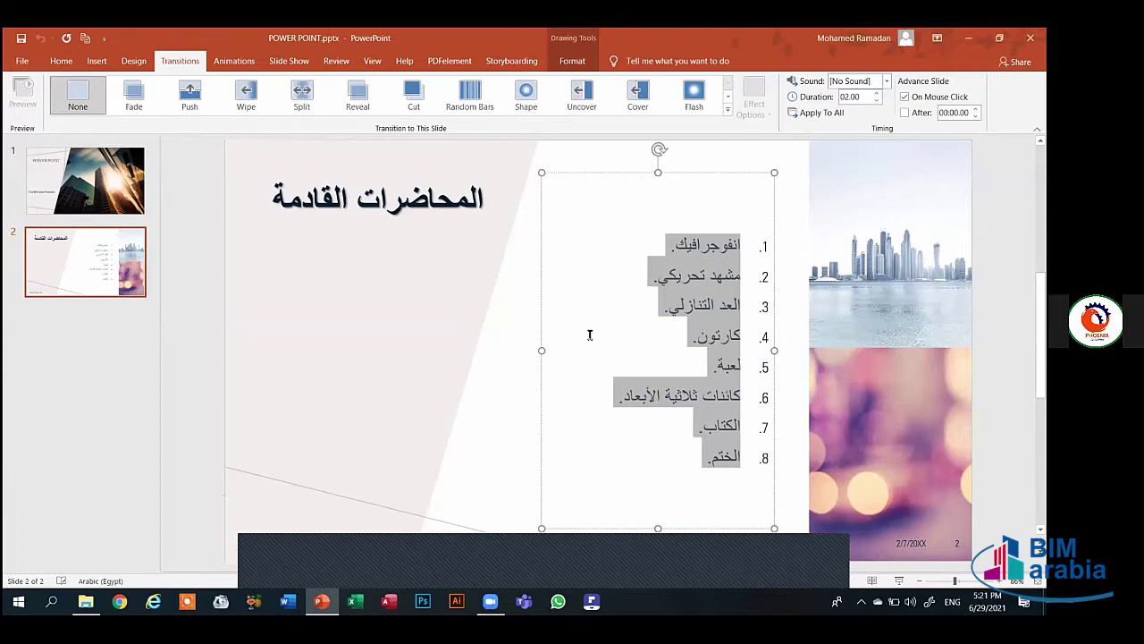
pyautogui.hotkey('alt', 'h')
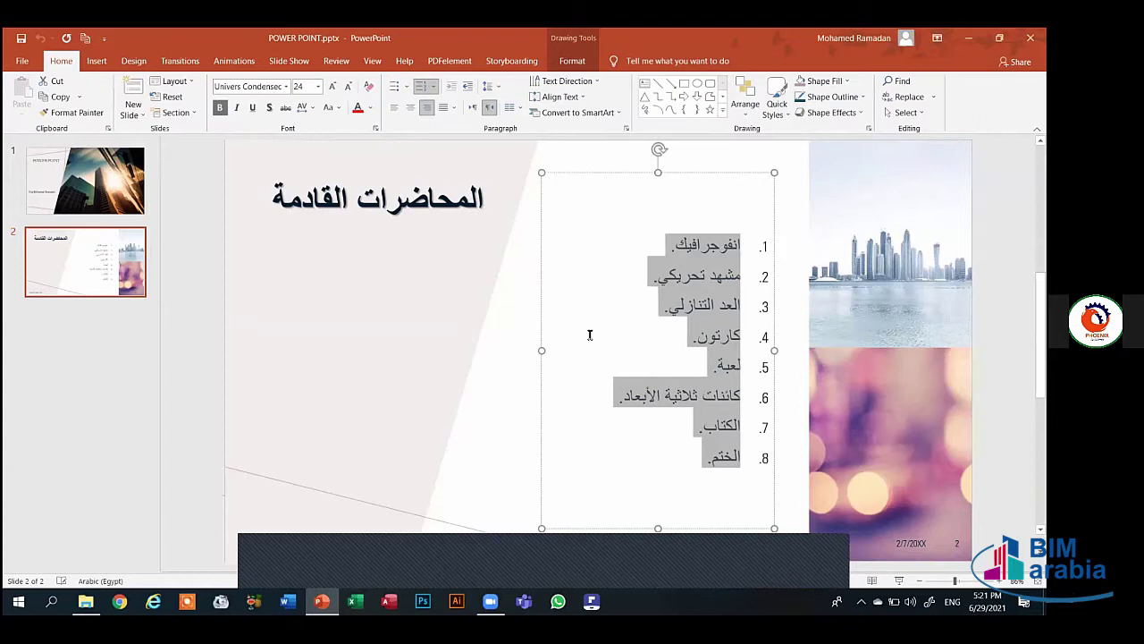
pyautogui.hotkey('ctrl', 'b')
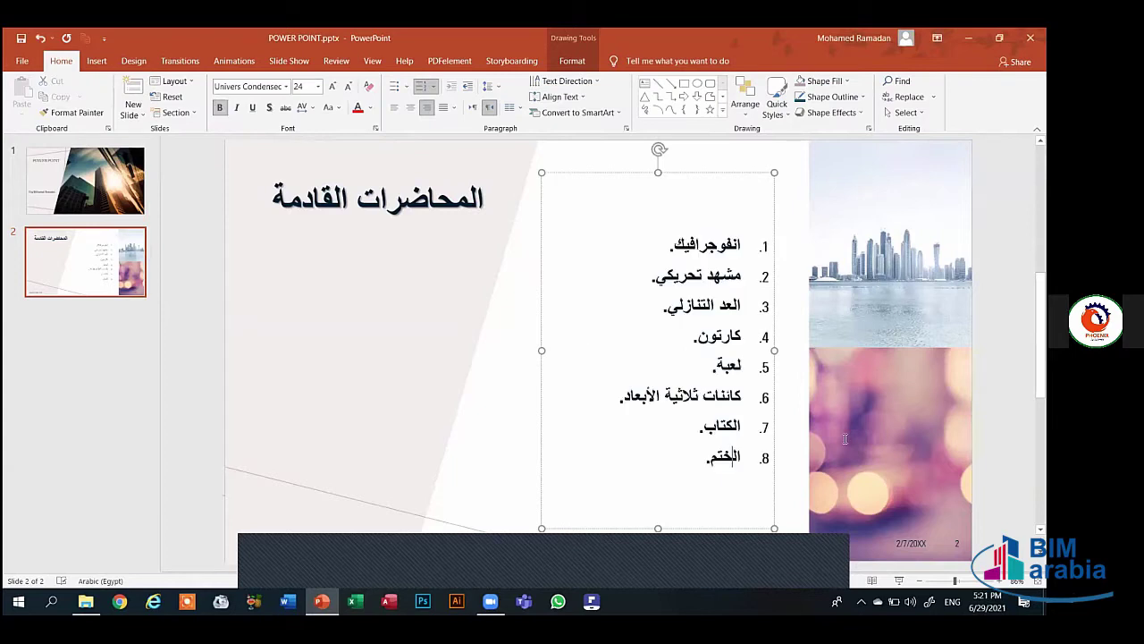
pyautogui.press('Up')
pyautogui.press('Up')
pyautogui.press('Up')
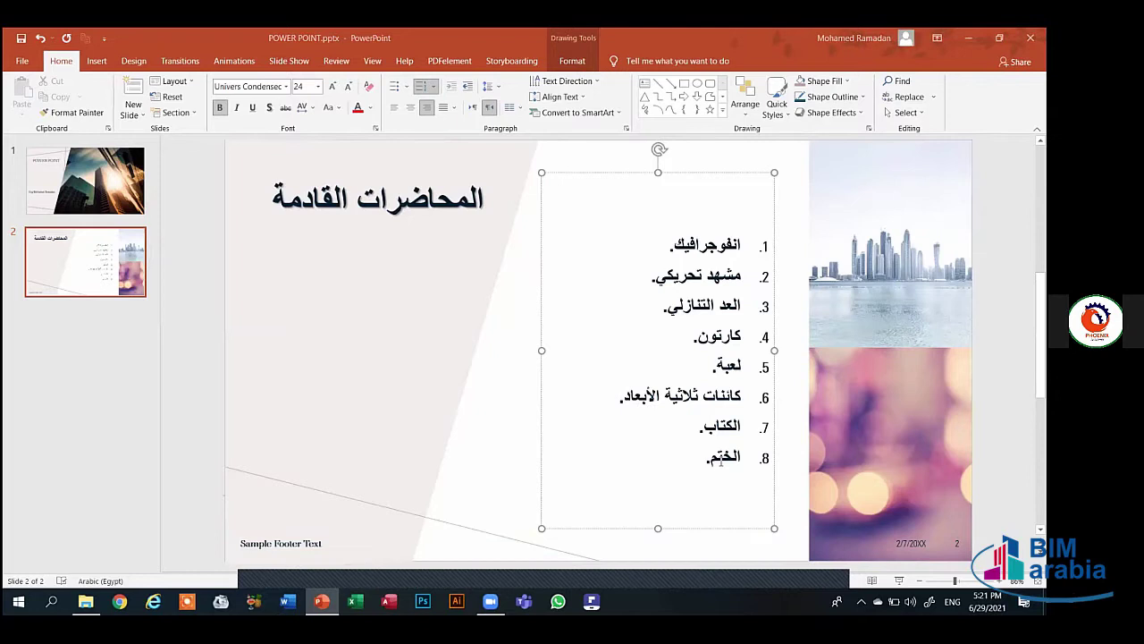
pyautogui.click(510, 397)
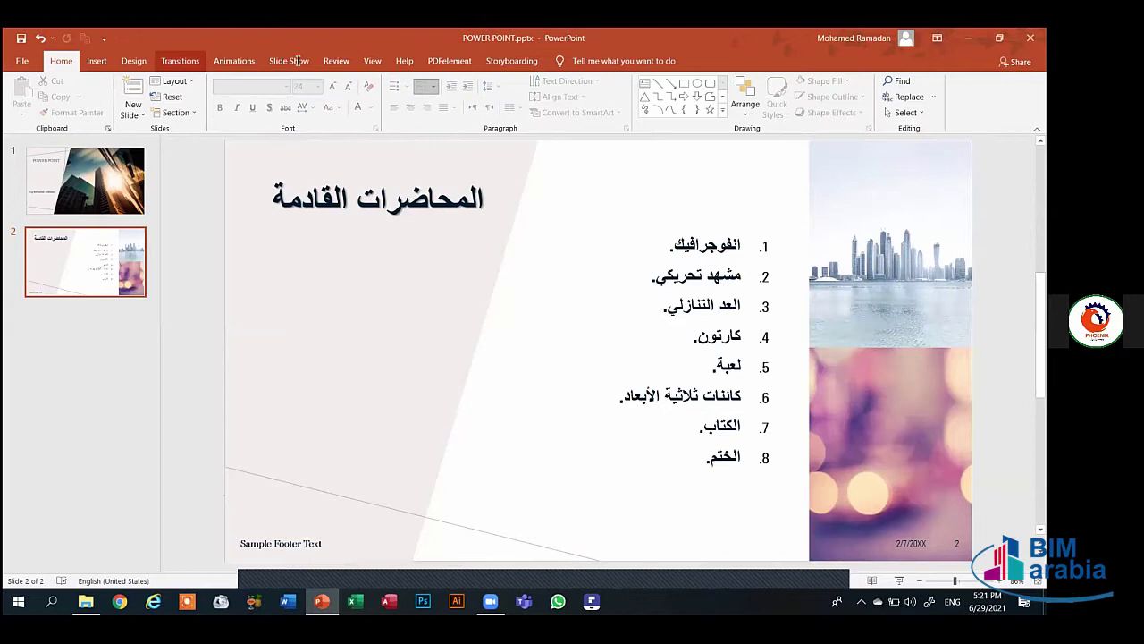
# - Browse the Transitions, Animations and Slide Show tabs, return to Transitions, and select slide 1
pyautogui.click(183, 61)
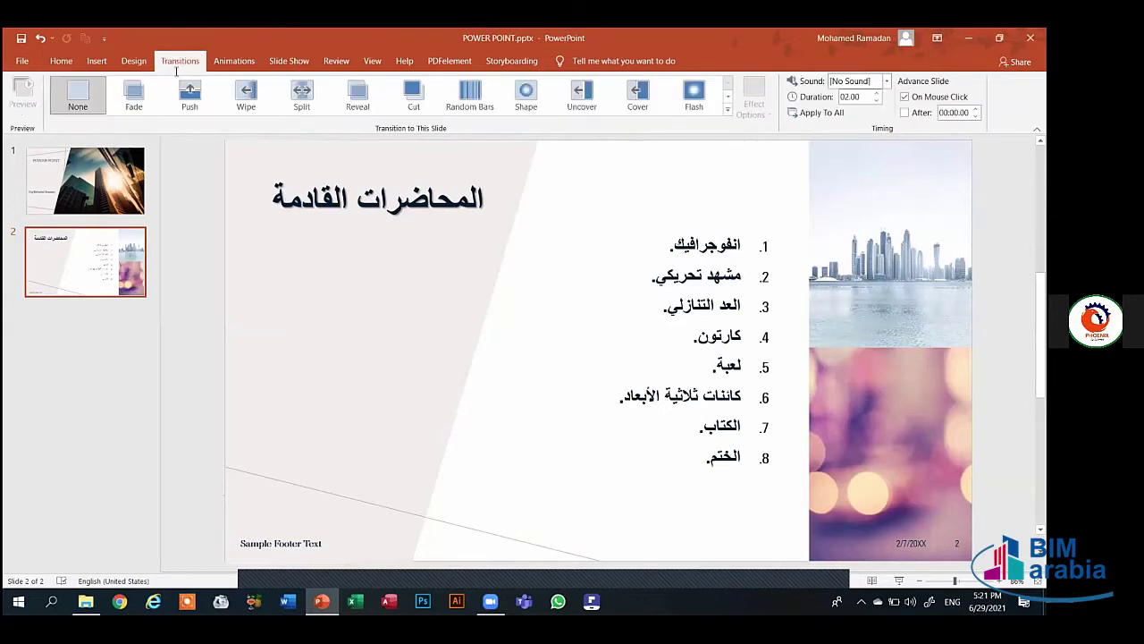
pyautogui.click(256, 61)
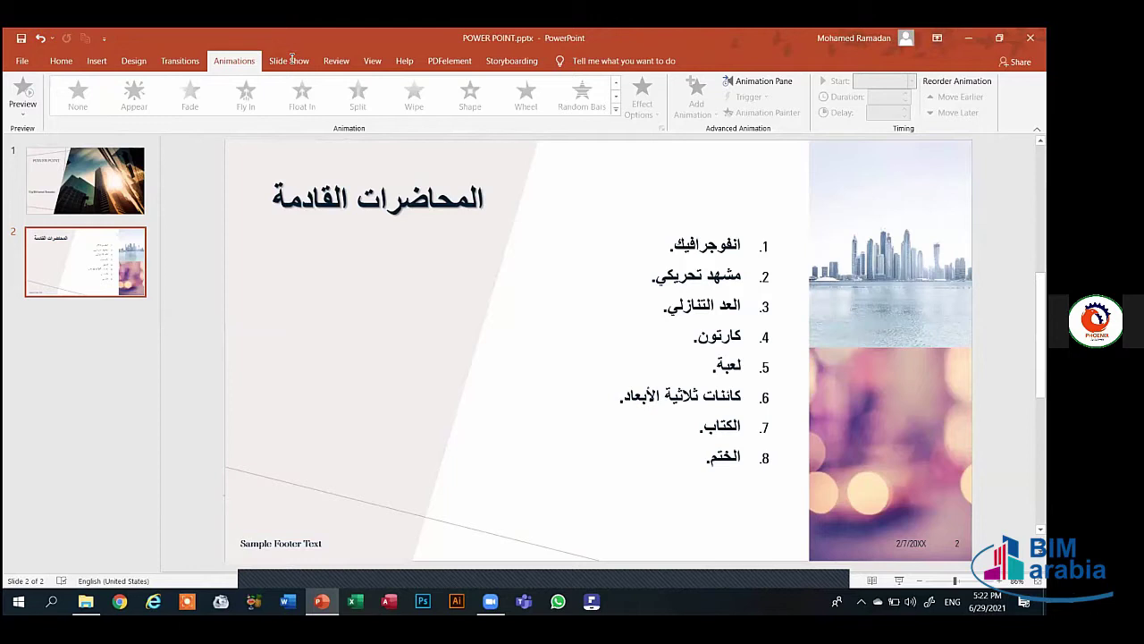
pyautogui.click(292, 59)
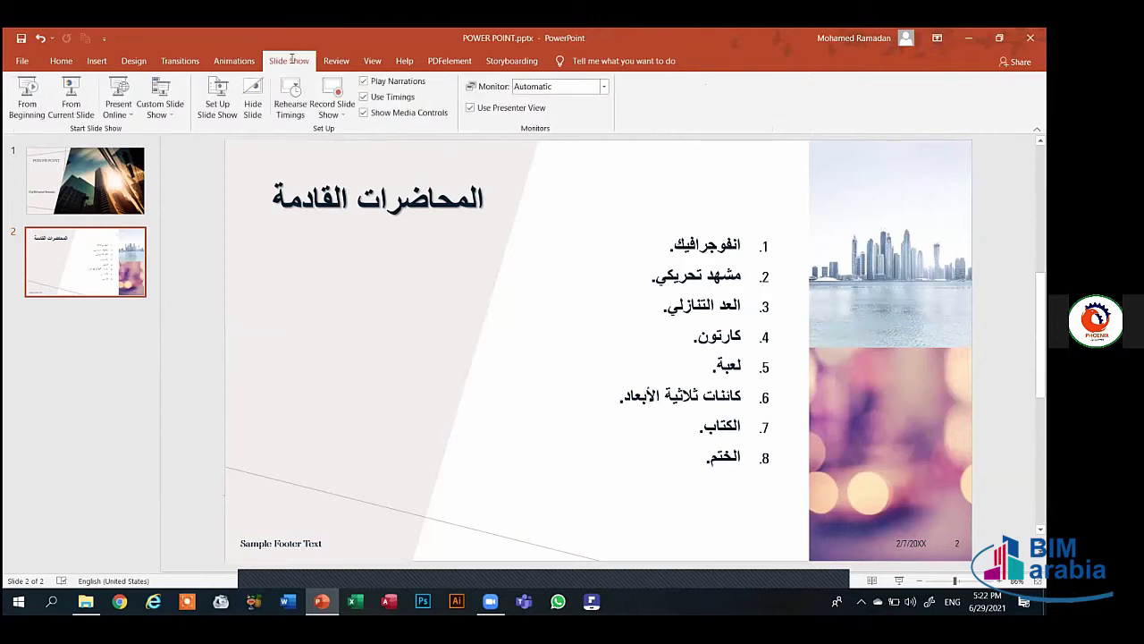
pyautogui.click(183, 59)
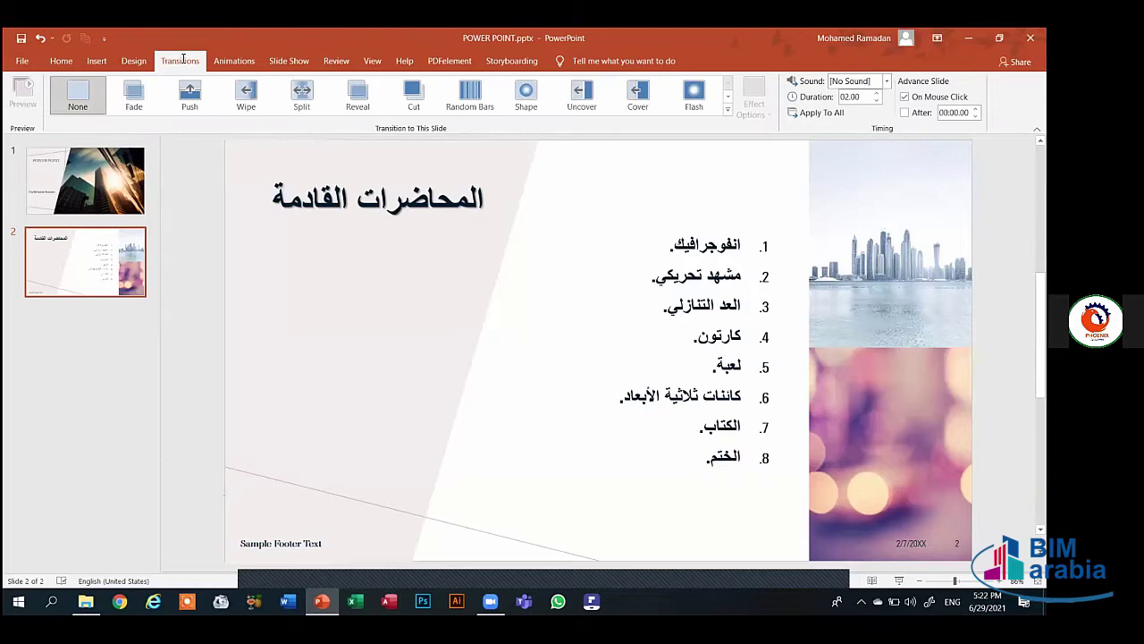
pyautogui.click(112, 195)
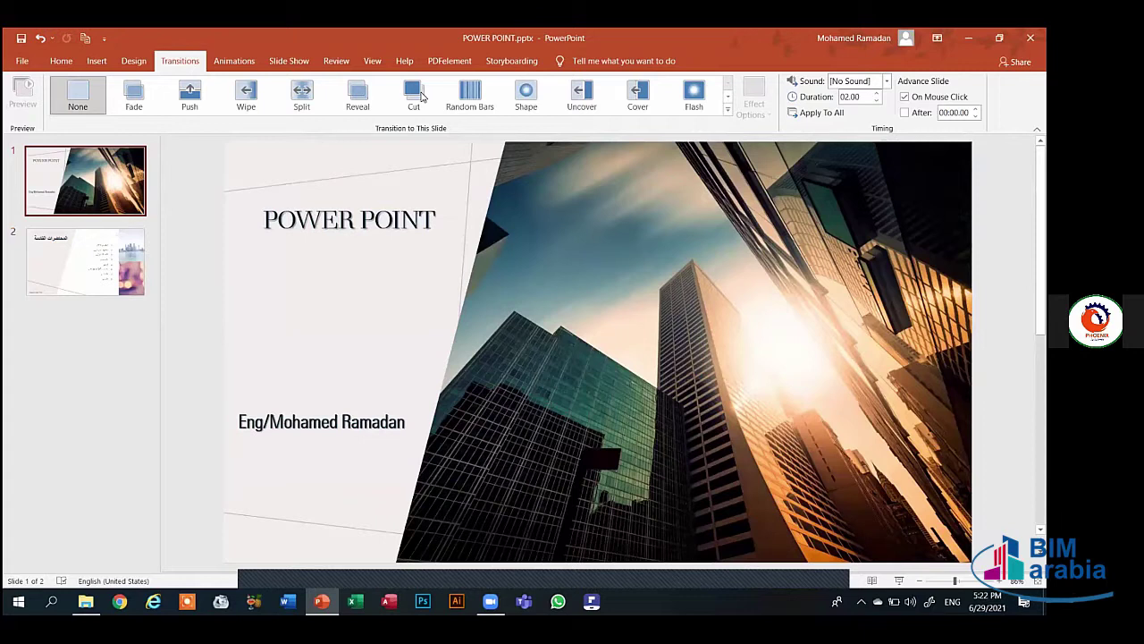
# - Give slide 1 its transition, then set slide 2's transition to Drape instead of Curtains
pyautogui.scroll(-1, 421, 96)
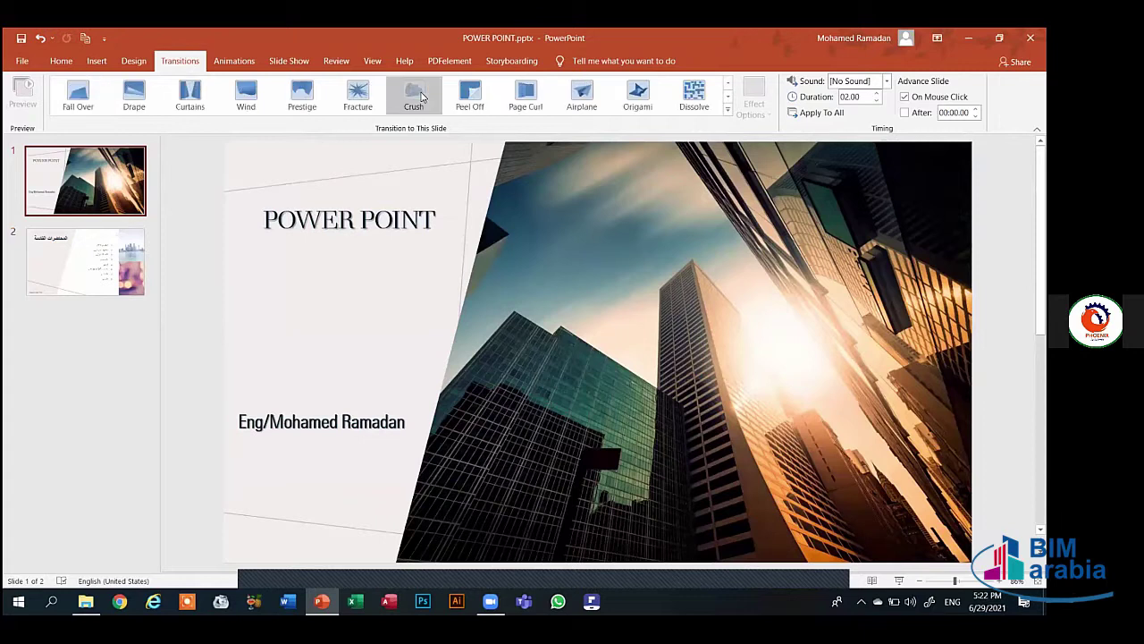
pyautogui.click(421, 95)
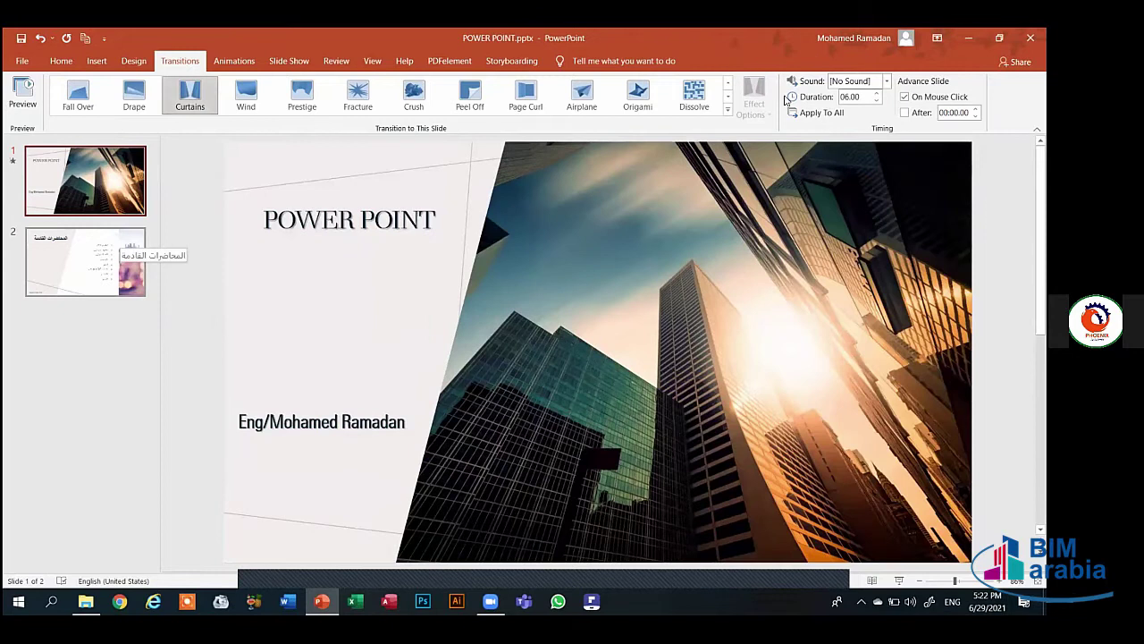
pyautogui.press('pagedown')
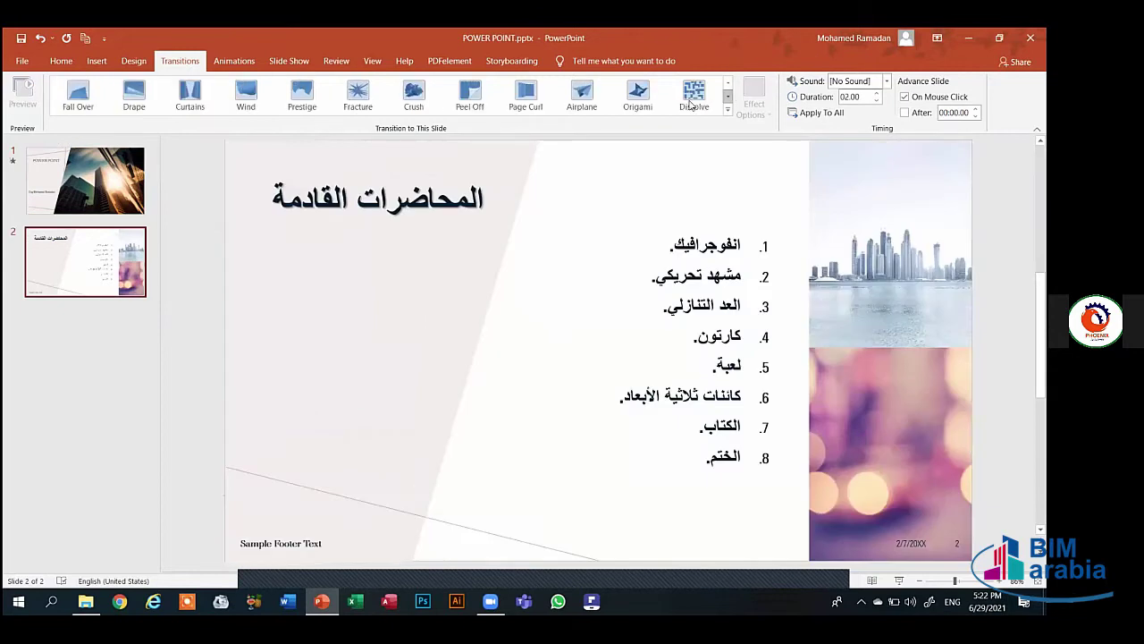
pyautogui.click(202, 107)
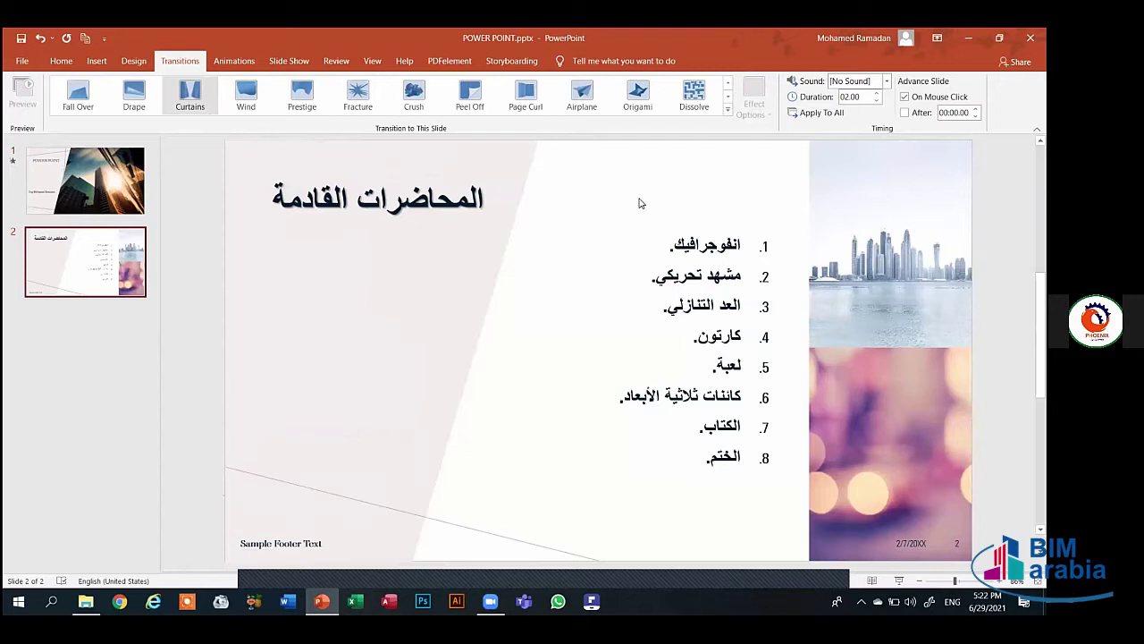
pyautogui.click(134, 94)
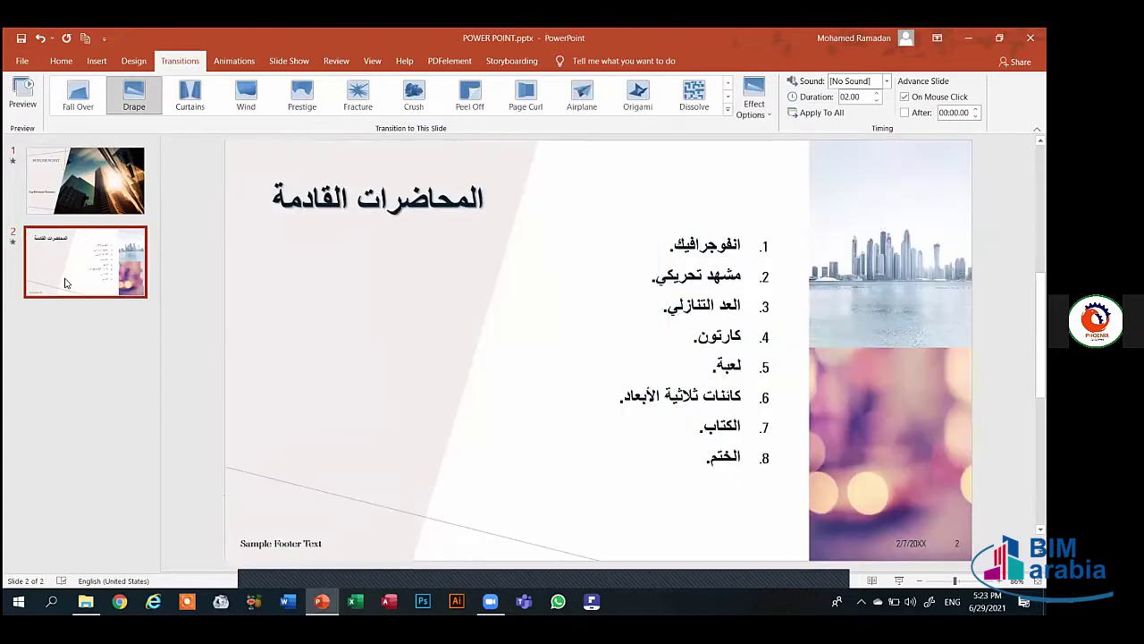
# - Duplicate the Arabic list slide (slide 2) twice to create slides 3 and 4
pyautogui.rightClick(66, 282)
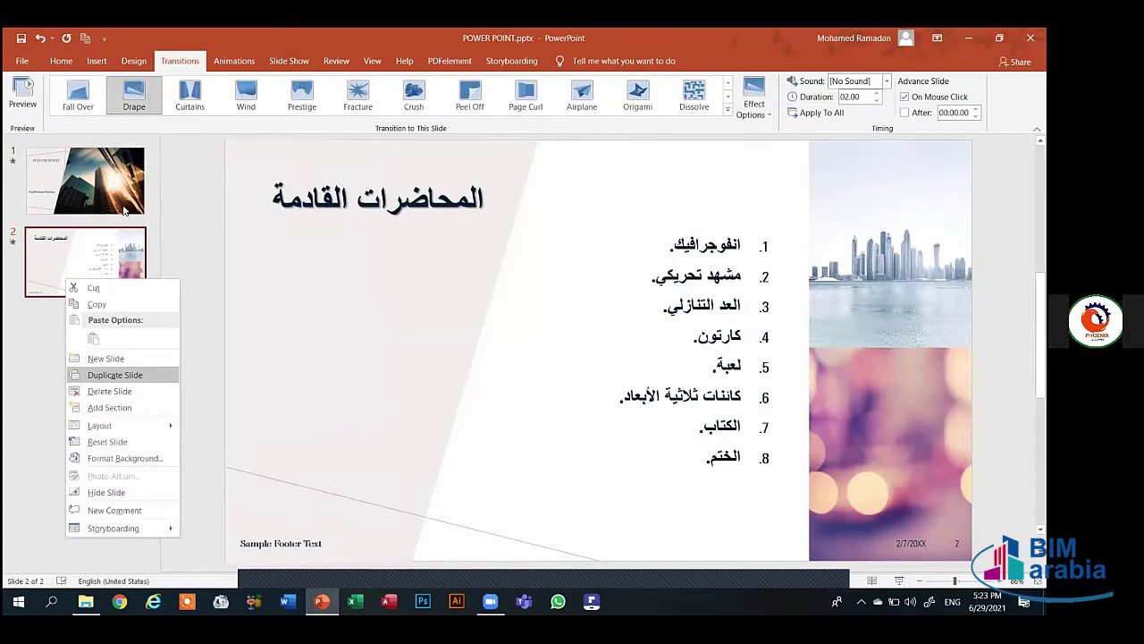
pyautogui.press('Return')
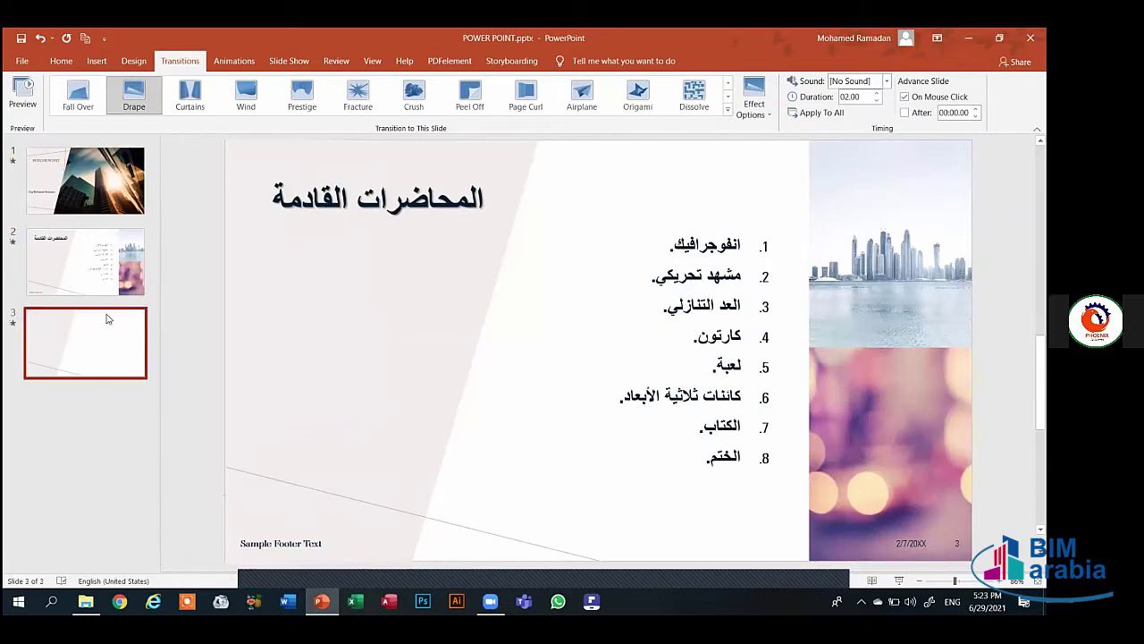
pyautogui.hotkey('ctrl', 'd')
# - Give slide 3 the Prestige transition and slide 4 Peel Off, then return to slide 1
pyautogui.click(97, 357)
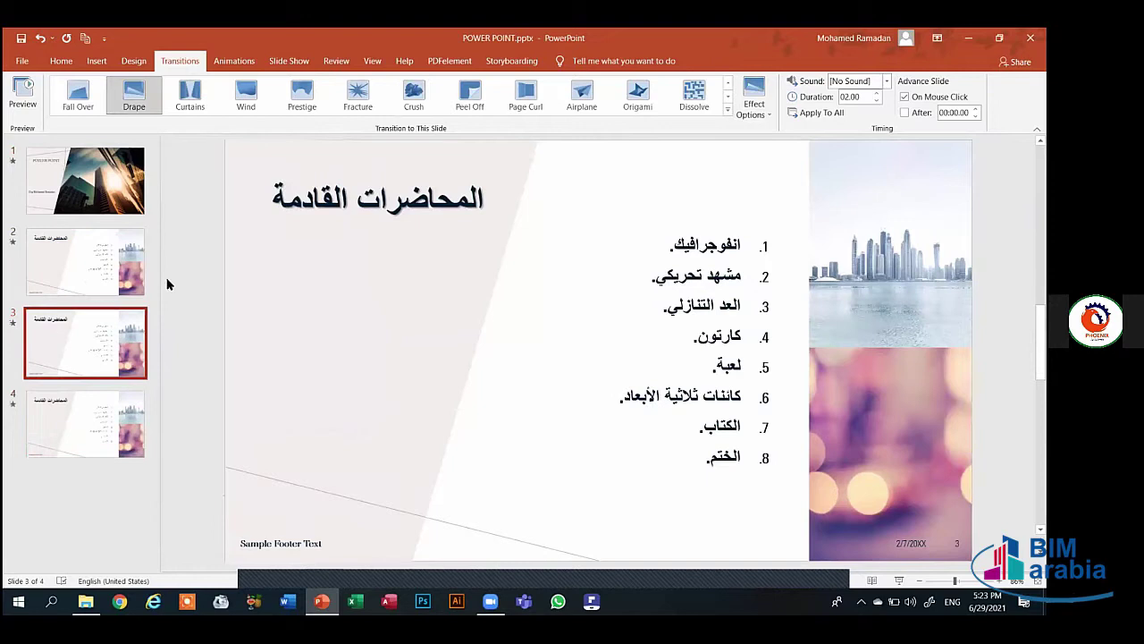
pyautogui.click(308, 97)
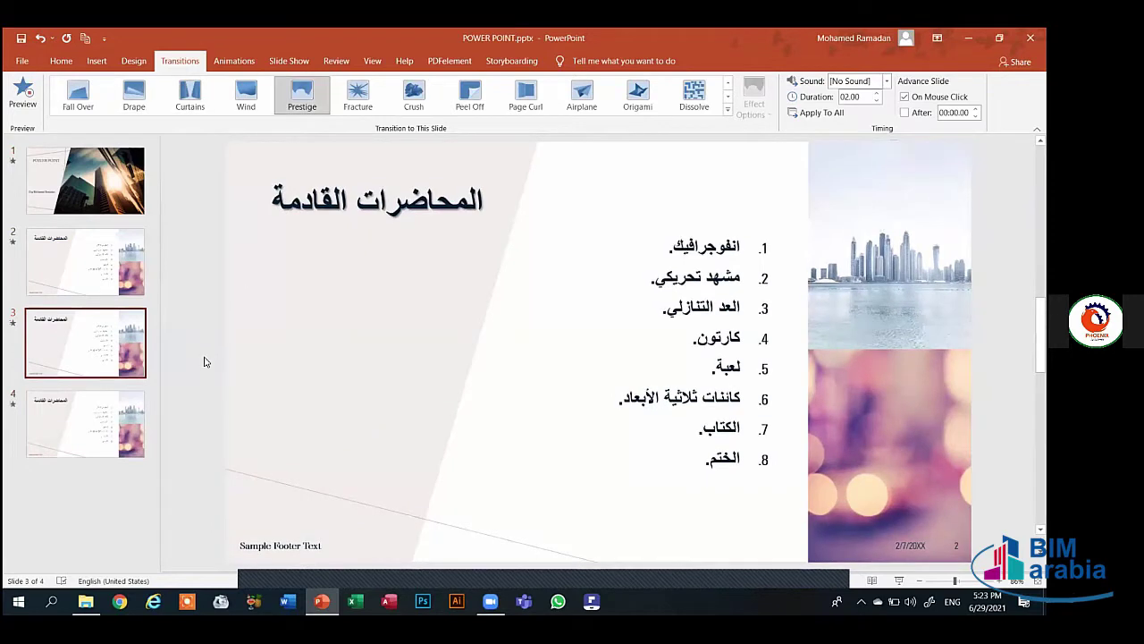
pyautogui.press('Down')
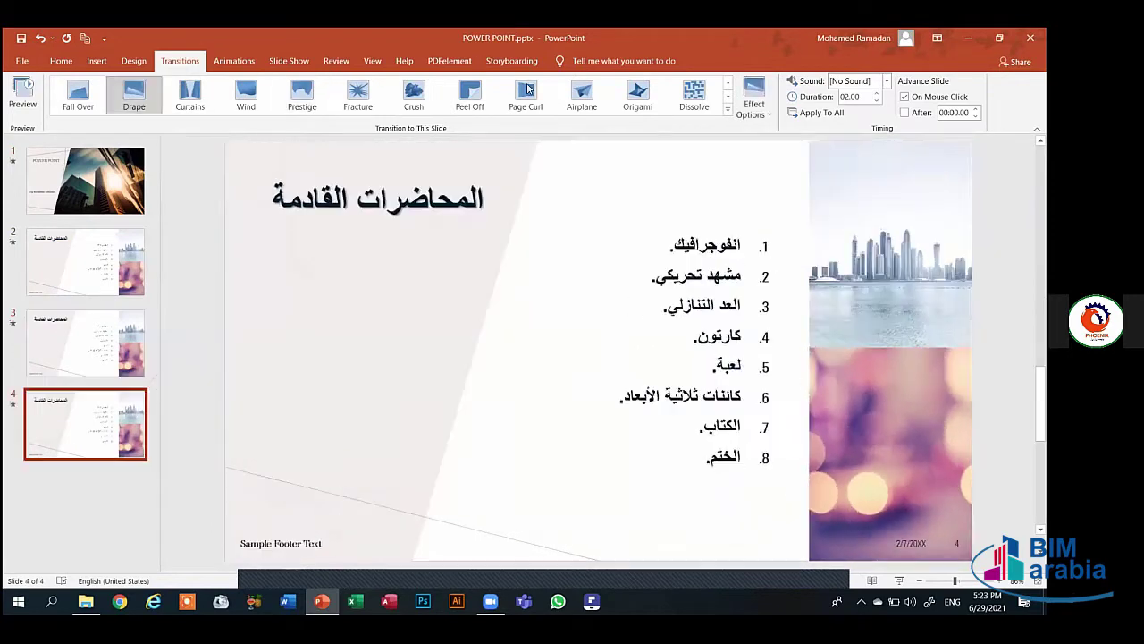
pyautogui.click(472, 93)
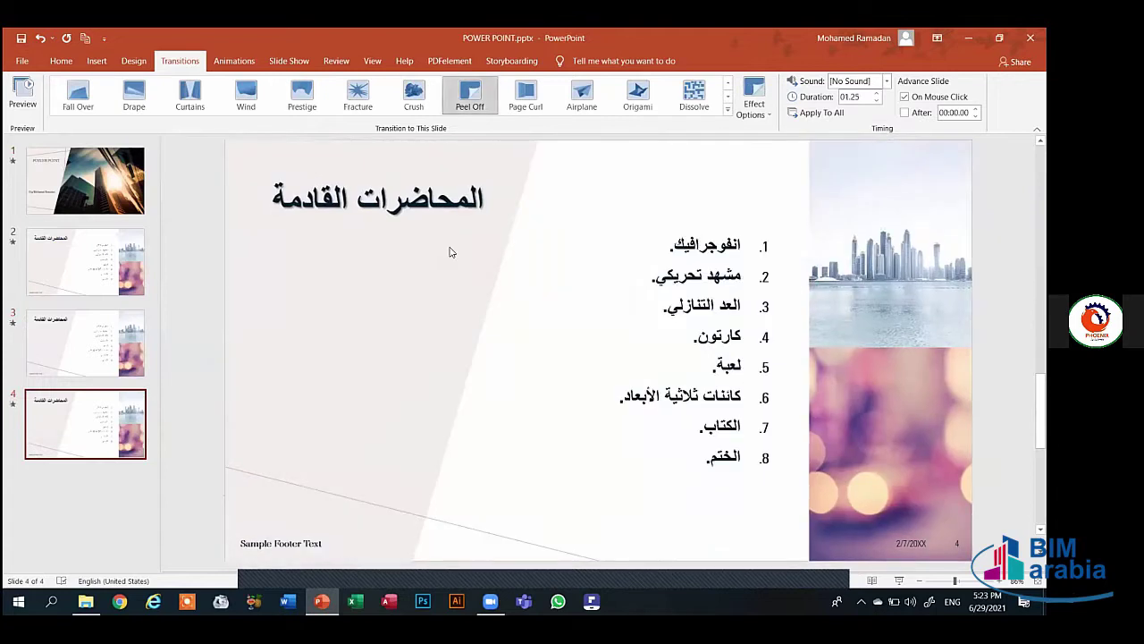
pyautogui.click(135, 176)
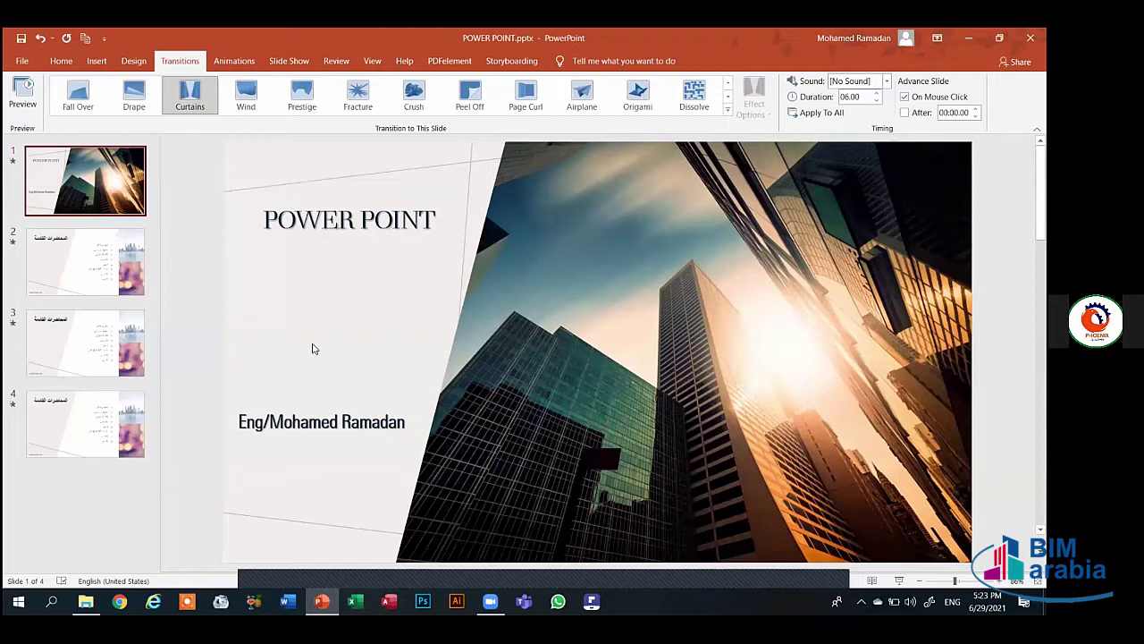
# - Preview the title slide's Curtains transition twice to judge its duration
pyautogui.scroll(-1, 110, 121)
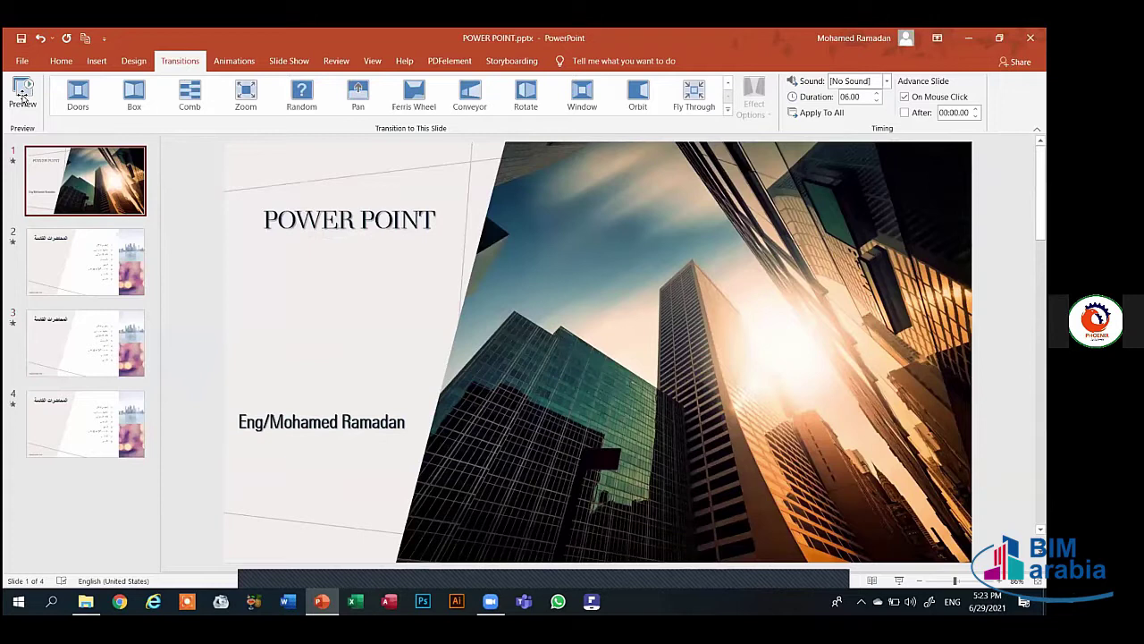
pyautogui.click(23, 96)
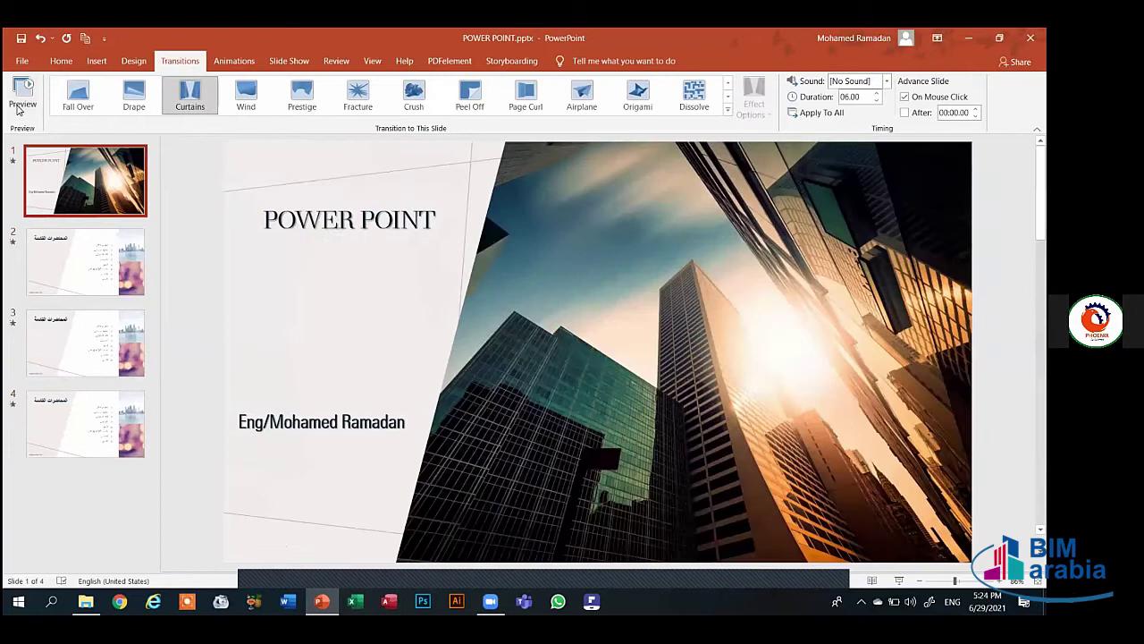
pyautogui.click(18, 109)
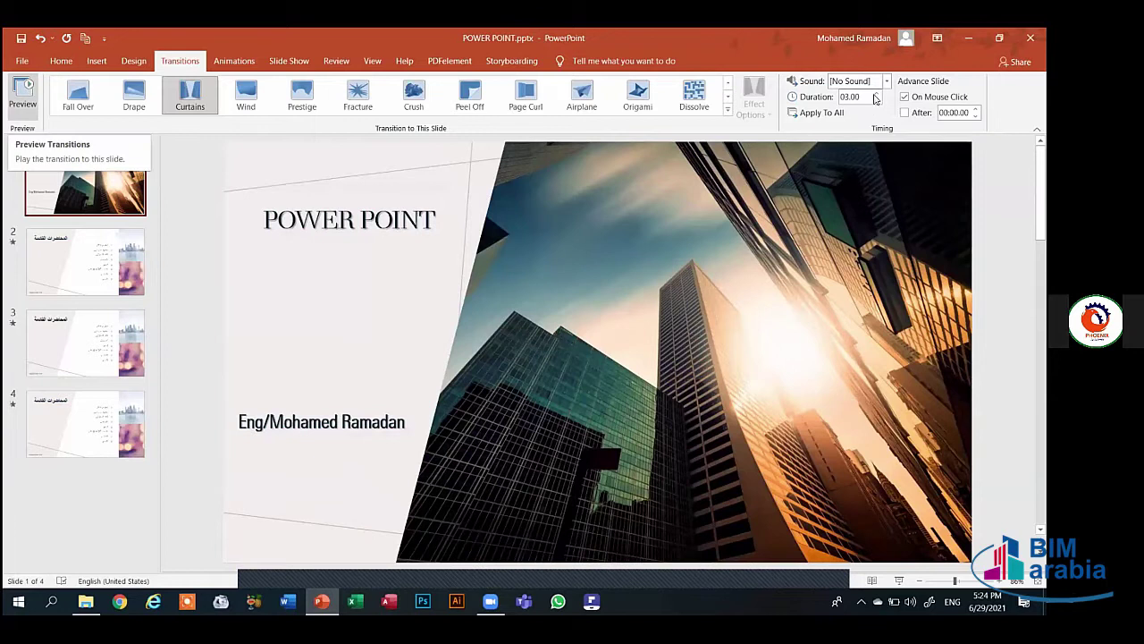
# - Preview the Curtains transition at 06.00 and try the Push transition sound
pyautogui.click(14, 108)
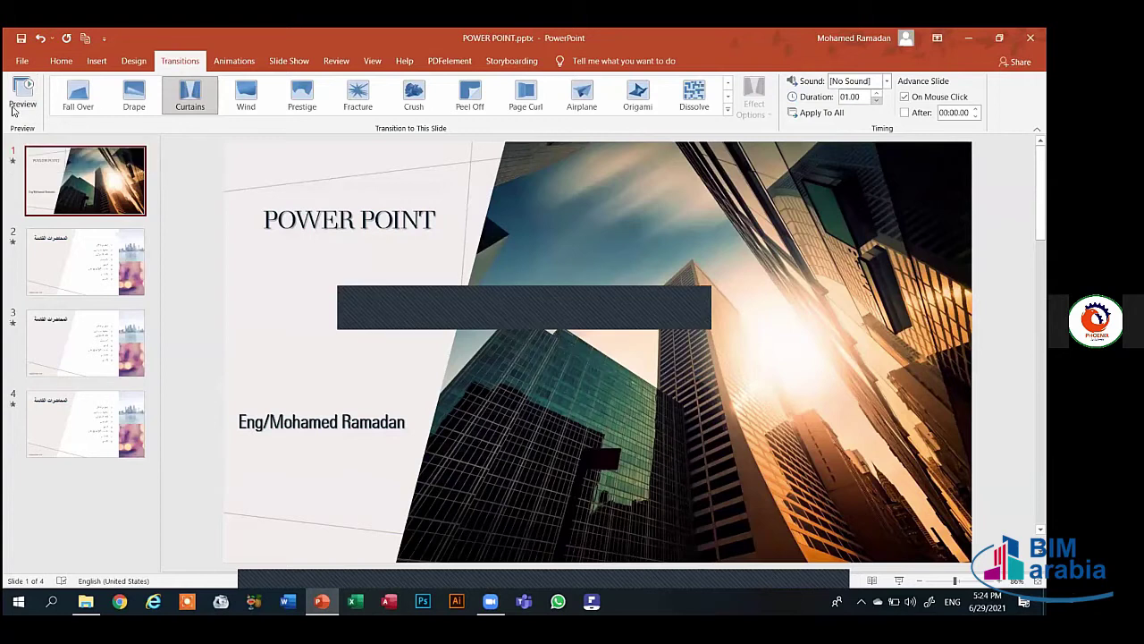
pyautogui.click(14, 110)
pyautogui.write('06')
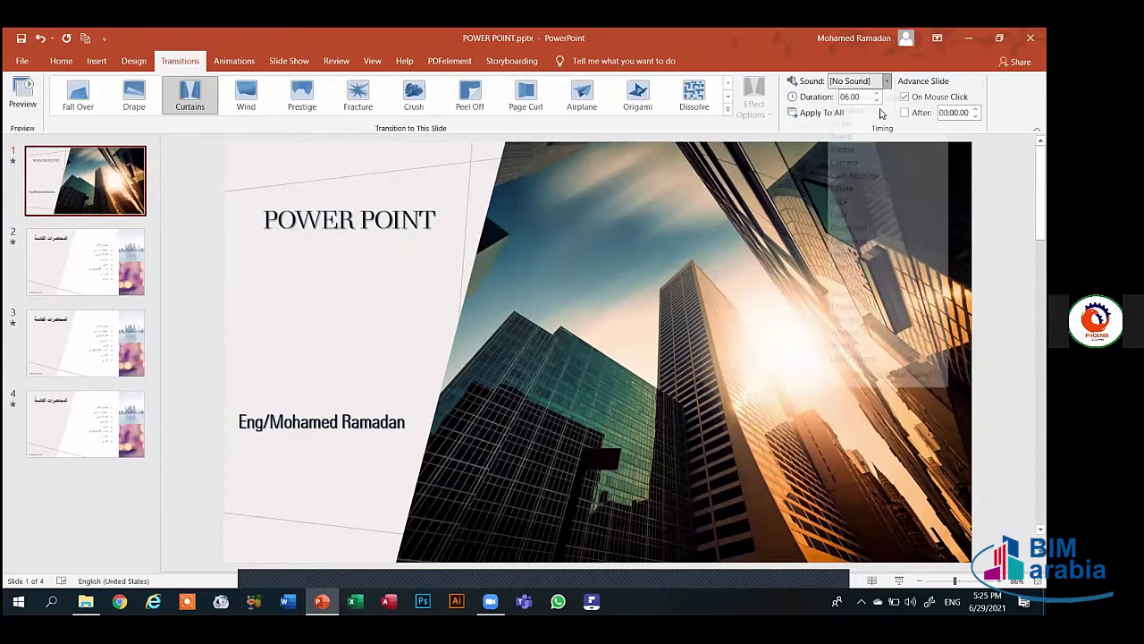
pyautogui.click(887, 82)
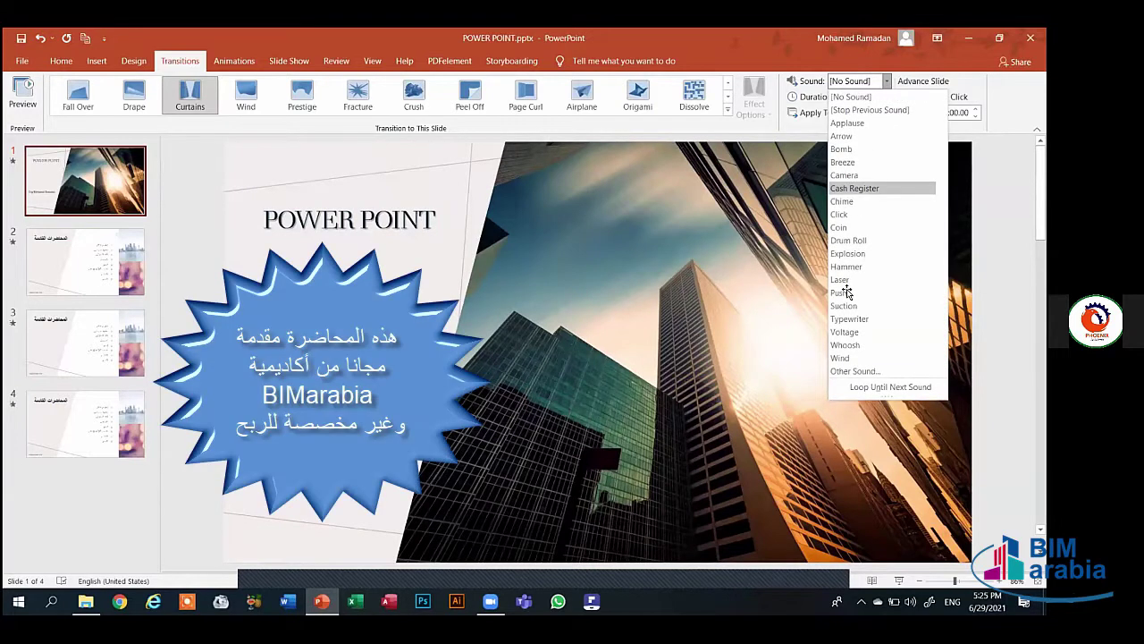
pyautogui.click(846, 293)
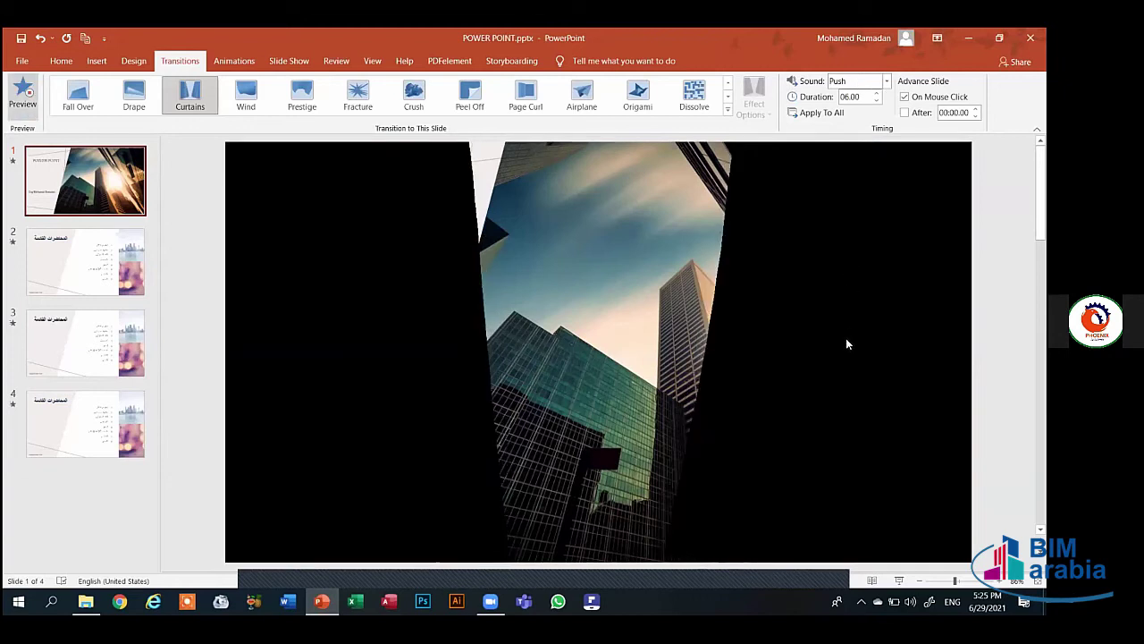
# - Switch the transition sound to Hammer and preview the transition with it
pyautogui.click(886, 81)
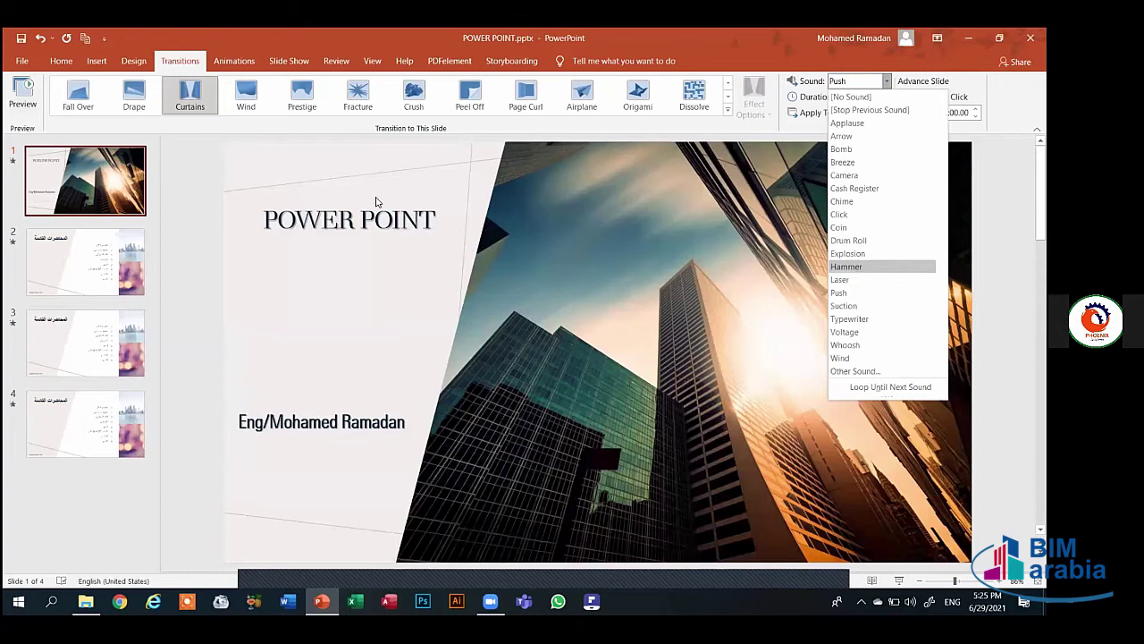
pyautogui.press('h')
pyautogui.press('Return')
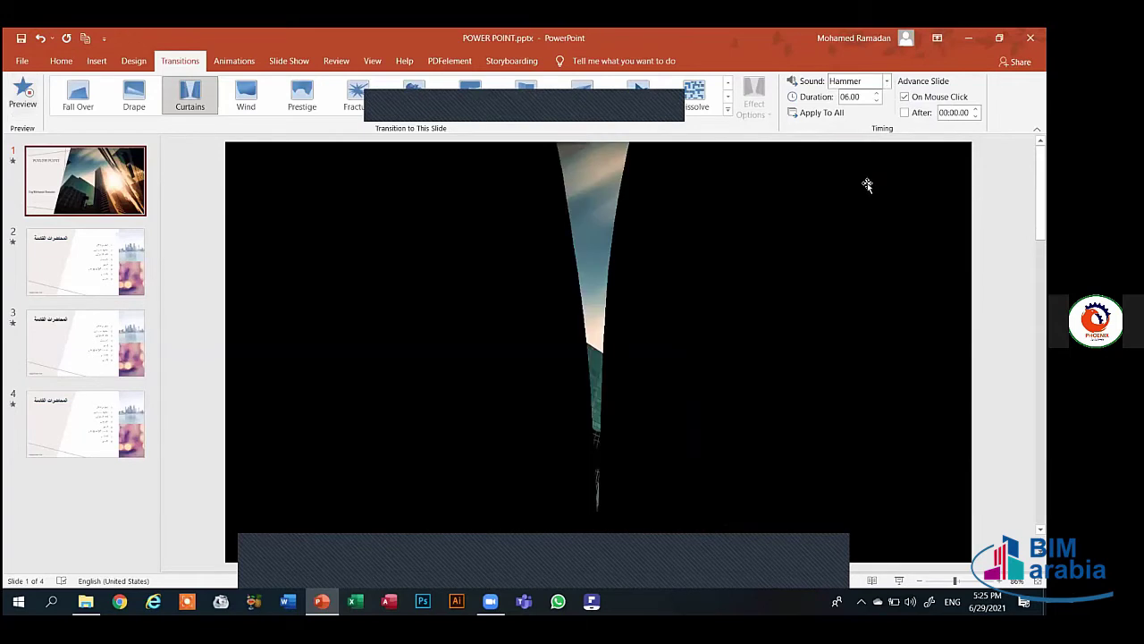
pyautogui.click(25, 91)
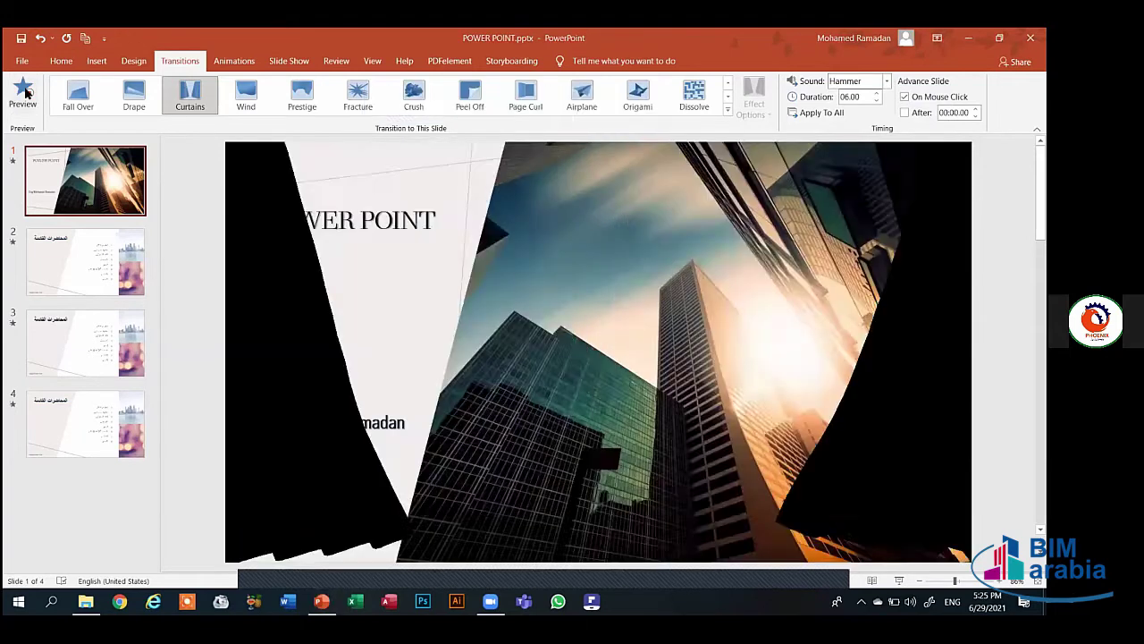
pyautogui.click(25, 91)
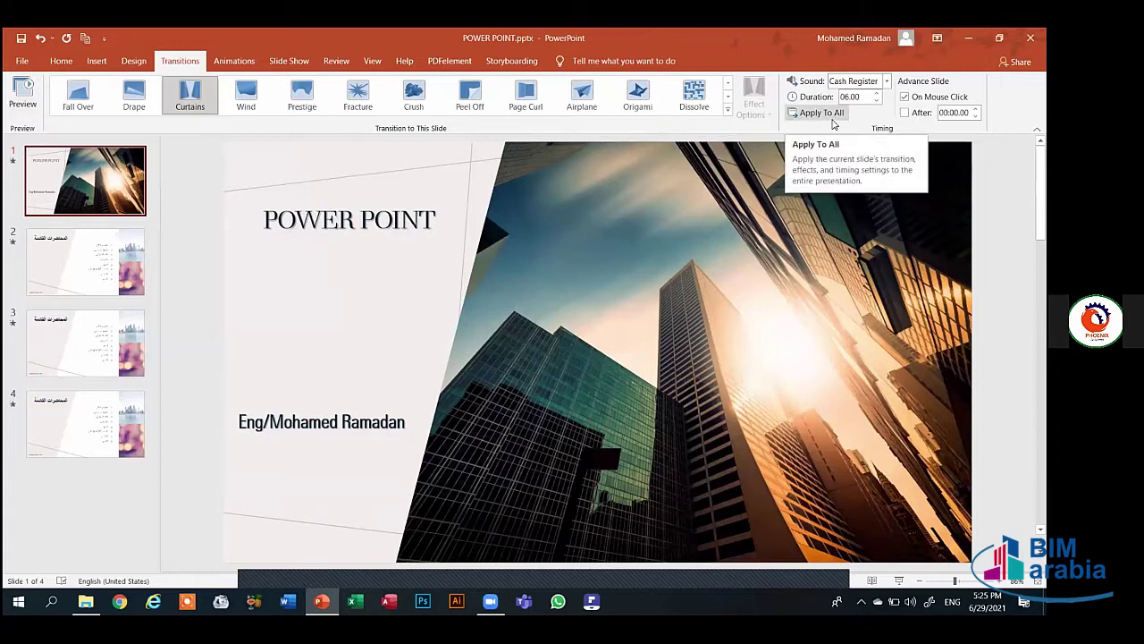
# - Check the transitions on slides 2, 3 and 4, then return to the title slide
pyautogui.click(87, 307)
pyautogui.click(88, 313)
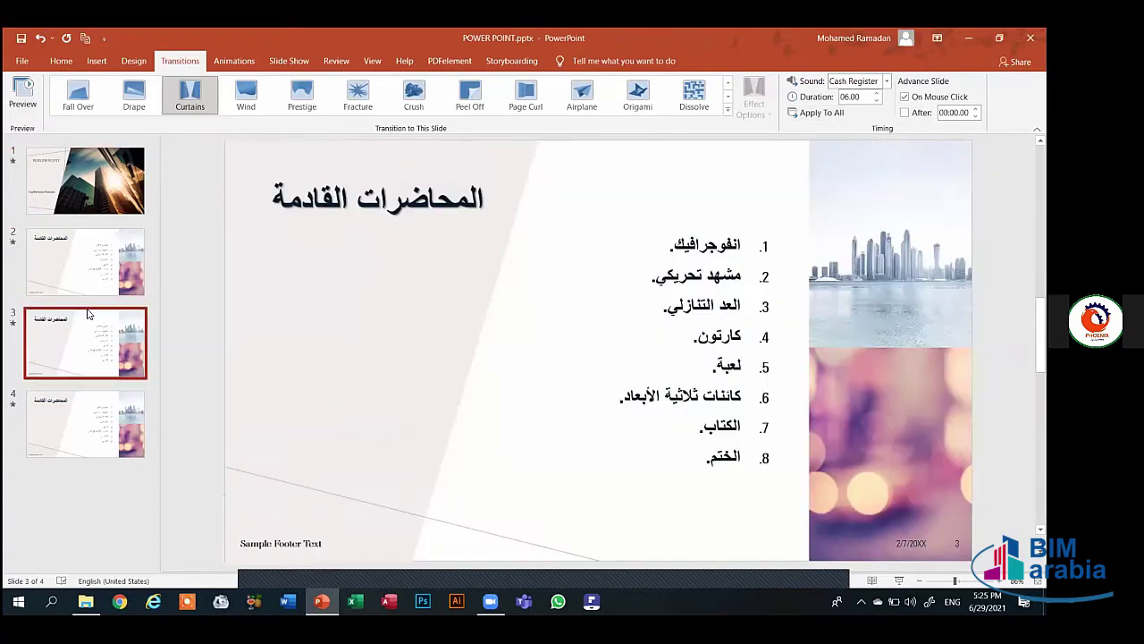
pyautogui.press('Down')
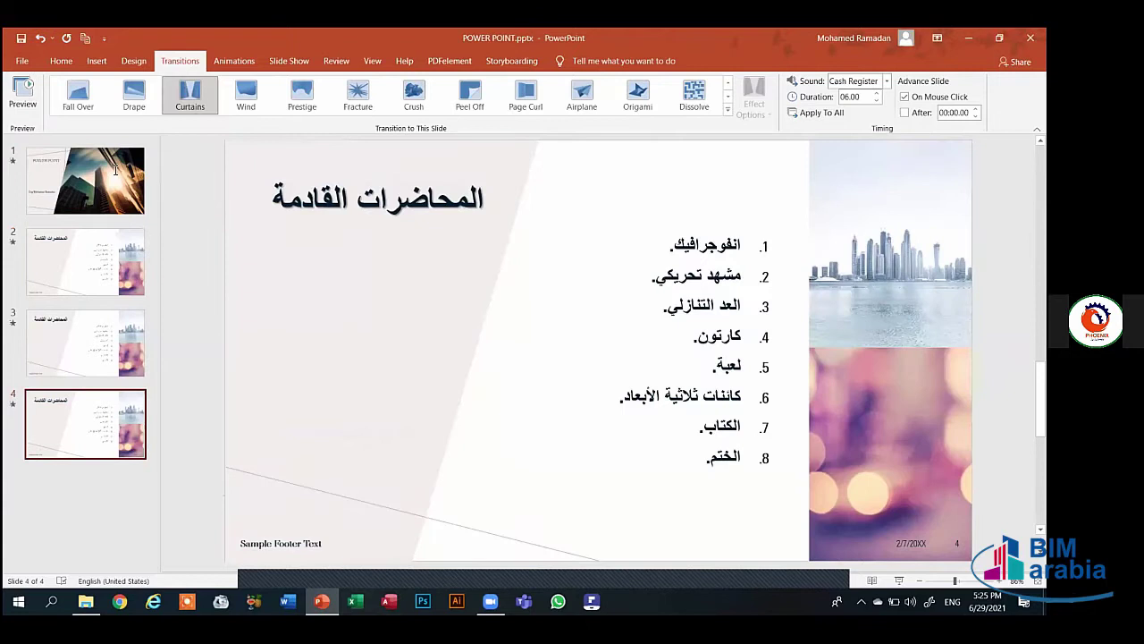
pyautogui.click(114, 170)
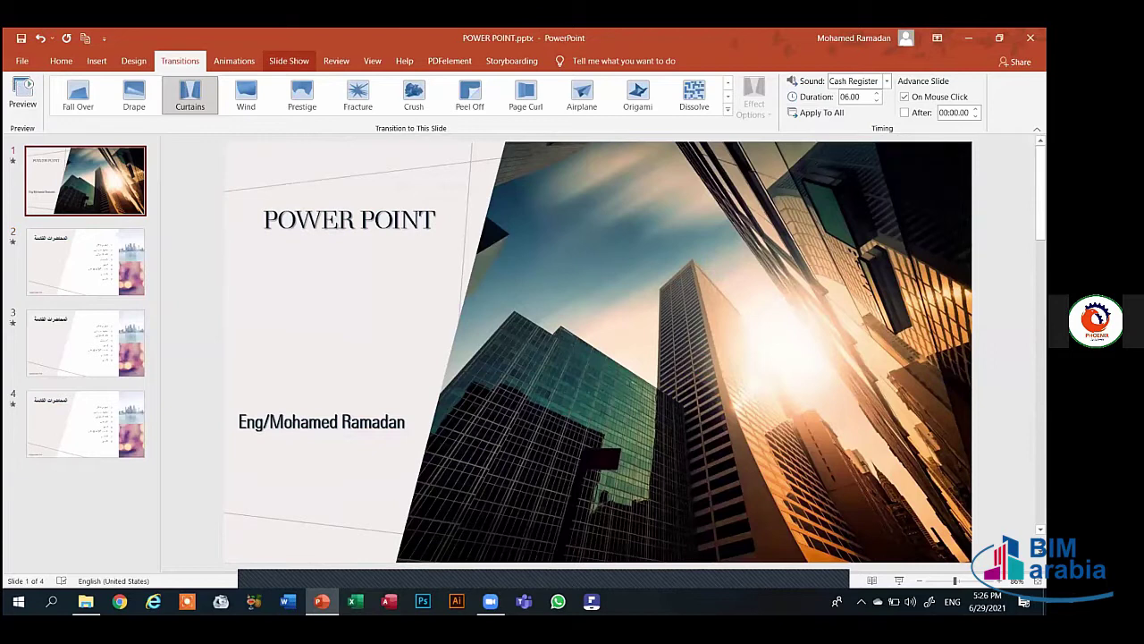
# - Play the slide show from the beginning, then end it with Esc
pyautogui.click(288, 60)
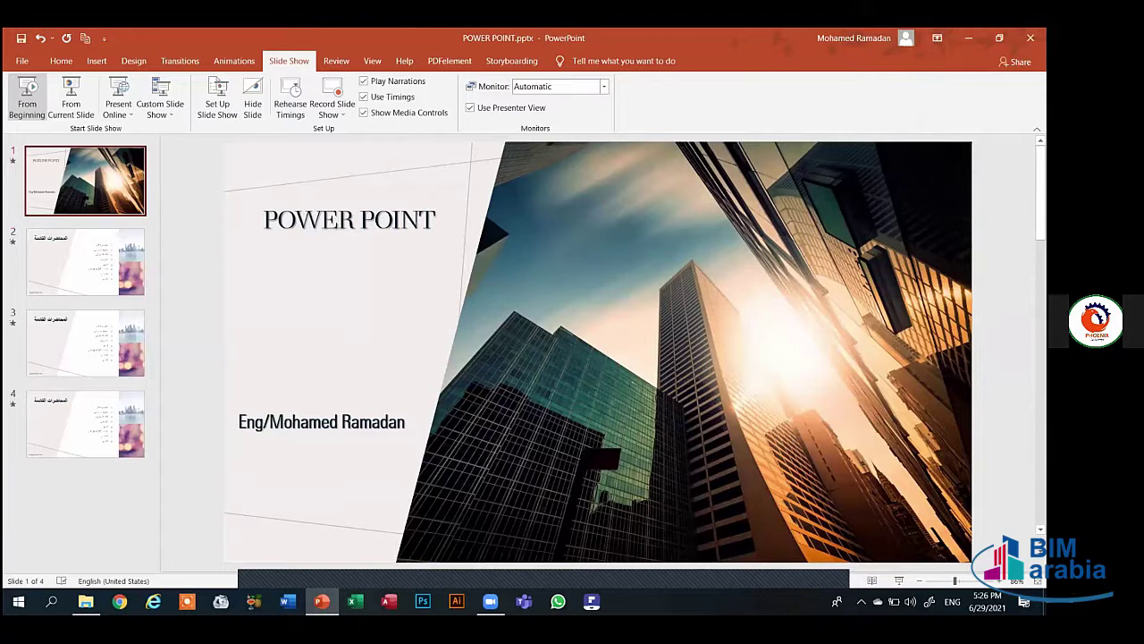
pyautogui.click(27, 94)
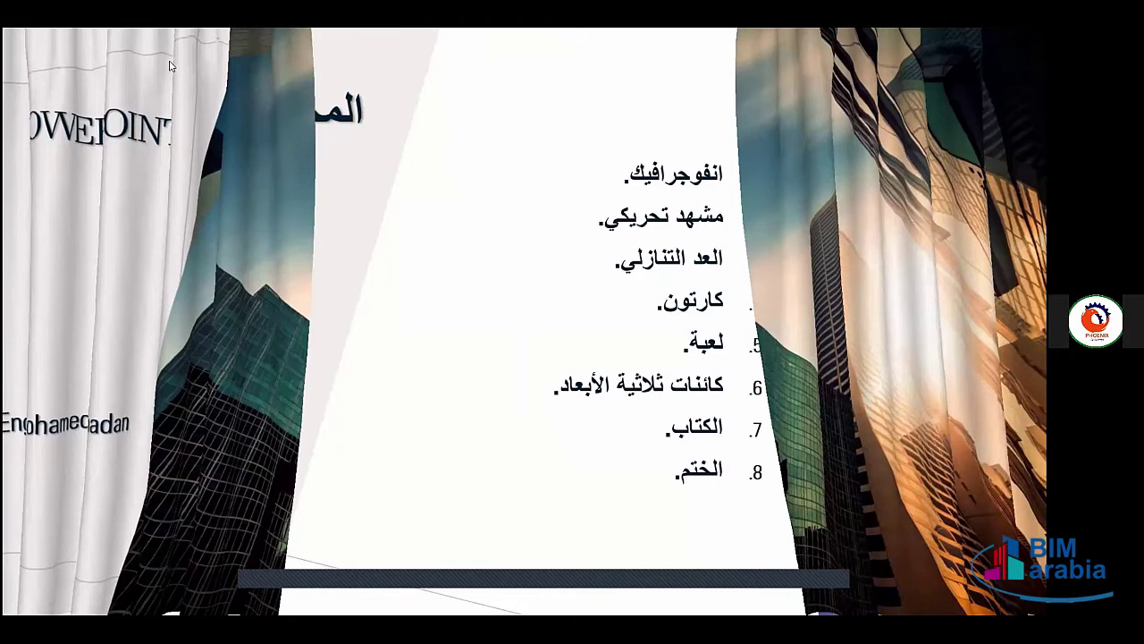
pyautogui.press('Escape')
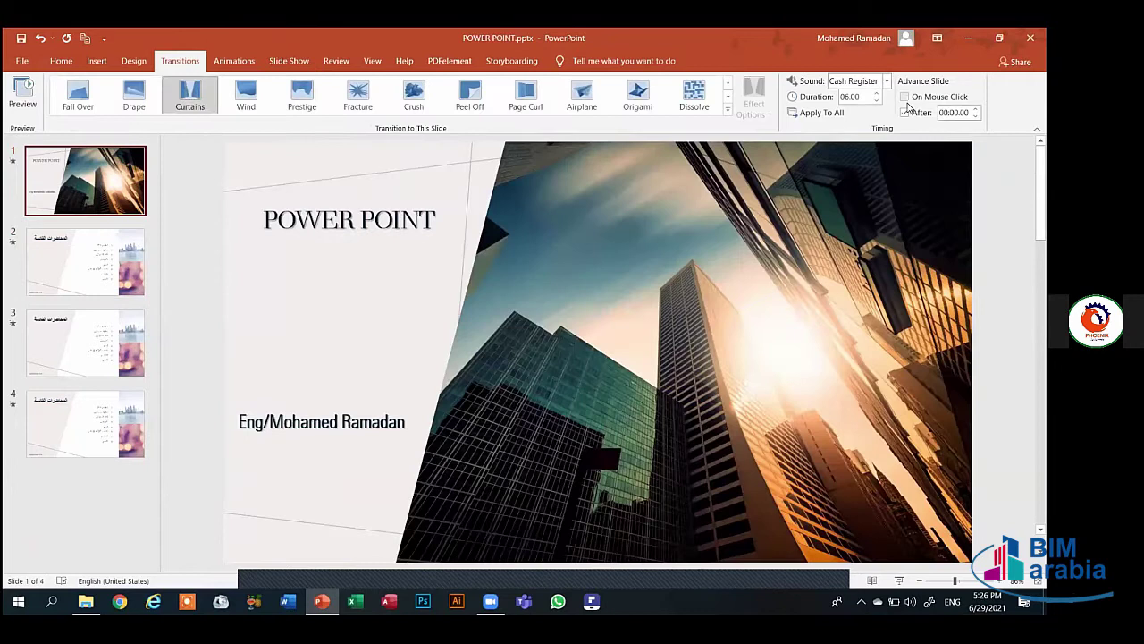
# - Make slide 1 advance automatically after 00:10.00 instead of on mouse click
pyautogui.click(908, 99)
pyautogui.click(976, 109)
pyautogui.click(975, 108)
pyautogui.click(976, 108)
pyautogui.click(975, 108)
pyautogui.click(976, 116)
pyautogui.click(976, 117)
pyautogui.click(975, 116)
pyautogui.click(976, 116)
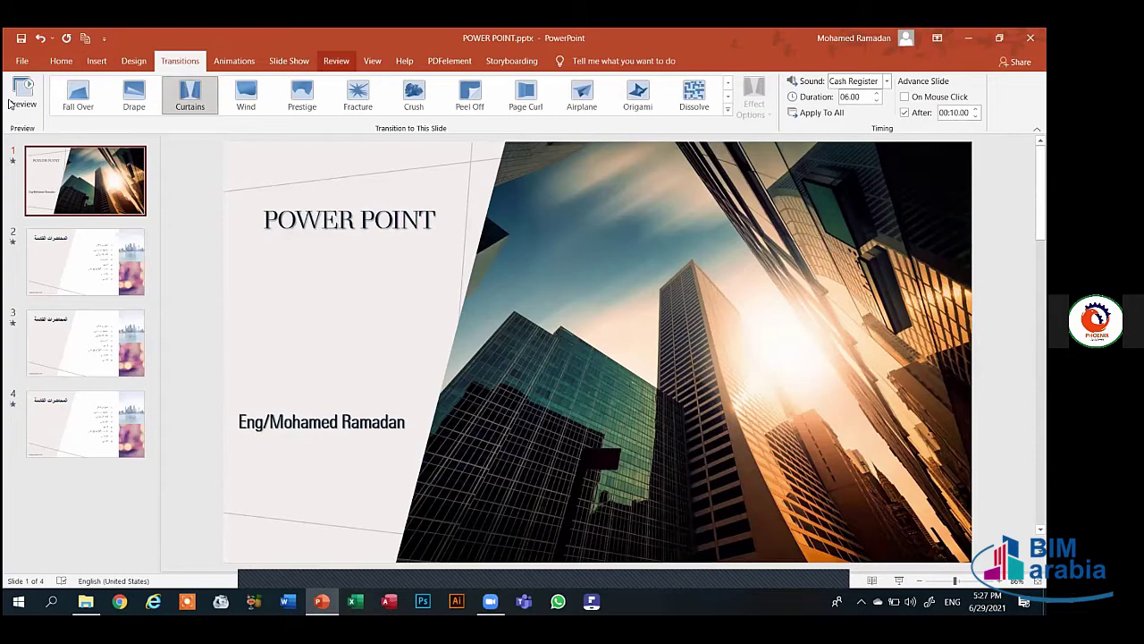
pyautogui.click(289, 61)
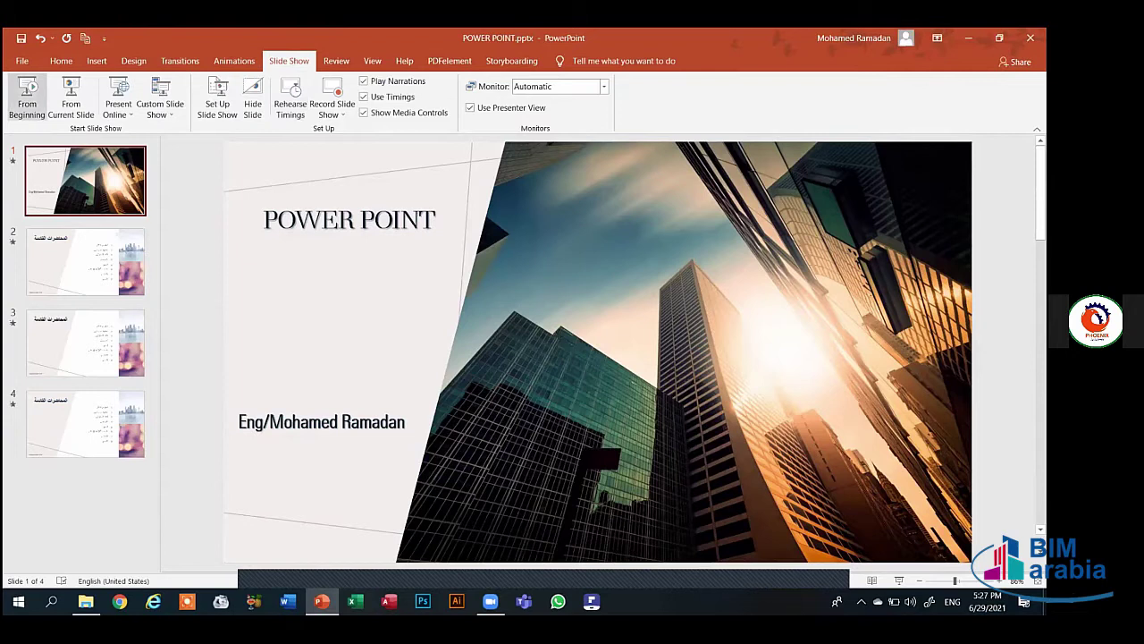
# - Run the slide show from the beginning and advance to the Arabic lecture-list slide
pyautogui.click(27, 89)
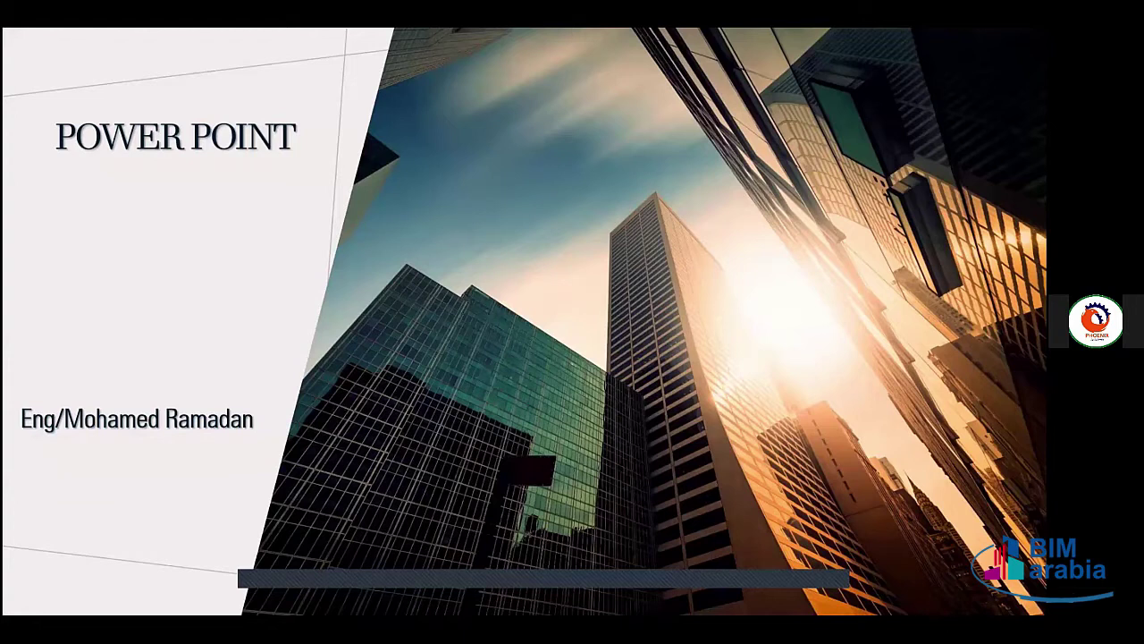
pyautogui.click(21, 104)
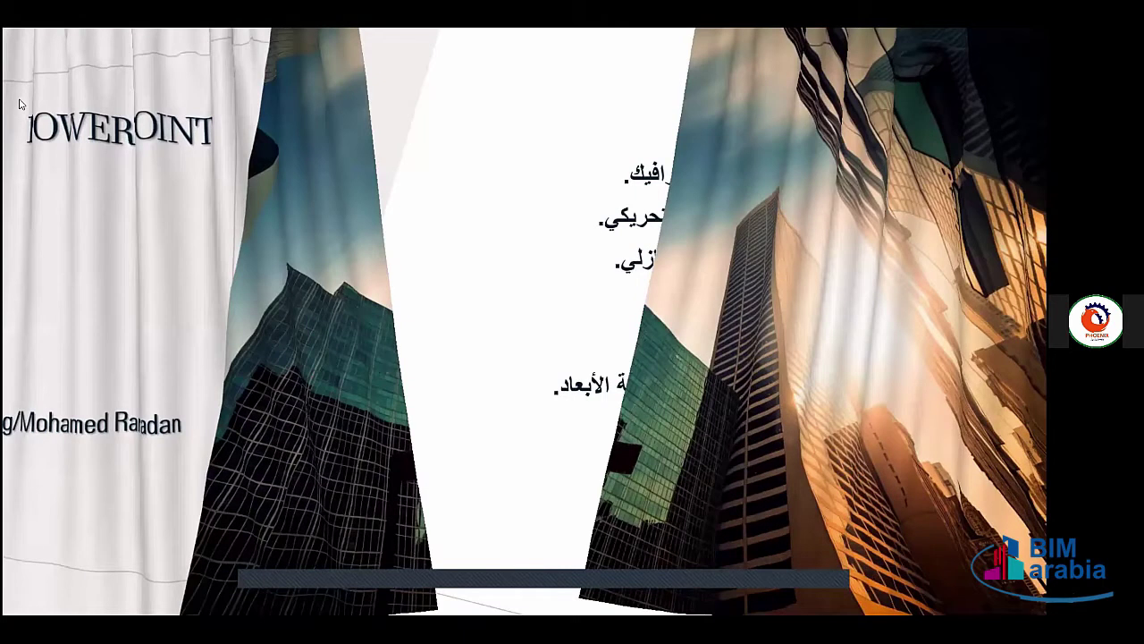
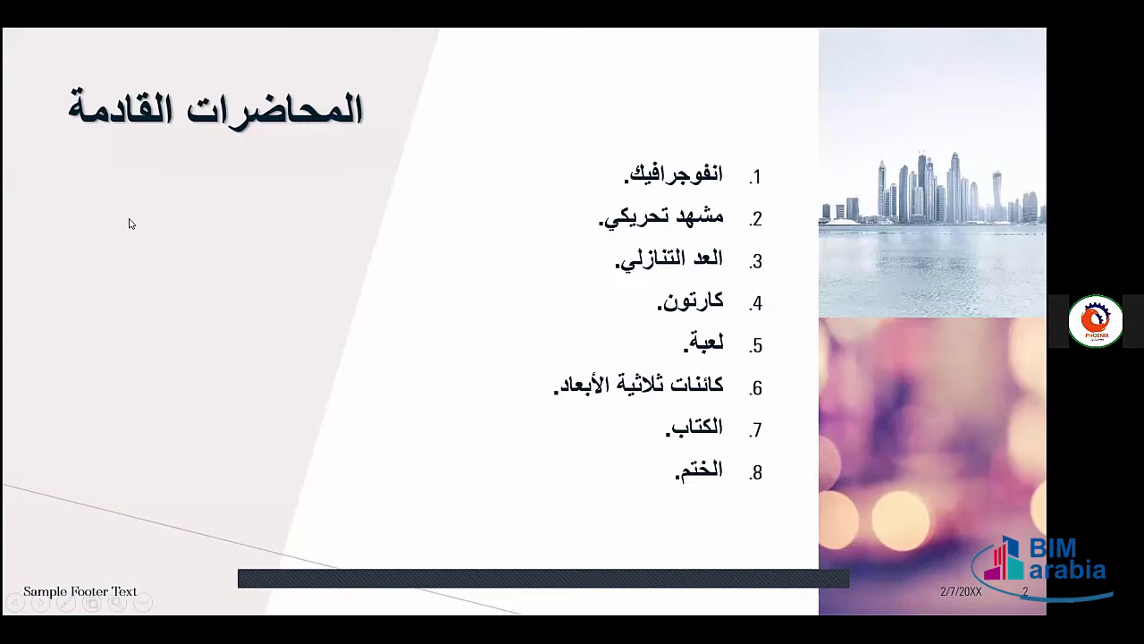
# - End the slide show and return to PowerPoint's Normal editing view
pyautogui.press('Escape')
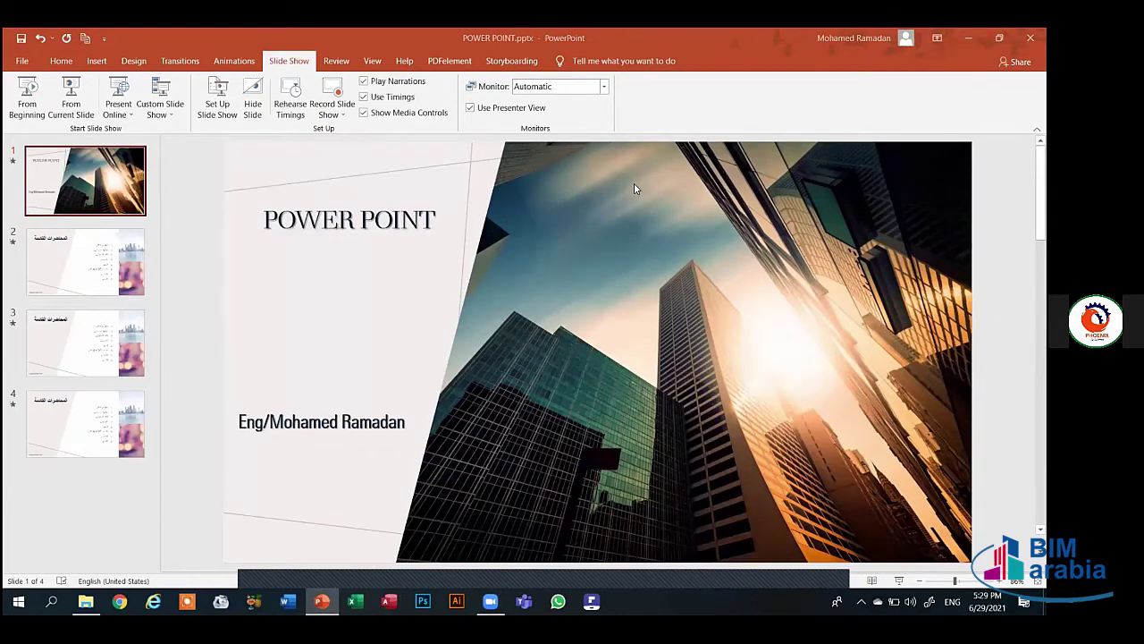
pyautogui.press('F5')
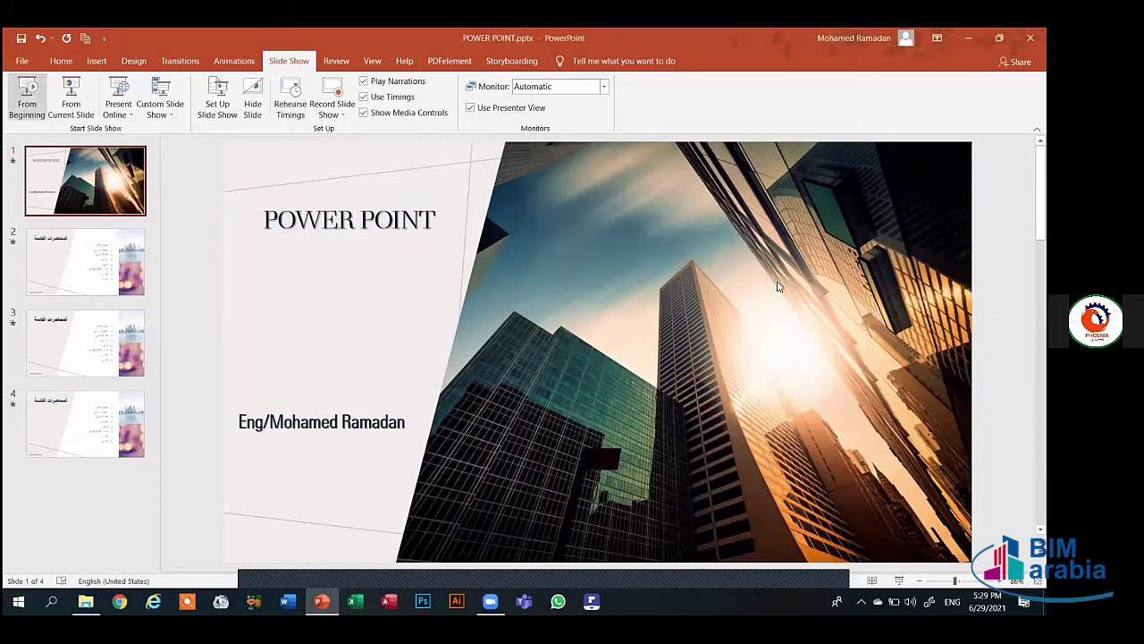
pyautogui.press('F5')
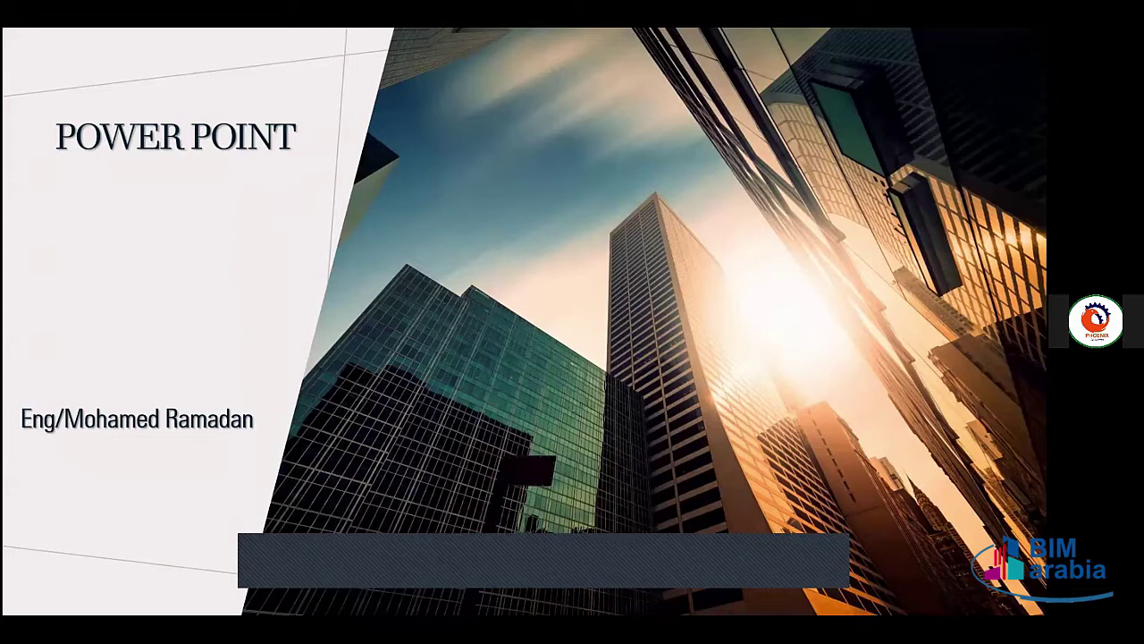
pyautogui.press('Escape')
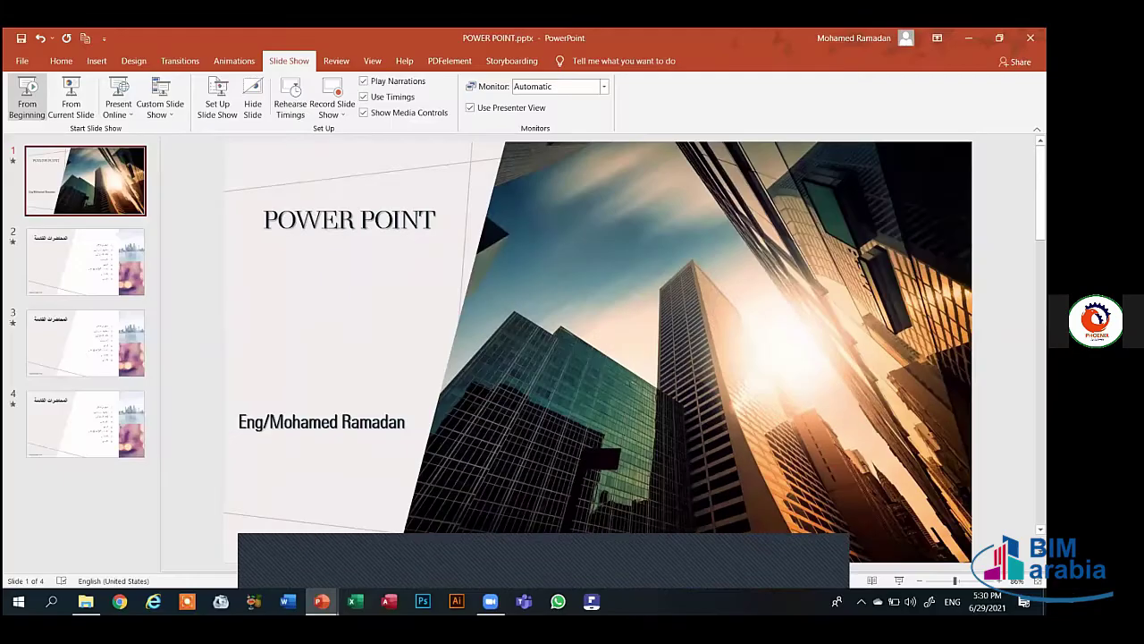
# - Play the slide show from the first slide through the list slides, then exit to the editor
pyautogui.click(27, 94)
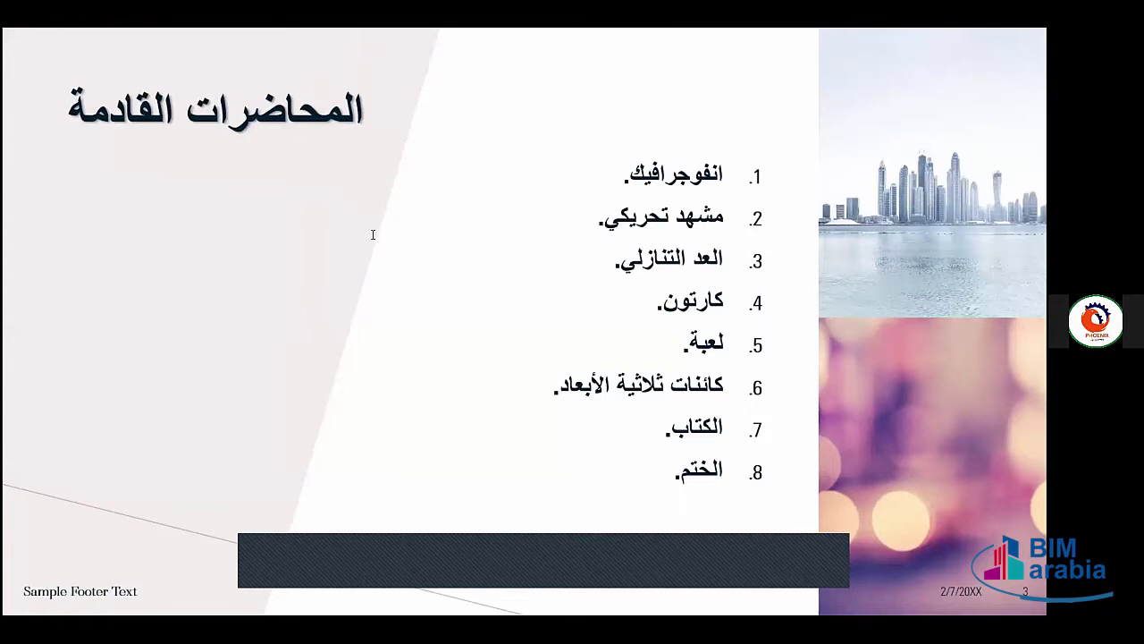
pyautogui.press('Escape')
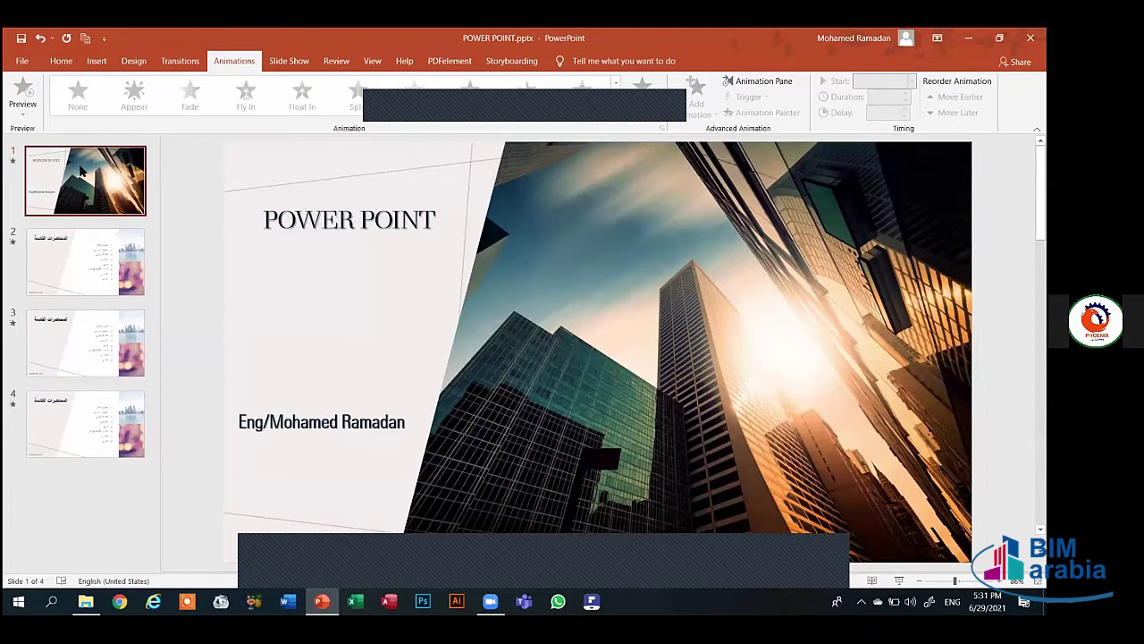
# - Apply a Wipe entrance animation to the POWER POINT title
pyautogui.click(373, 214)
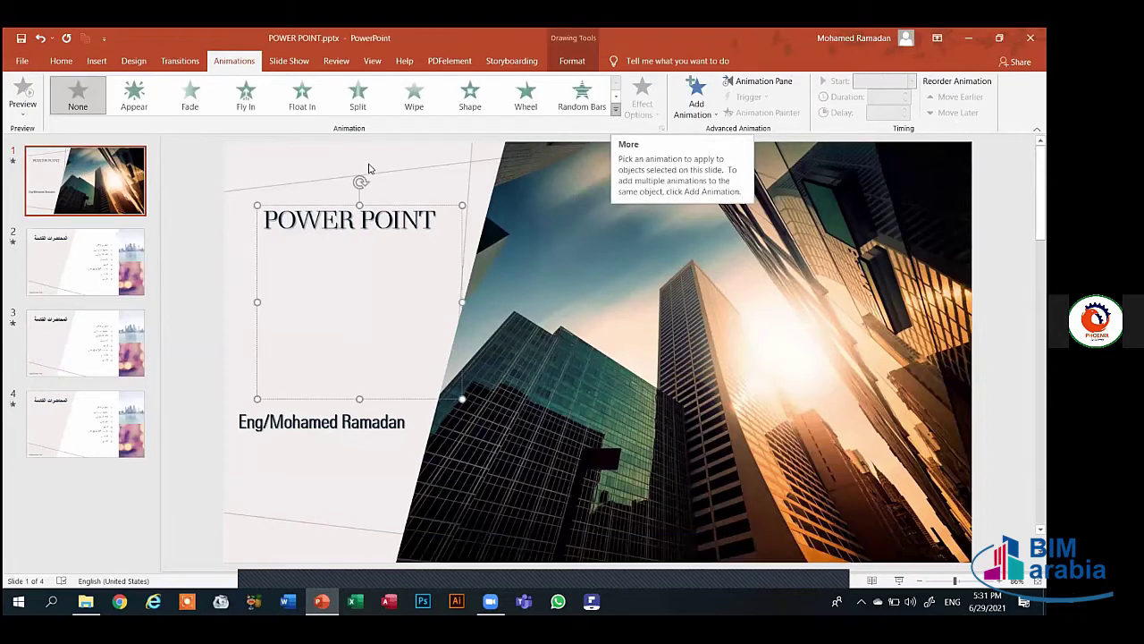
pyautogui.click(615, 107)
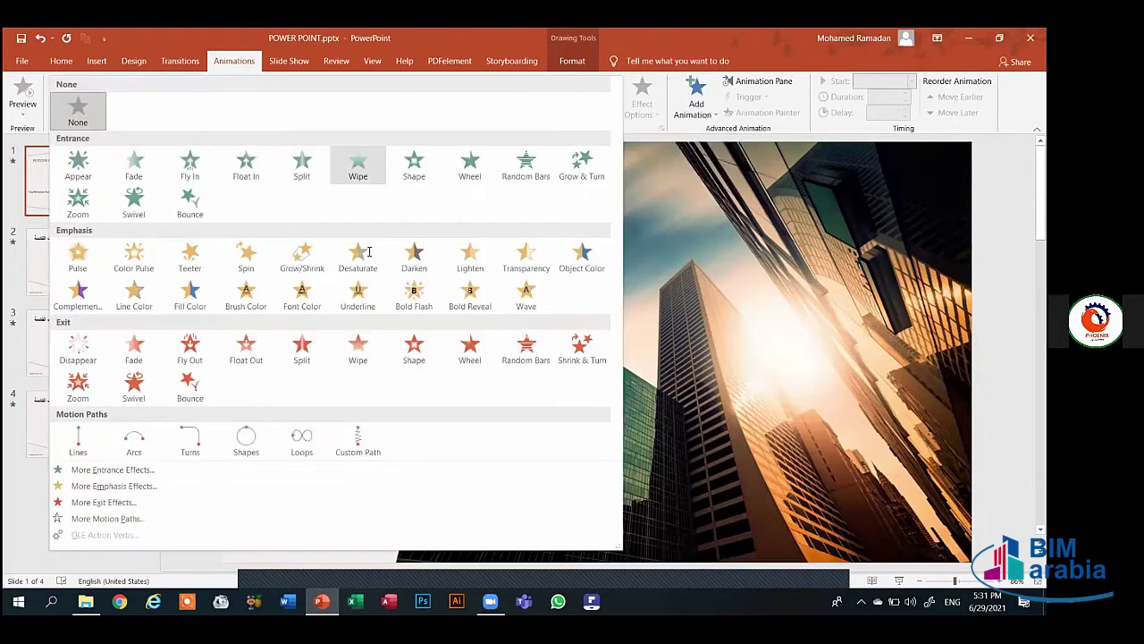
pyautogui.click(565, 103)
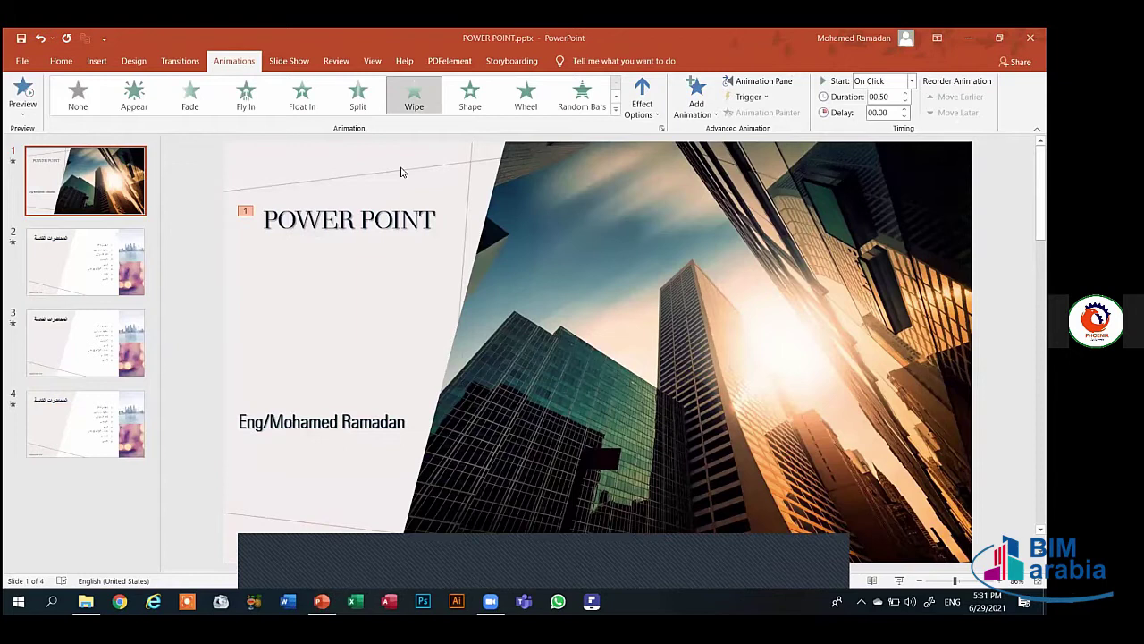
# - Give the subtitle a Shape entrance, try moving it earlier, then restore it to second
pyautogui.click(470, 93)
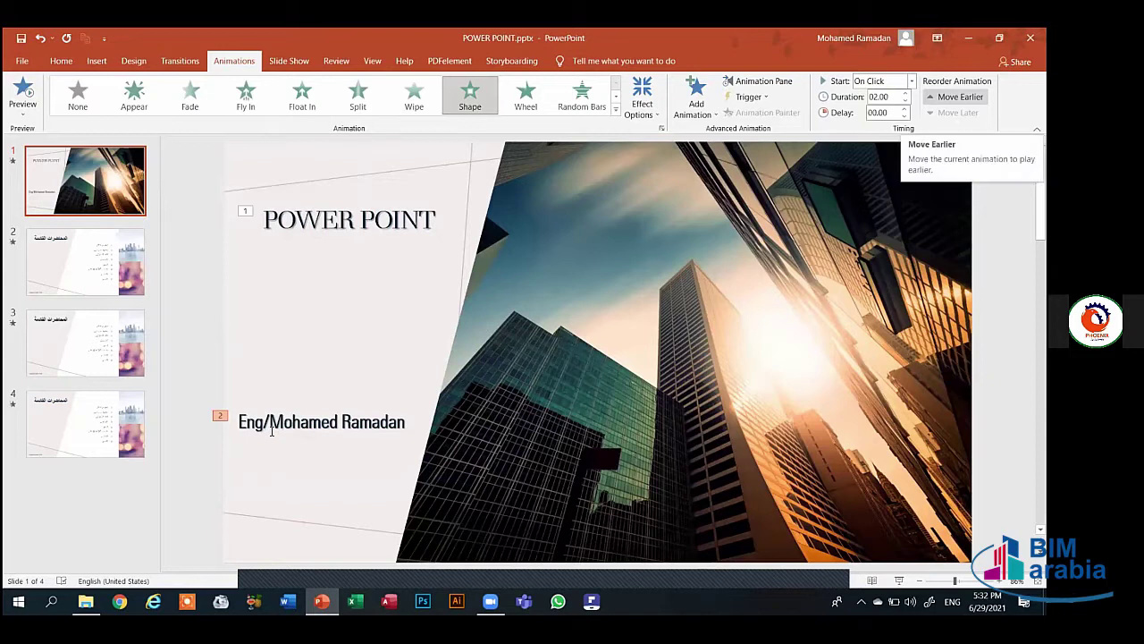
pyautogui.click(955, 96)
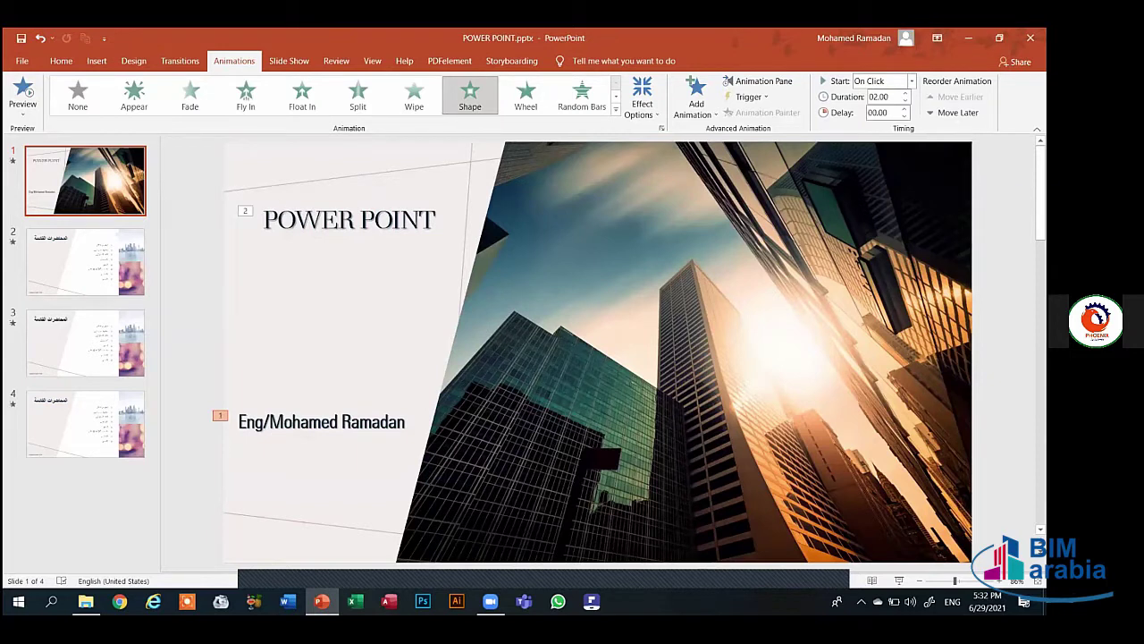
pyautogui.click(953, 113)
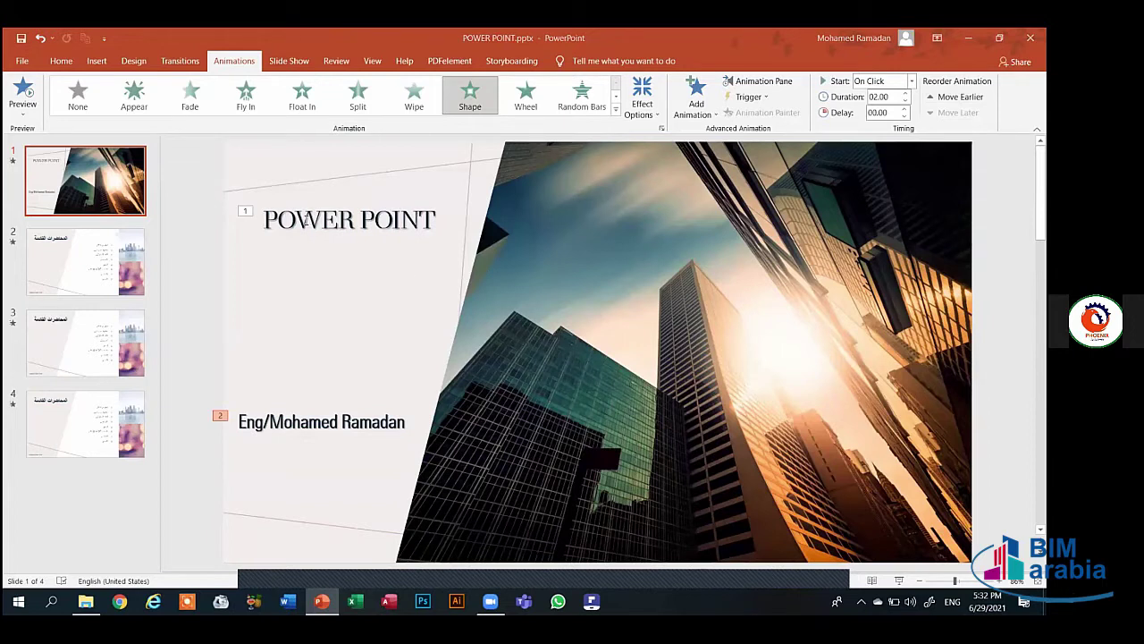
# - Preview the title's animations and set its Wipe to enter From Left
pyautogui.click(295, 220)
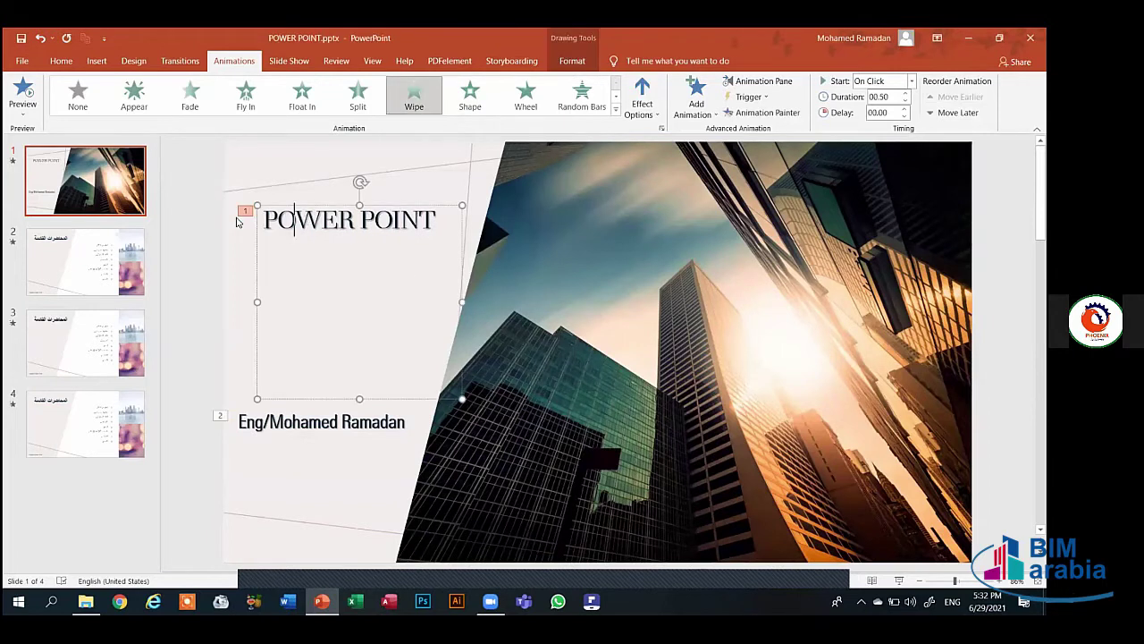
pyautogui.click(33, 82)
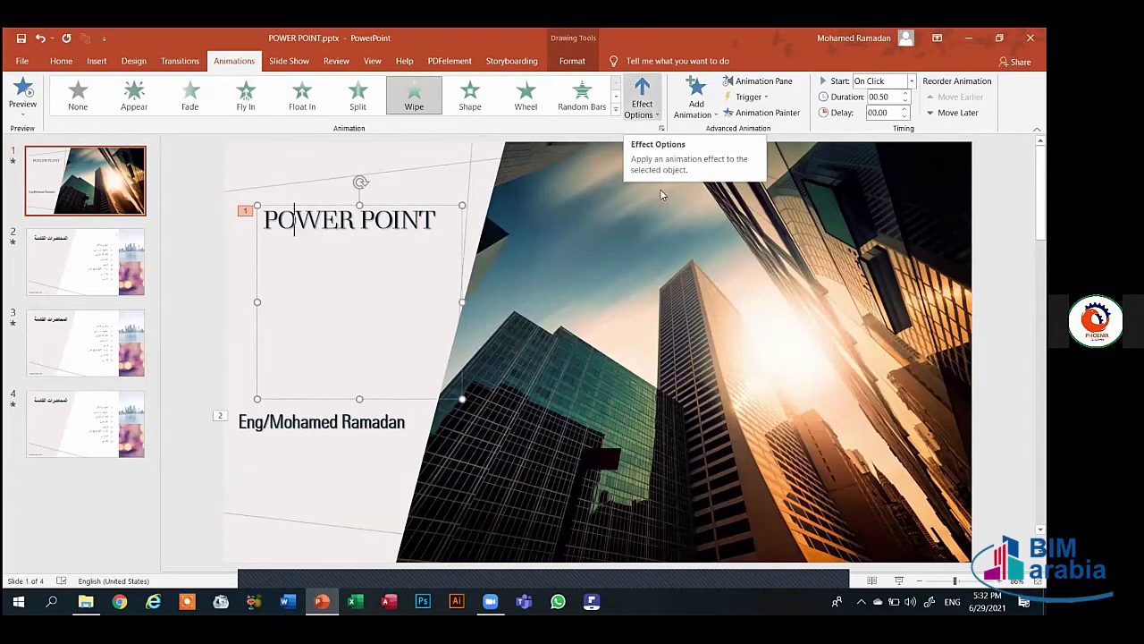
pyautogui.click(24, 87)
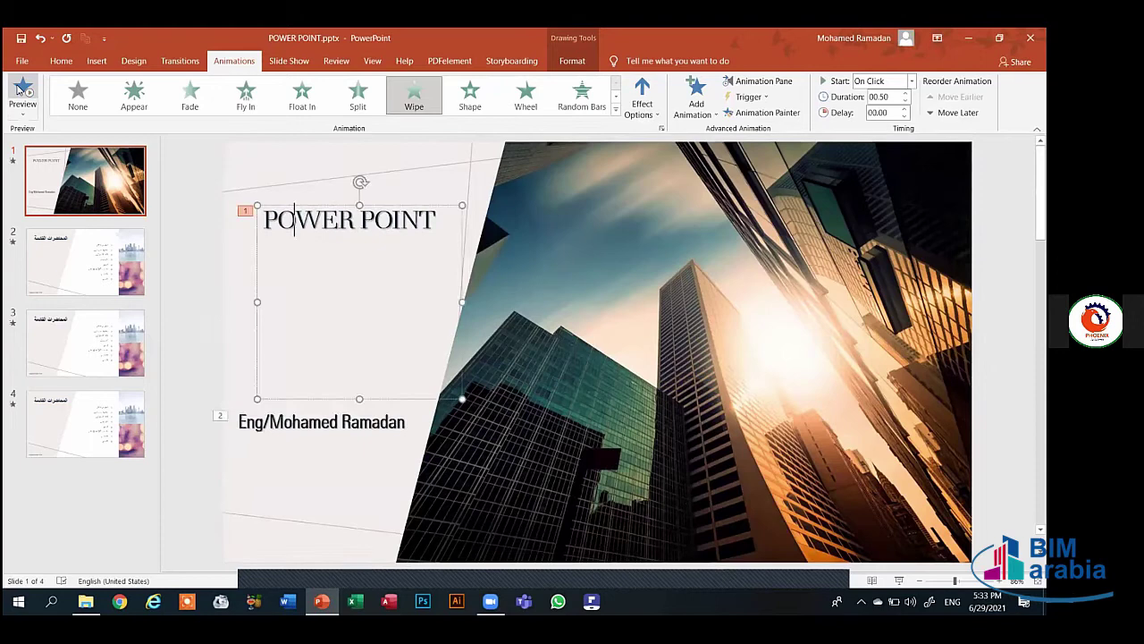
pyautogui.click(19, 87)
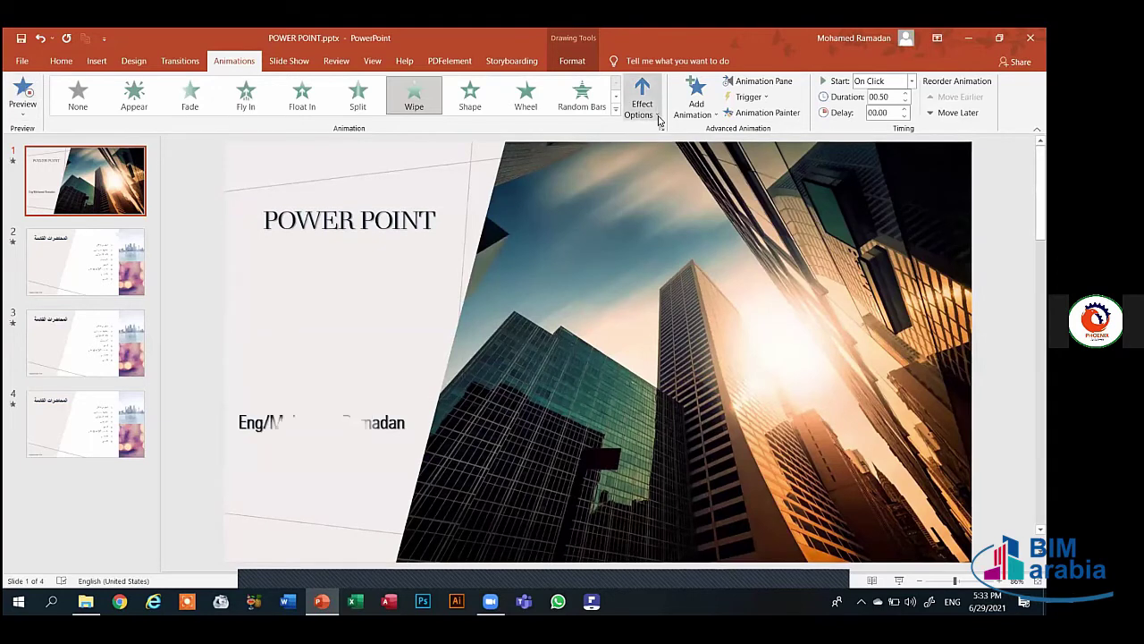
pyautogui.click(643, 105)
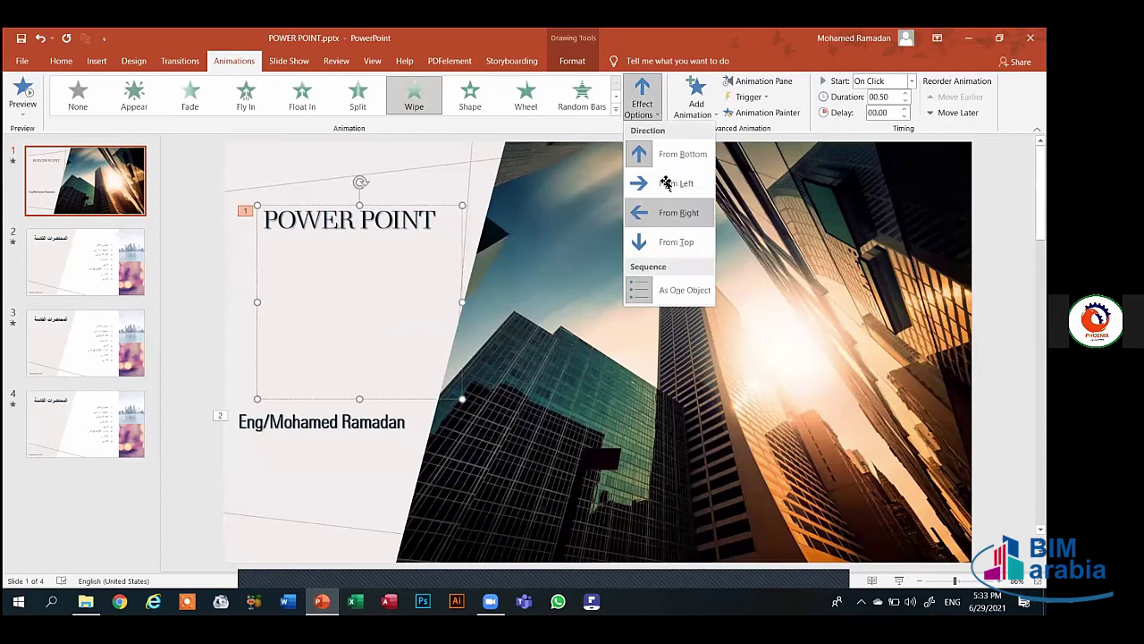
pyautogui.click(670, 183)
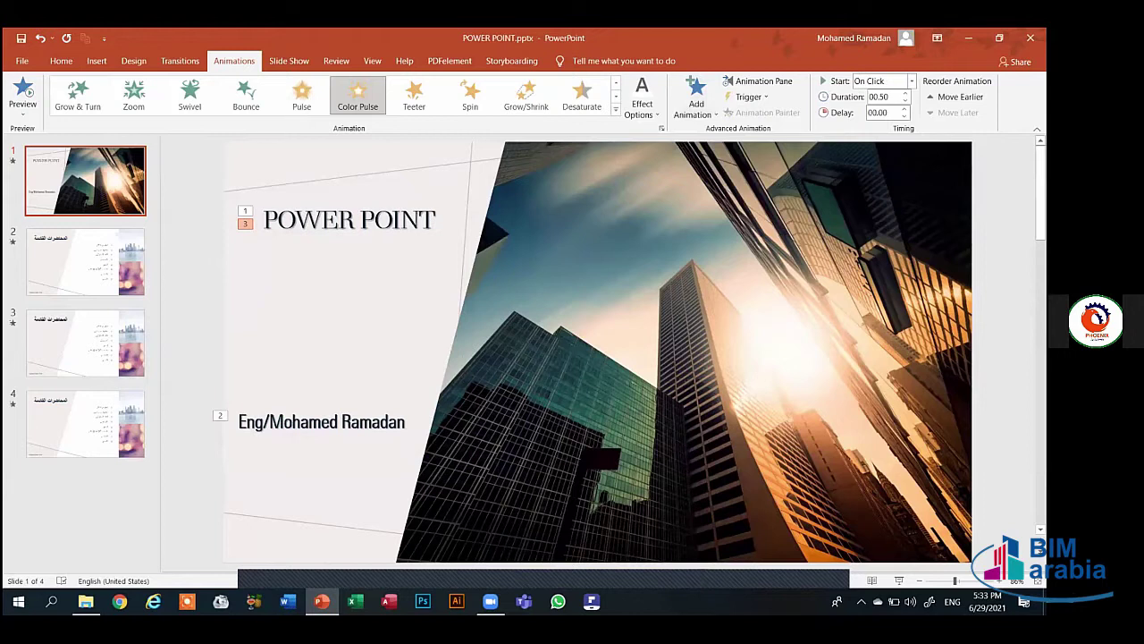
# - Move the title's Color Pulse ahead of the subtitle, then trial and undo a With Previous start
pyautogui.click(954, 97)
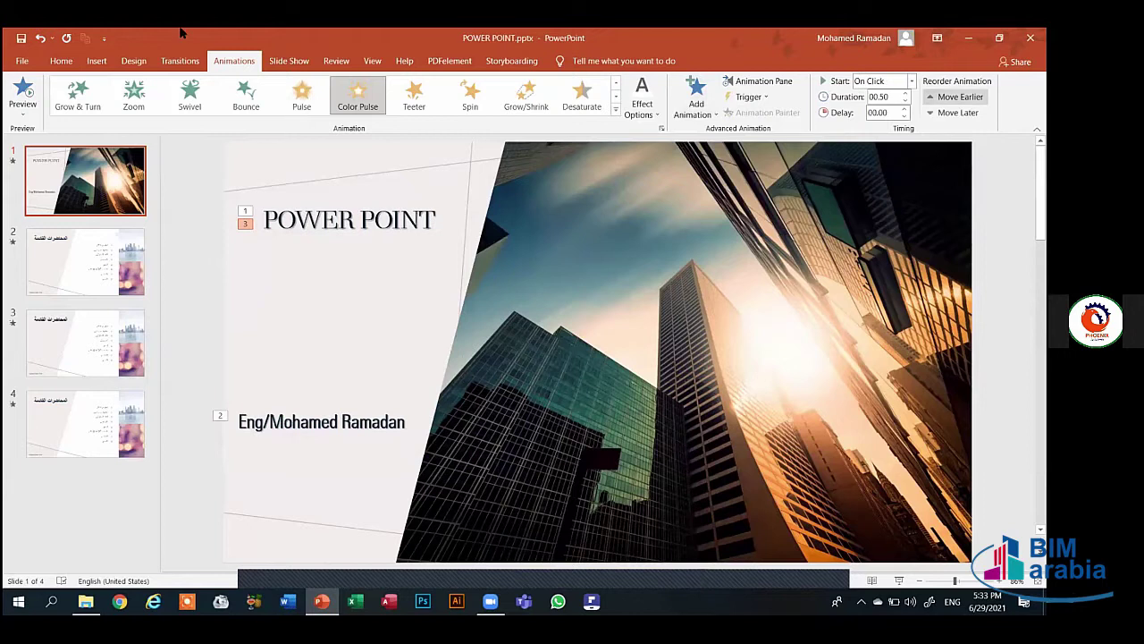
pyautogui.click(22, 95)
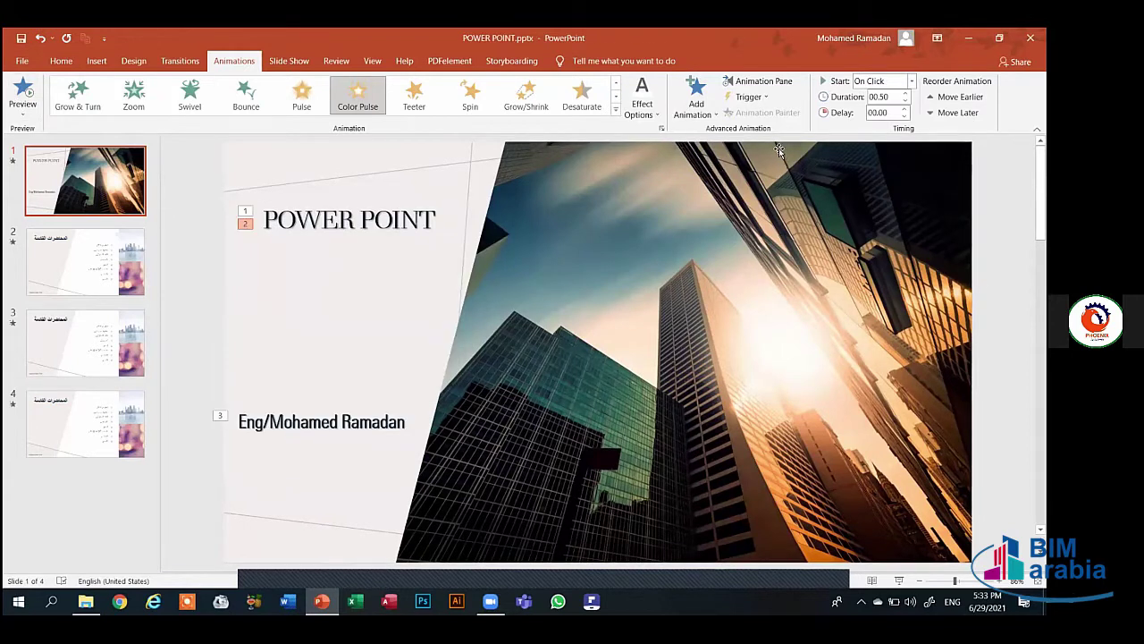
pyautogui.click(785, 87)
pyautogui.click(911, 81)
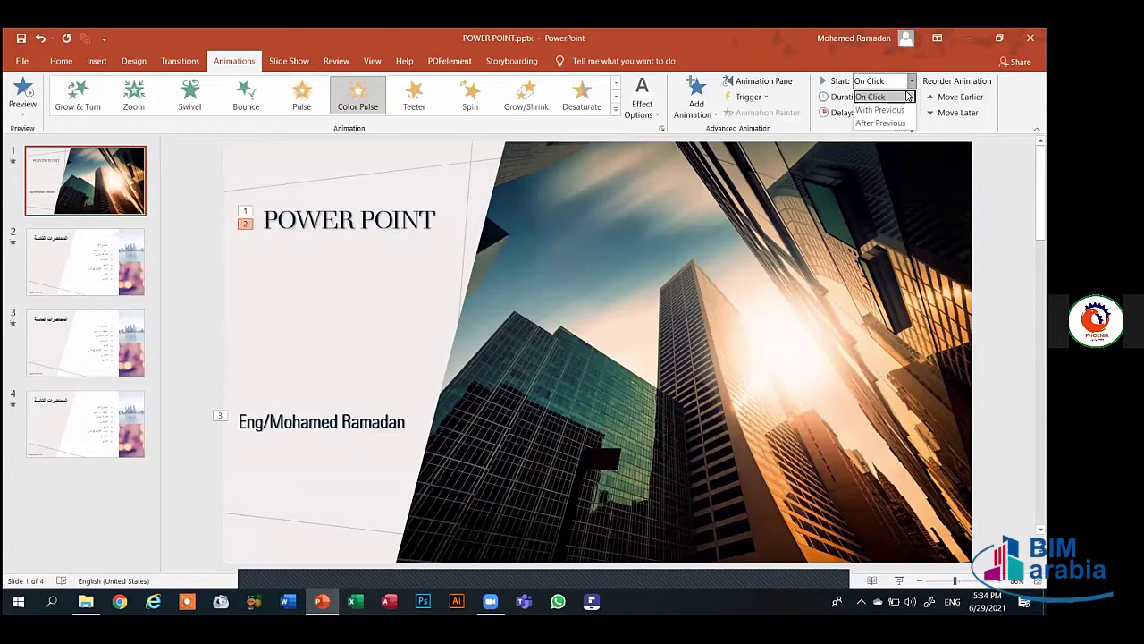
pyautogui.click(890, 111)
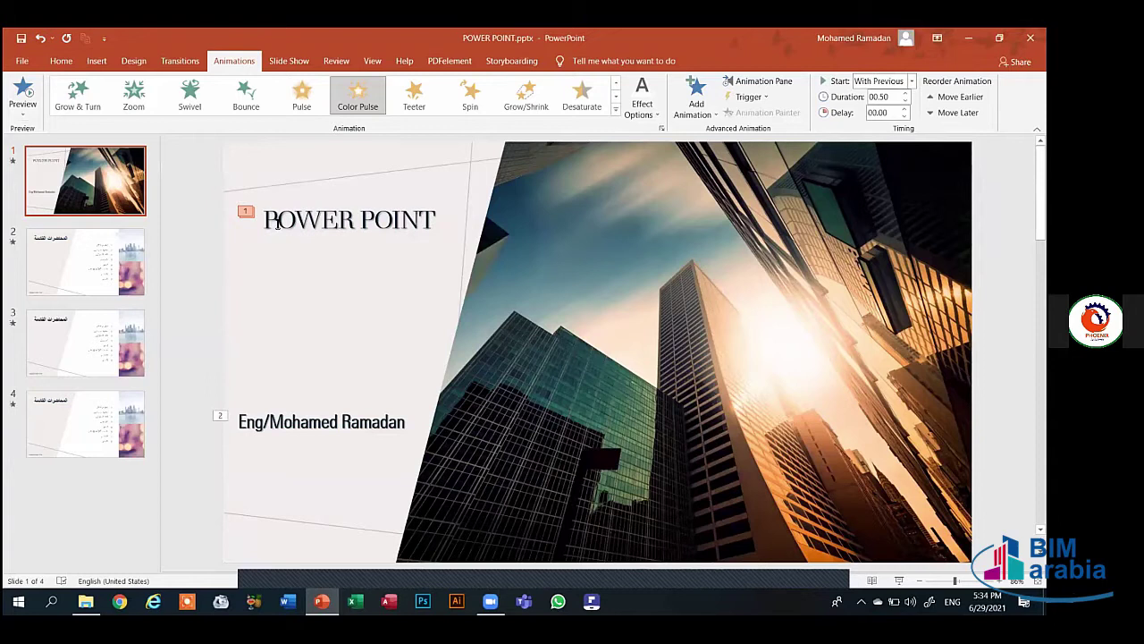
pyautogui.hotkey('ctrl', 'z')
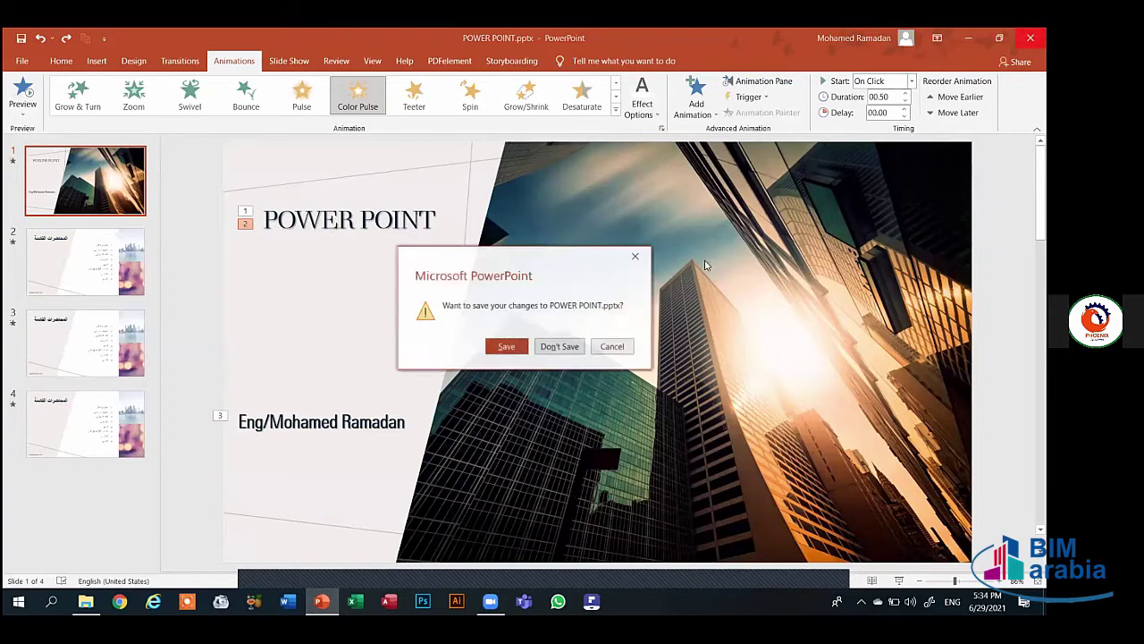
# - Dismiss the save prompt and try With Previous and After Previous starts with a preview
pyautogui.click(636, 260)
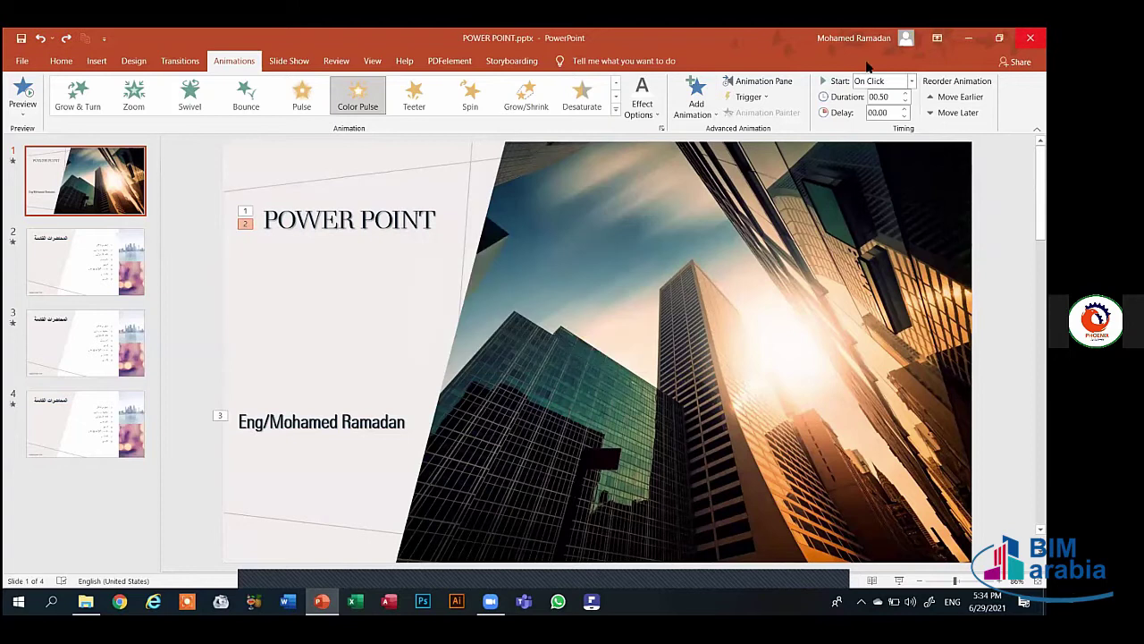
pyautogui.click(912, 81)
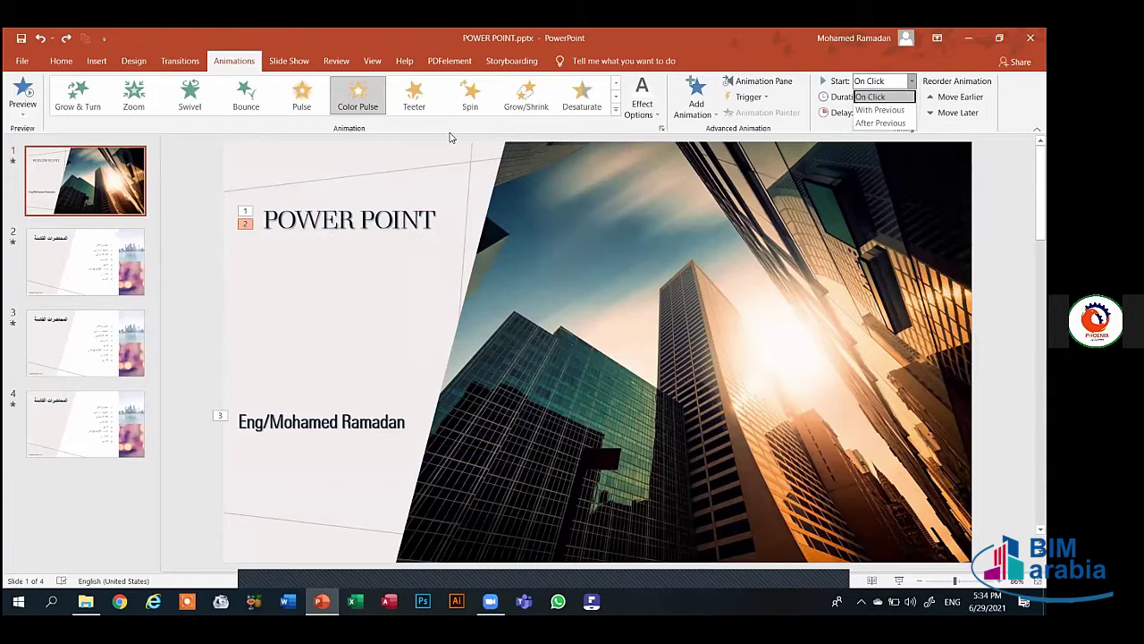
pyautogui.click(881, 110)
pyautogui.click(15, 87)
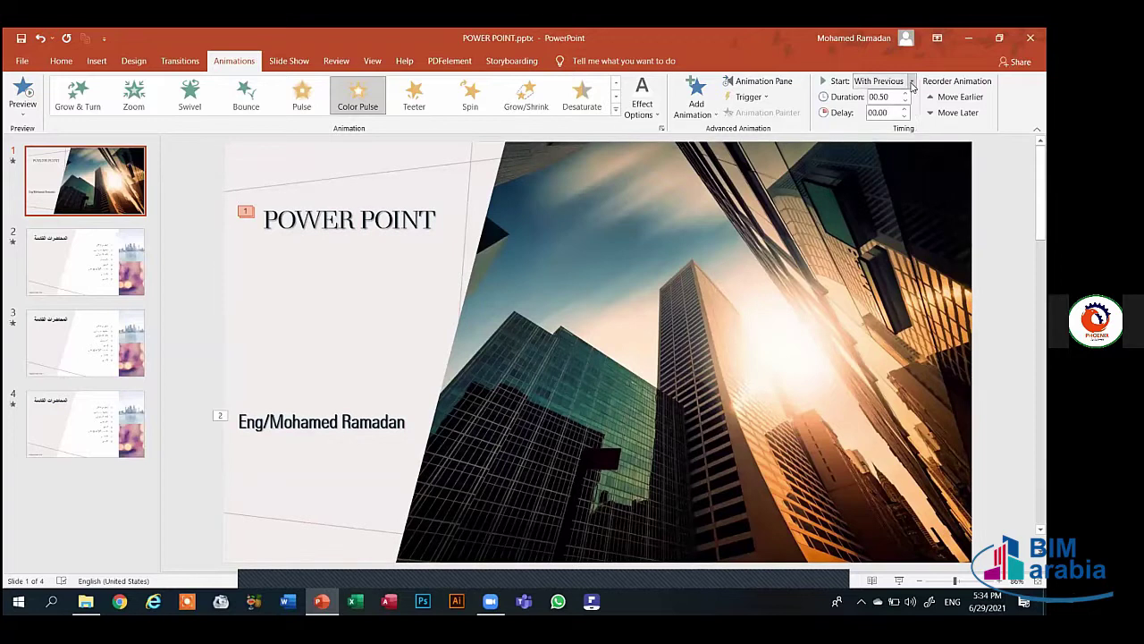
pyautogui.click(911, 82)
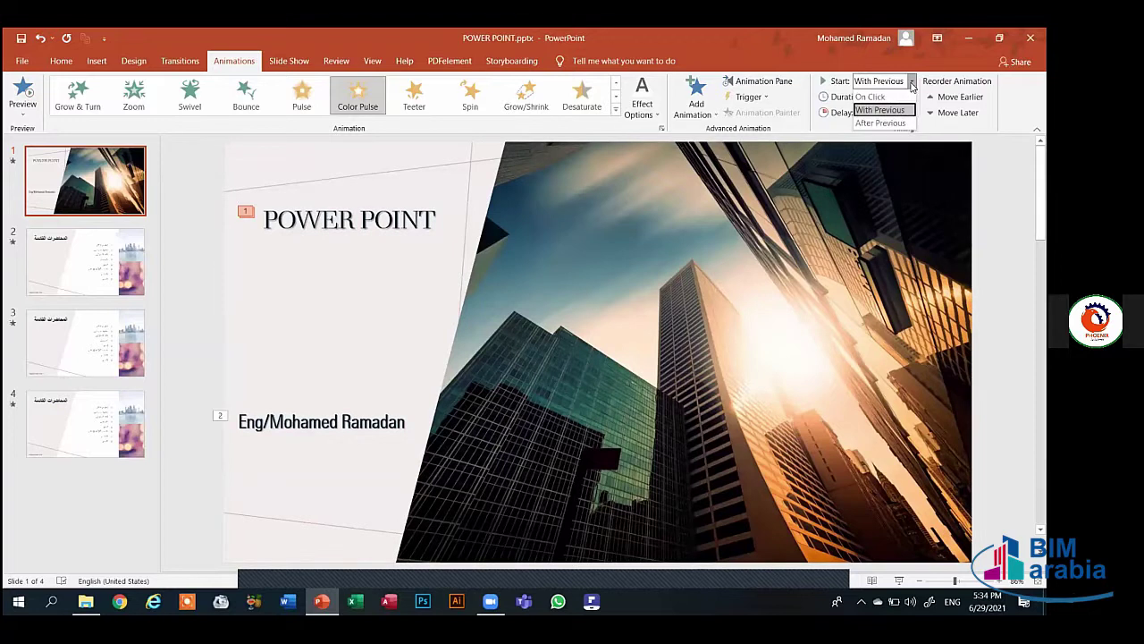
pyautogui.click(885, 123)
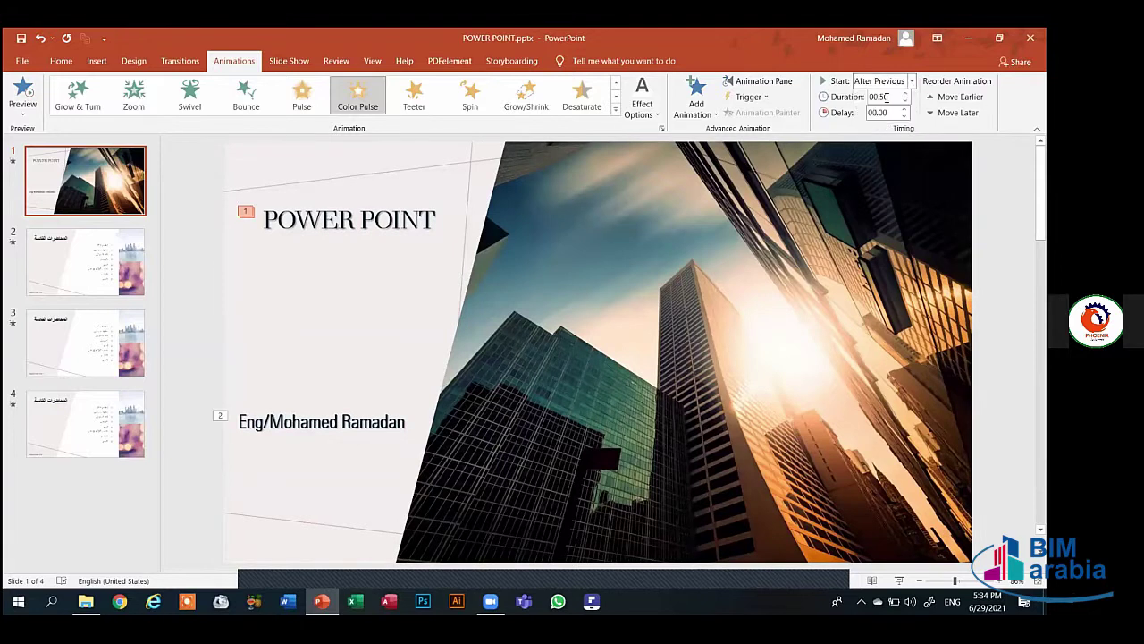
# - Set the Color Pulse back to start On Click and select the subtitle
pyautogui.click(911, 82)
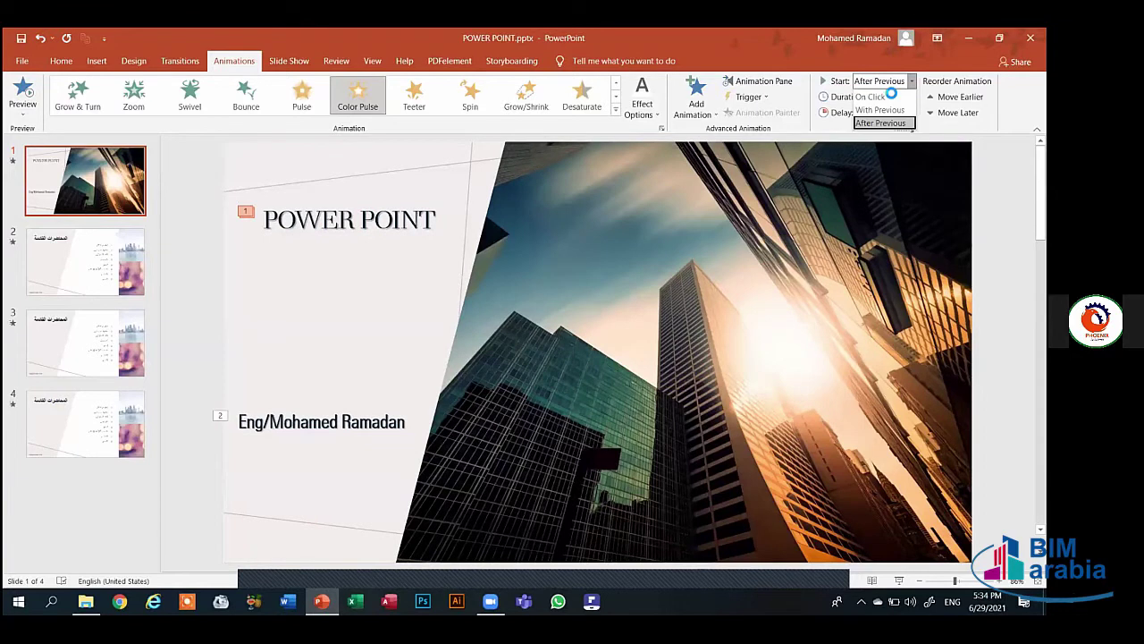
pyautogui.click(891, 96)
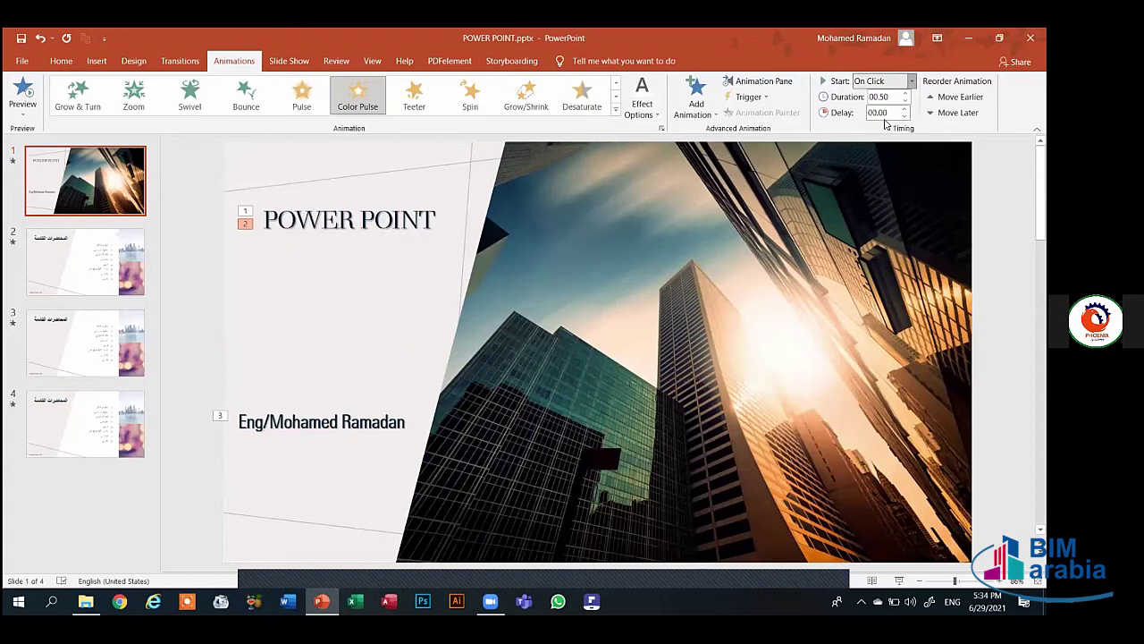
pyautogui.hotkey('ctrl', 'z')
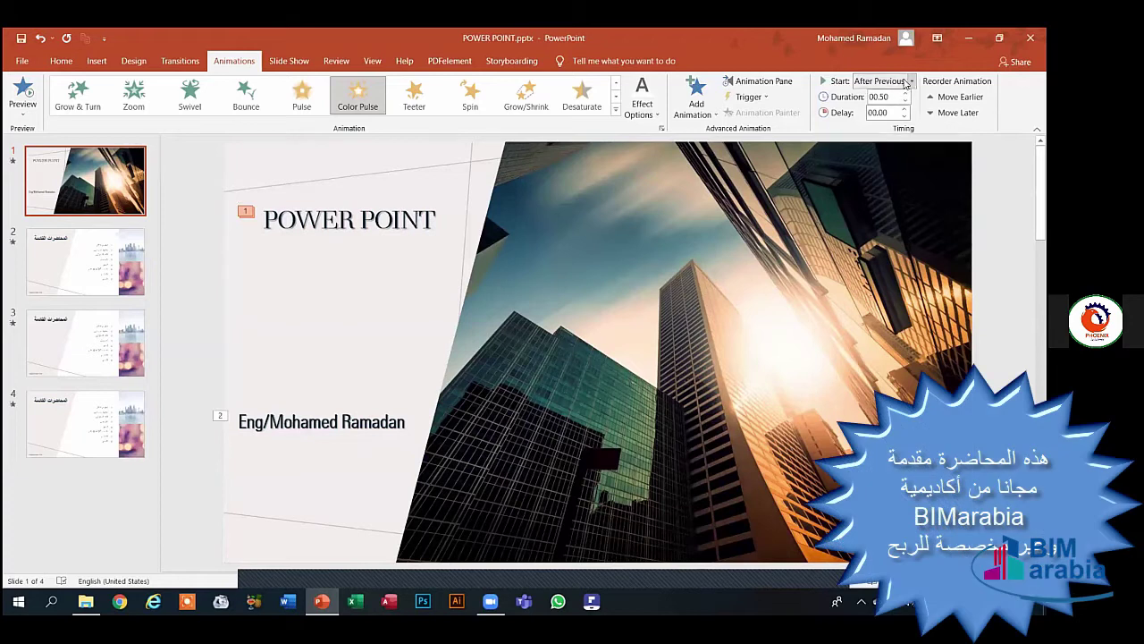
pyautogui.click(906, 81)
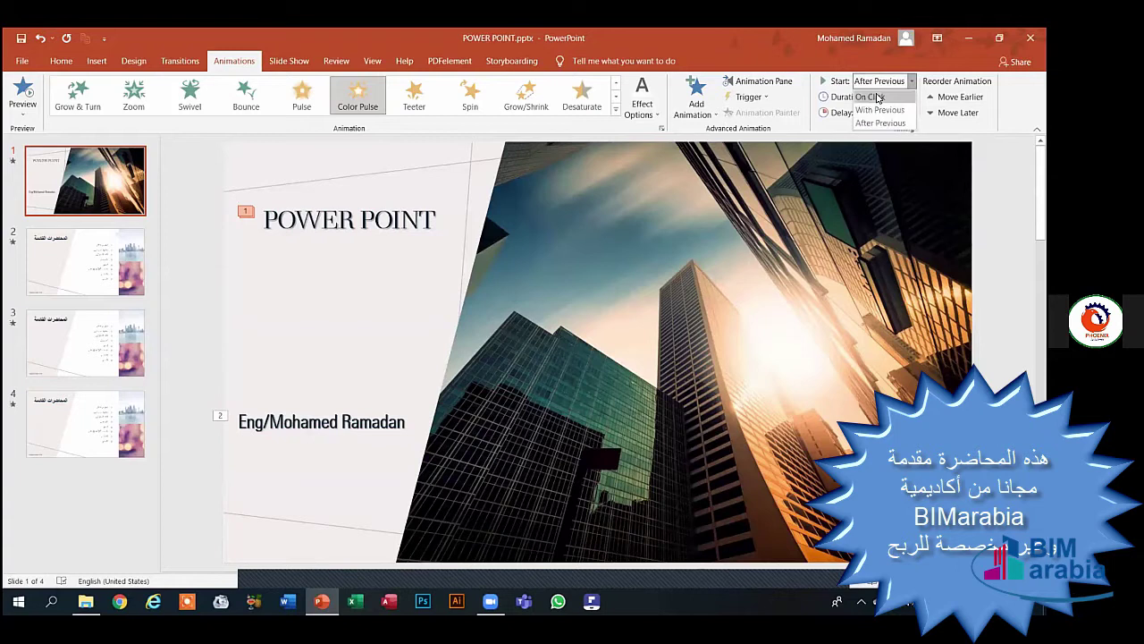
pyautogui.click(872, 97)
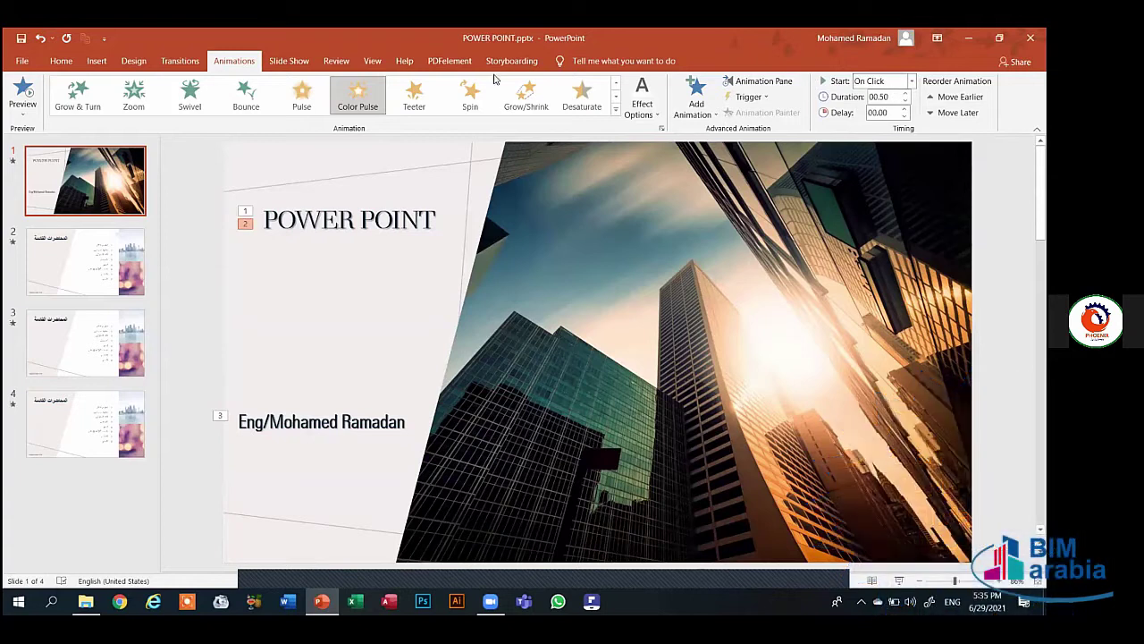
pyautogui.click(318, 422)
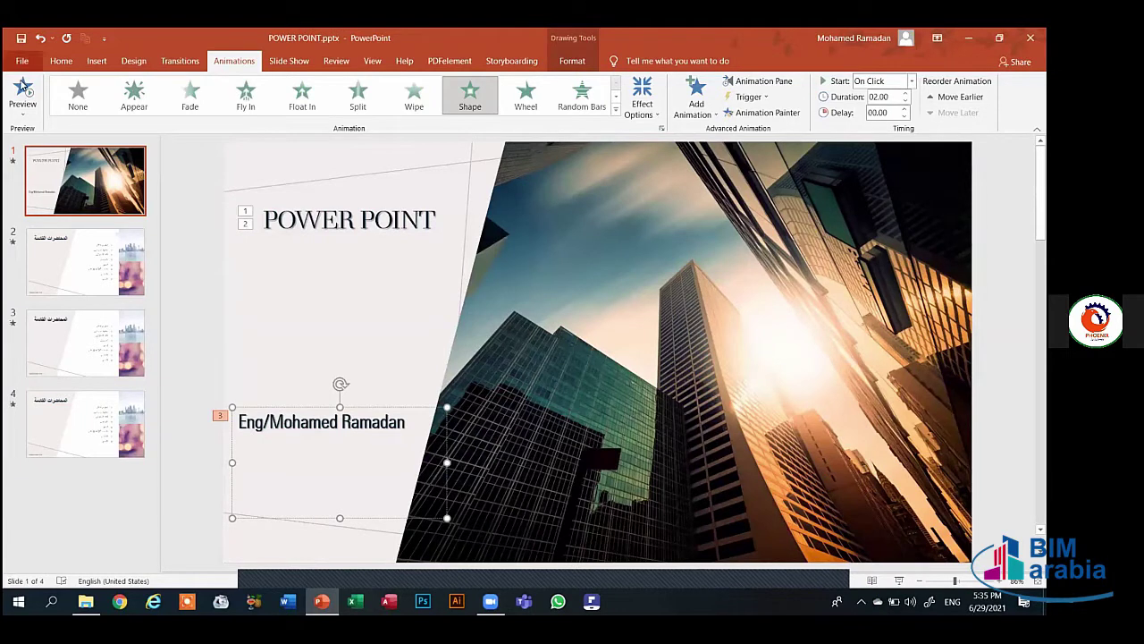
# - Lengthen the subtitle's Shape animation duration to 06.00 seconds and preview it
pyautogui.click(24, 89)
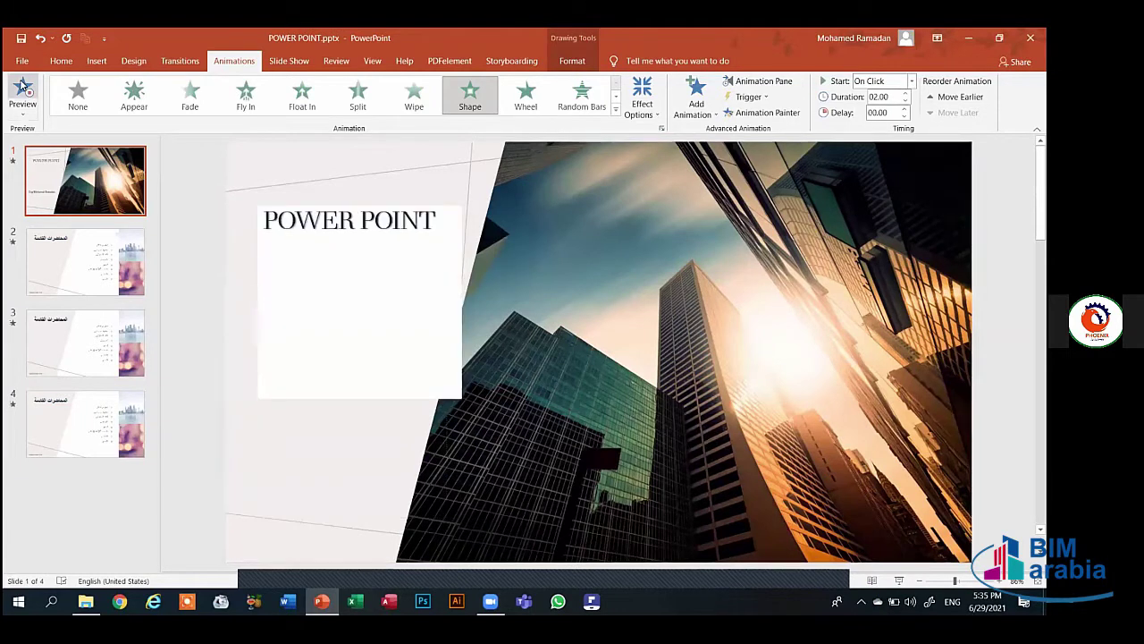
pyautogui.click(904, 93)
pyautogui.click(904, 93)
pyautogui.click(904, 93)
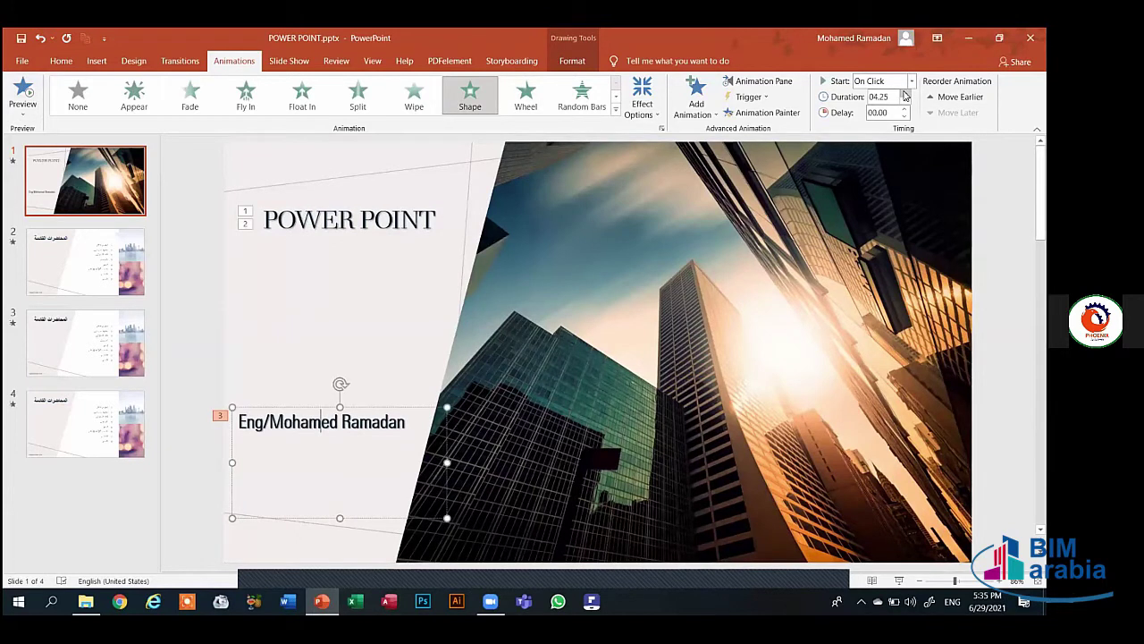
pyautogui.click(904, 93)
pyautogui.click(903, 93)
pyautogui.click(904, 93)
pyautogui.click(904, 93)
pyautogui.click(27, 96)
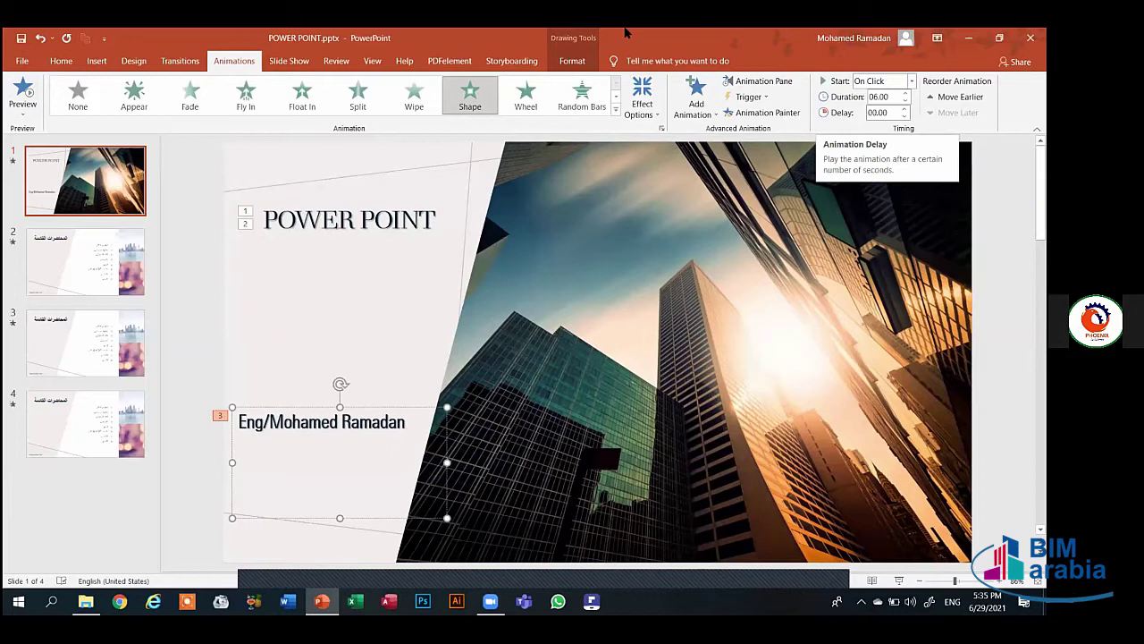
# - Raise the POWER POINT title animation's delay to 03.00 seconds
pyautogui.click(356, 204)
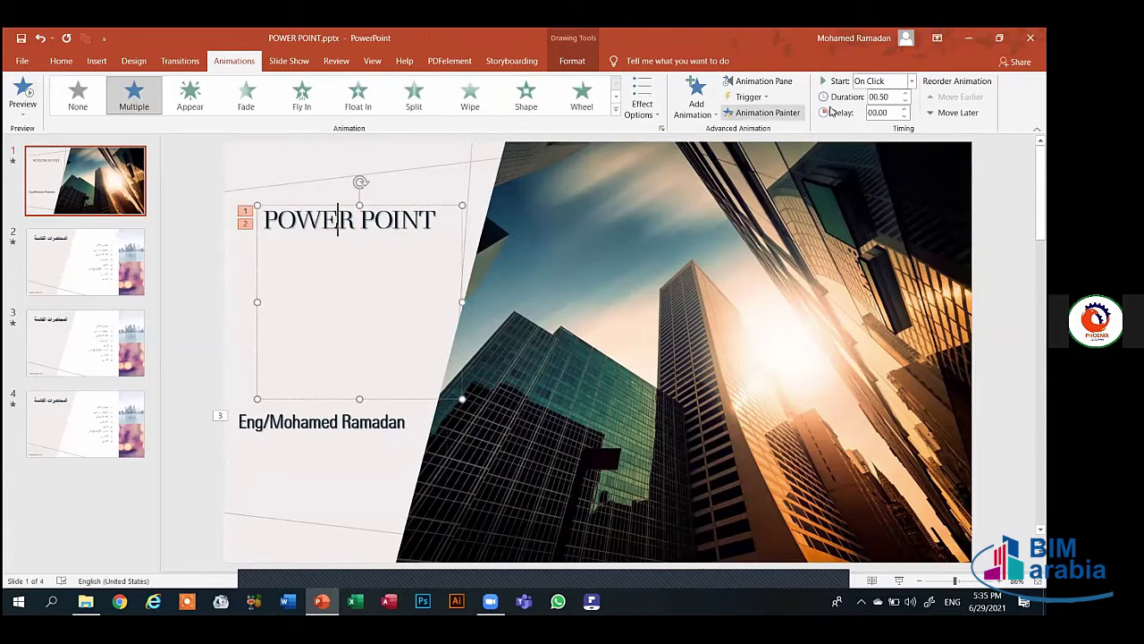
pyautogui.click(901, 110)
pyautogui.click(901, 108)
pyautogui.click(902, 108)
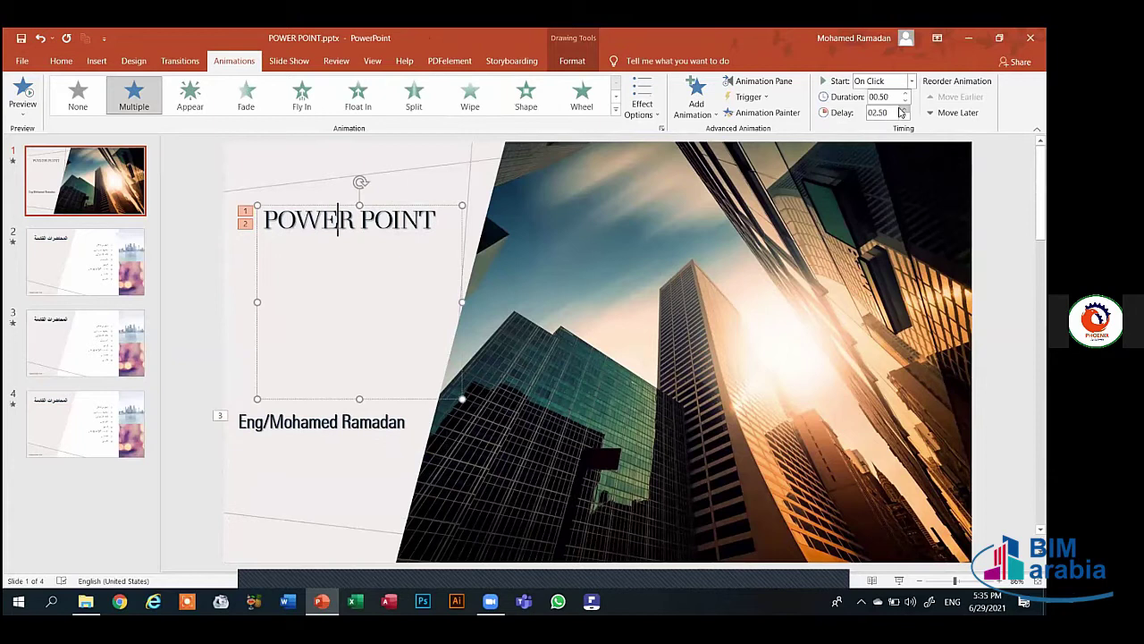
pyautogui.click(901, 108)
pyautogui.click(901, 109)
# - Raise the subtitle animation's delay to 03.00 seconds
pyautogui.click(306, 452)
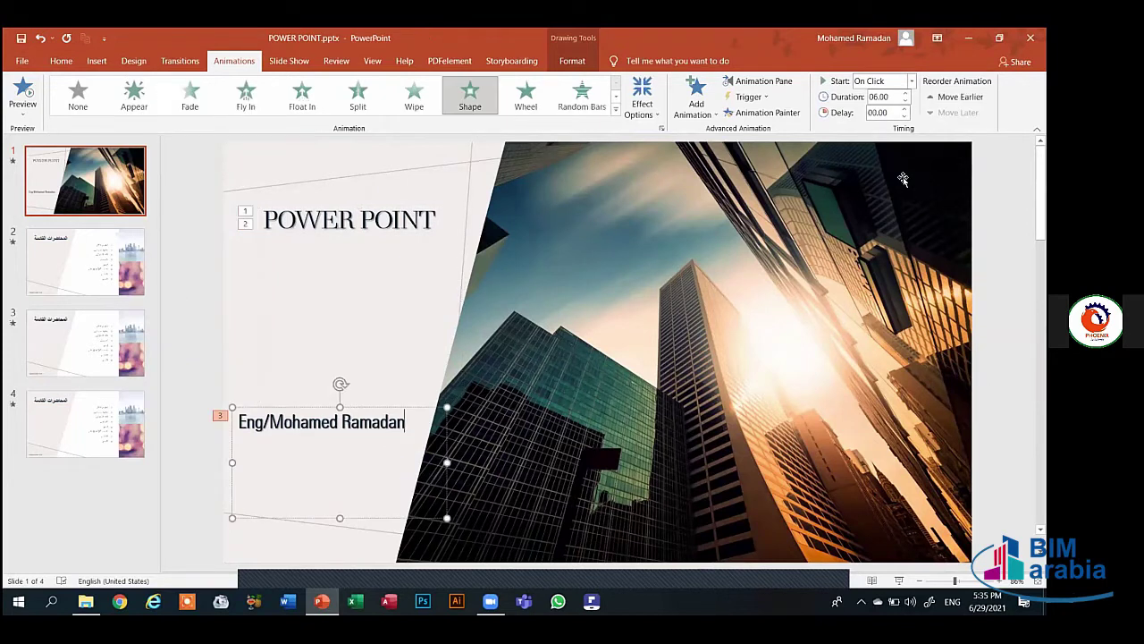
pyautogui.click(904, 108)
pyautogui.click(903, 108)
pyautogui.click(904, 108)
pyautogui.click(904, 108)
pyautogui.click(904, 108)
pyautogui.click(903, 108)
pyautogui.click(904, 109)
pyautogui.click(904, 108)
pyautogui.click(903, 108)
pyautogui.click(904, 108)
pyautogui.click(904, 108)
pyautogui.click(21, 92)
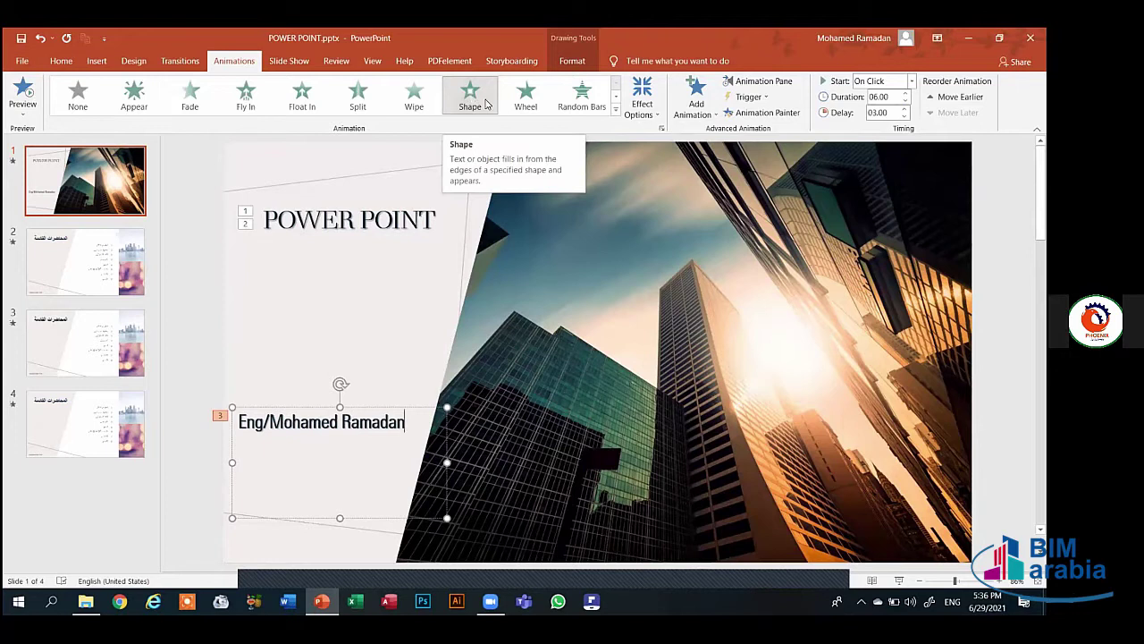
# - Apply the Shape entrance to the subtitle with a Plus reveal shape
pyautogui.click(480, 101)
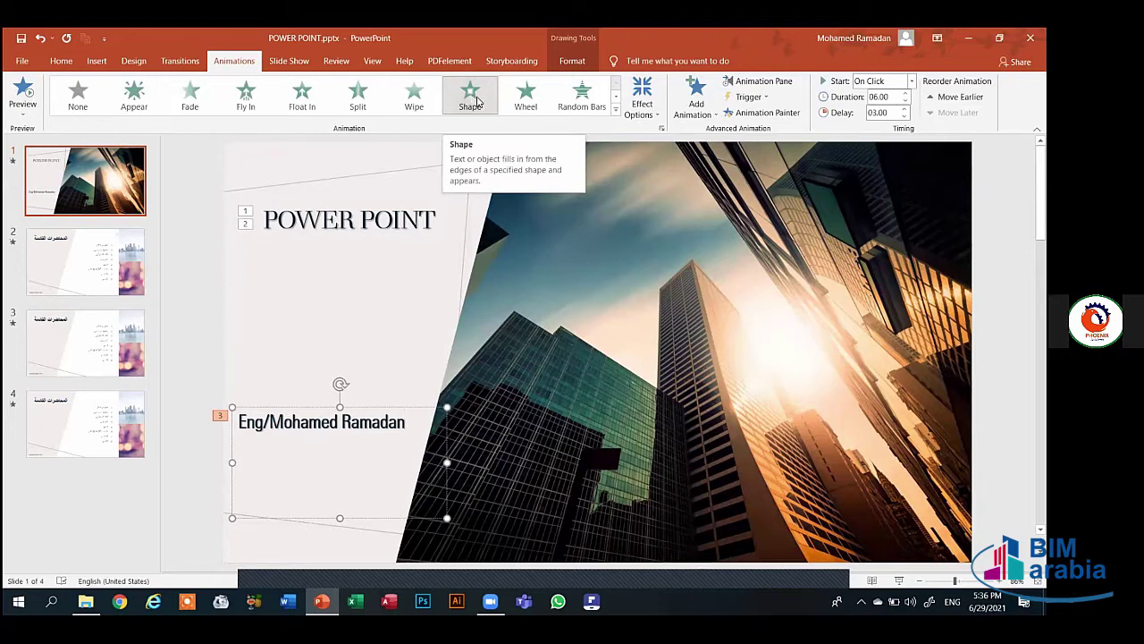
pyautogui.click(643, 105)
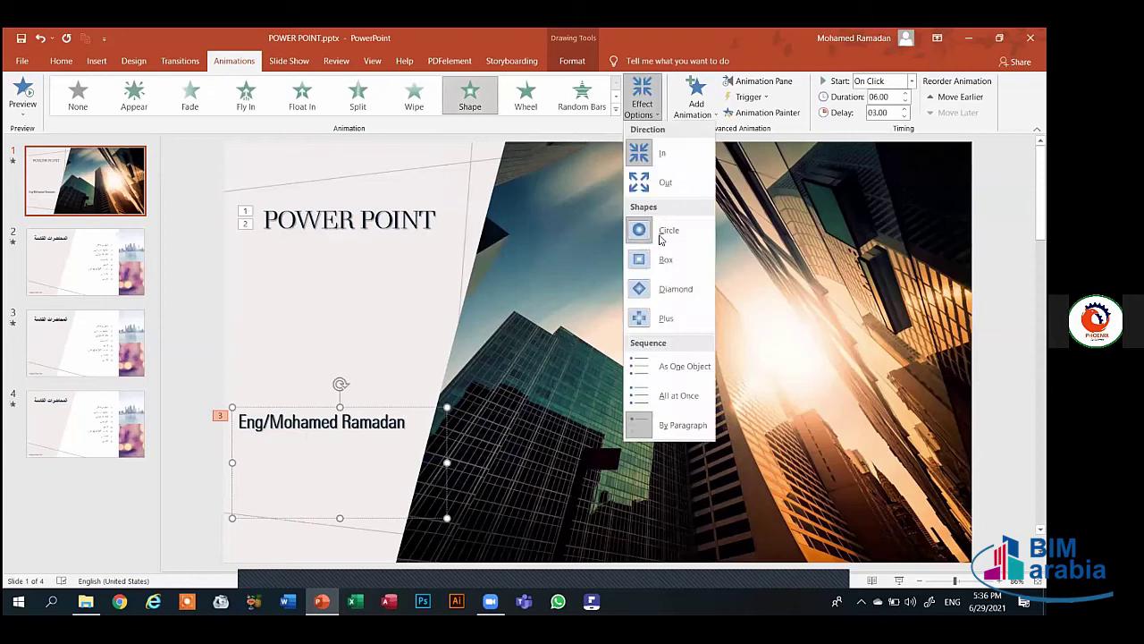
pyautogui.click(648, 237)
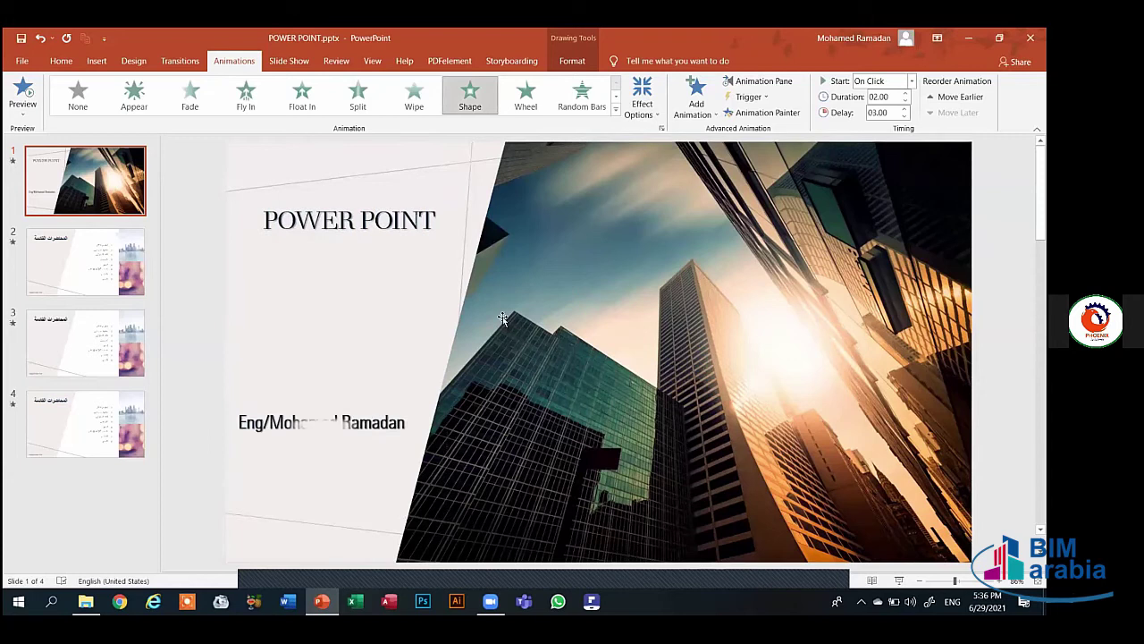
pyautogui.click(642, 100)
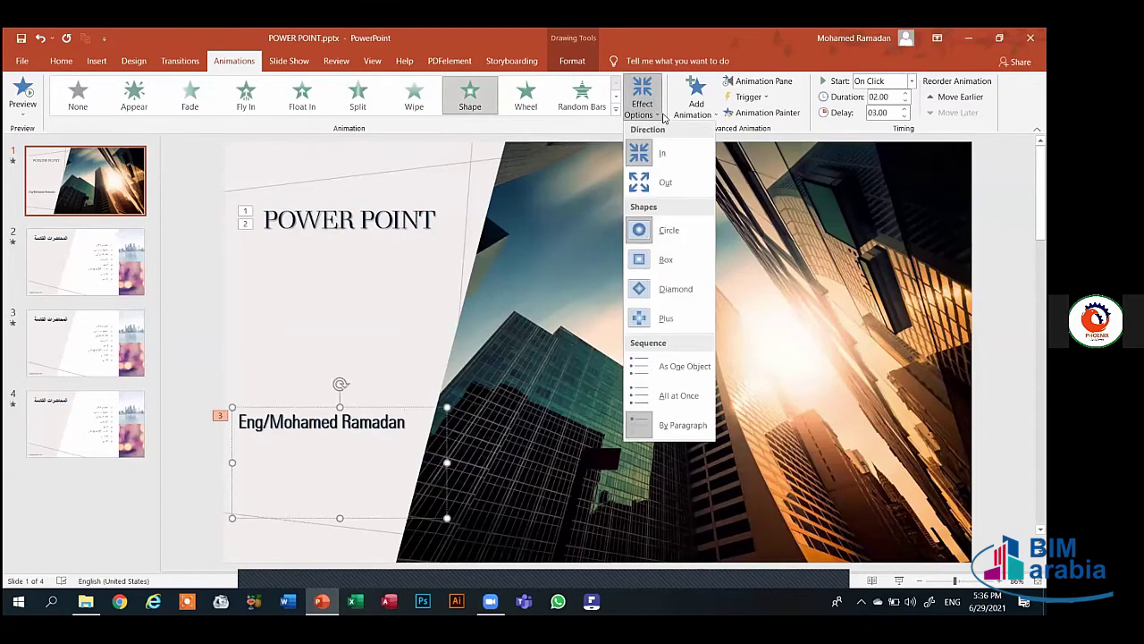
pyautogui.click(666, 316)
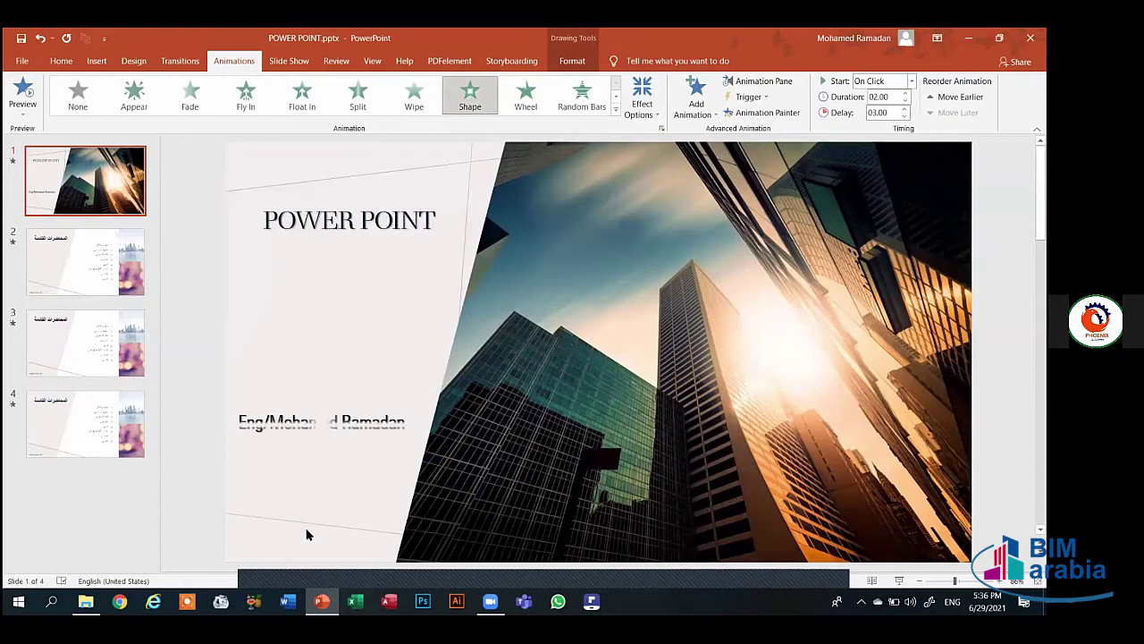
# - Set the subtitle's Shape animation sequence to By Paragraph, then deselect the slide
pyautogui.click(640, 105)
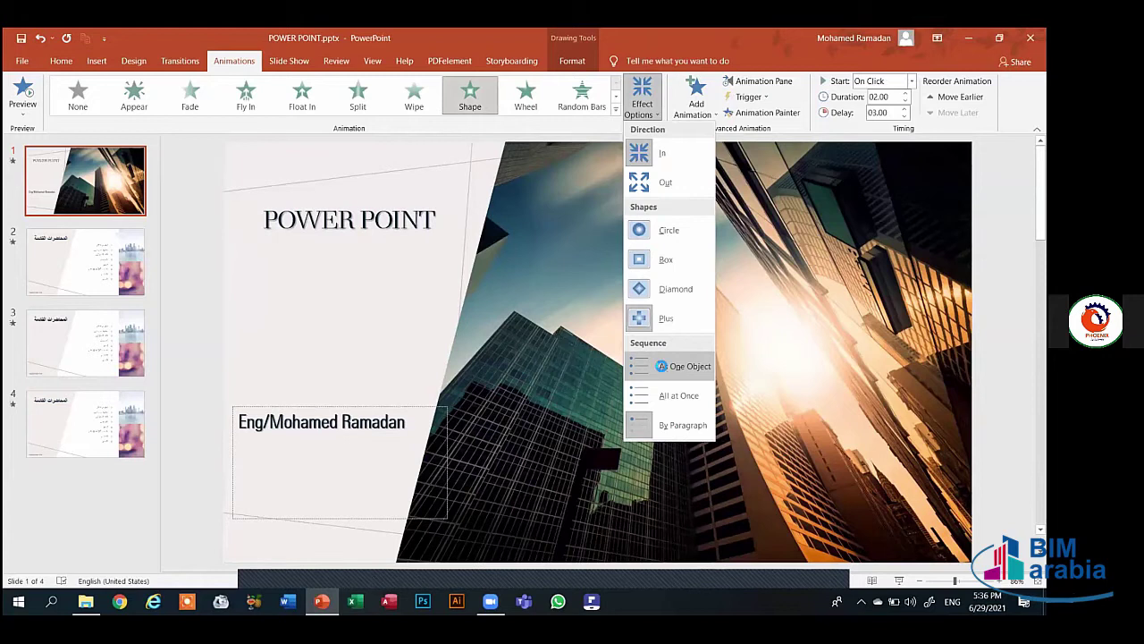
pyautogui.click(663, 370)
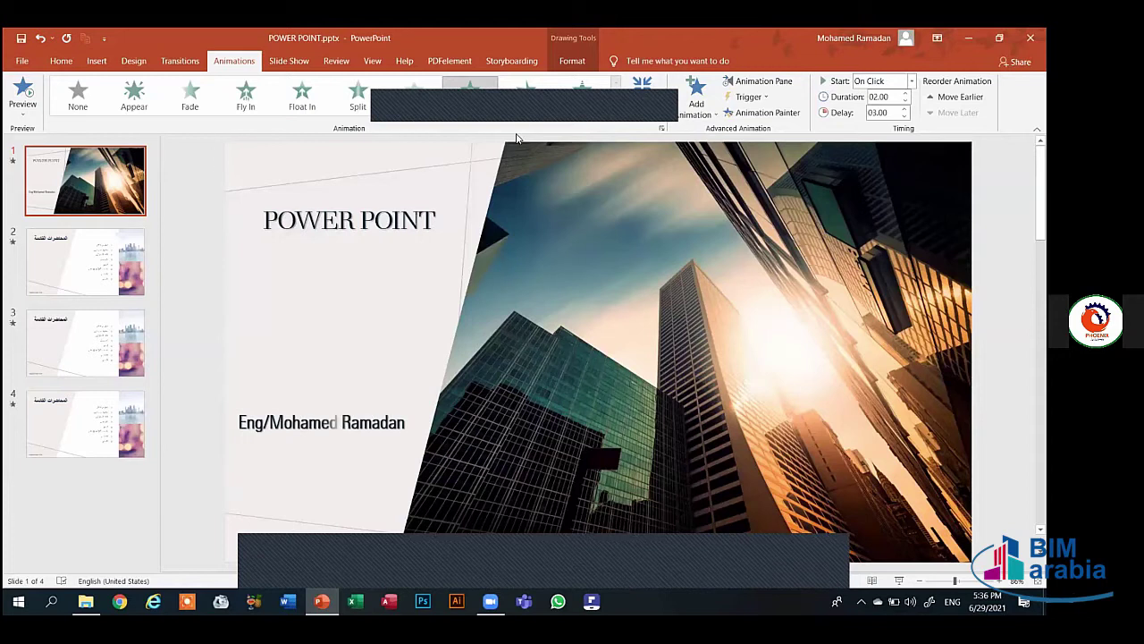
pyautogui.click(647, 97)
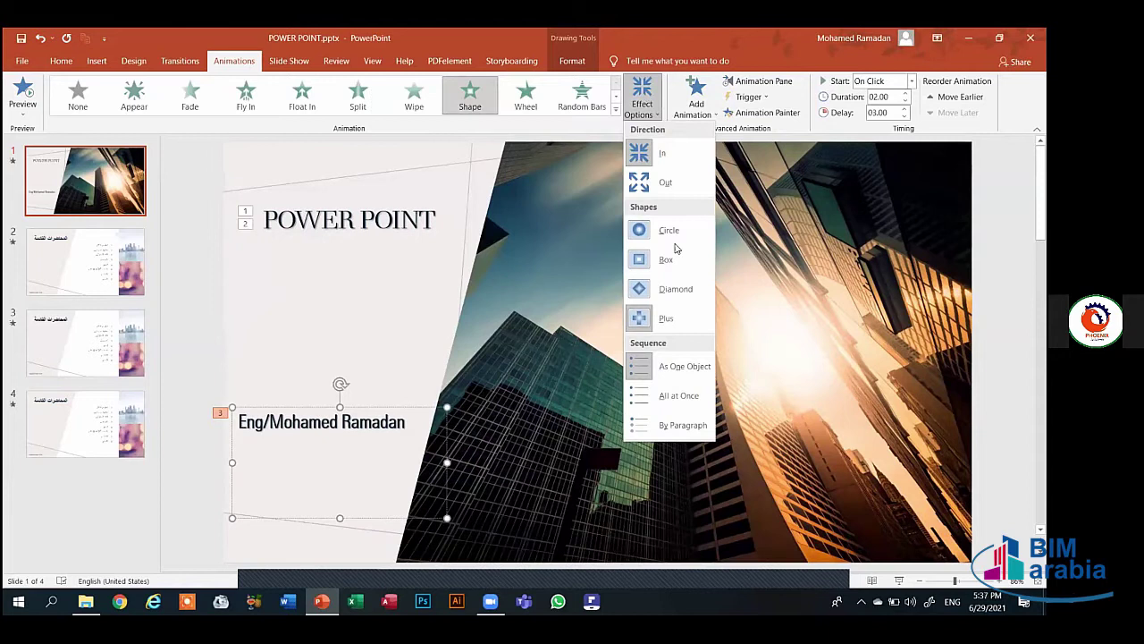
pyautogui.click(666, 425)
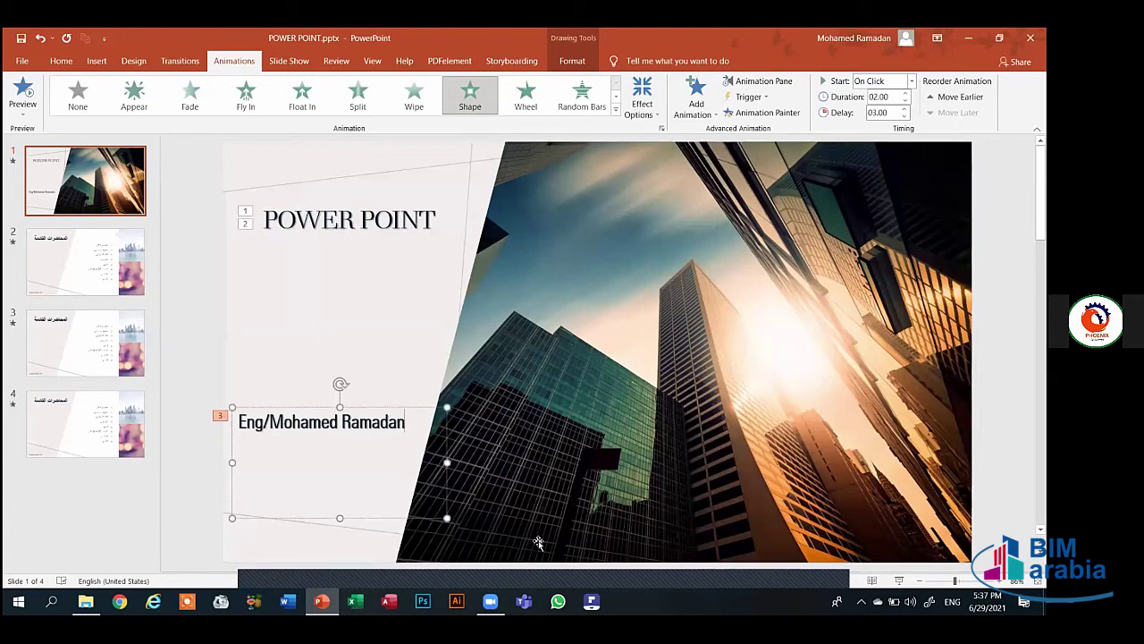
pyautogui.moveTo(827, 546)
pyautogui.click(273, 292)
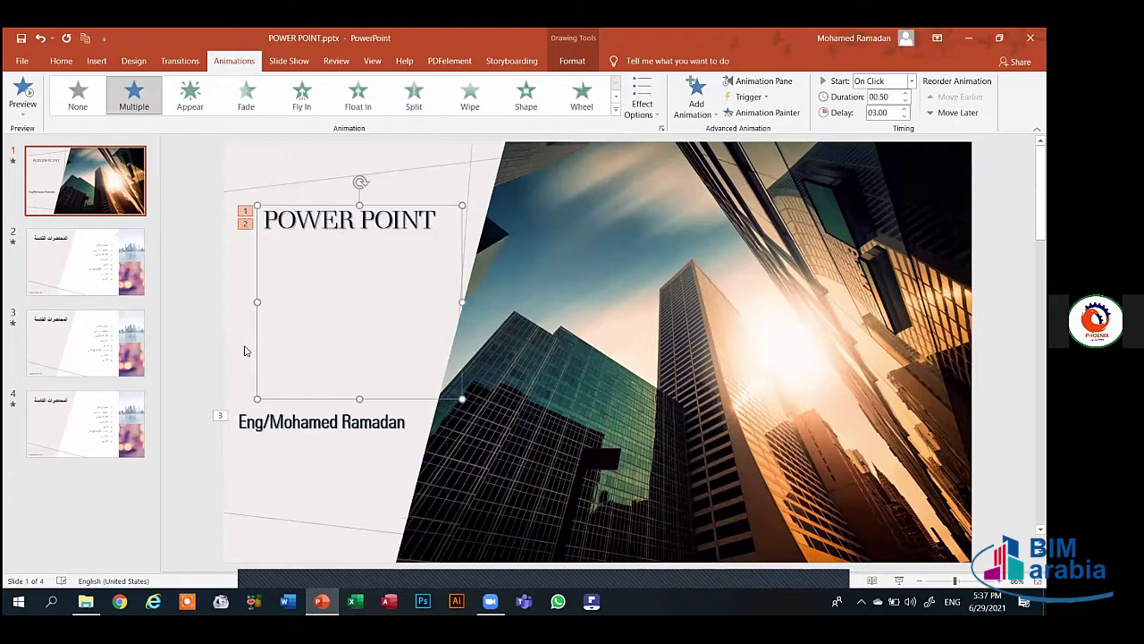
pyautogui.click(761, 253)
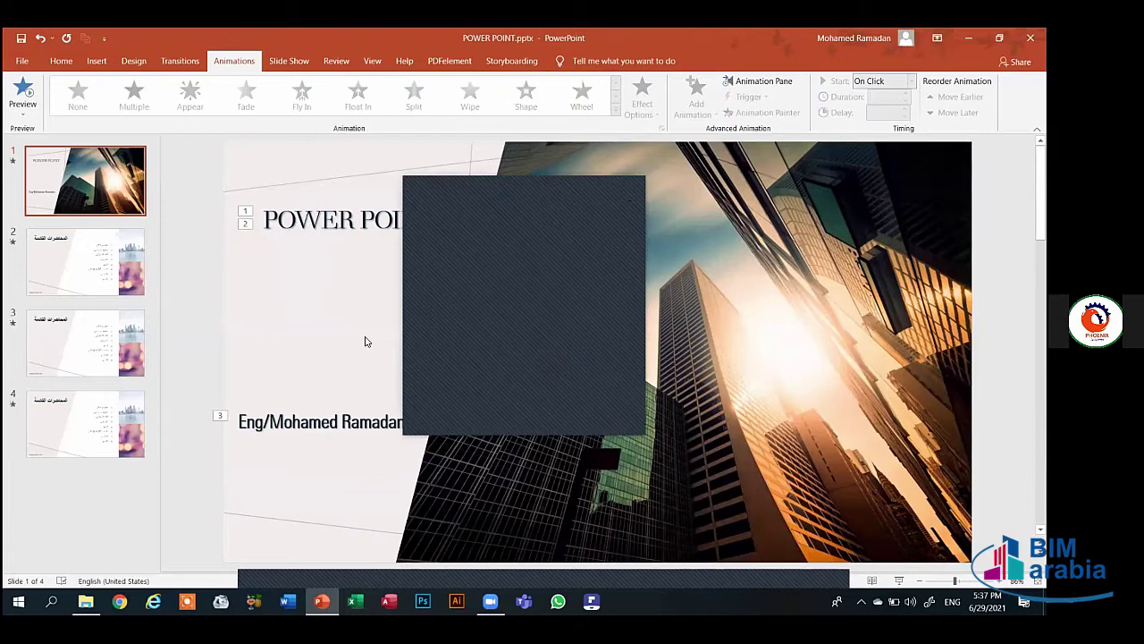
# - Show slide 3's upcoming-lectures list and confirm Custom Shows has none defined
pyautogui.click(301, 63)
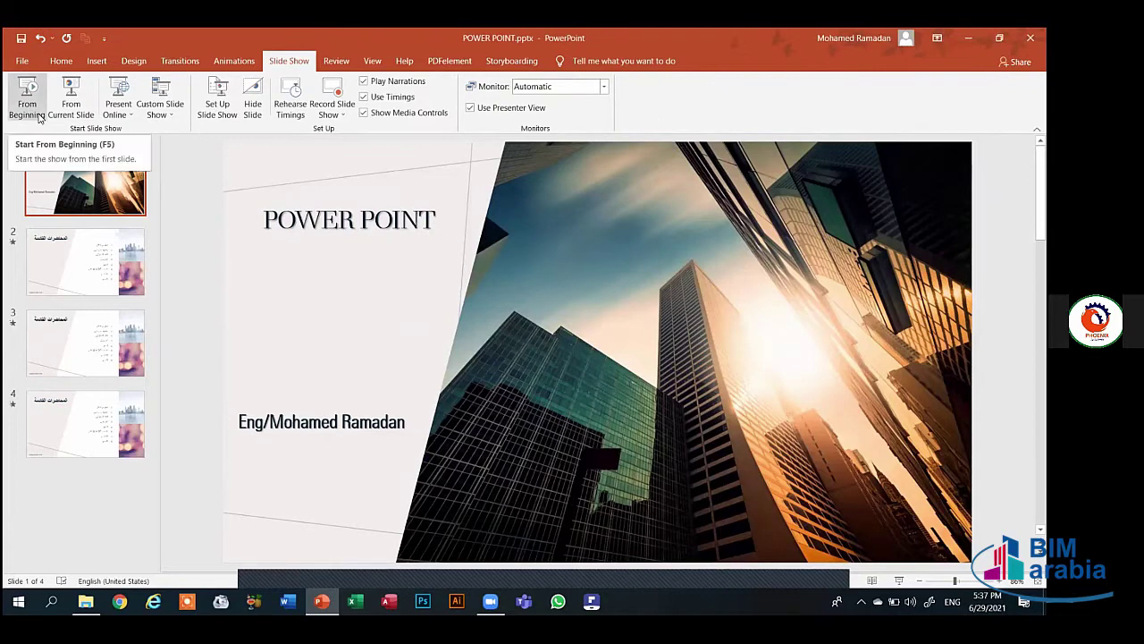
pyautogui.click(106, 355)
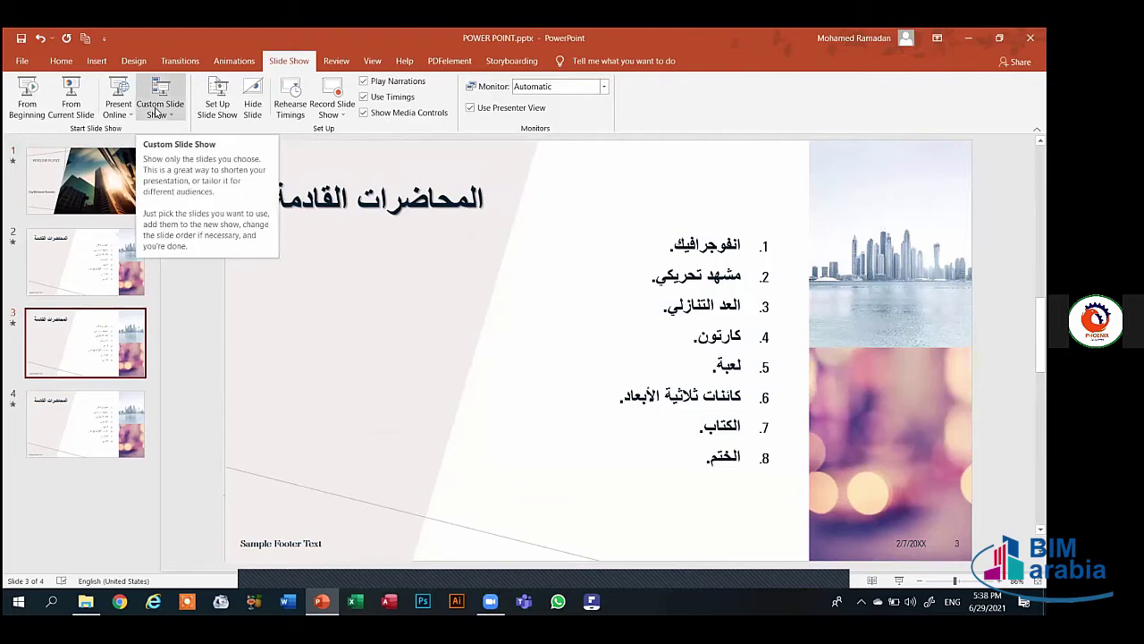
pyautogui.click(158, 112)
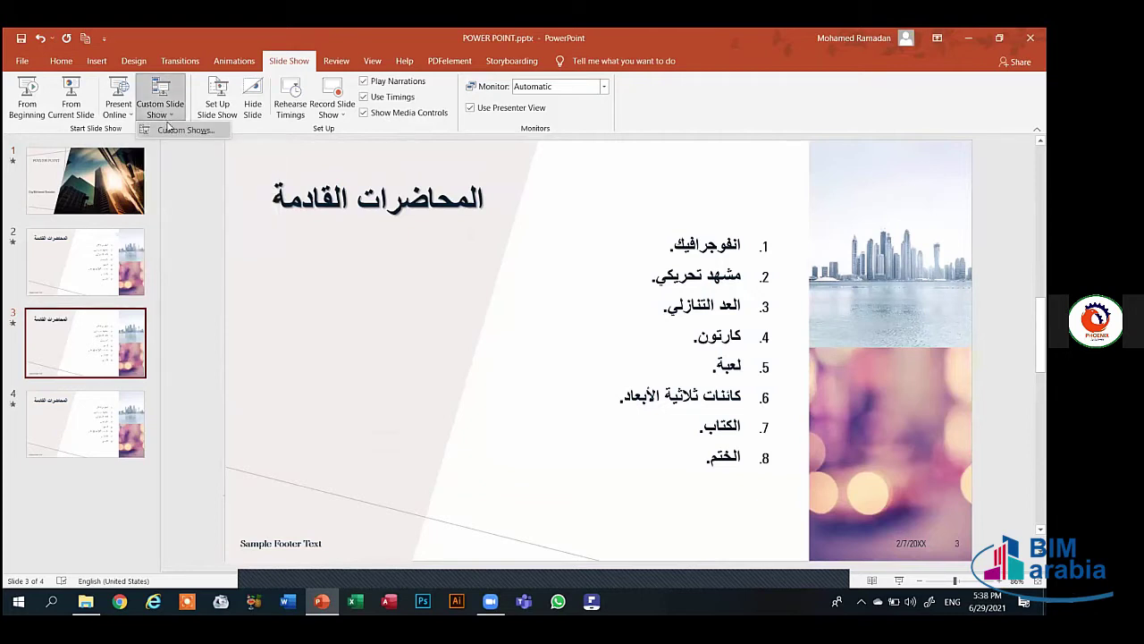
pyautogui.click(170, 130)
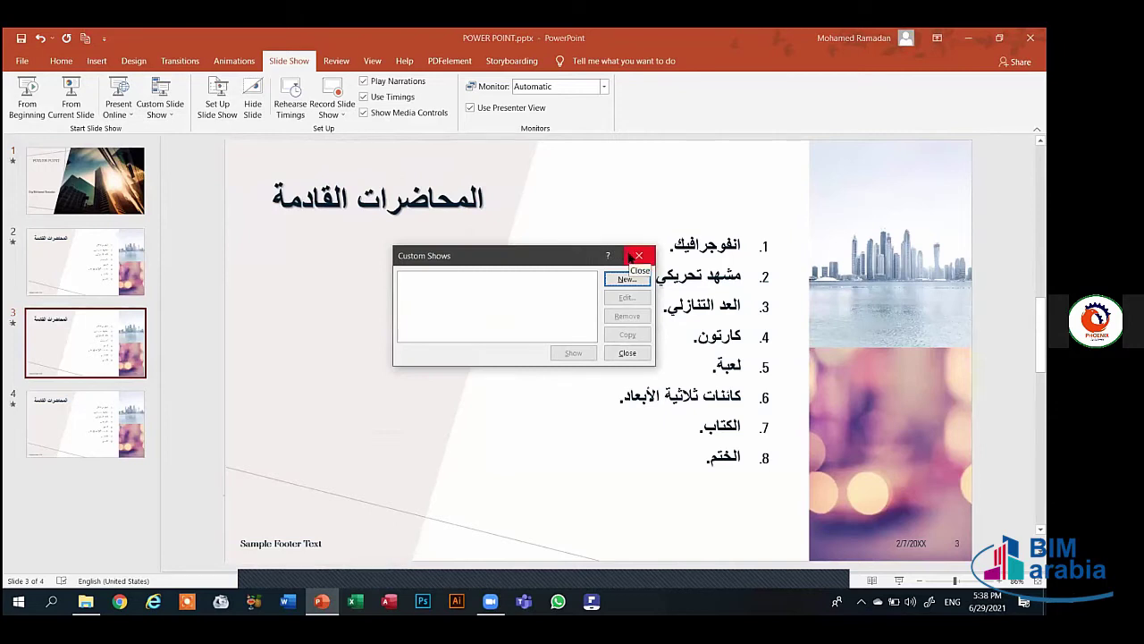
pyautogui.click(637, 256)
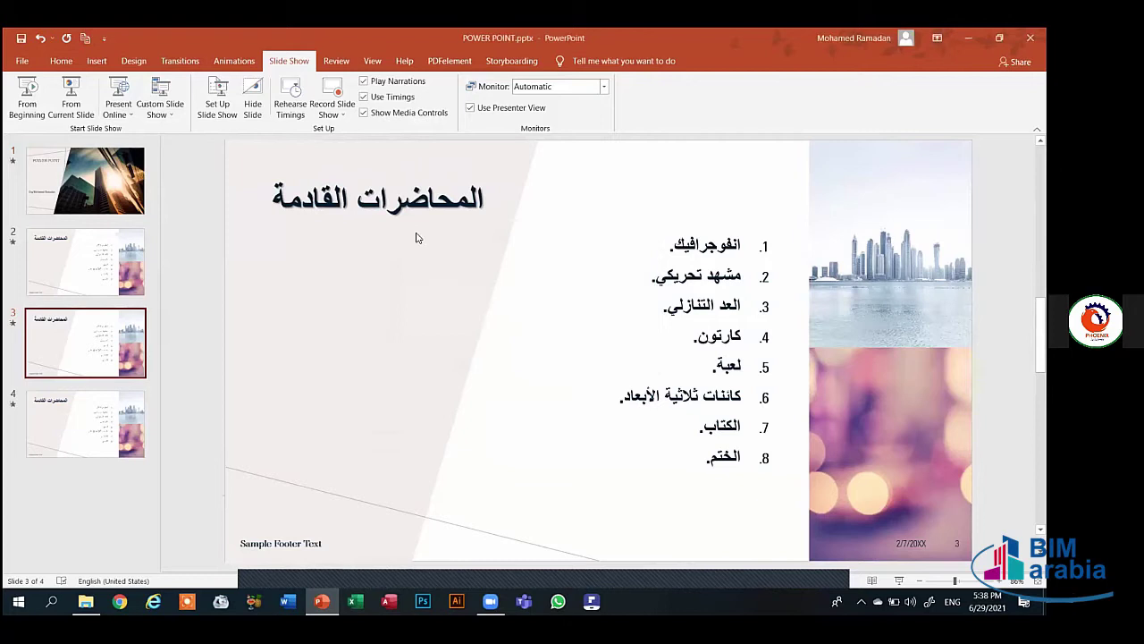
pyautogui.click(254, 108)
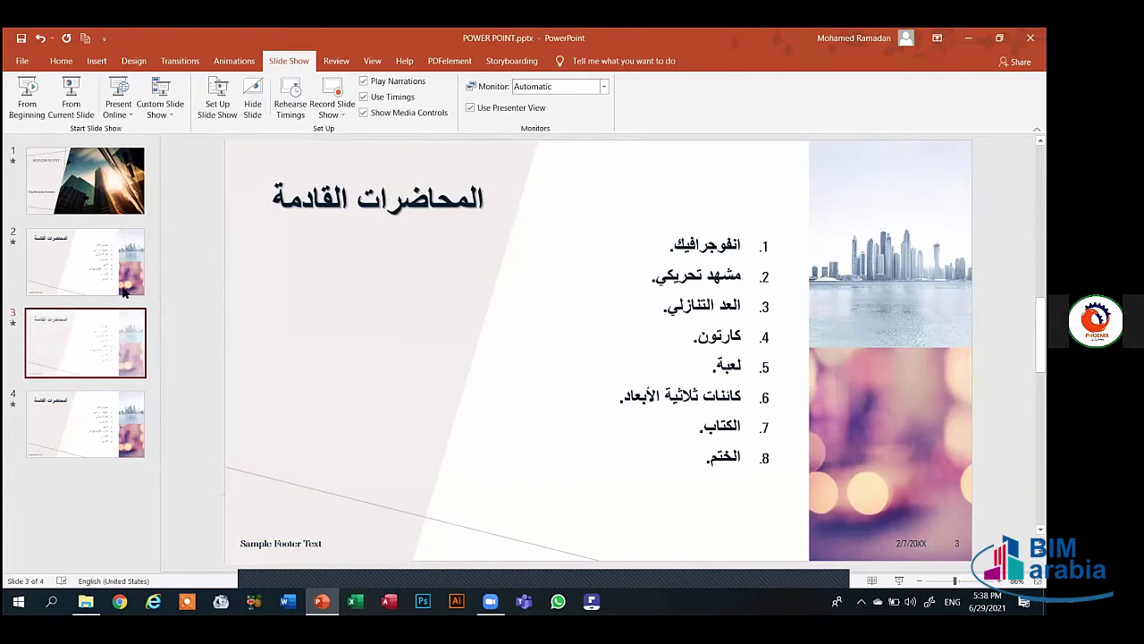
pyautogui.rightClick(107, 334)
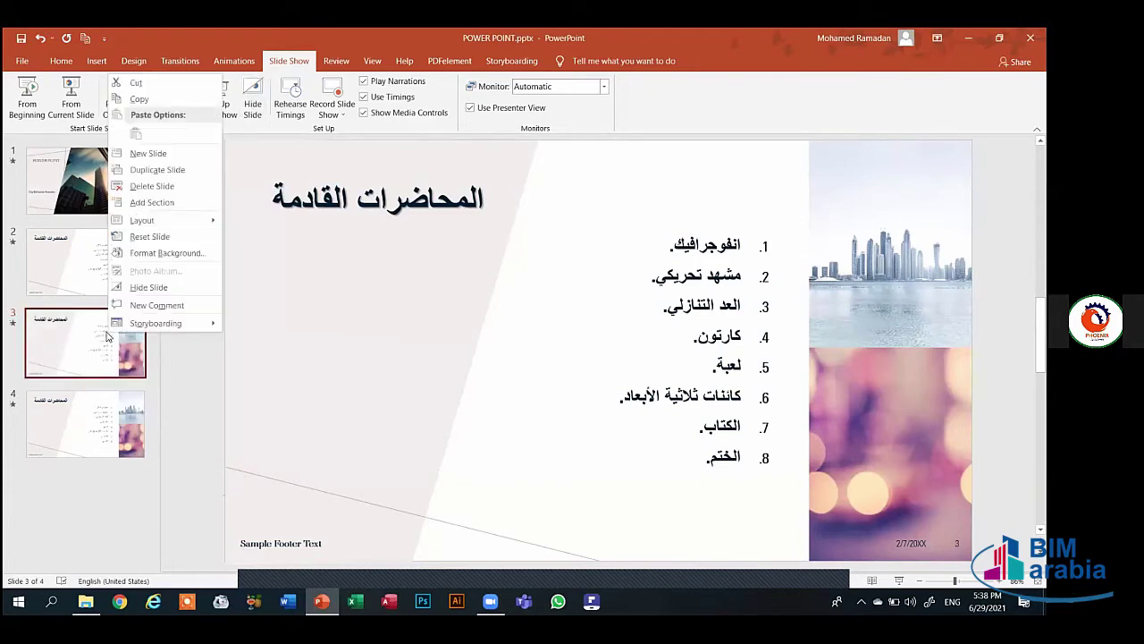
pyautogui.moveTo(141, 220)
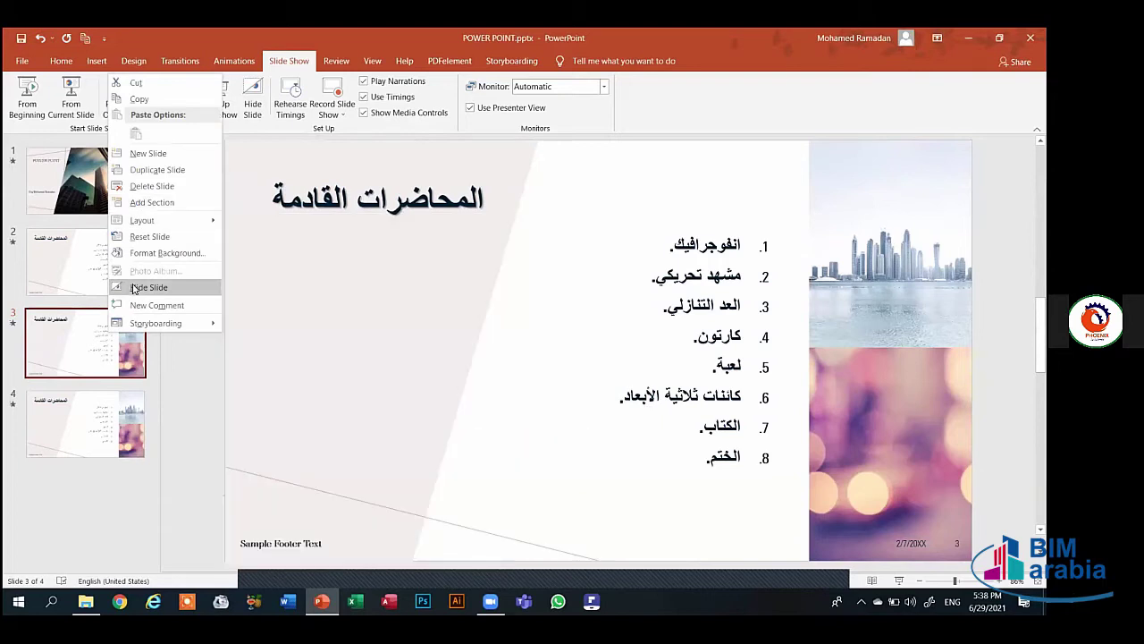
pyautogui.click(134, 287)
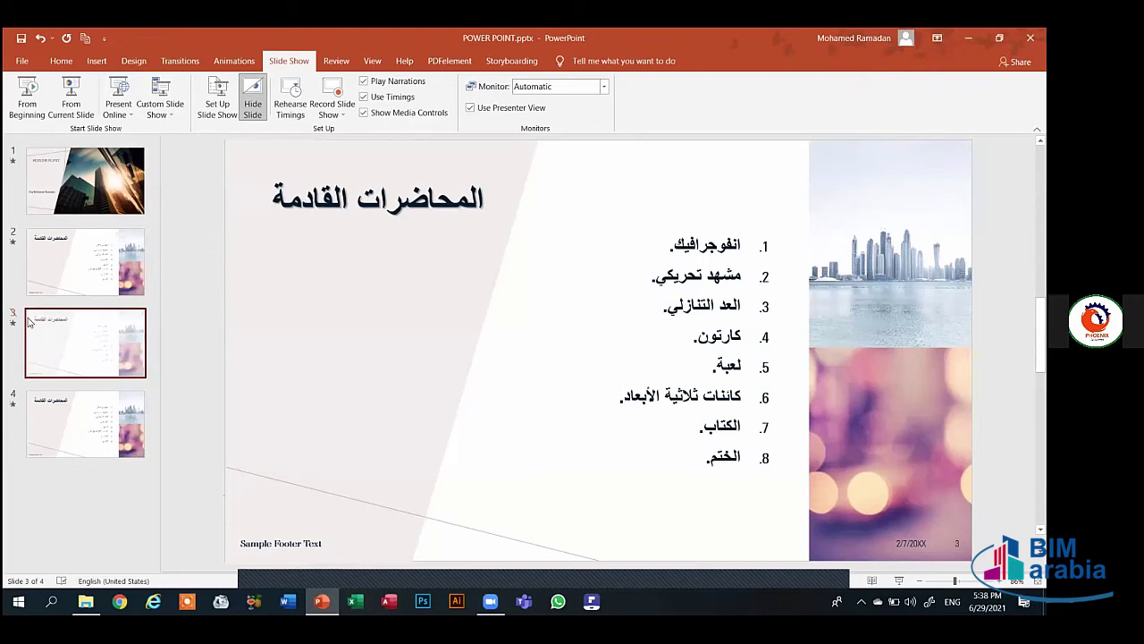
pyautogui.rightClick(65, 345)
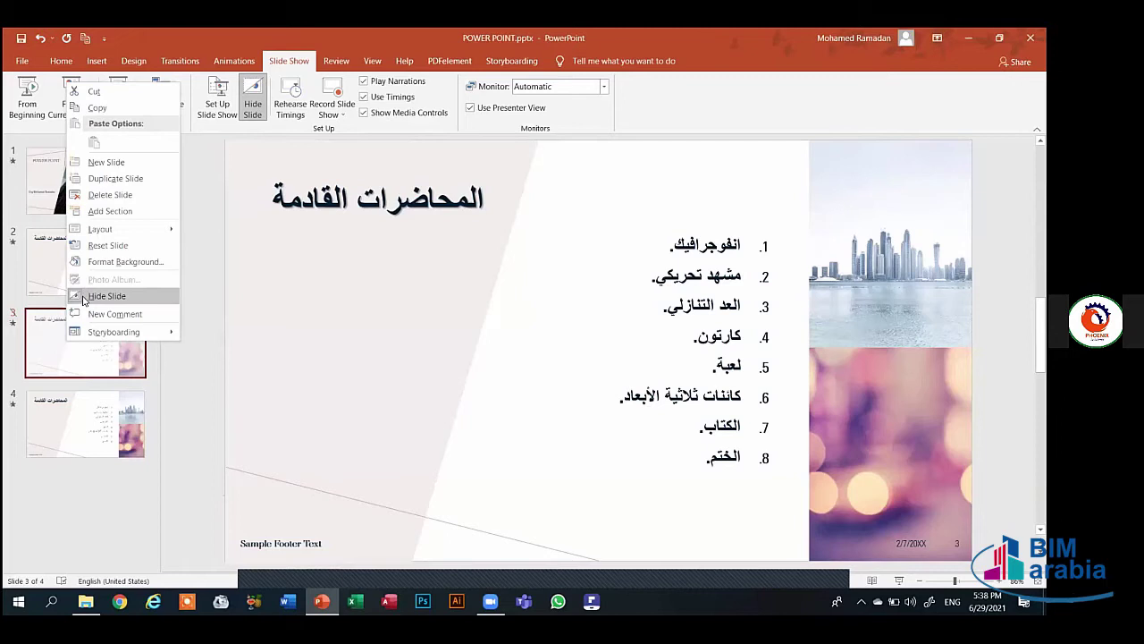
pyautogui.click(83, 301)
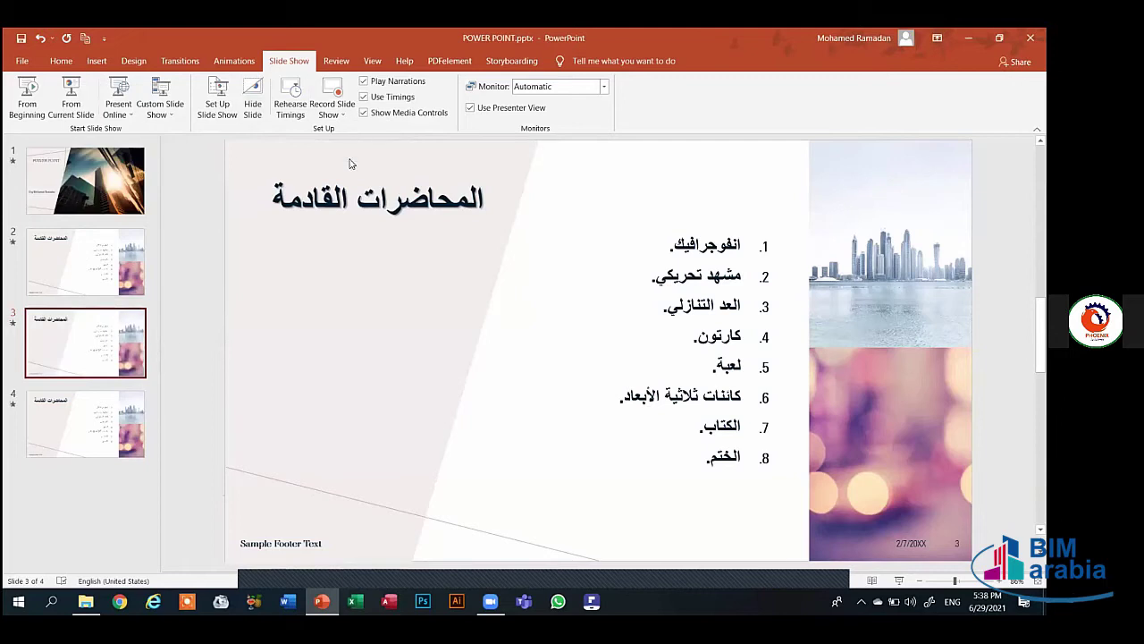
# - Rehearse the slide show timings (0:00:08 total) and keep the new timings
pyautogui.click(298, 116)
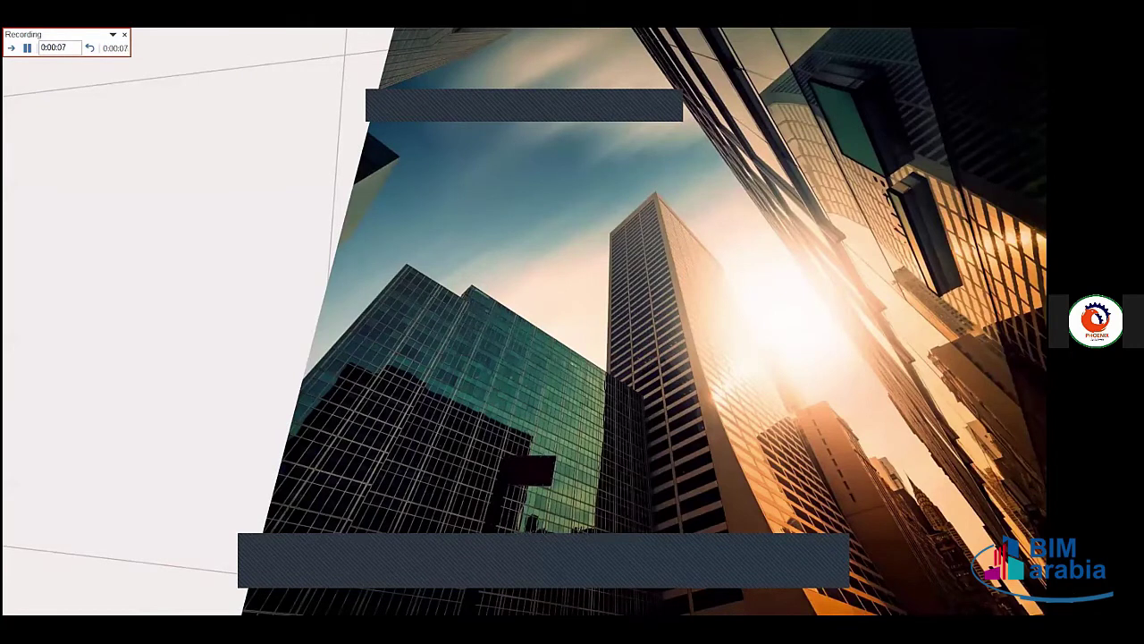
pyautogui.press('Escape')
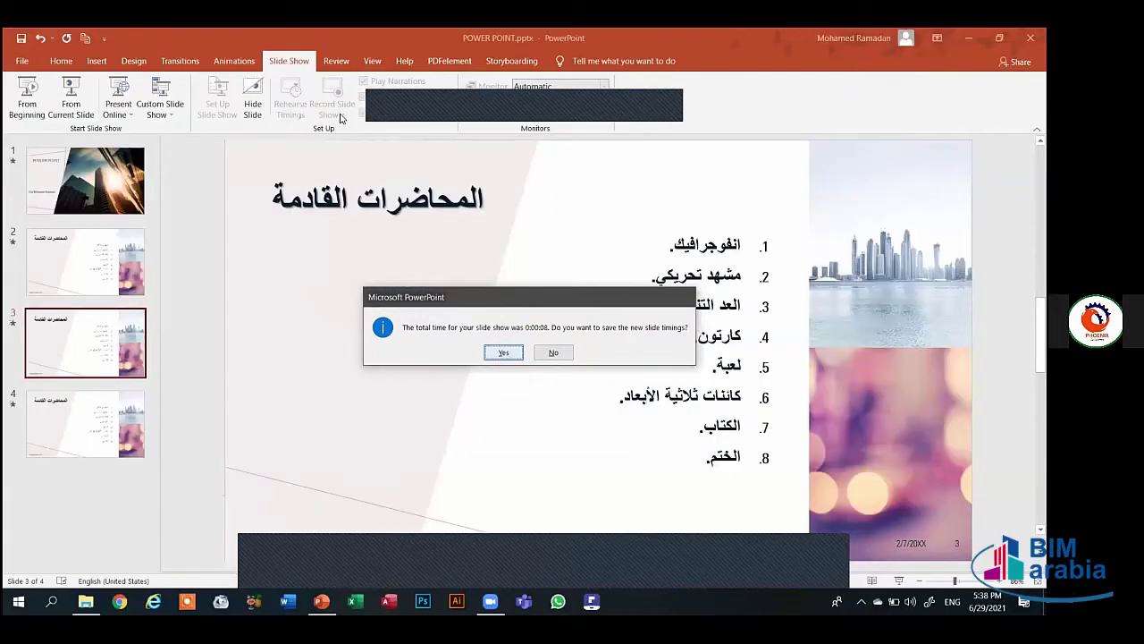
pyautogui.press('Return')
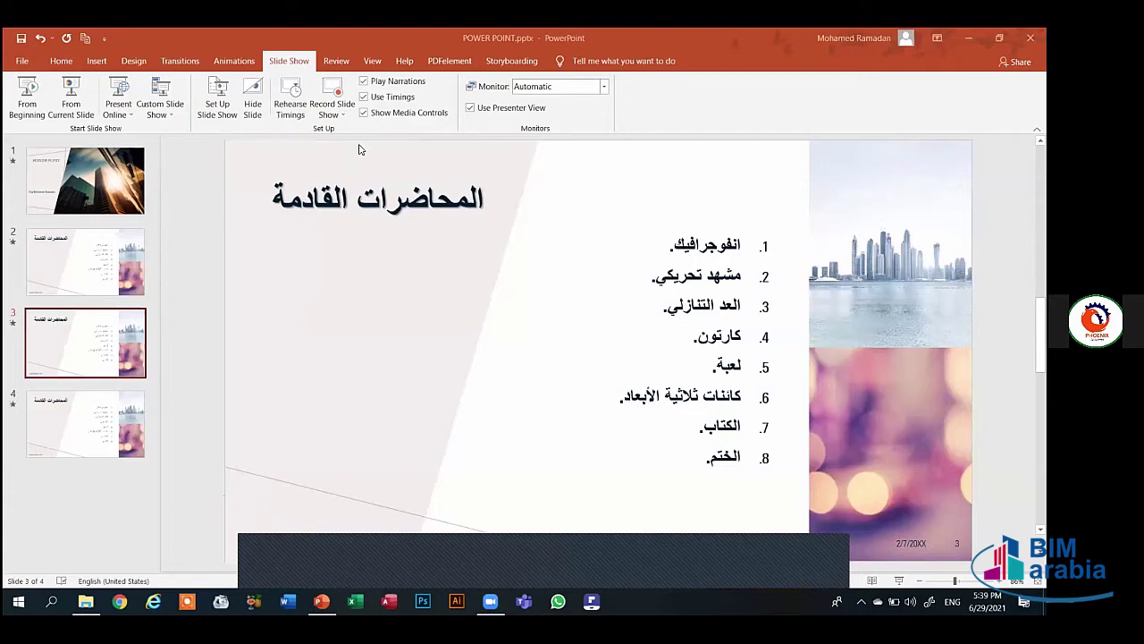
# - Leave the slide show monitor on Automatic and return to the first slide
pyautogui.hotkey('alt', 's')
pyautogui.press('n')
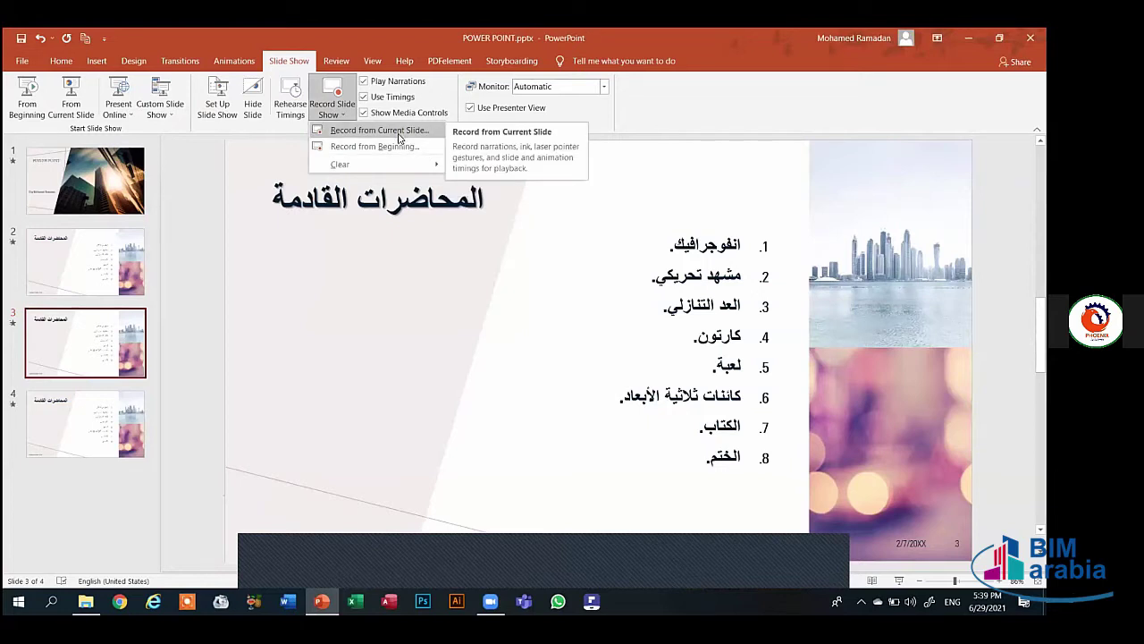
pyautogui.click(384, 349)
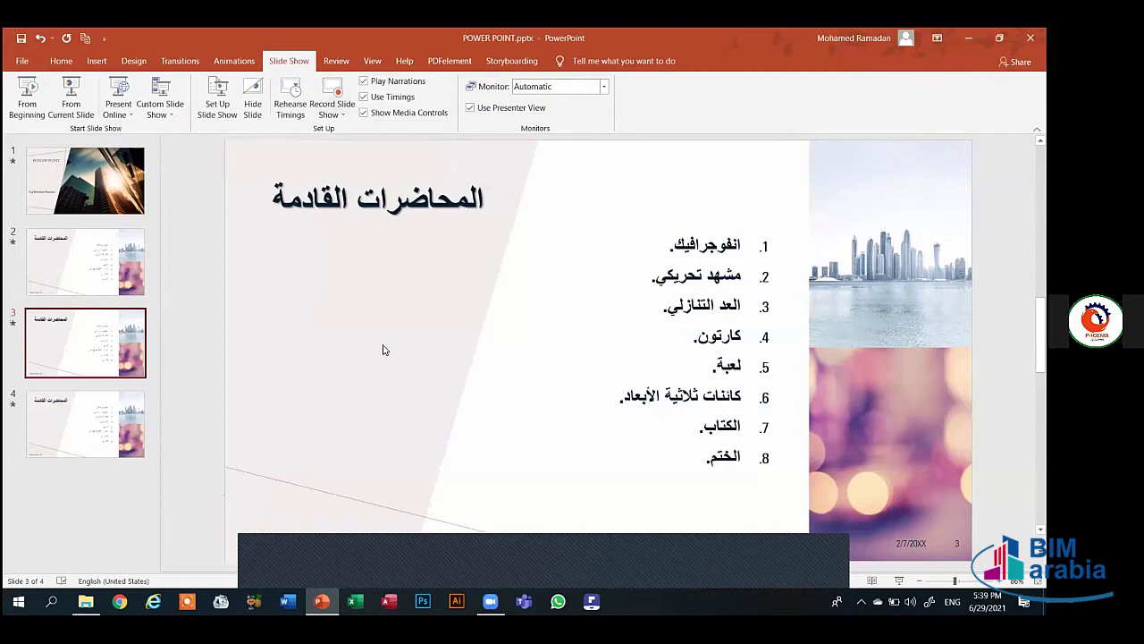
pyautogui.click(603, 90)
pyautogui.click(603, 90)
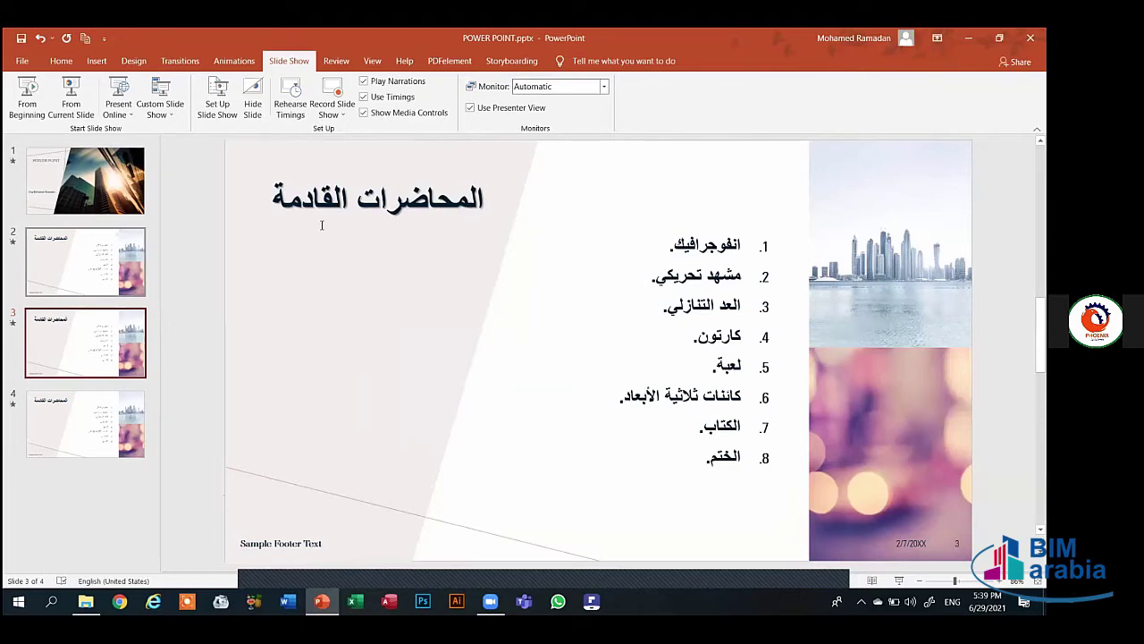
pyautogui.press('F5')
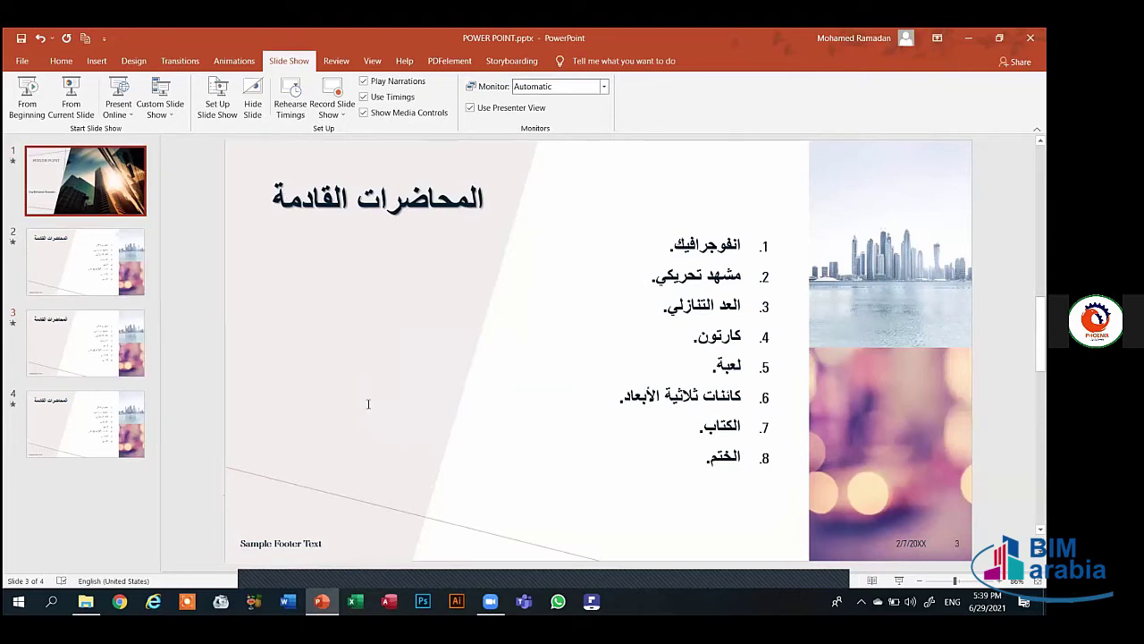
# - Dismiss the slide show setup settings and bring slide 2 into the editing area
pyautogui.click(362, 420)
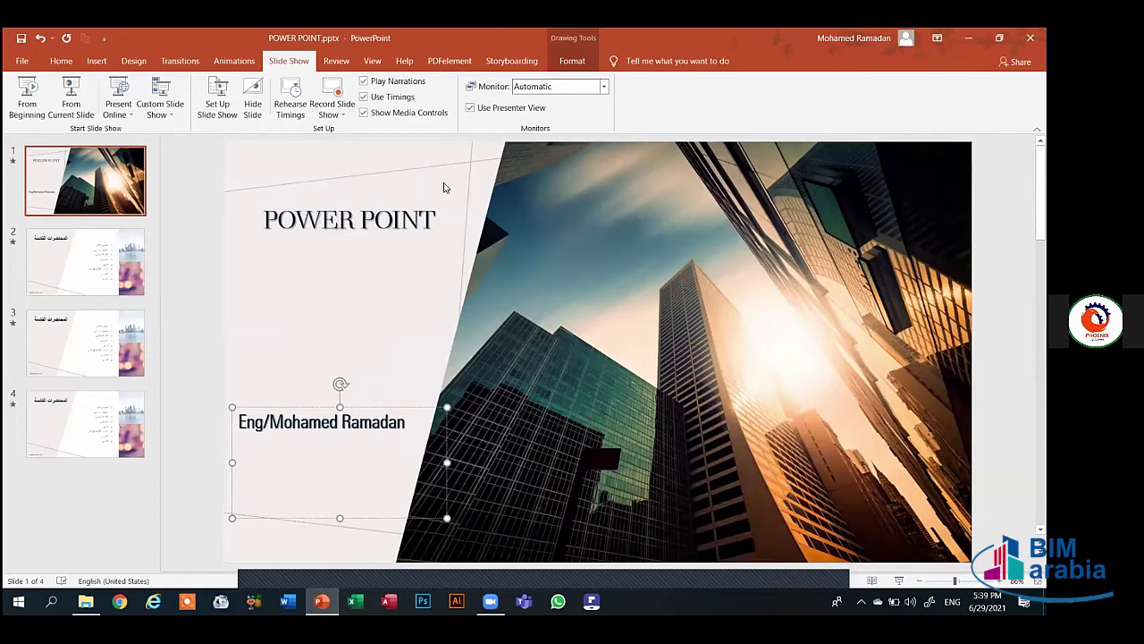
pyautogui.click(668, 183)
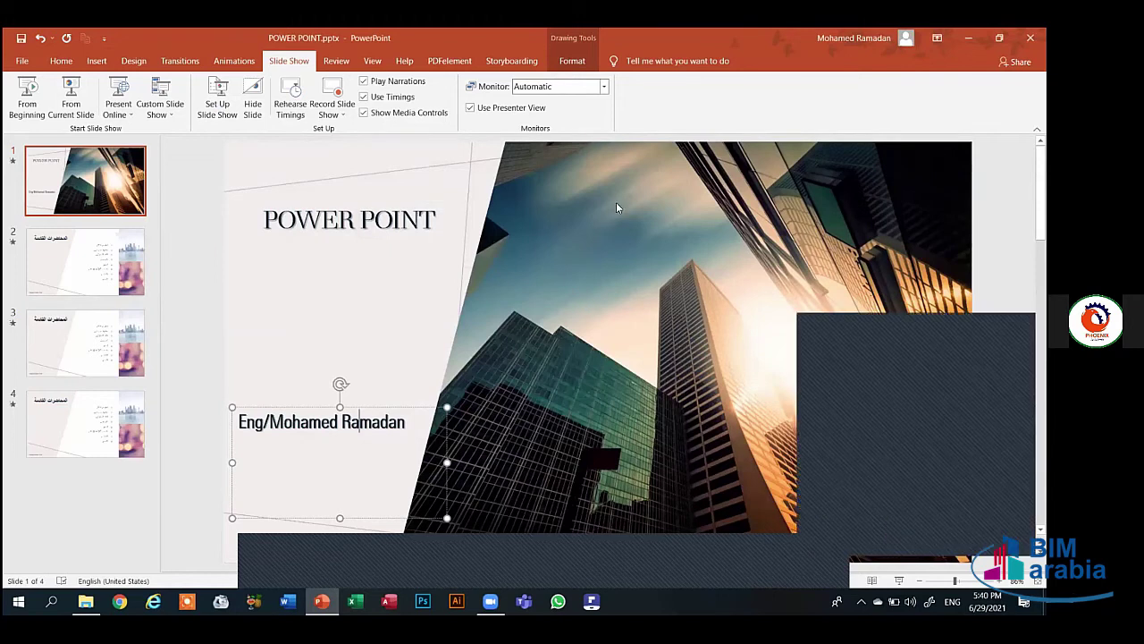
pyautogui.click(87, 245)
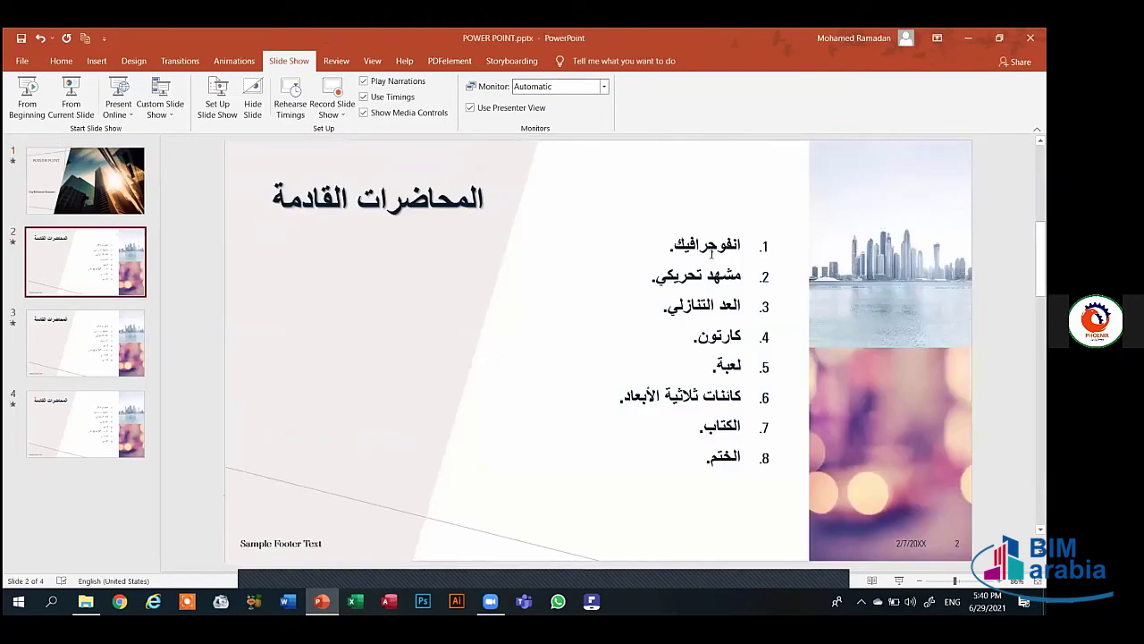
# - Select items of the numbered lecture list, ending on the word انفوجرافيك
pyautogui.doubleClick(712, 253)
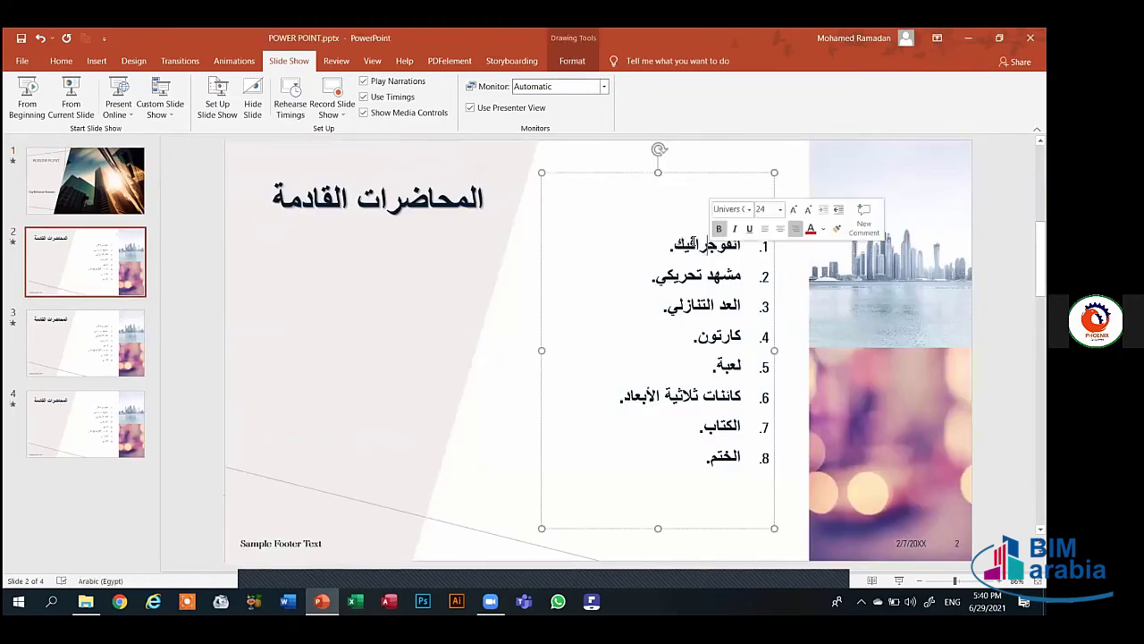
pyautogui.tripleClick(684, 273)
pyautogui.tripleClick(697, 307)
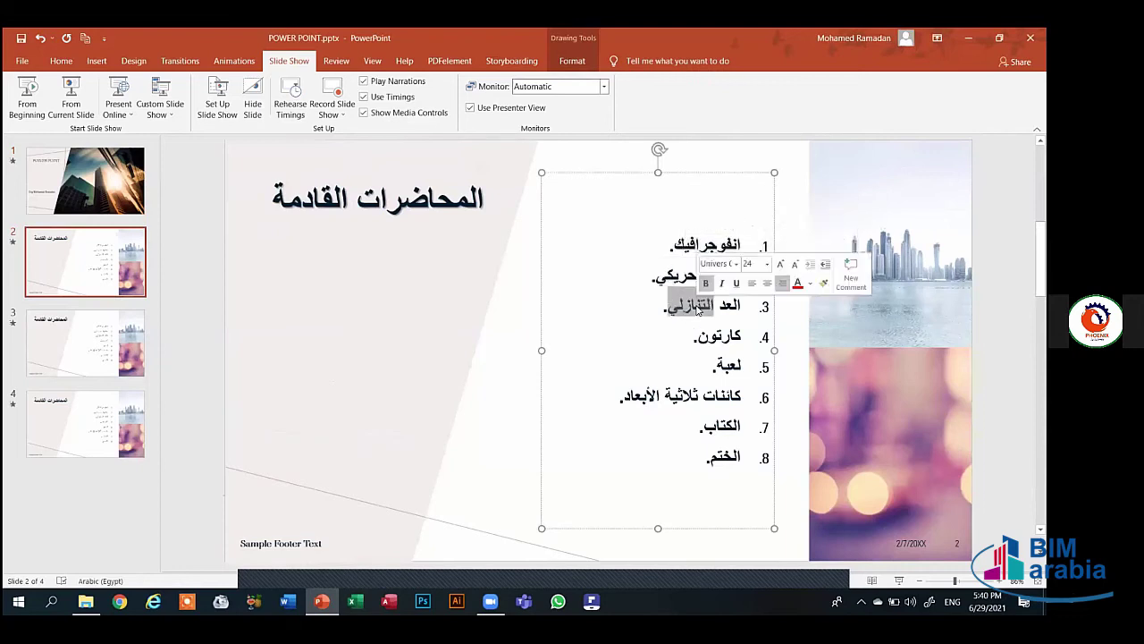
pyautogui.tripleClick(729, 336)
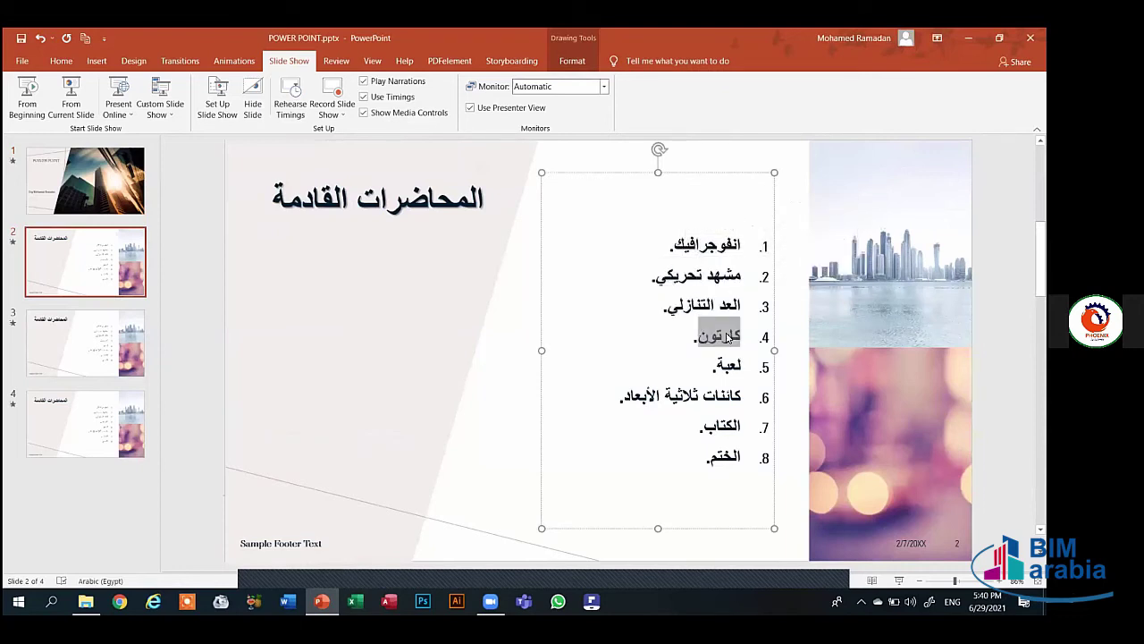
pyautogui.click(652, 314)
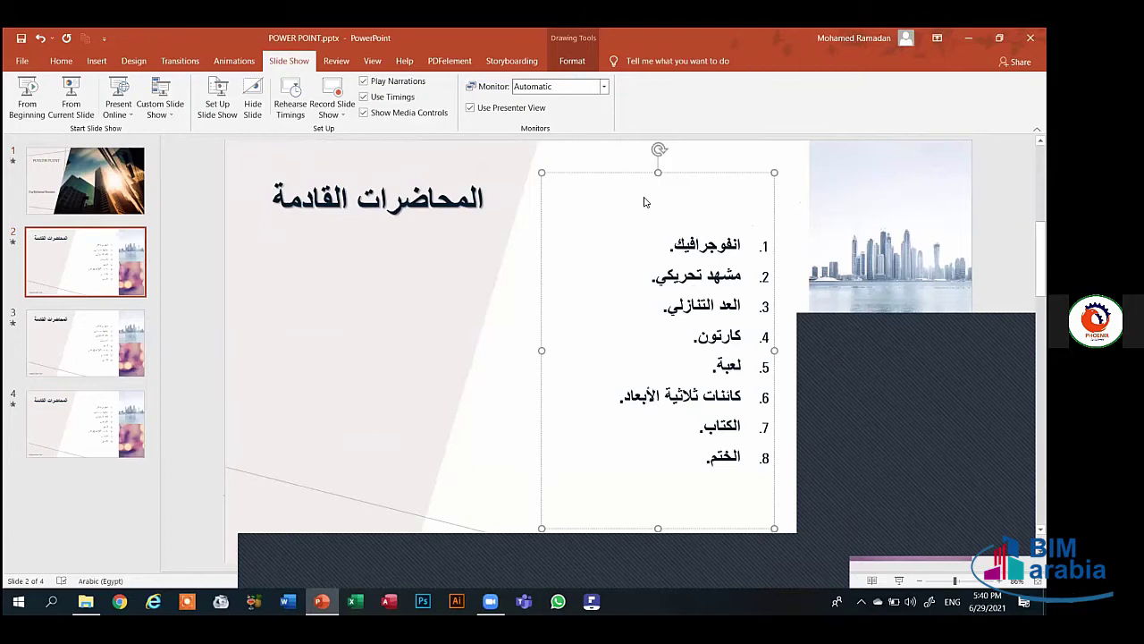
pyautogui.doubleClick(675, 247)
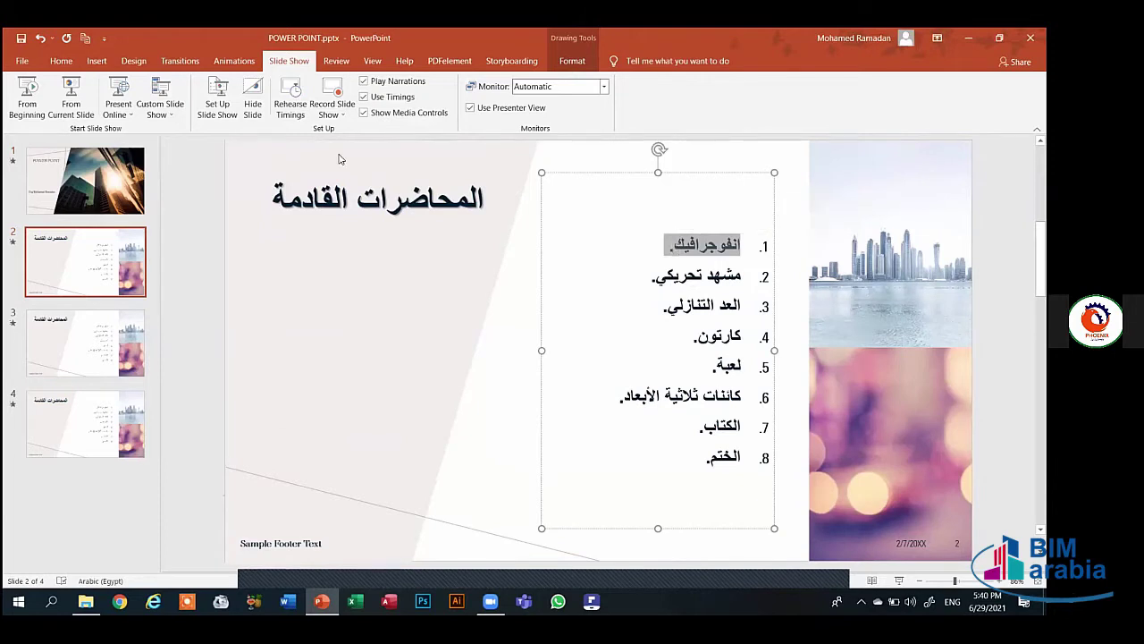
# - Browse the Animations, Transitions and Slide Show tabs and view the Shapes gallery without inserting
pyautogui.click(232, 61)
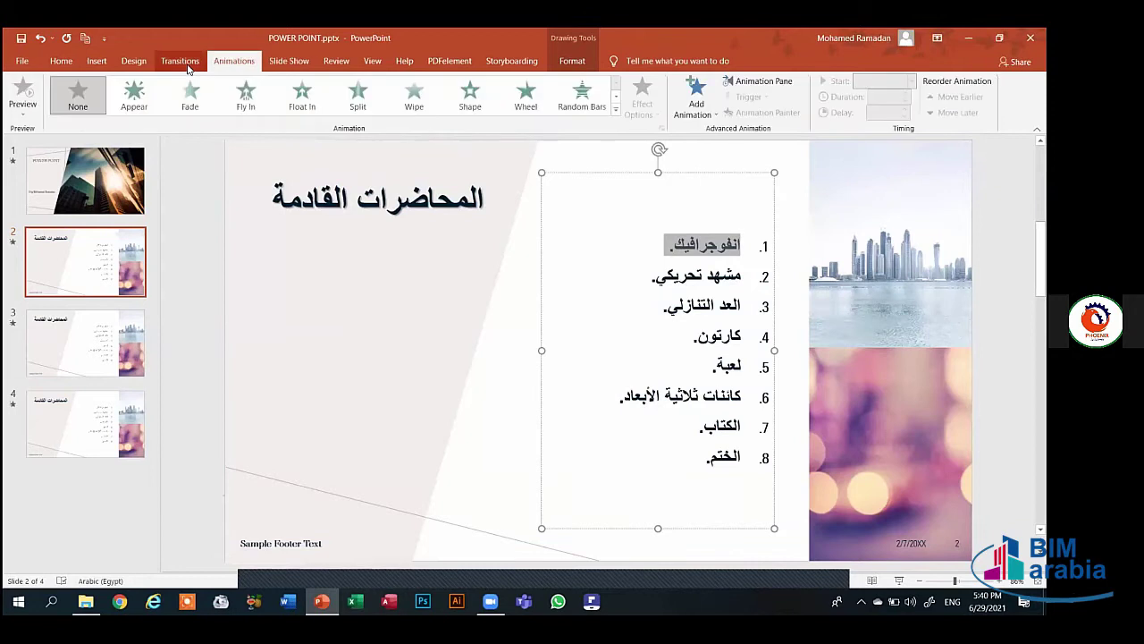
pyautogui.click(182, 61)
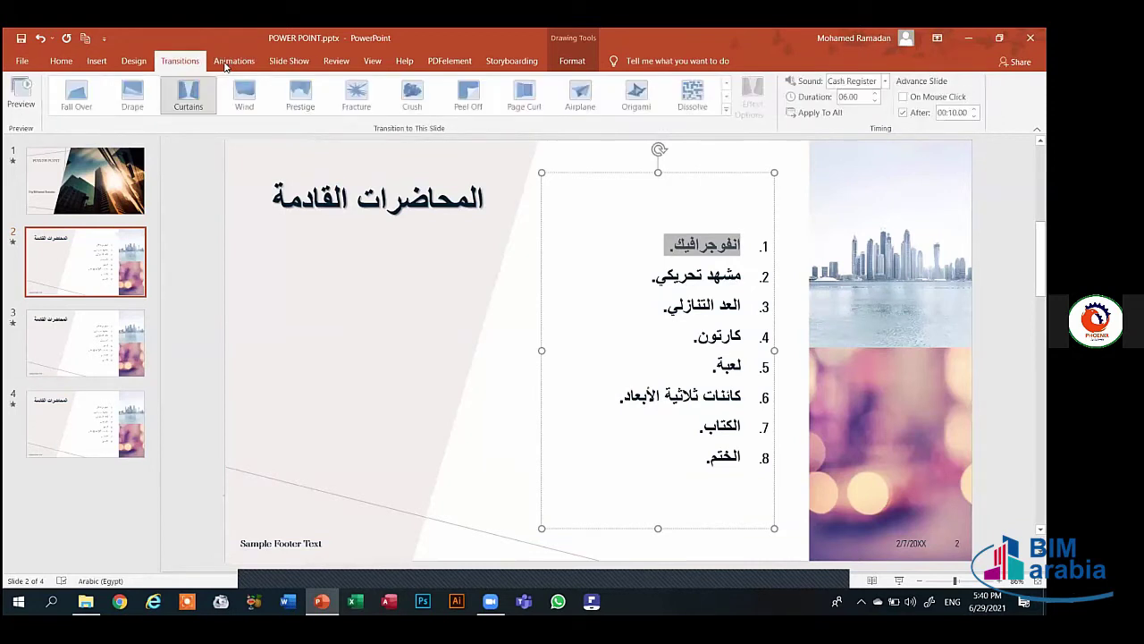
pyautogui.click(282, 61)
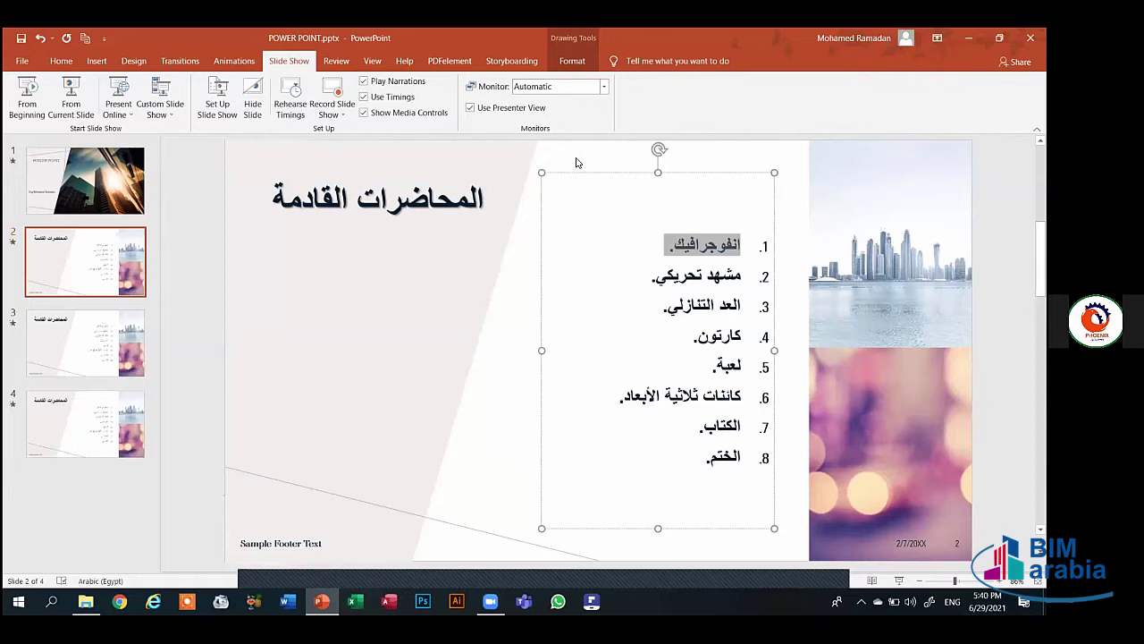
pyautogui.click(174, 61)
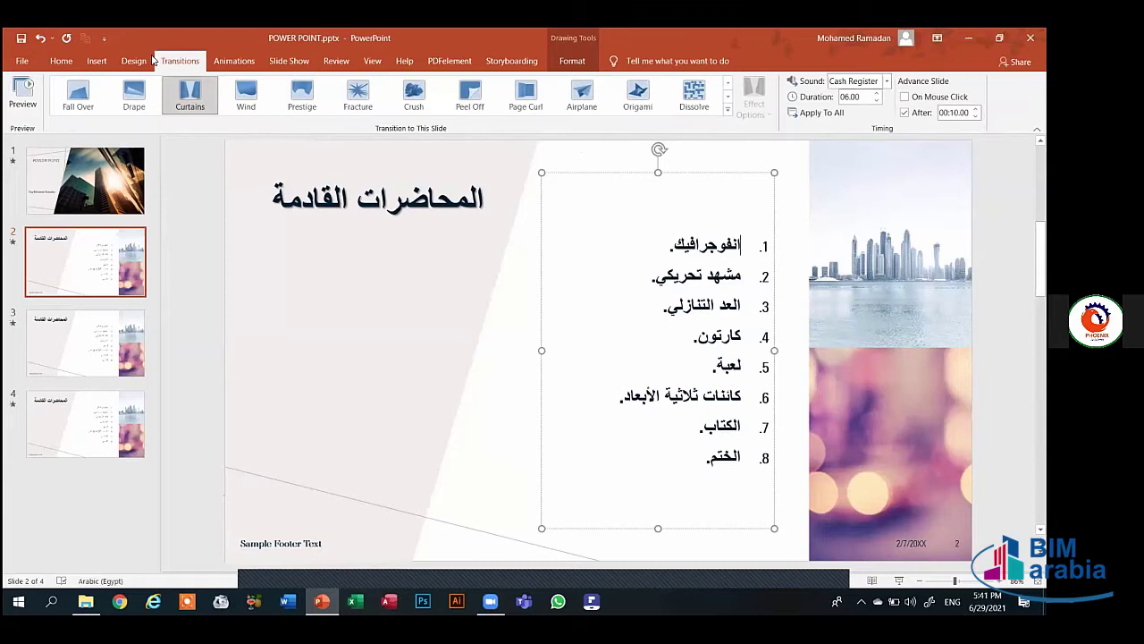
pyautogui.click(91, 65)
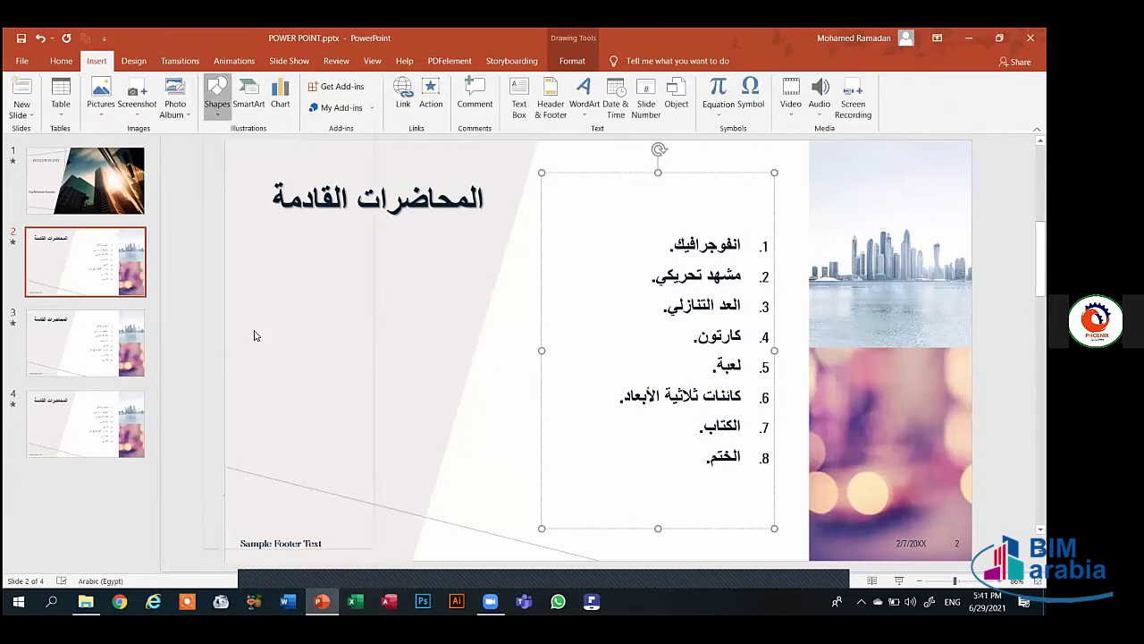
pyautogui.click(218, 97)
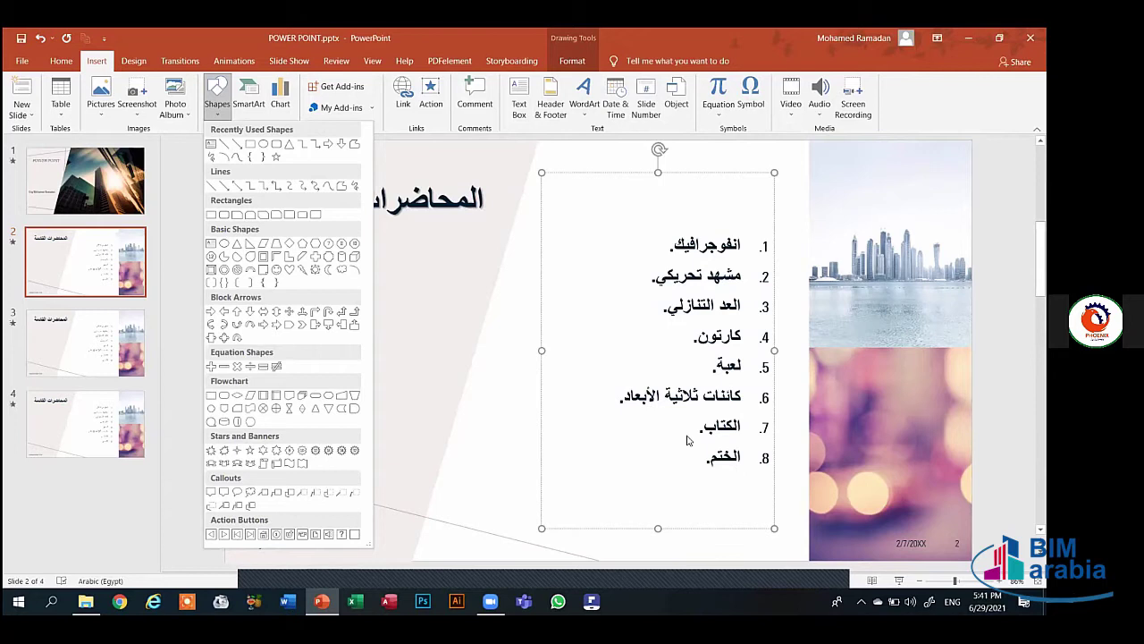
pyautogui.click(305, 167)
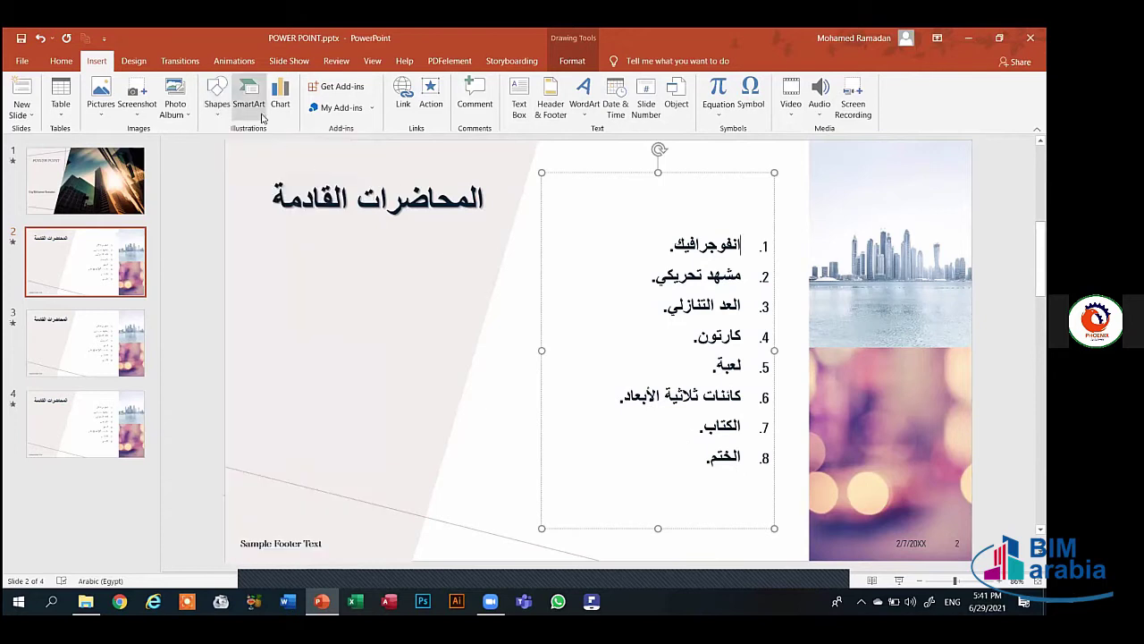
# - Cycle through the Transitions, Animations and Slide Show tabs, finishing on Animations
pyautogui.click(172, 61)
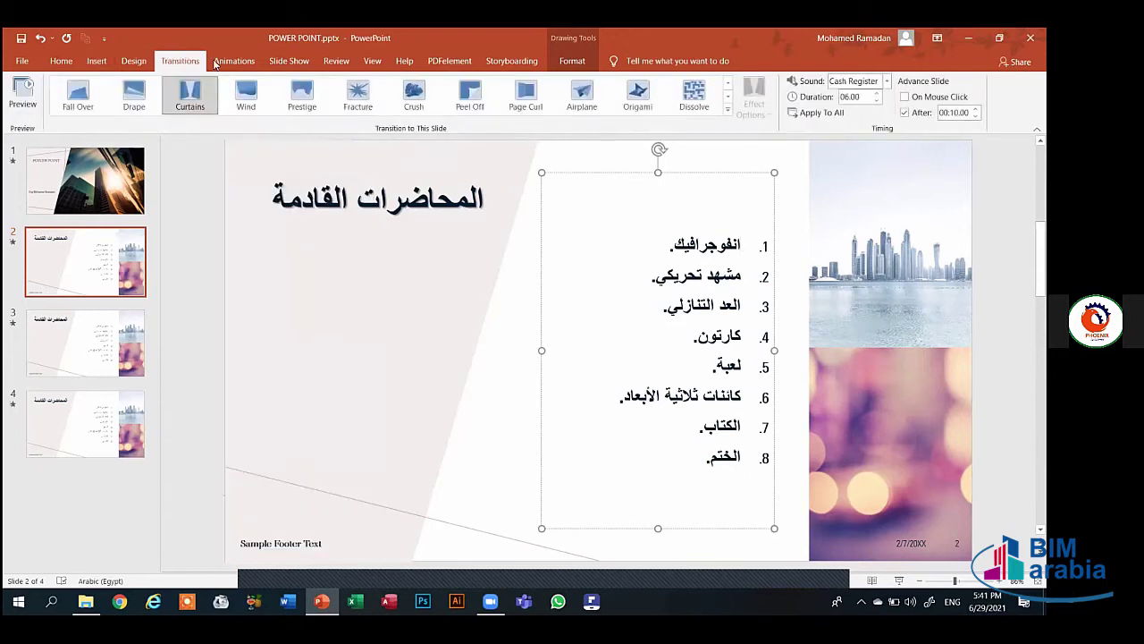
pyautogui.click(234, 61)
pyautogui.click(279, 61)
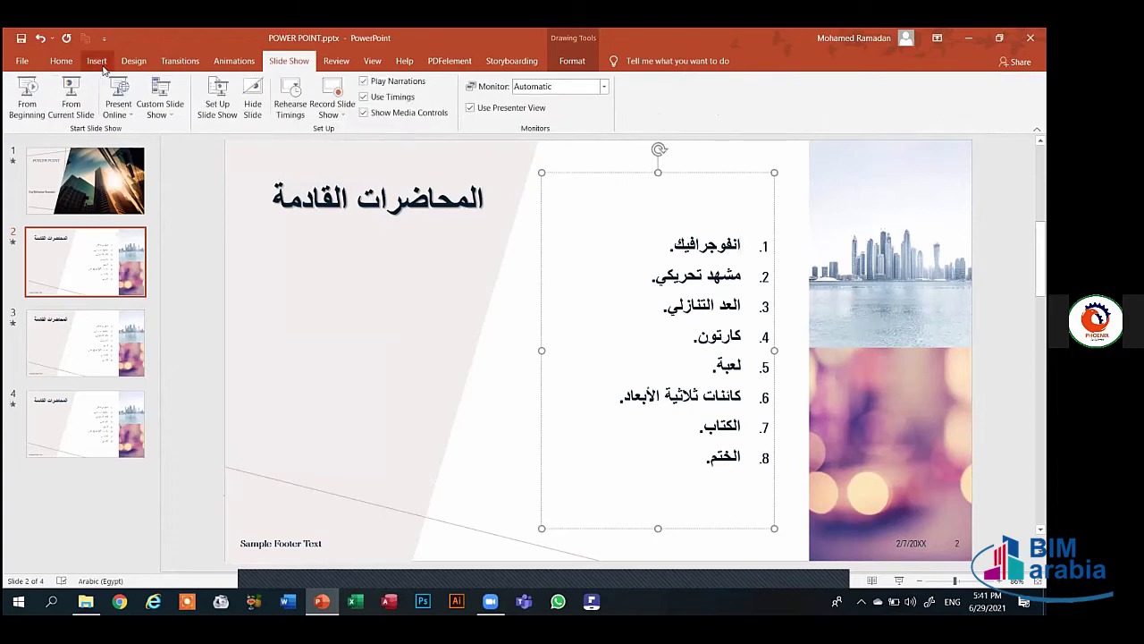
pyautogui.click(165, 61)
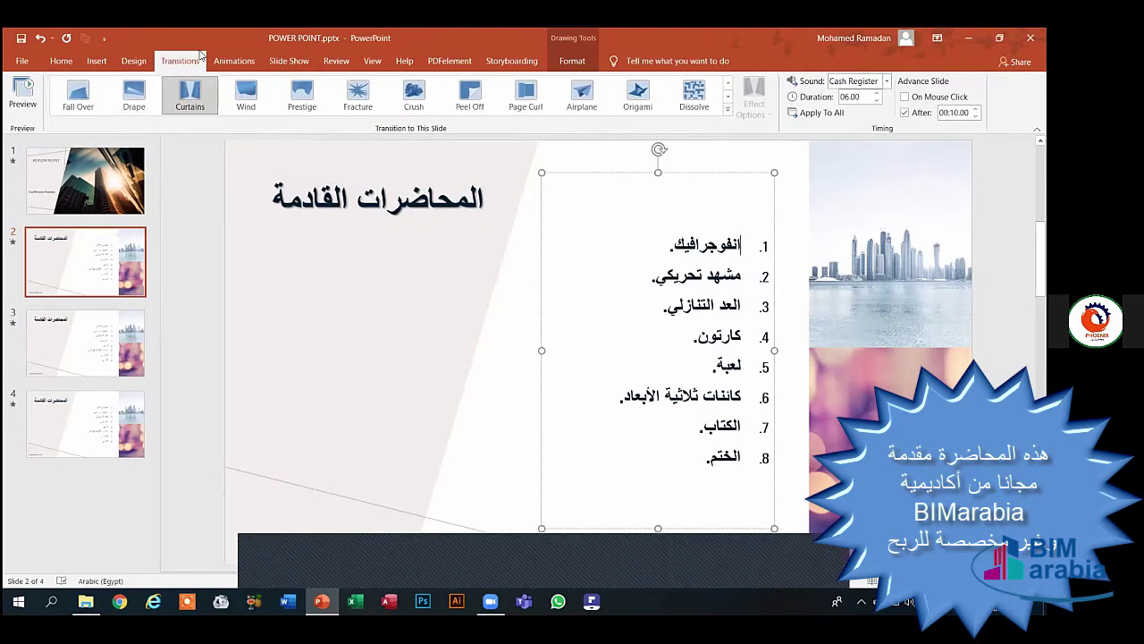
pyautogui.click(231, 60)
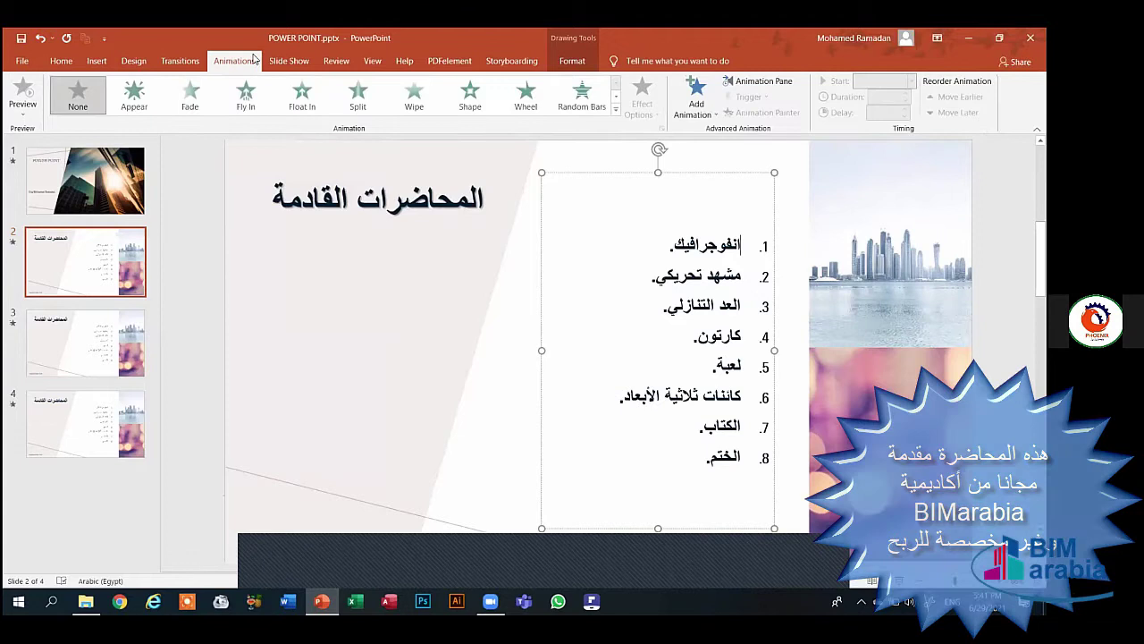
pyautogui.click(289, 60)
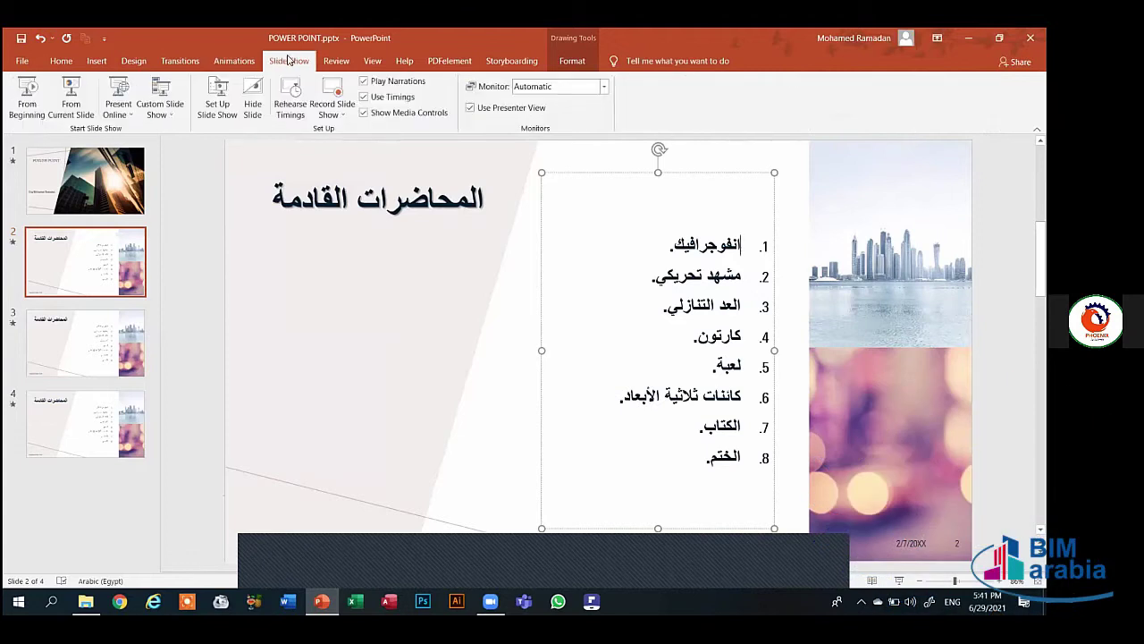
pyautogui.click(234, 61)
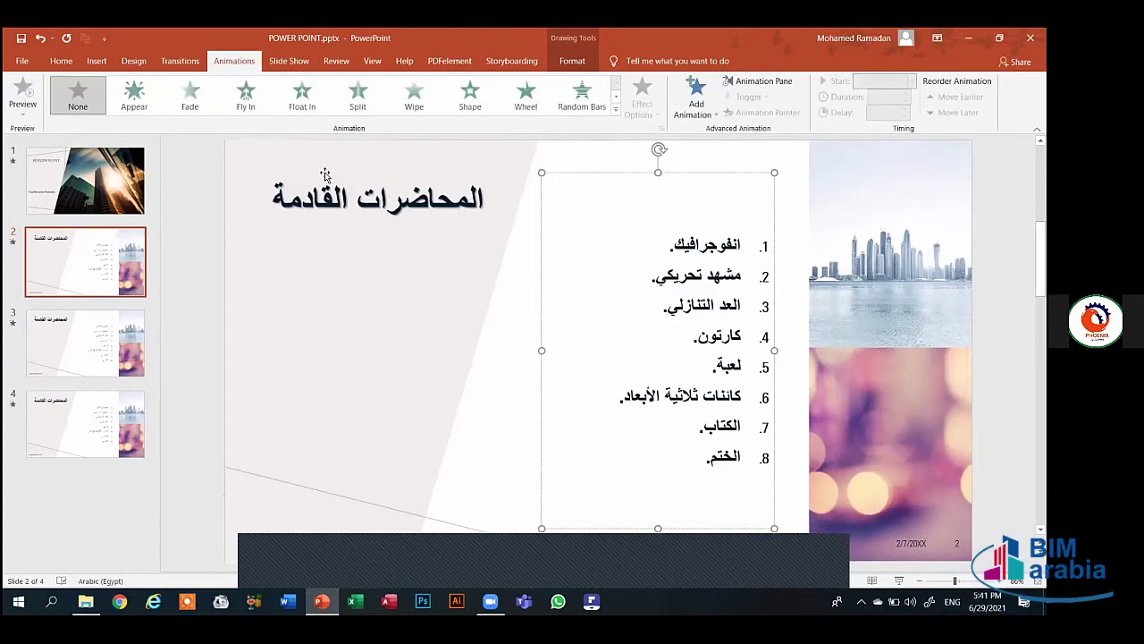
# - Give the slide 2 title a Wipe entrance animation and show it in the Animation Pane
pyautogui.click(350, 217)
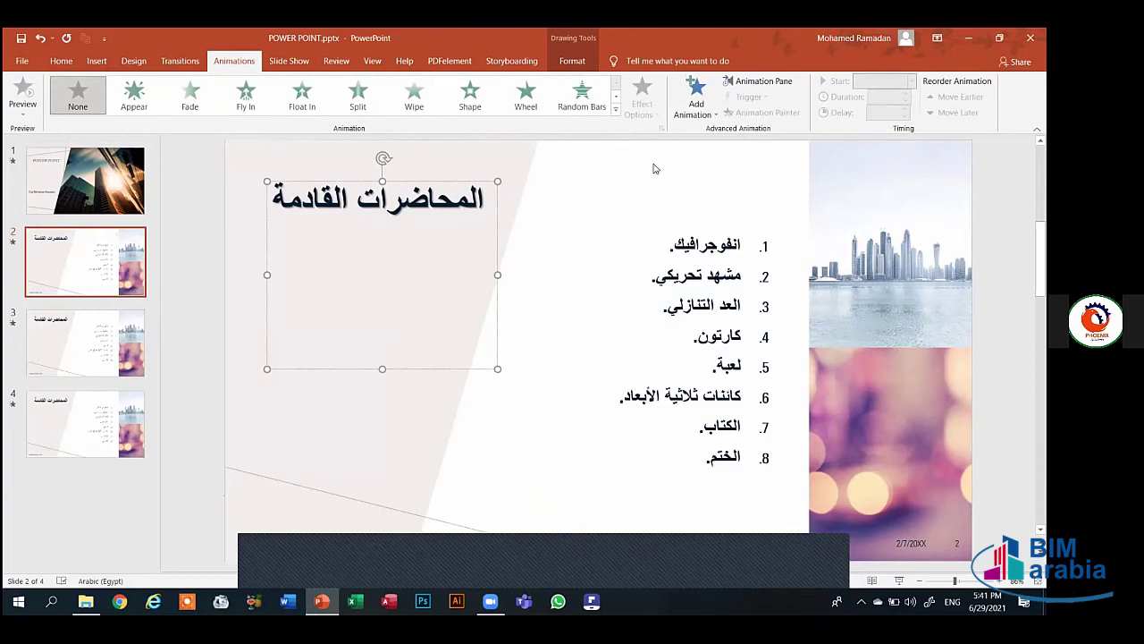
pyautogui.click(751, 84)
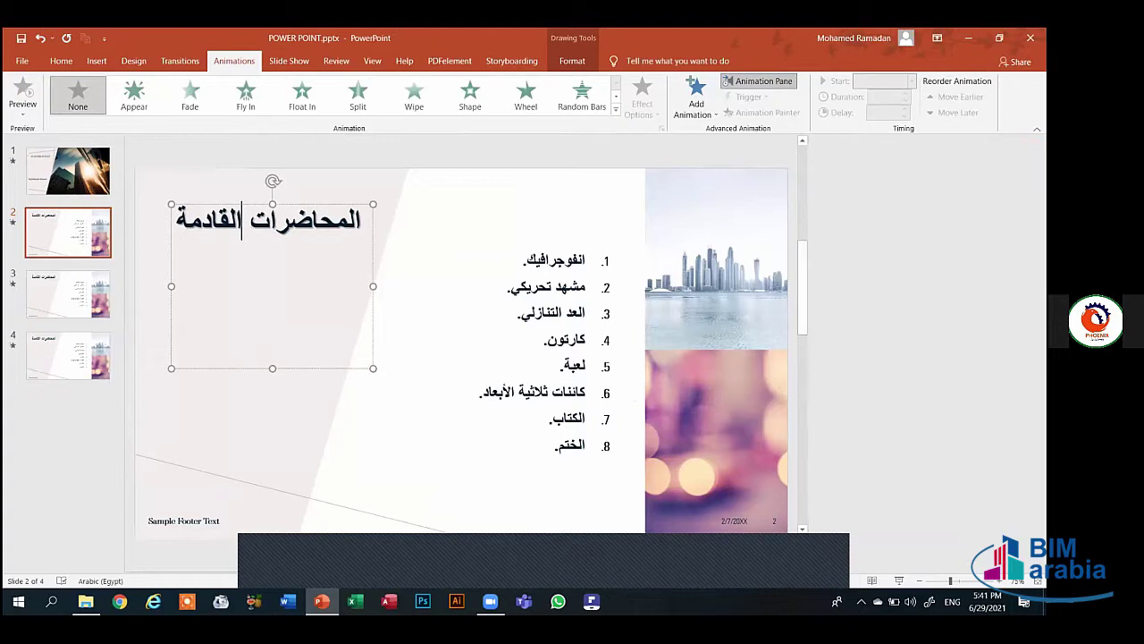
pyautogui.click(1031, 149)
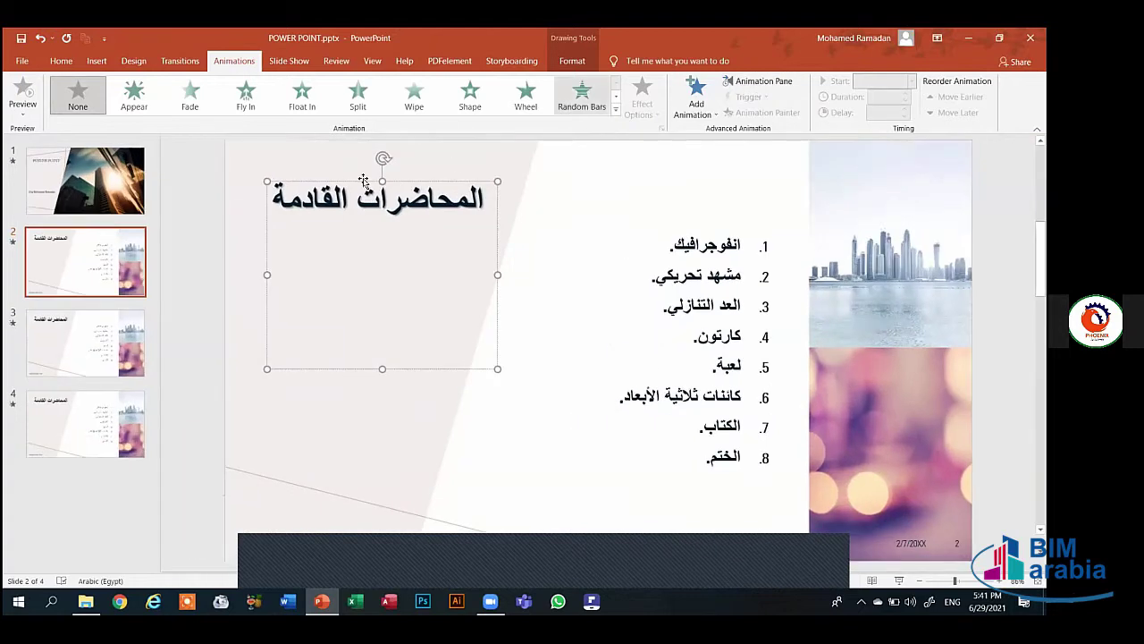
pyautogui.click(416, 97)
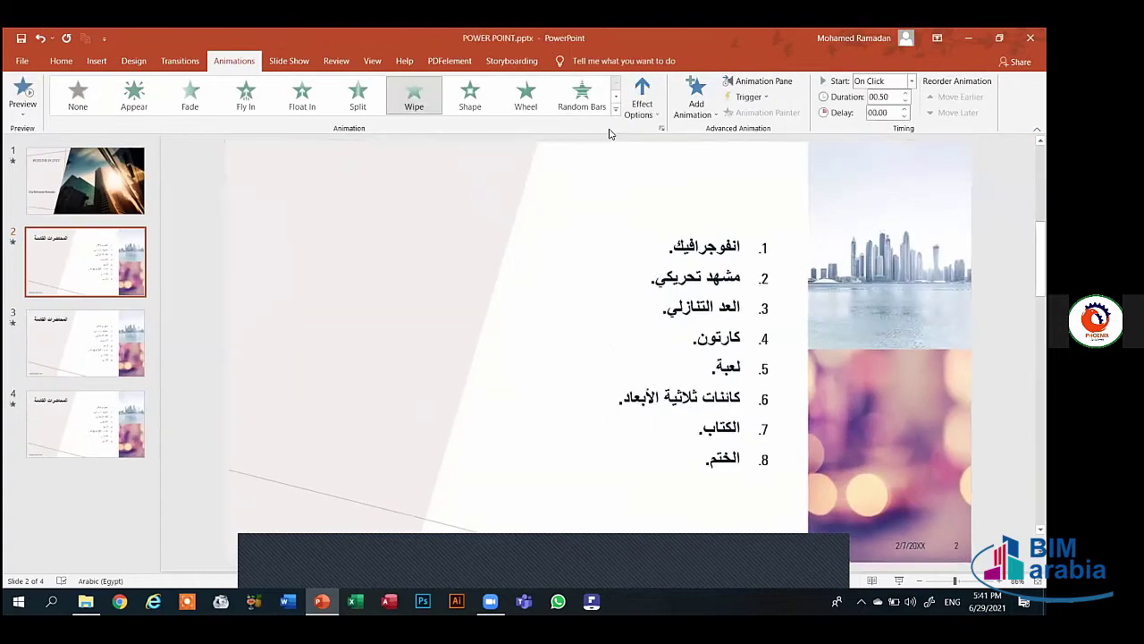
pyautogui.click(762, 81)
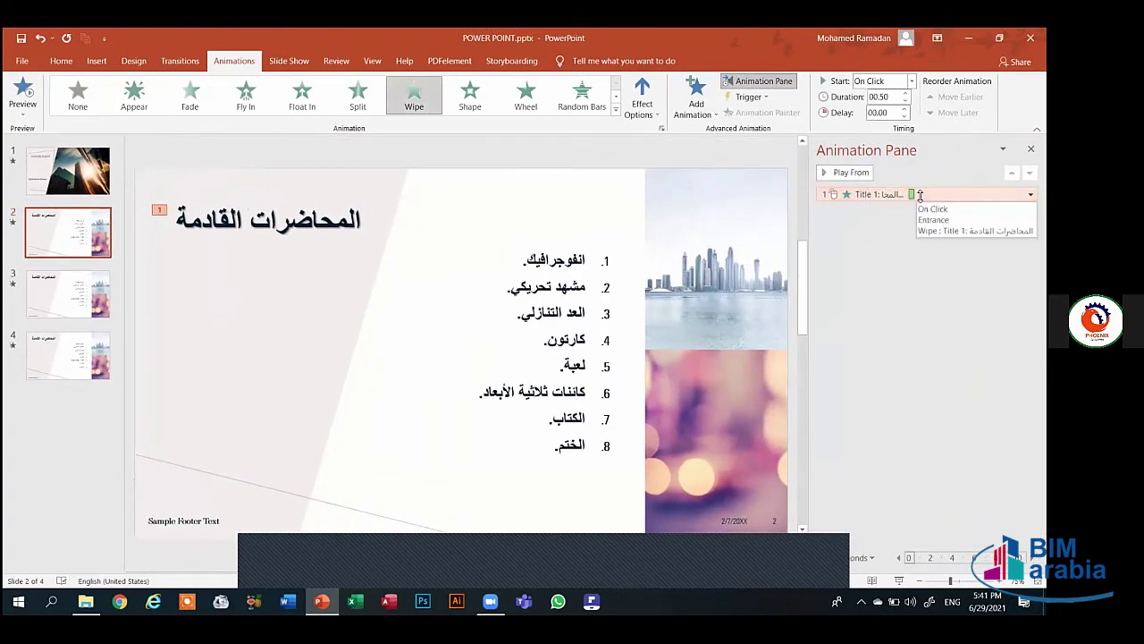
# - Open the title's Wipe Effect Options and try the Sound and After animation lists
pyautogui.click(1031, 194)
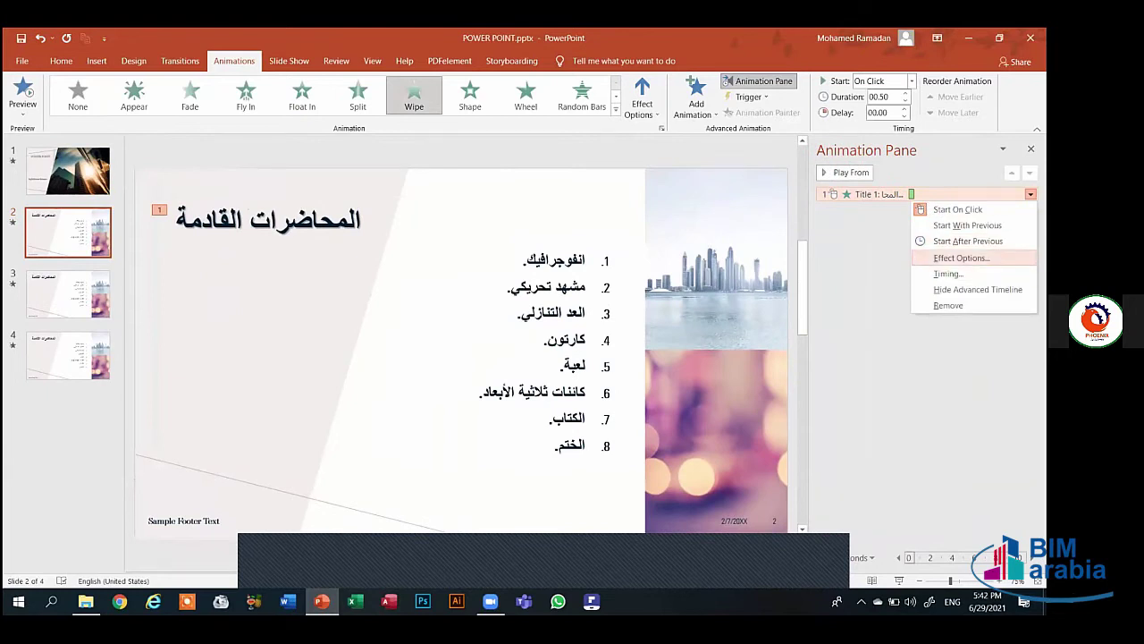
pyautogui.click(961, 257)
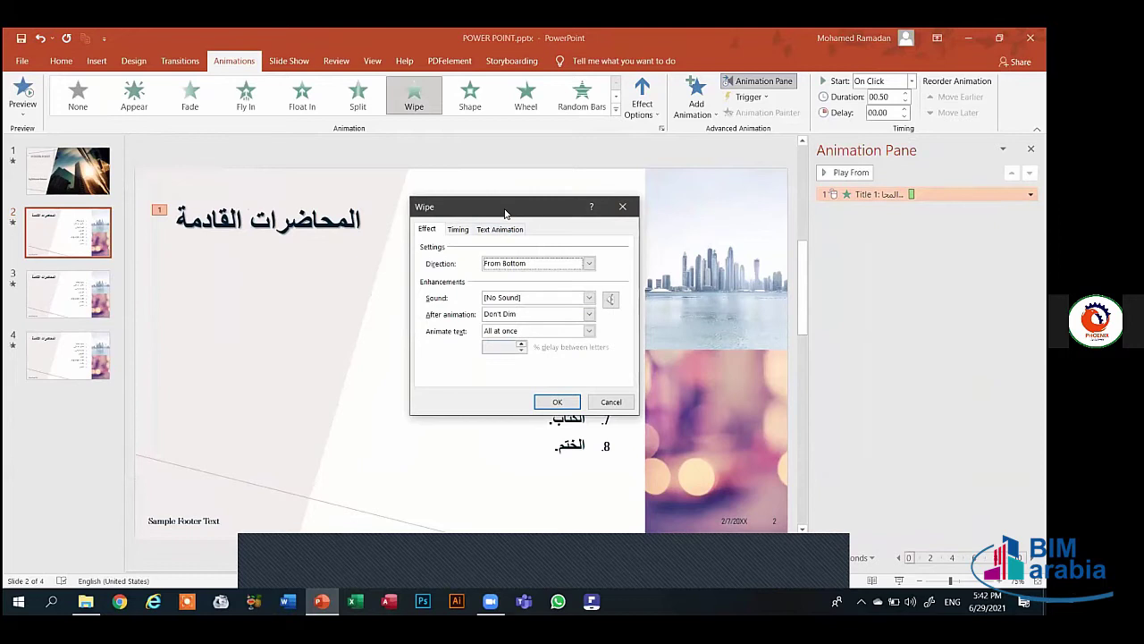
pyautogui.moveTo(505, 213); pyautogui.dragTo(533, 186)
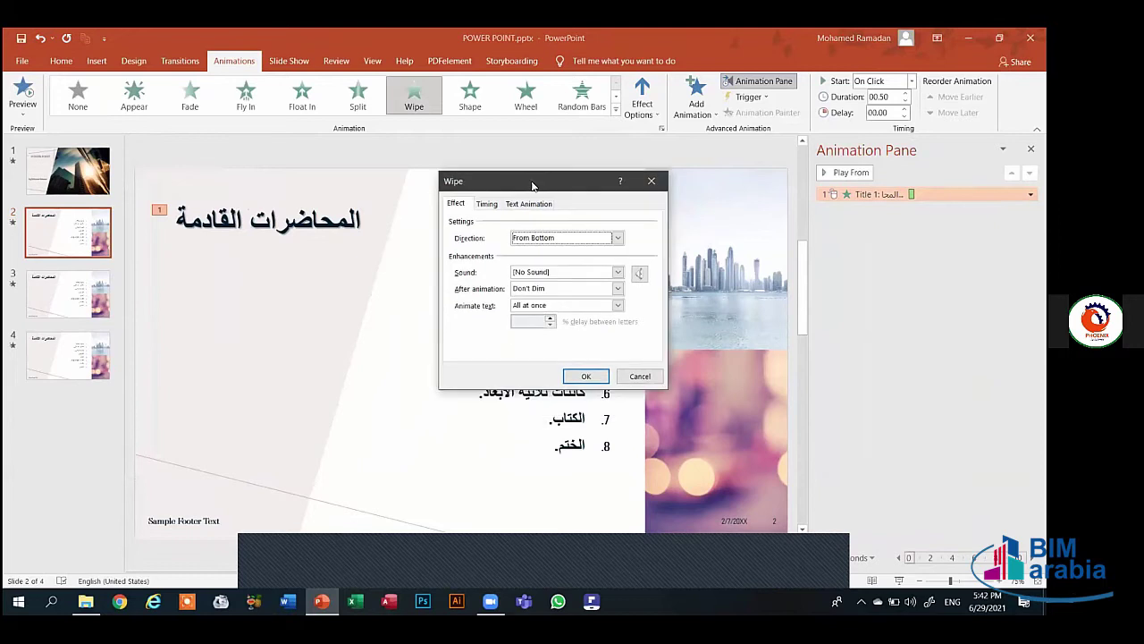
pyautogui.click(613, 274)
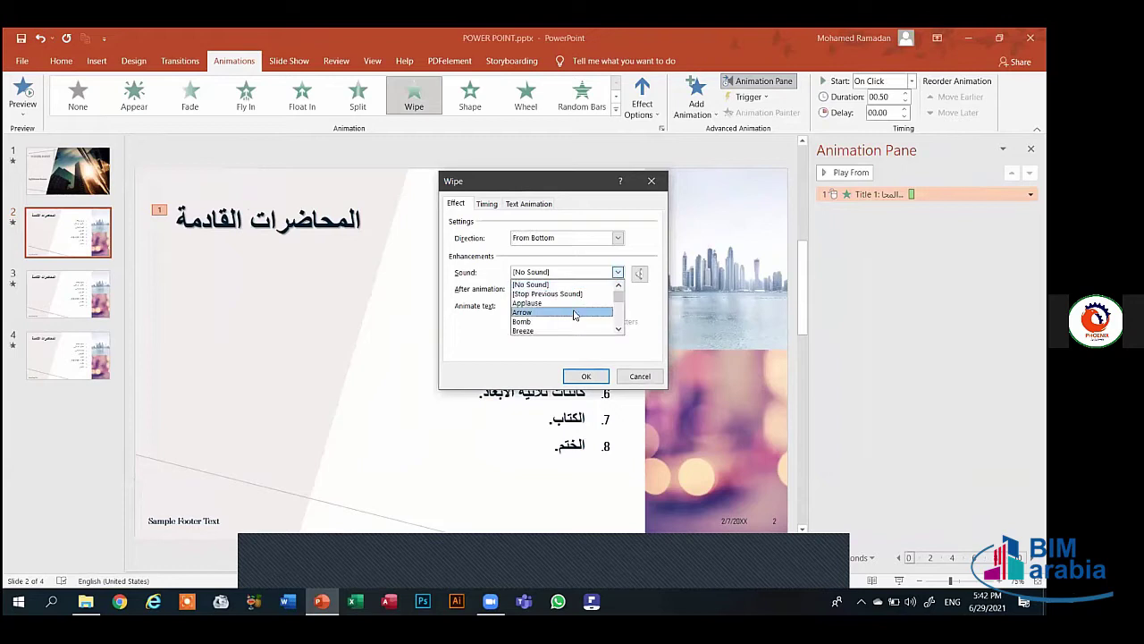
pyautogui.click(592, 277)
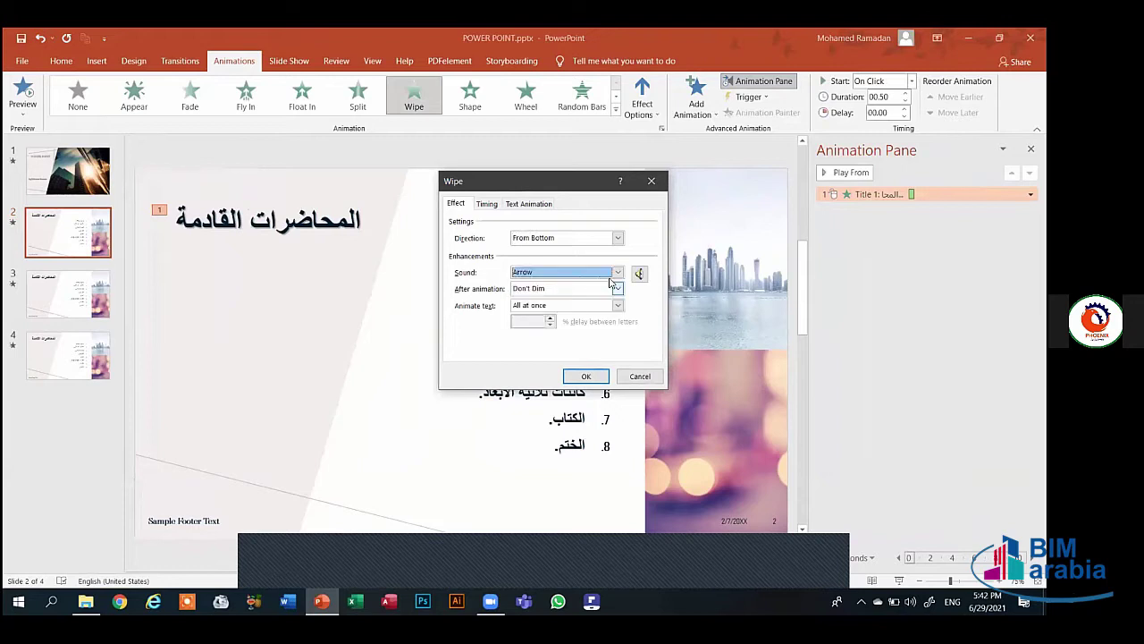
pyautogui.click(617, 288)
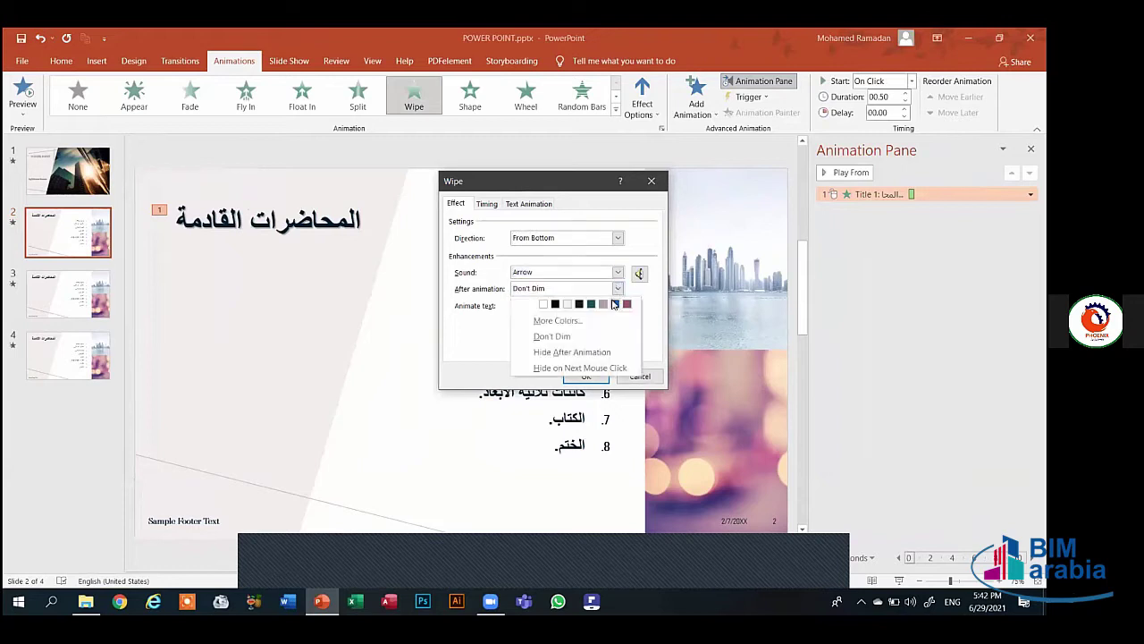
# - Review the Timing tab keeping Start On Click, check Text Animation, then close without changes
pyautogui.click(539, 235)
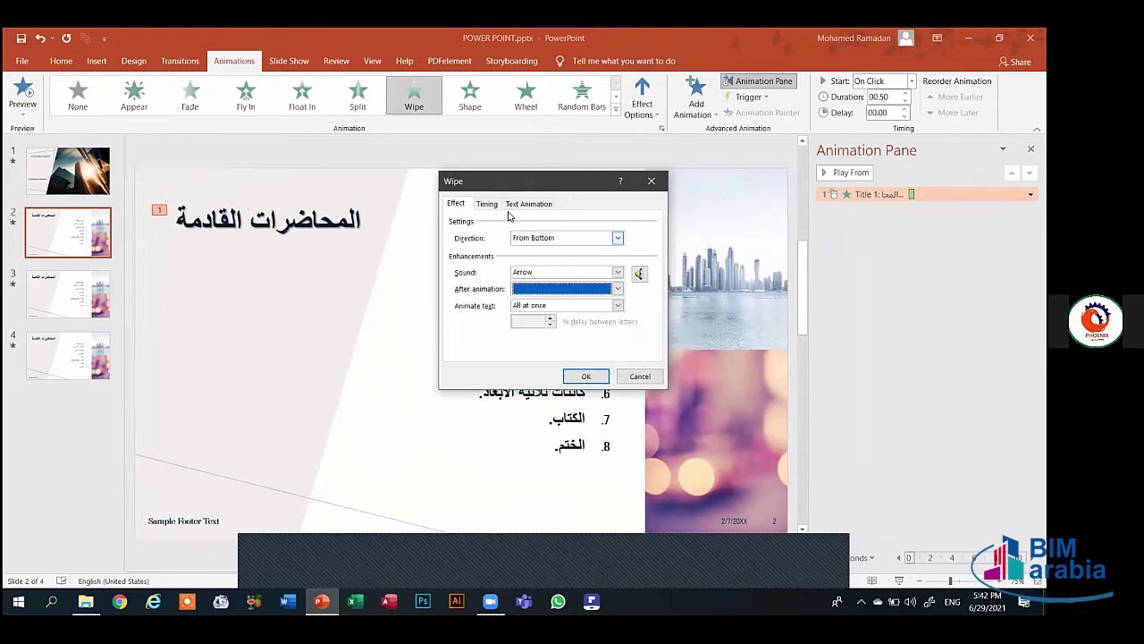
pyautogui.click(488, 204)
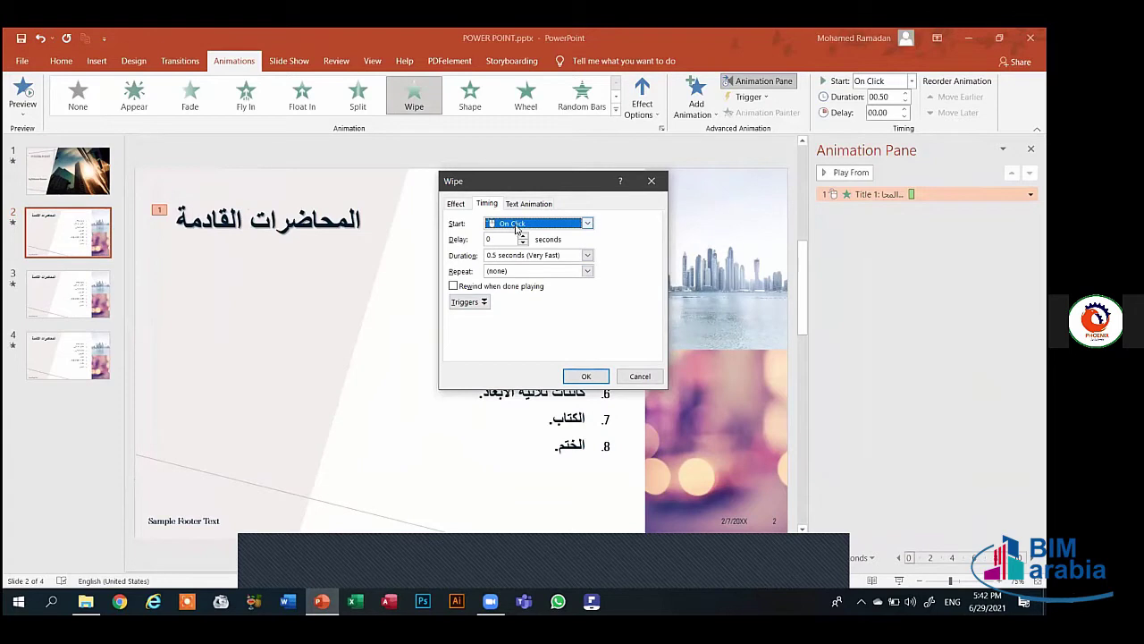
pyautogui.click(516, 229)
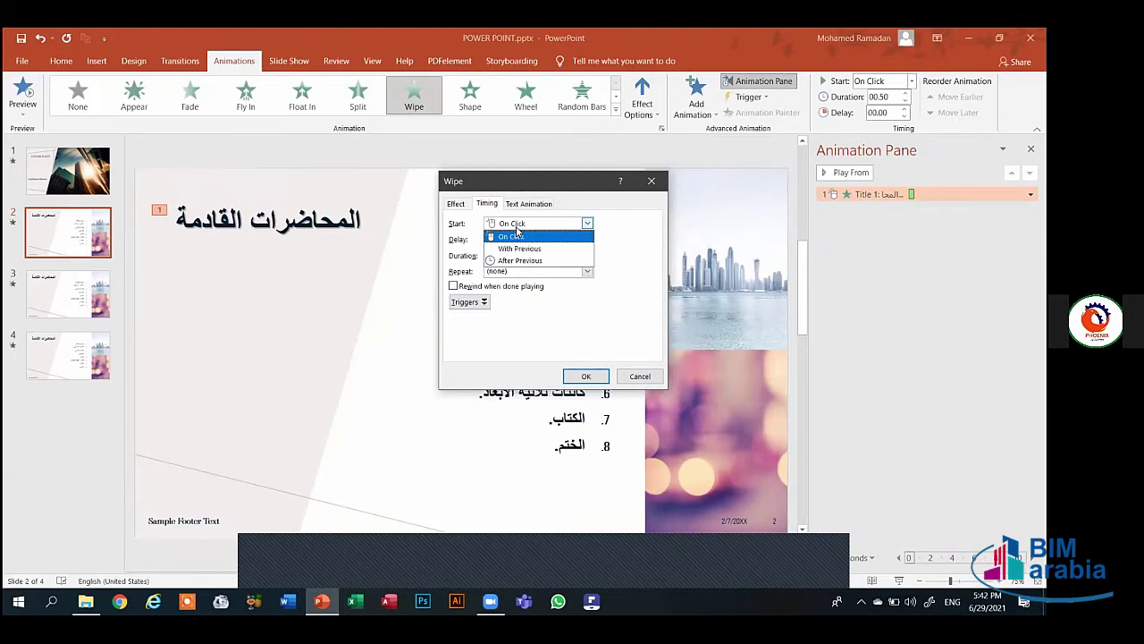
pyautogui.click(517, 234)
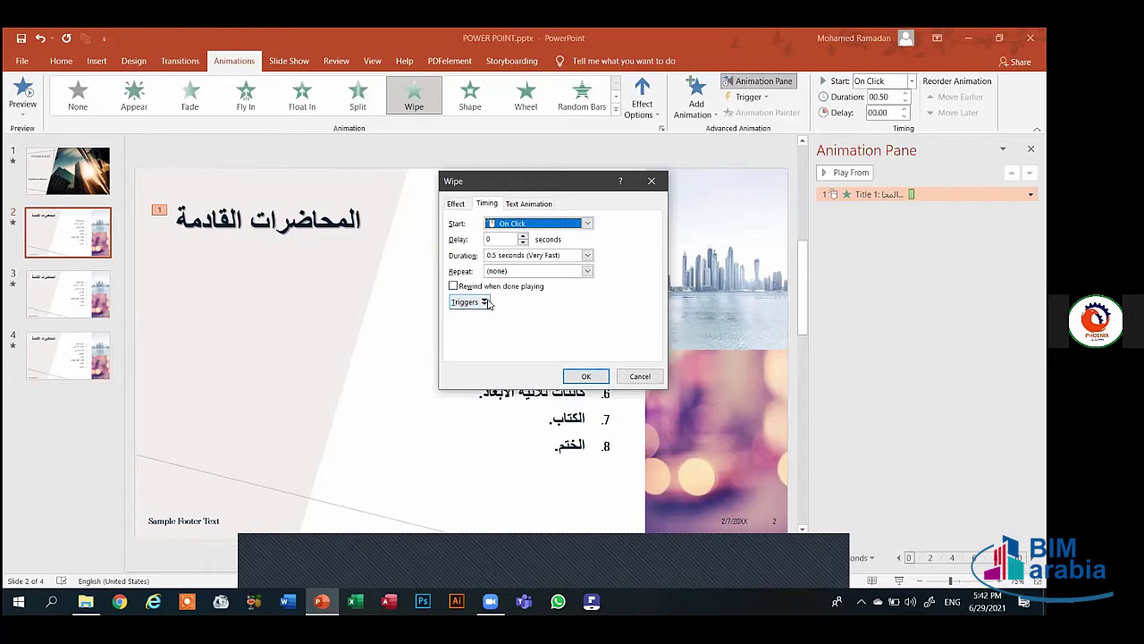
pyautogui.click(525, 204)
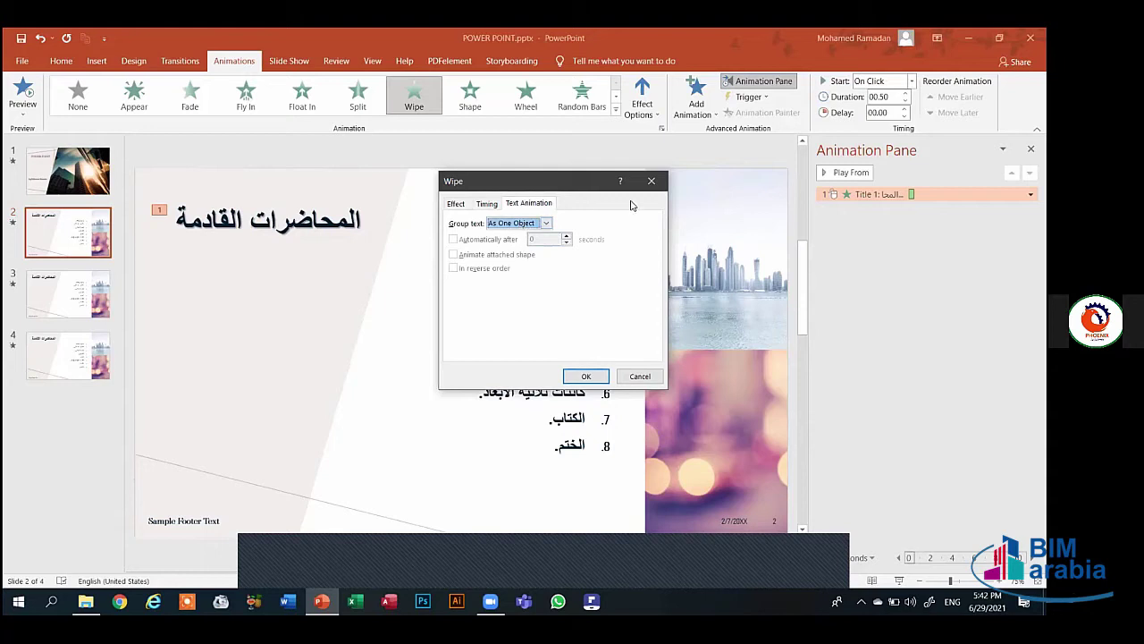
pyautogui.click(651, 181)
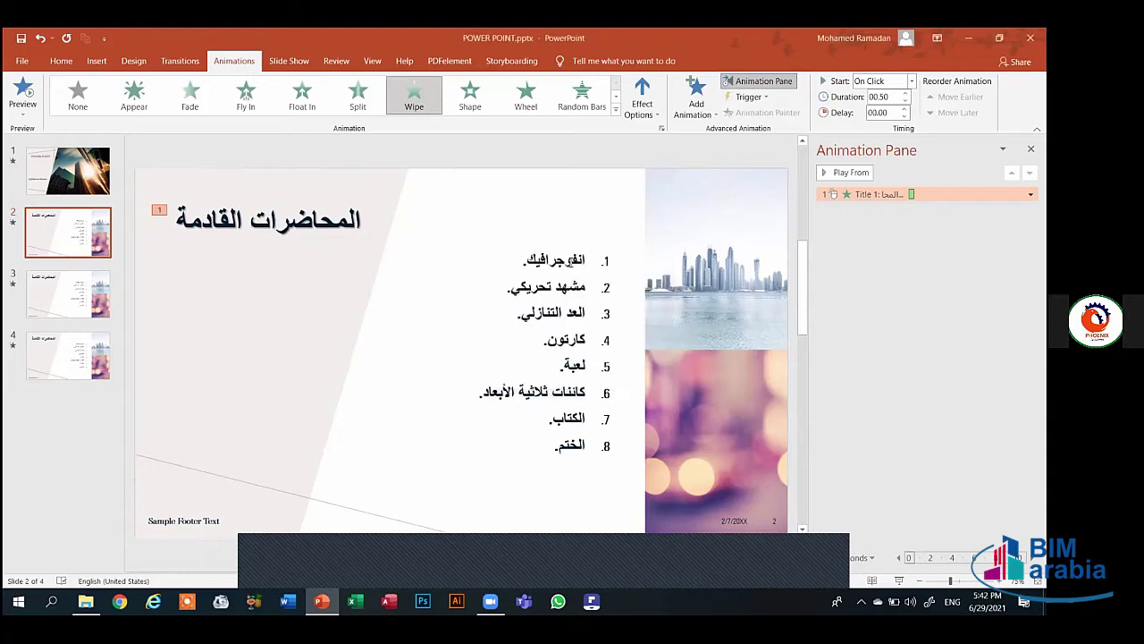
# - Set the title's Wipe text animation to By word and preview it
pyautogui.click(570, 260)
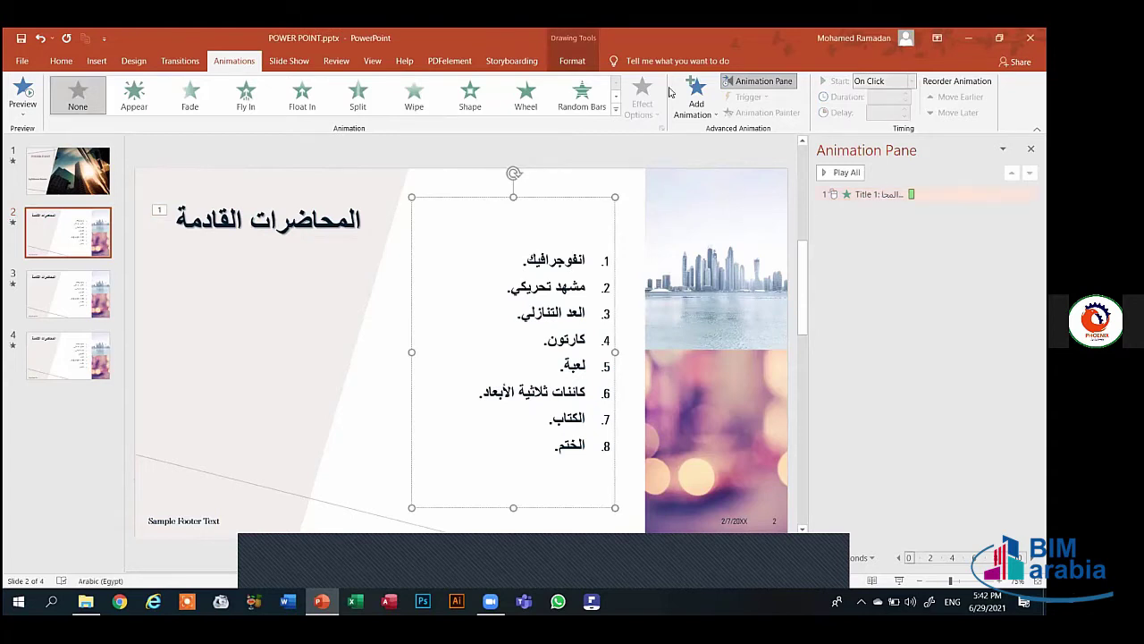
pyautogui.click(756, 81)
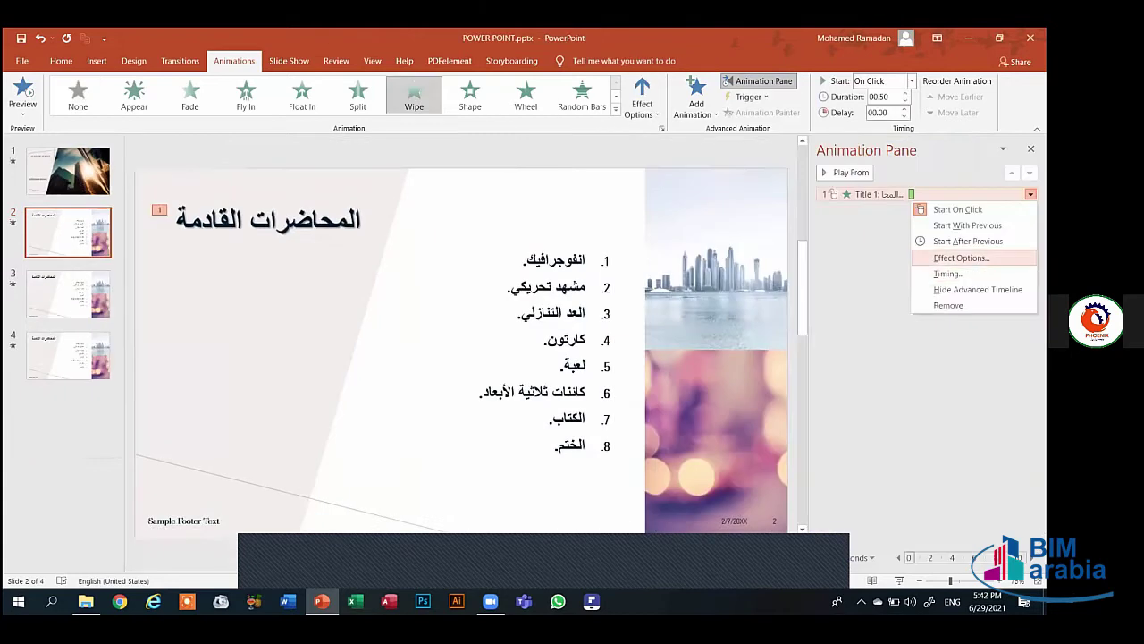
pyautogui.click(947, 258)
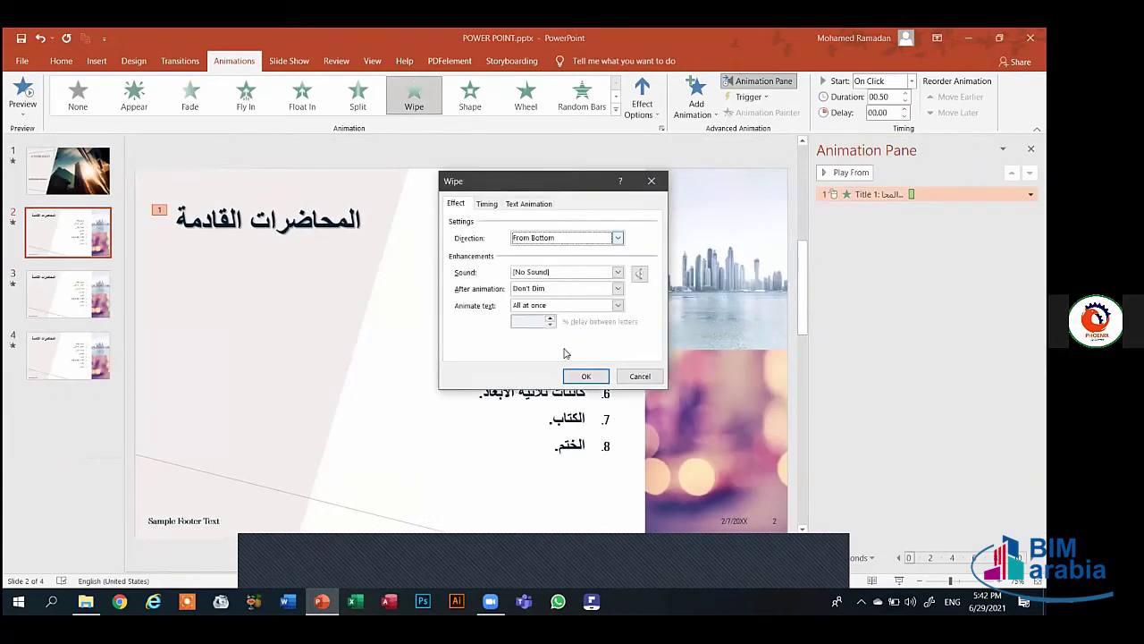
pyautogui.click(617, 305)
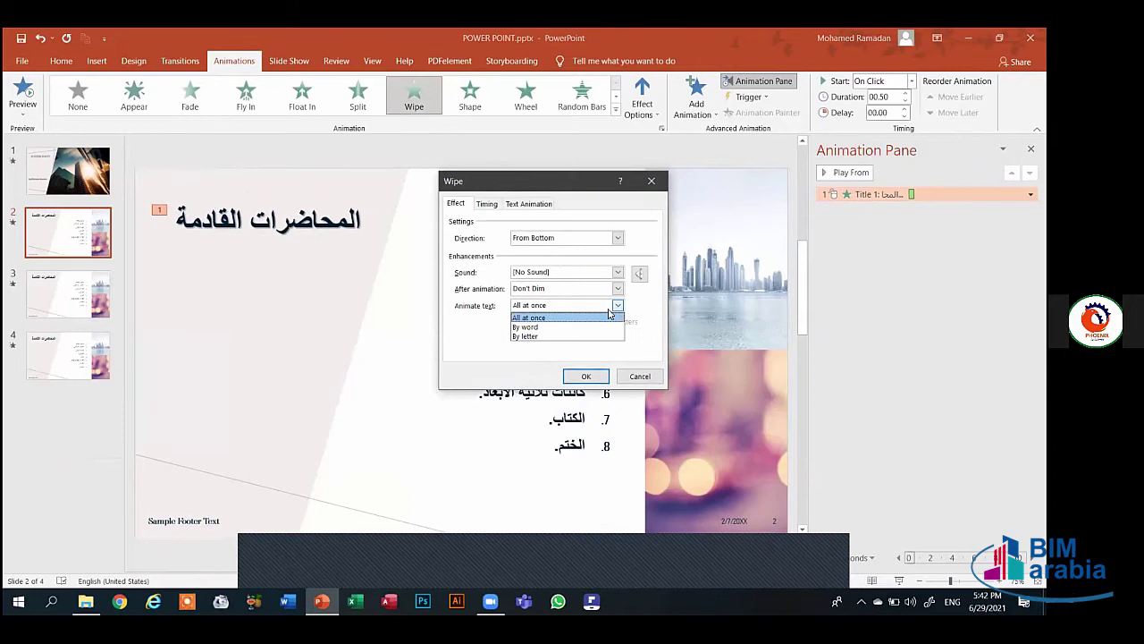
pyautogui.click(564, 327)
pyautogui.click(584, 375)
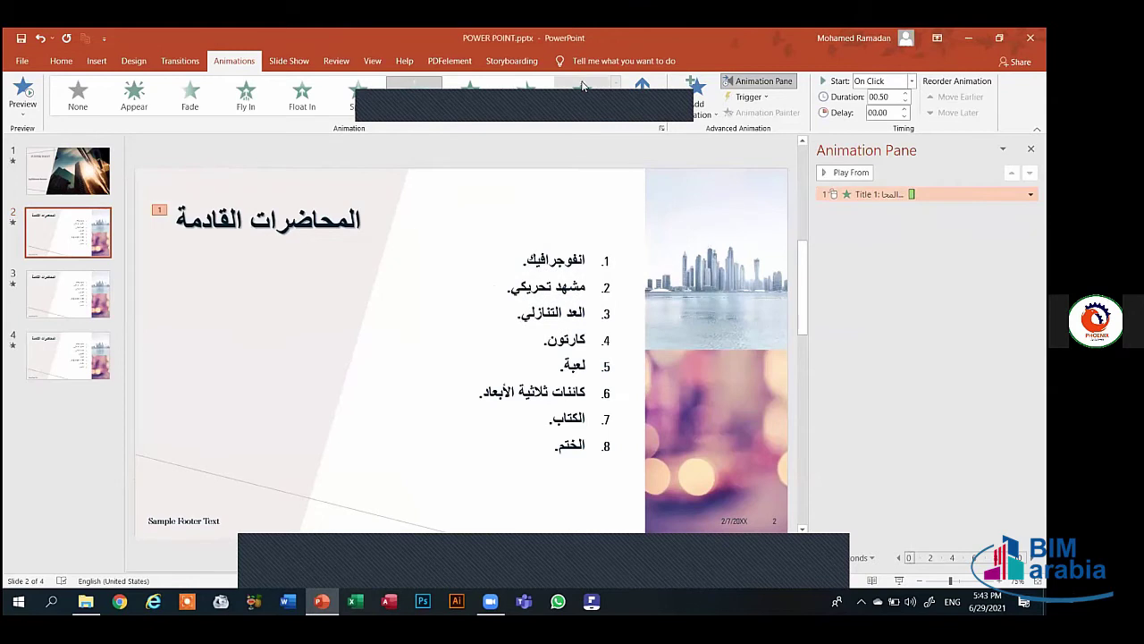
# - Change the title's text animation to By letter with a 10% delay between letters
pyautogui.rightClick(913, 194)
pyautogui.click(944, 256)
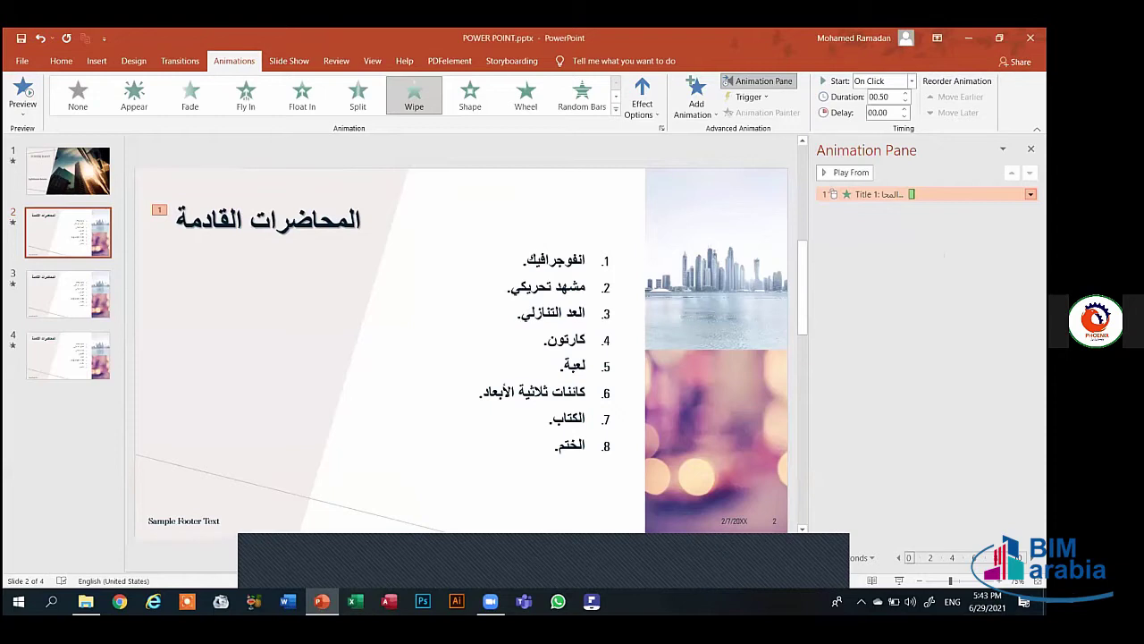
pyautogui.click(617, 306)
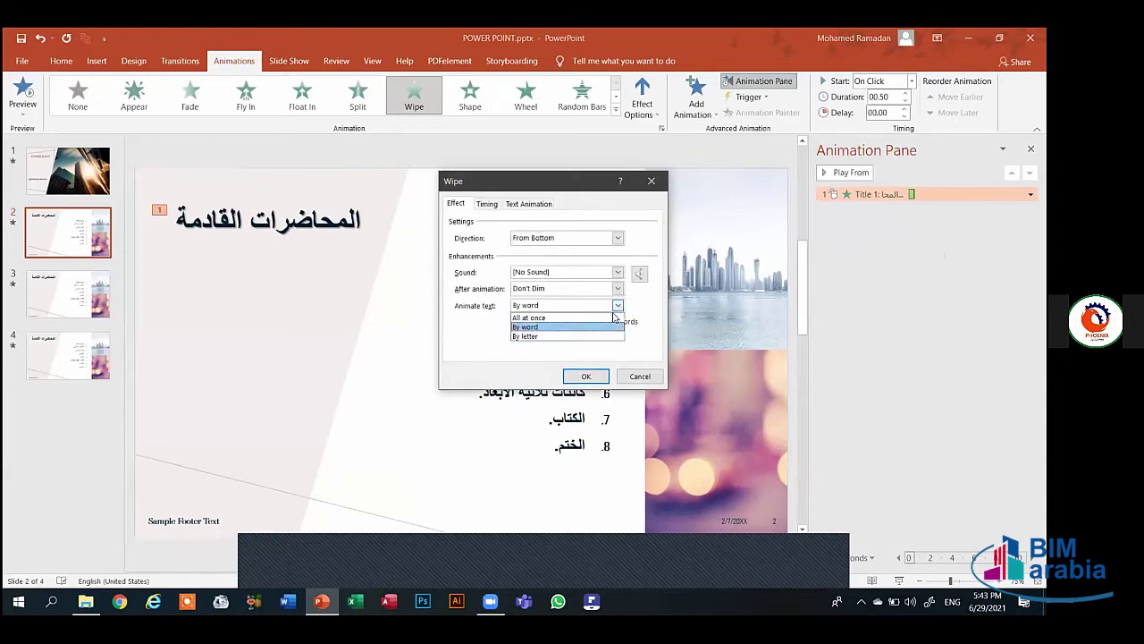
pyautogui.click(599, 338)
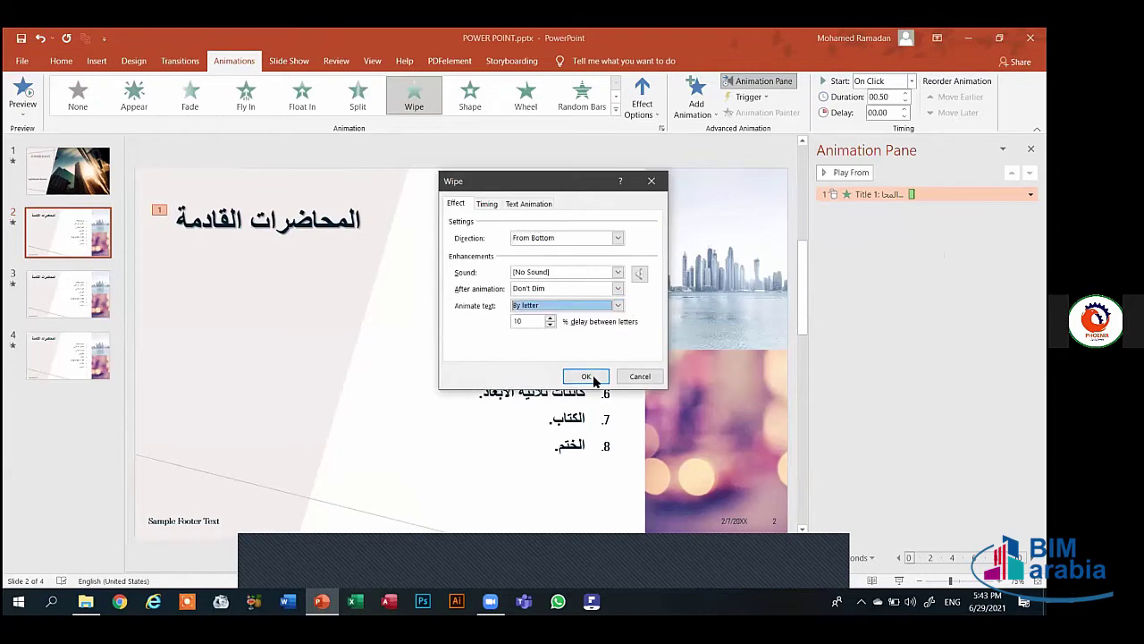
pyautogui.click(592, 376)
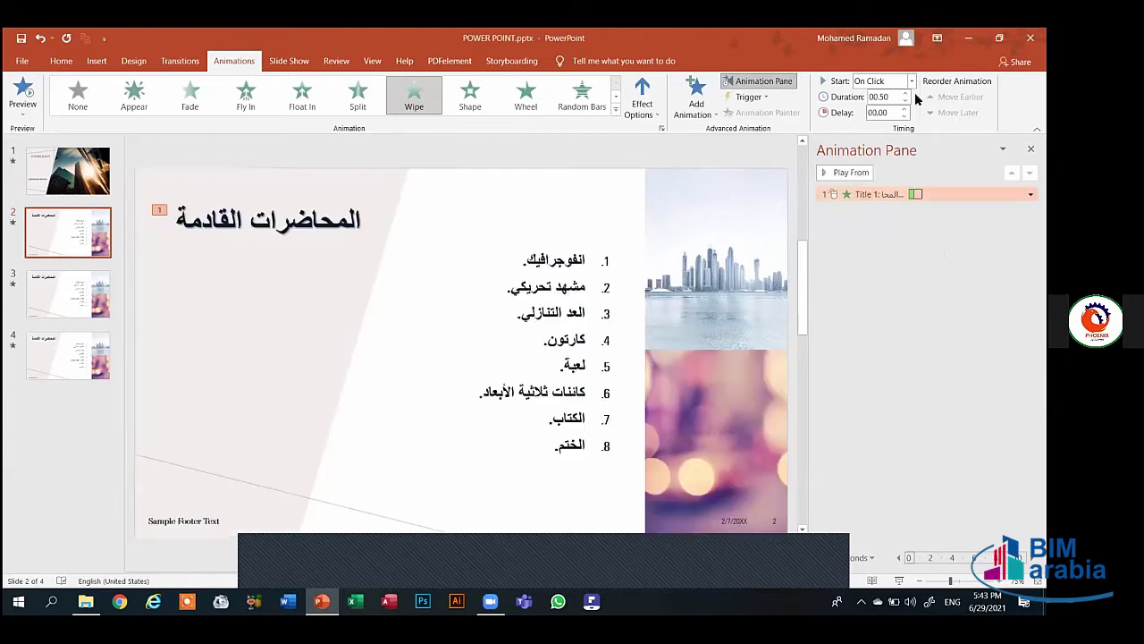
# - Raise the title Wipe's duration from 00.50 to 06.00 and preview the animation twice
pyautogui.click(906, 93)
pyautogui.click(906, 93)
pyautogui.click(905, 94)
pyautogui.click(903, 95)
pyautogui.click(904, 95)
pyautogui.click(904, 94)
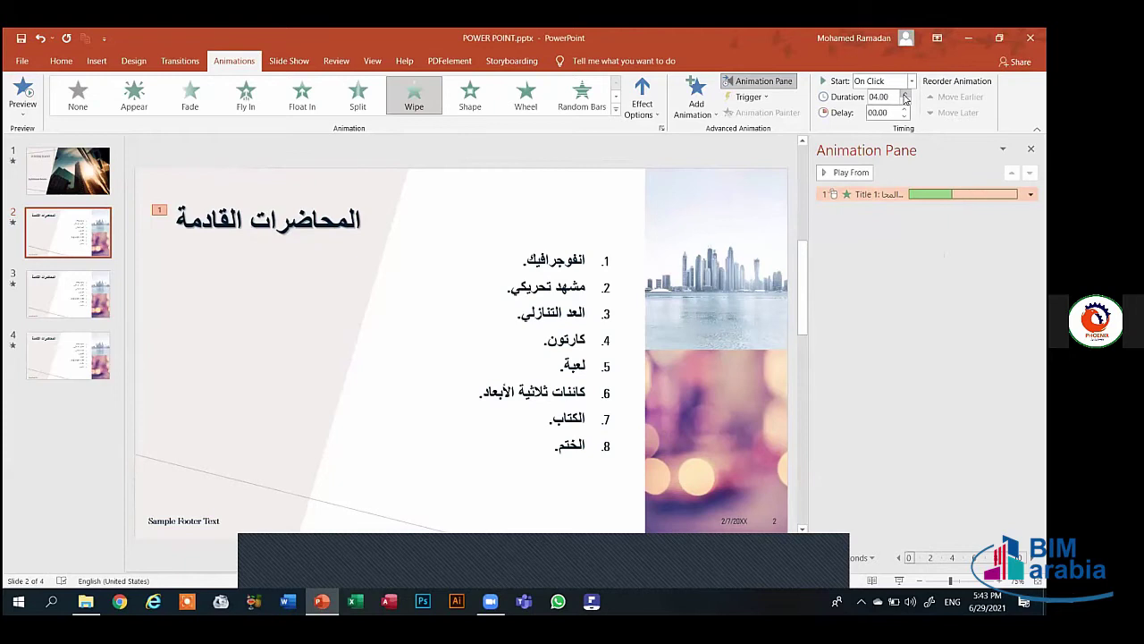
pyautogui.click(904, 94)
pyautogui.click(904, 94)
pyautogui.click(905, 95)
pyautogui.click(25, 105)
pyautogui.click(26, 89)
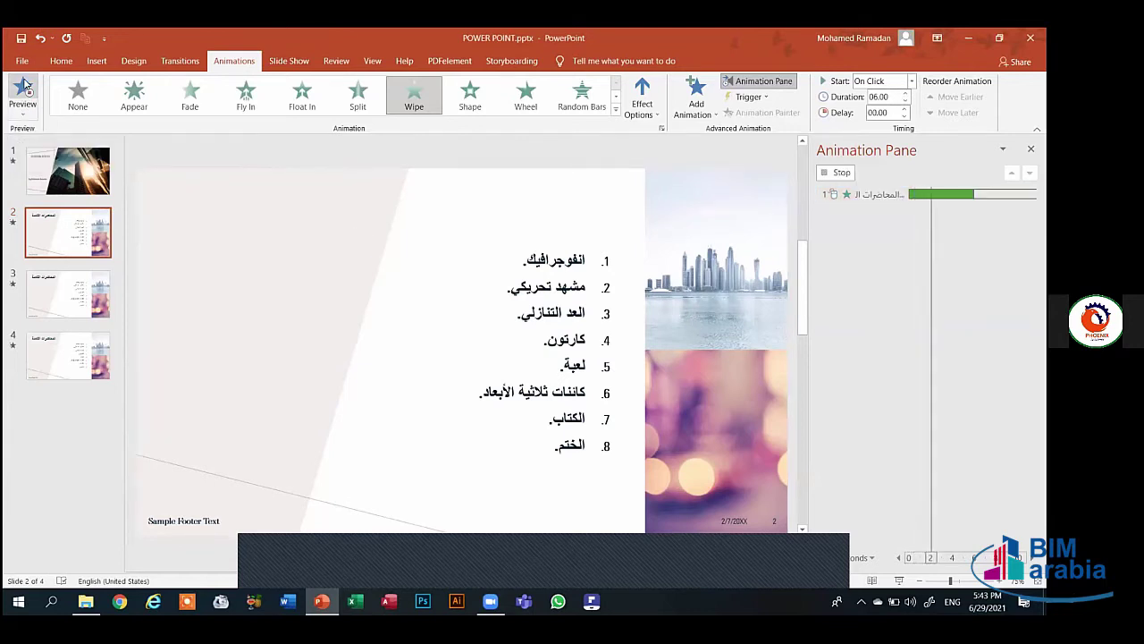
pyautogui.click(26, 86)
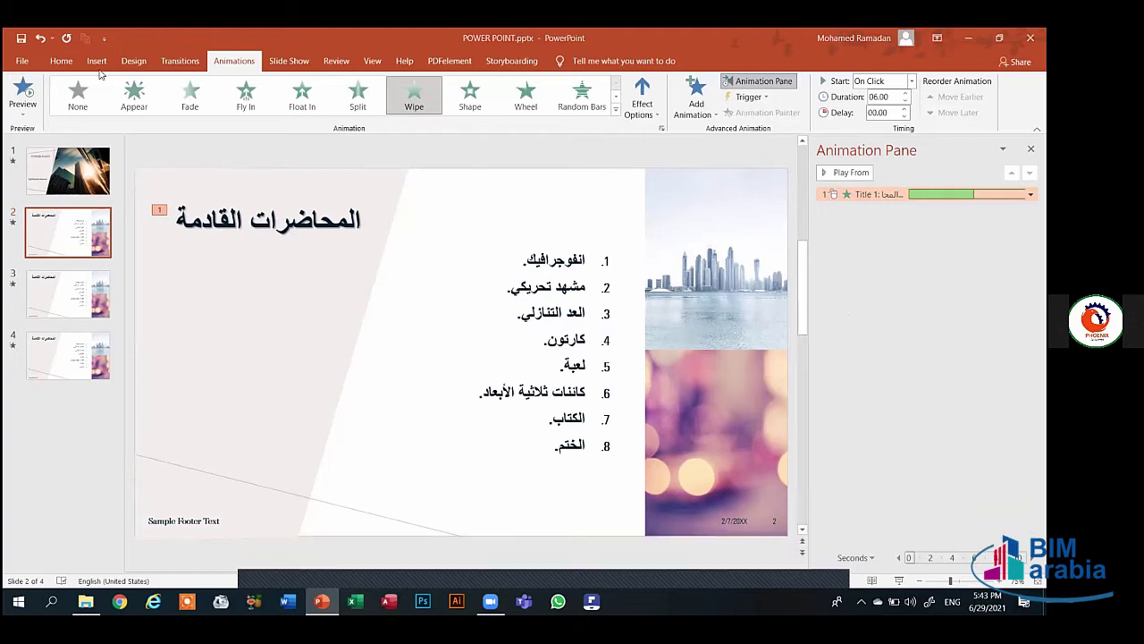
pyautogui.click(133, 61)
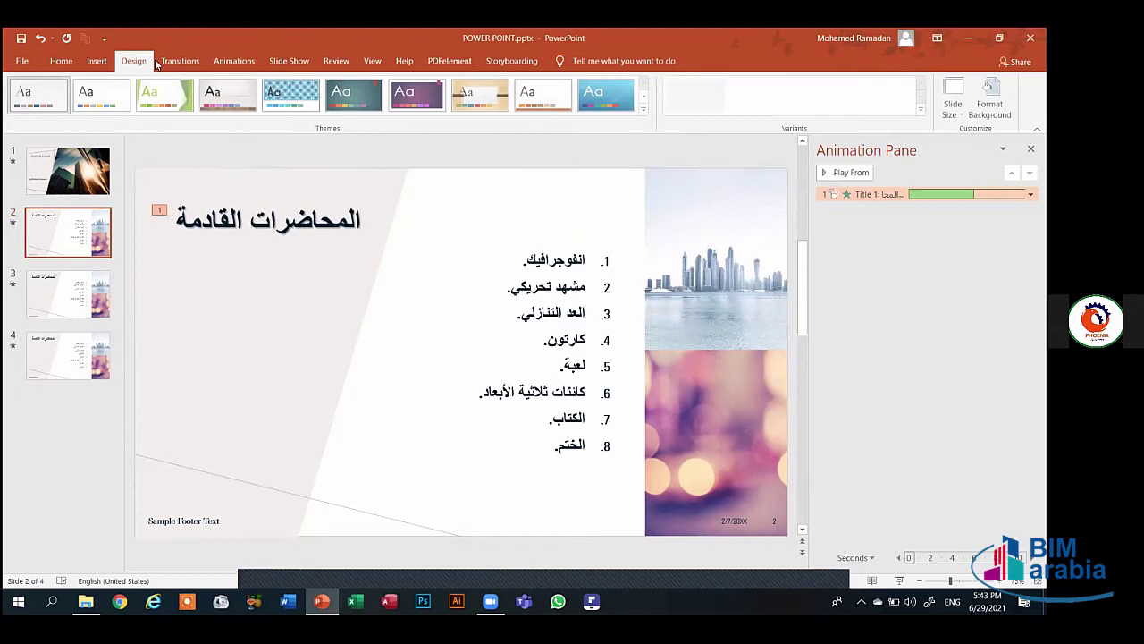
pyautogui.click(170, 62)
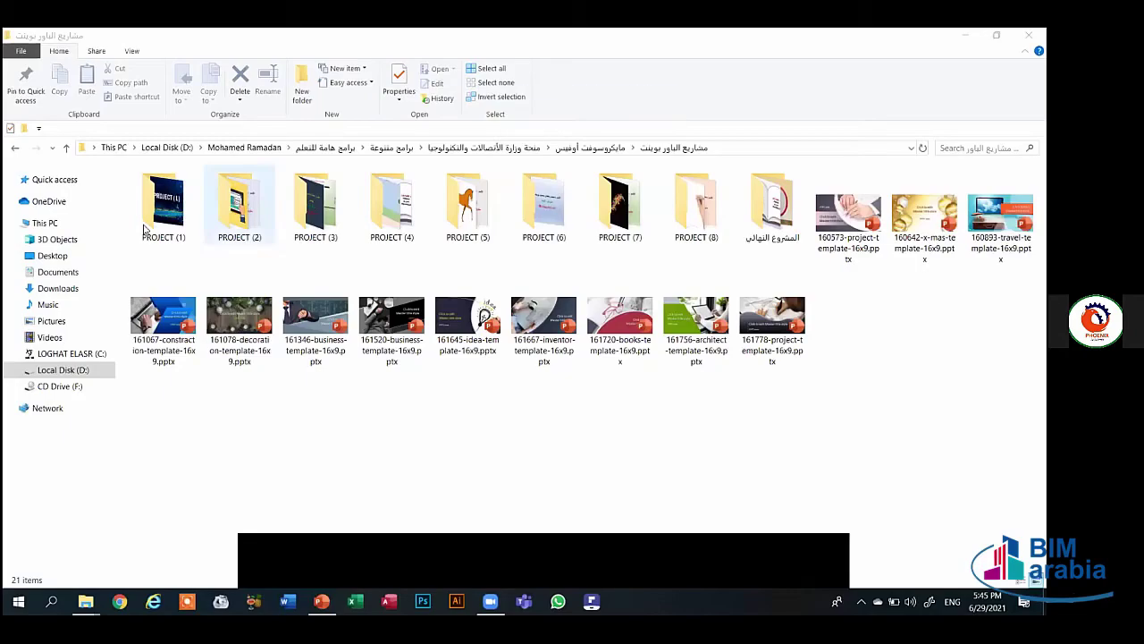
# - Open PROJECT (1).pptx from the PROJECT (1) folder in File Explorer
pyautogui.click(143, 230)
pyautogui.doubleClick(143, 231)
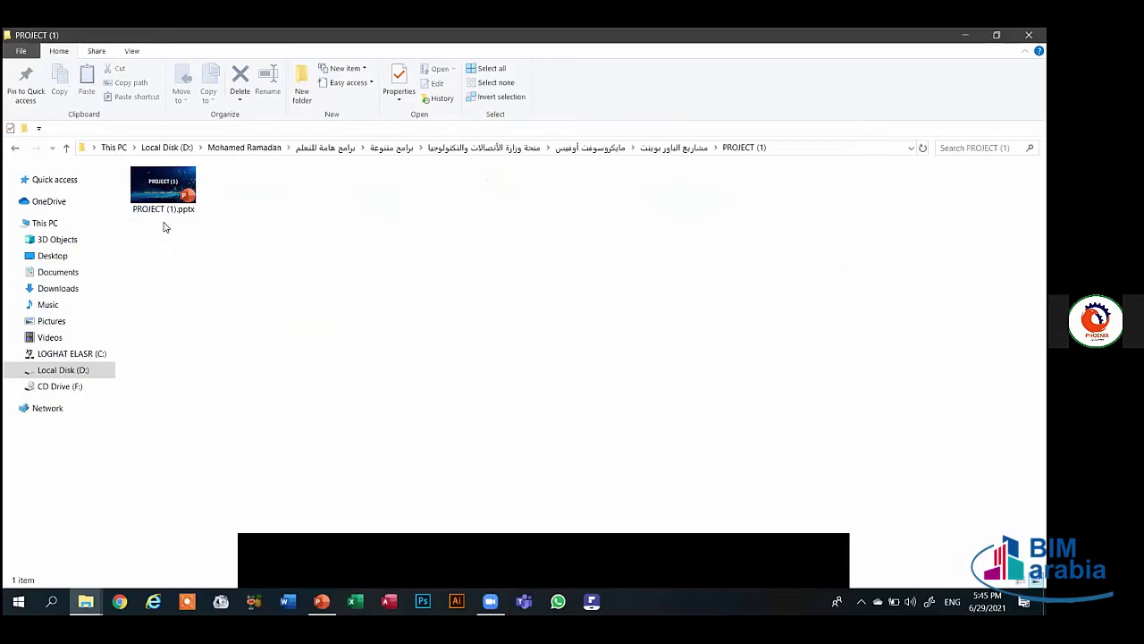
pyautogui.doubleClick(161, 207)
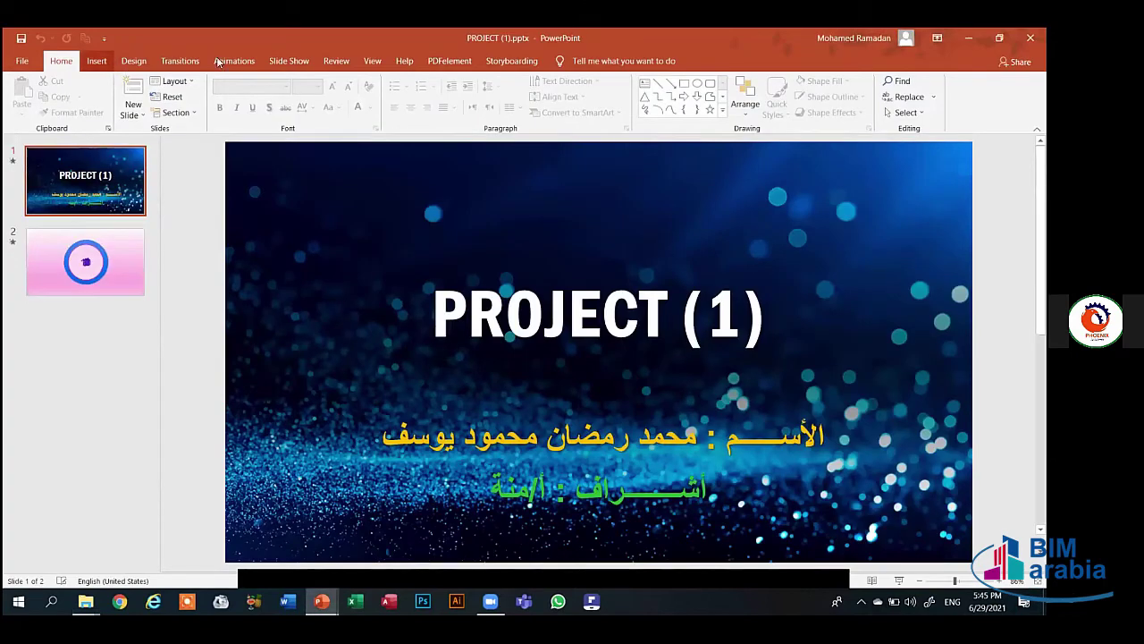
pyautogui.rightClick(266, 63)
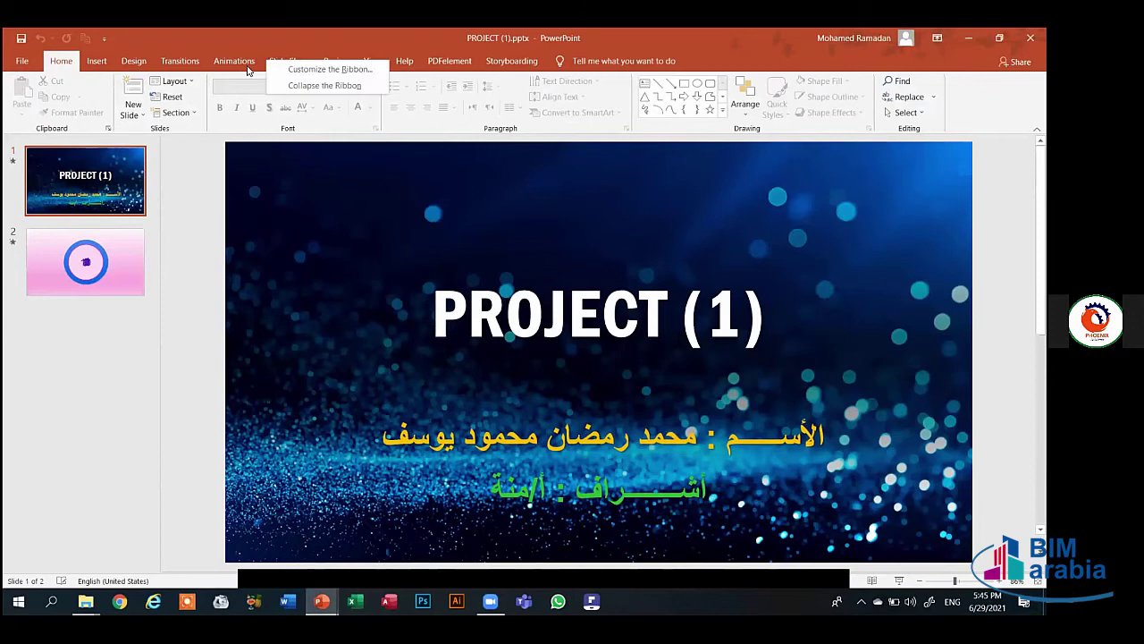
# - Preview the PROJECT (1) title slide animations and play the slide show from the beginning
pyautogui.click(55, 197)
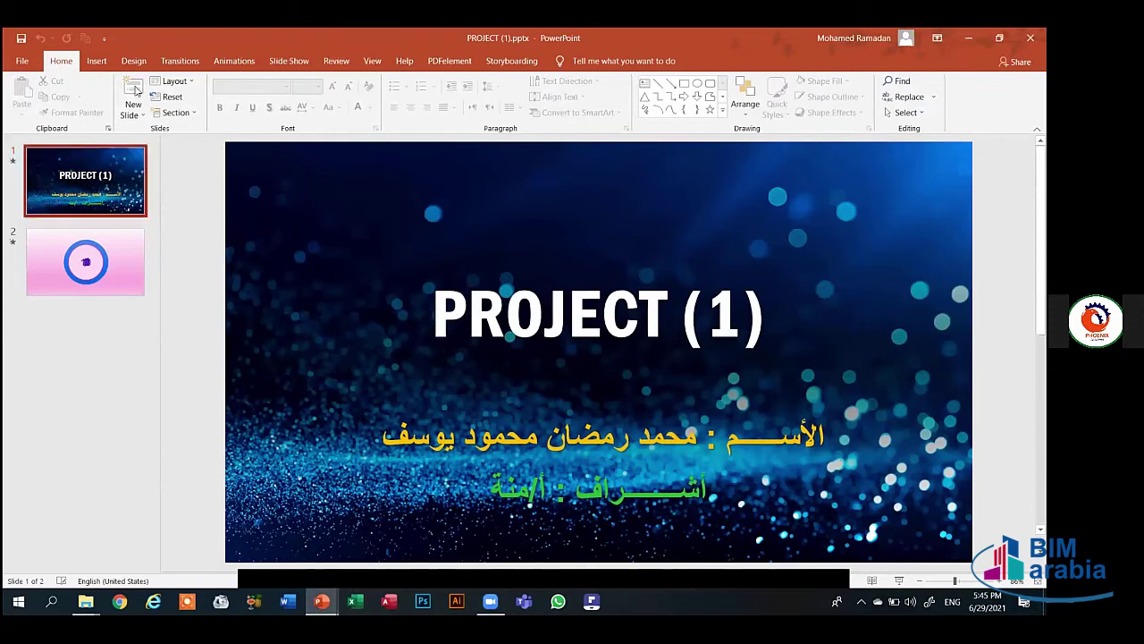
pyautogui.click(232, 61)
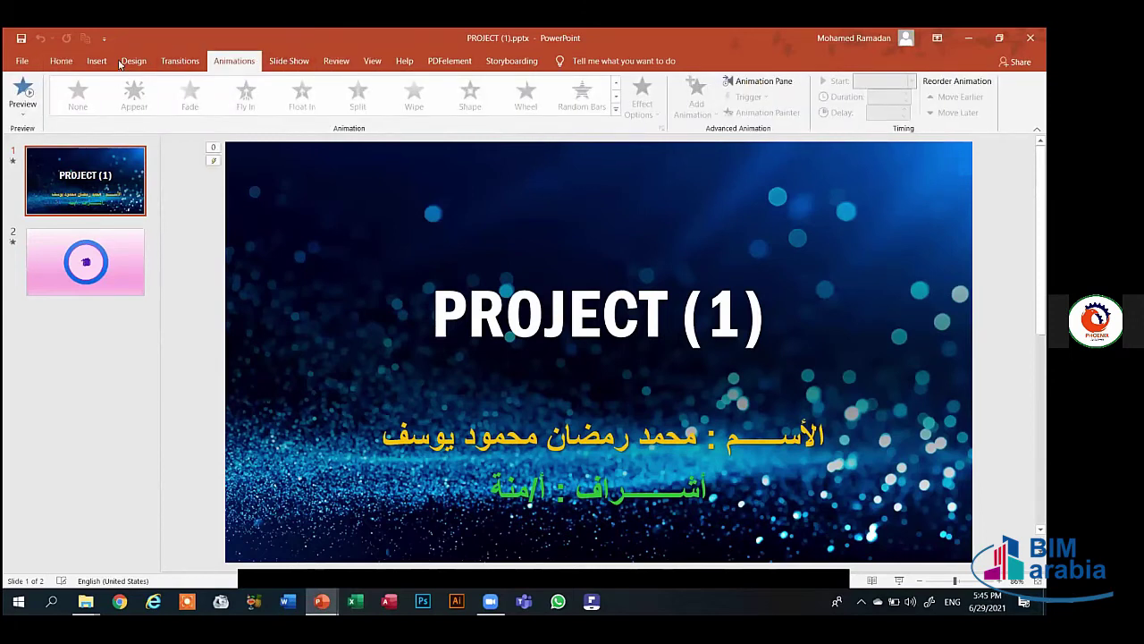
pyautogui.click(179, 61)
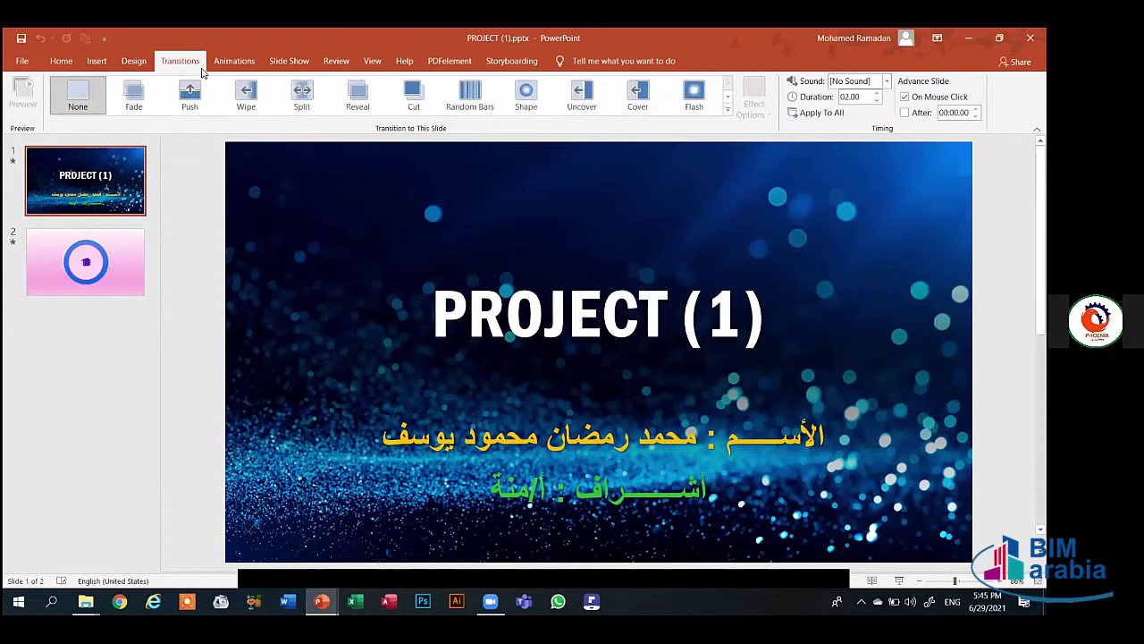
pyautogui.click(233, 60)
pyautogui.click(25, 89)
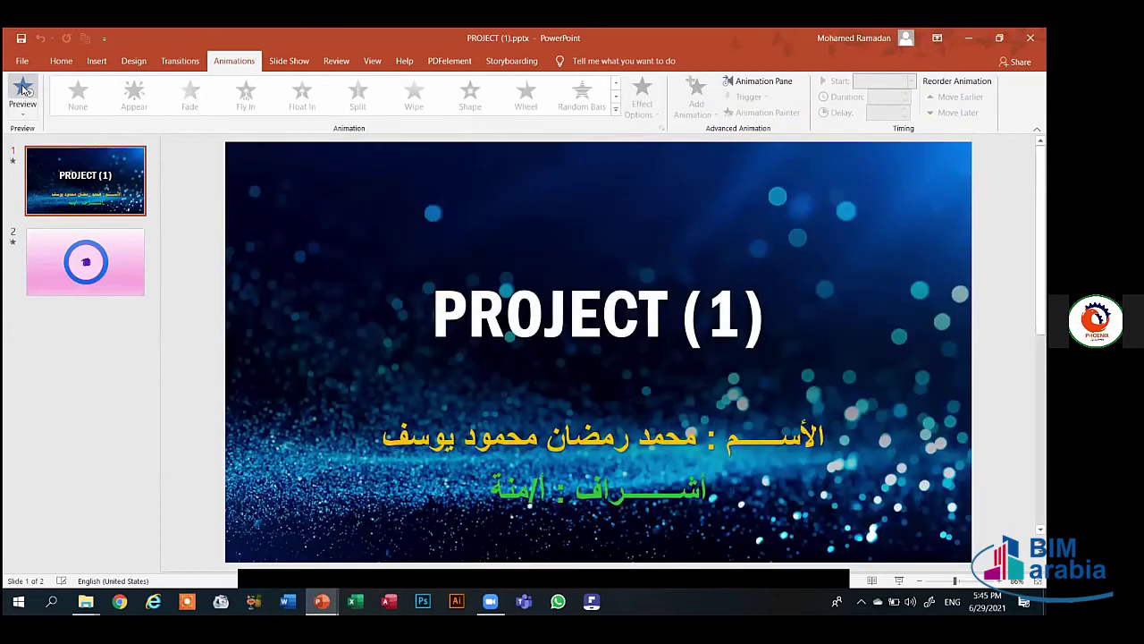
pyautogui.click(279, 61)
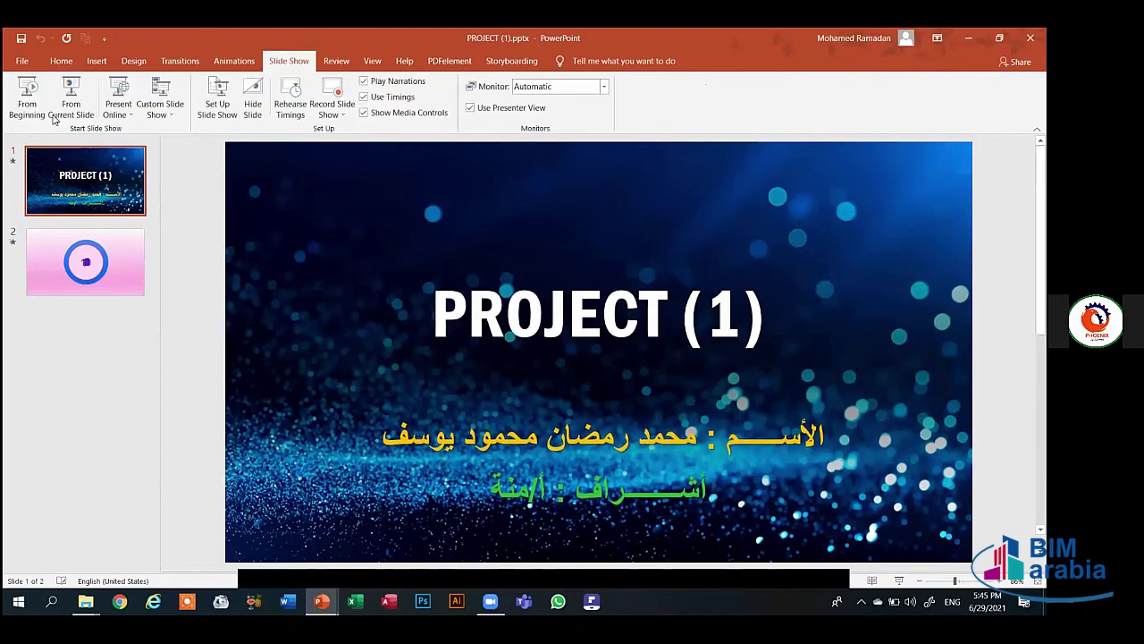
pyautogui.click(27, 89)
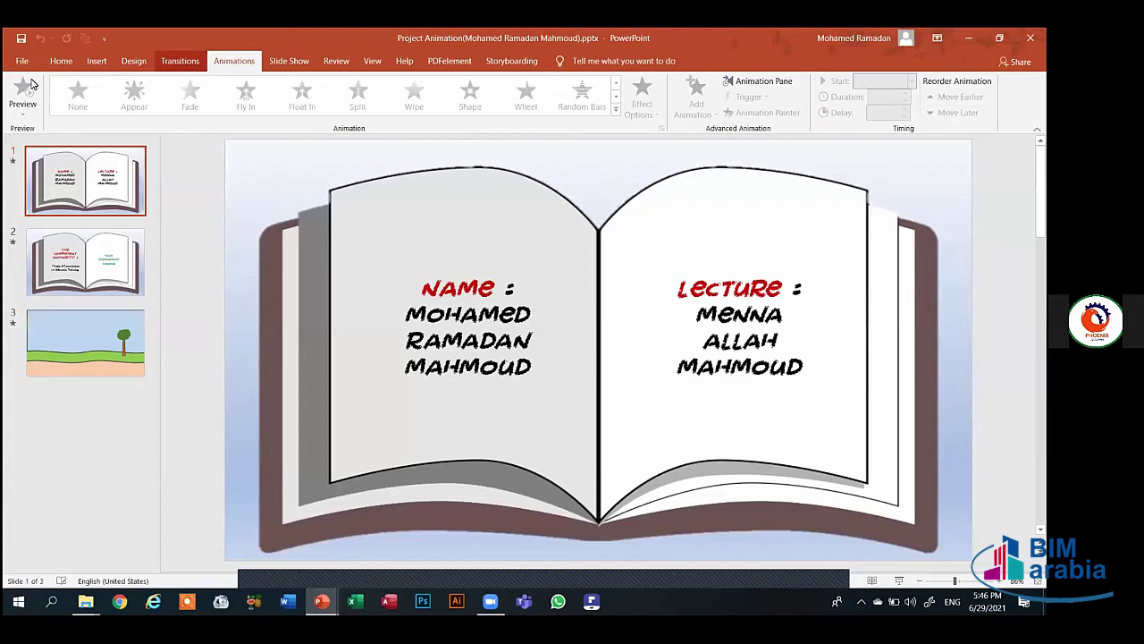
# - Preview the landscape slide's animations, then open Project .pptx from the parent projects folder
pyautogui.hotkey('alt', 'k')
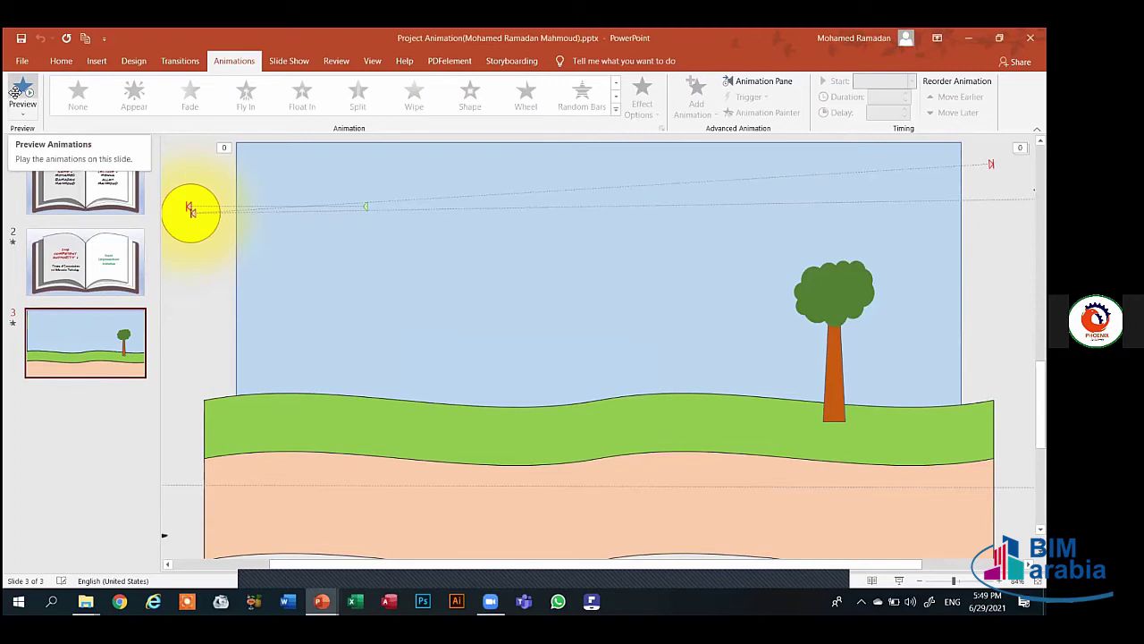
pyautogui.click(15, 92)
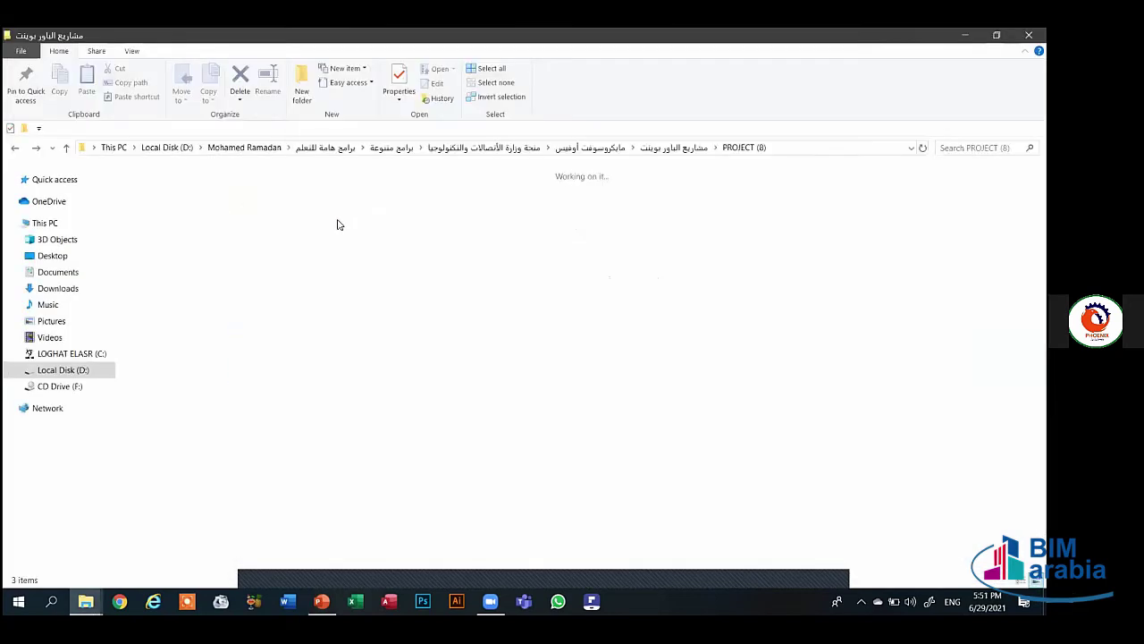
pyautogui.hotkey('alt', 'Up')
pyautogui.doubleClick(337, 225)
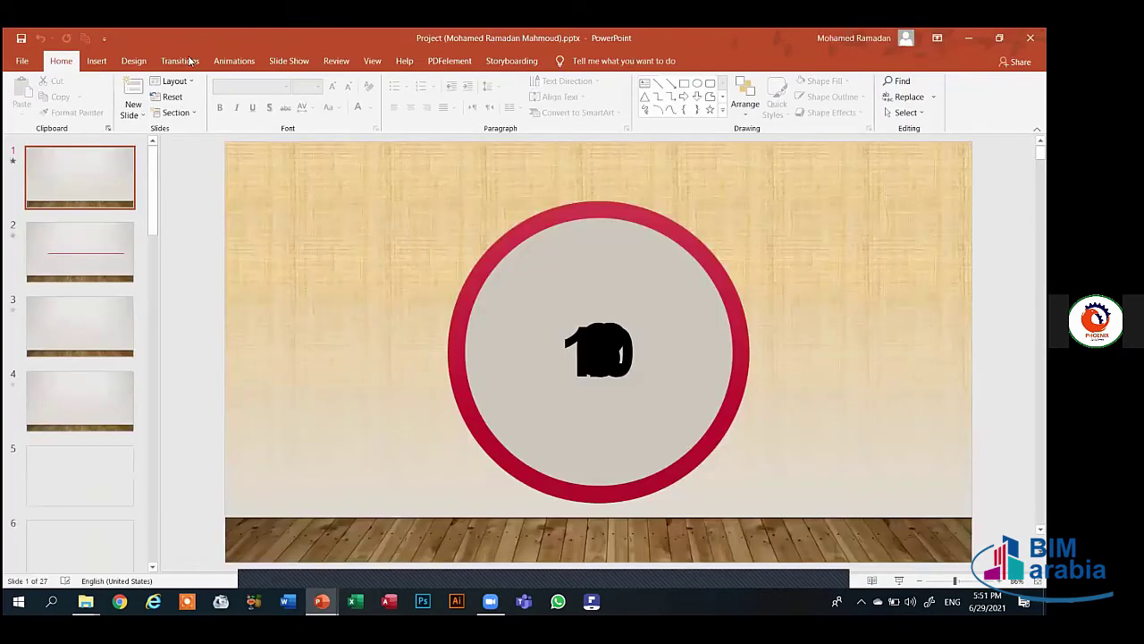
# - Preview the countdown animation on slide 1 and the name-writing animation on slide 2
pyautogui.click(201, 60)
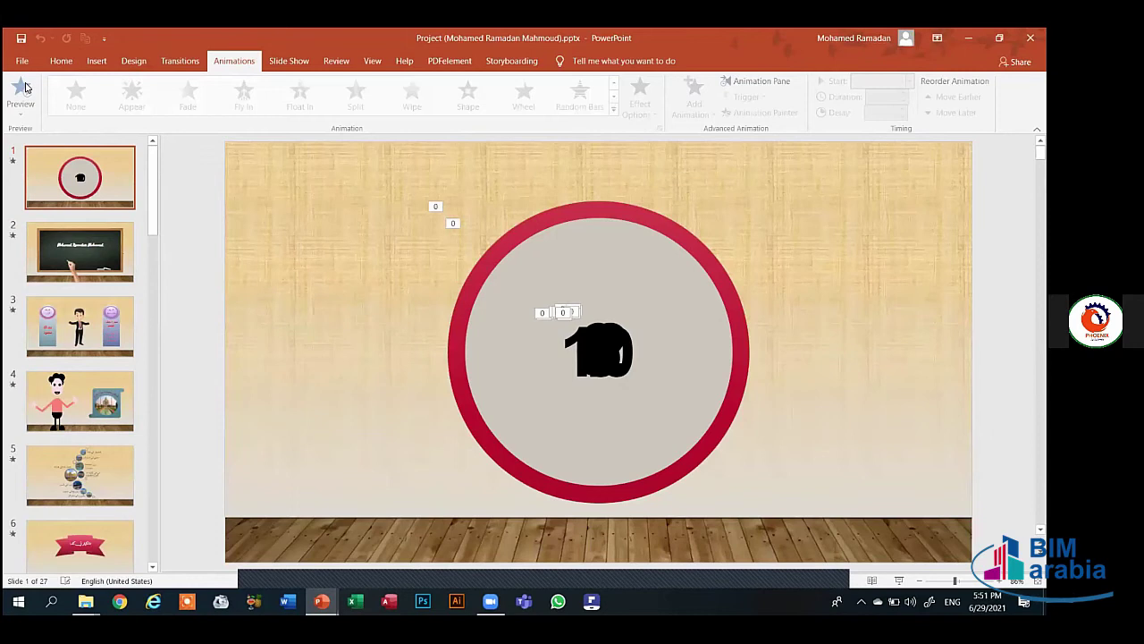
pyautogui.click(25, 86)
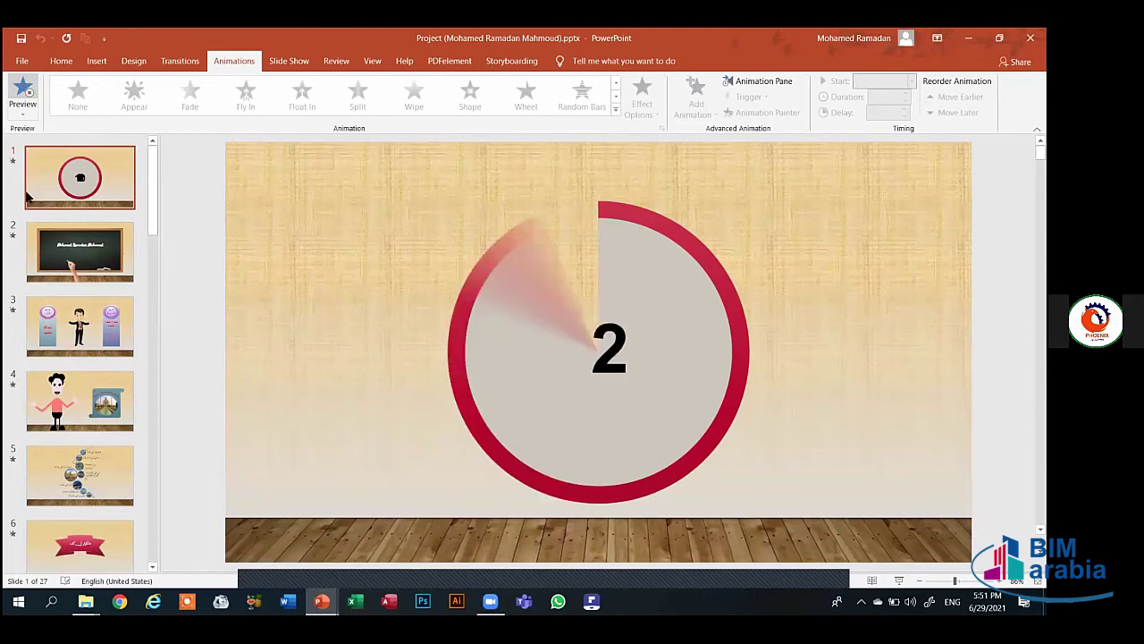
pyautogui.click(50, 240)
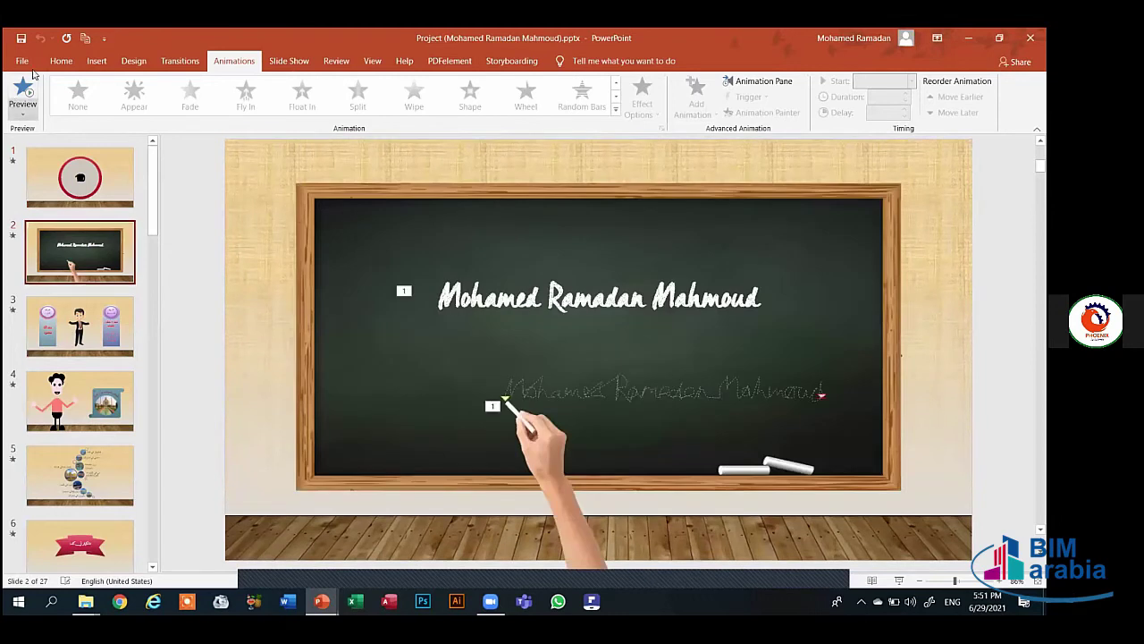
pyautogui.click(23, 112)
pyautogui.click(25, 92)
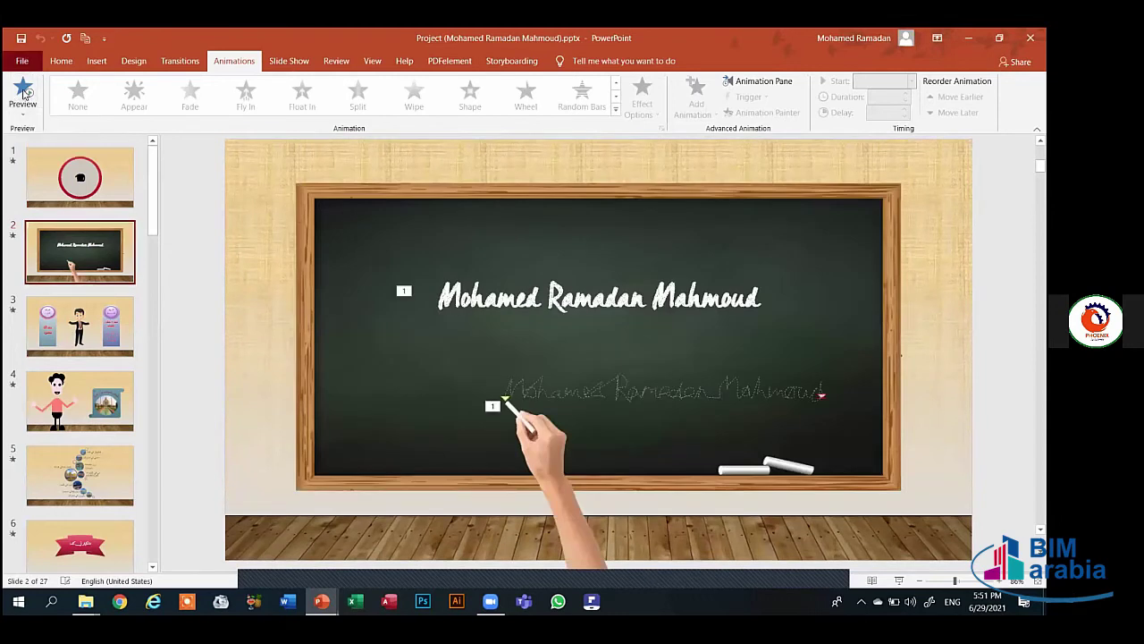
pyautogui.click(21, 61)
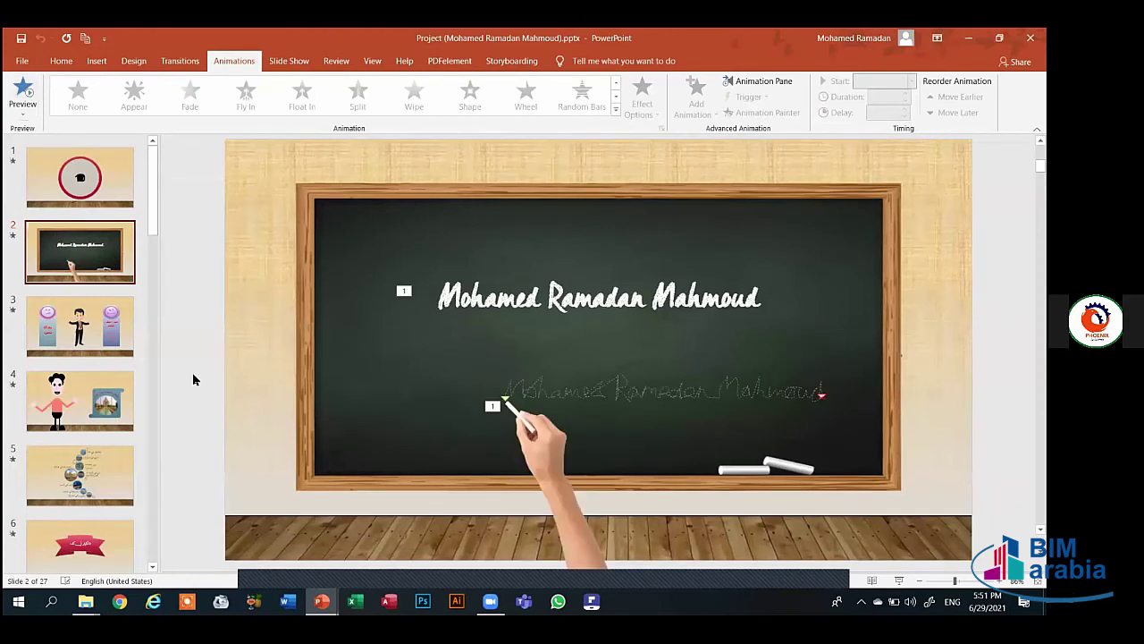
# - Page through the slides to slide 26 and view its Prestige transition timing
pyautogui.click(85, 331)
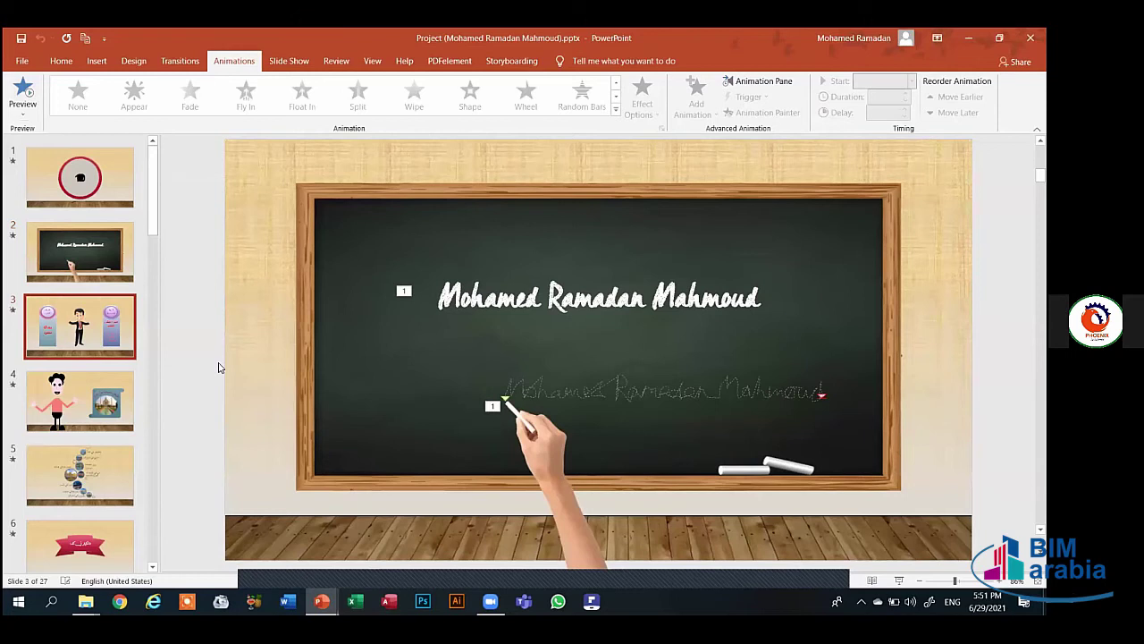
pyautogui.click(114, 403)
pyautogui.press('Down')
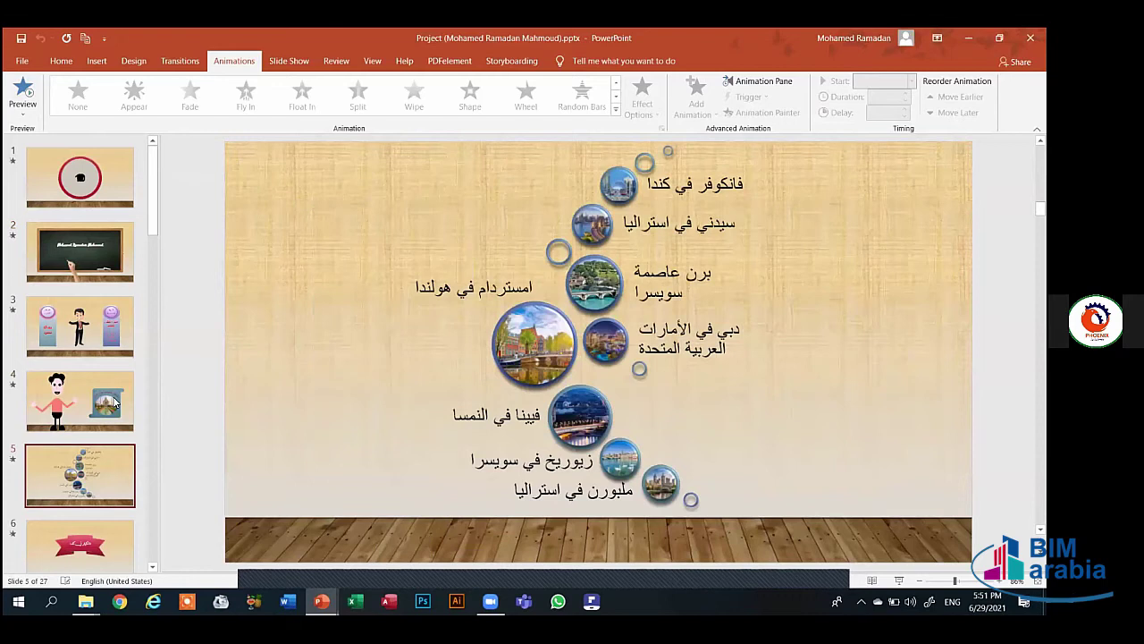
pyautogui.press('Down')
pyautogui.press('Down')
pyautogui.press('Down')
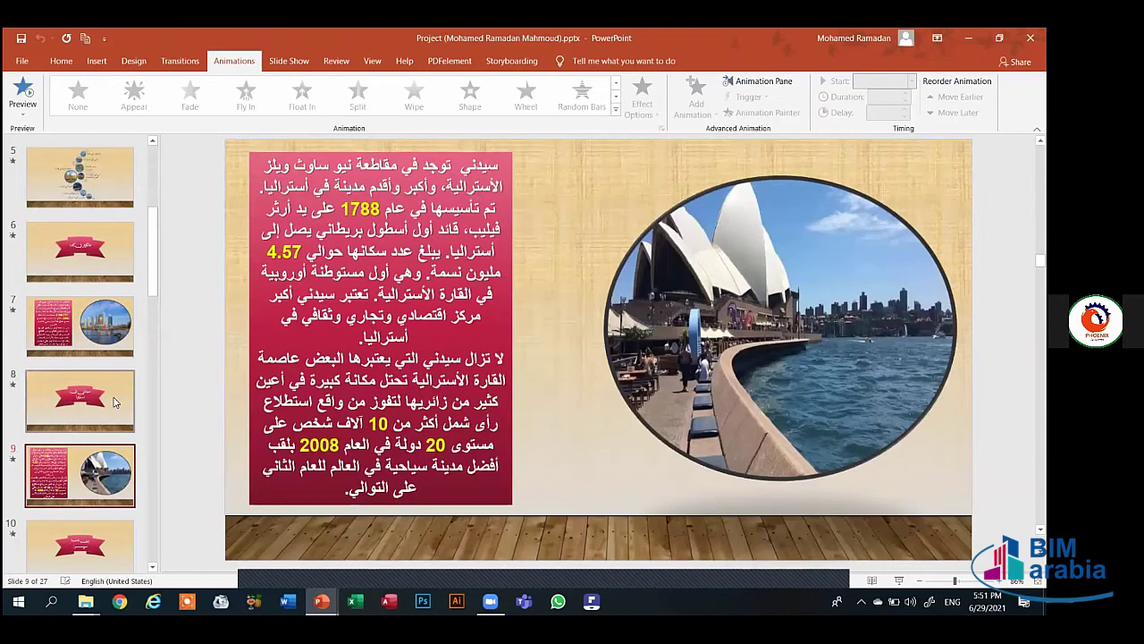
pyautogui.press('Down')
pyautogui.press('Down')
pyautogui.press('Down')
pyautogui.press('Down')
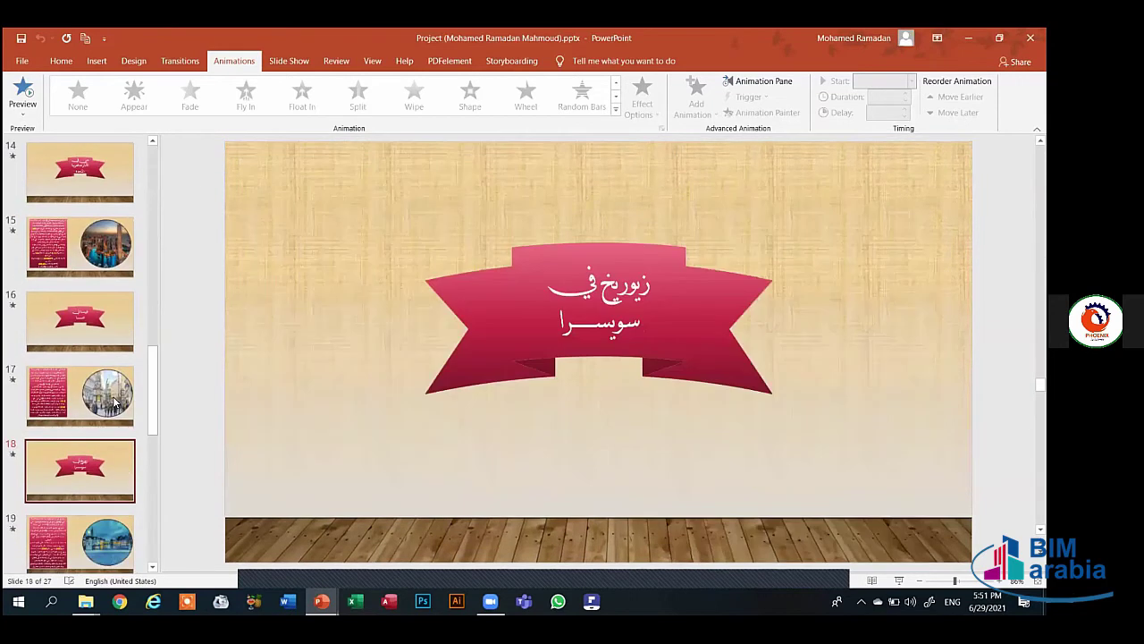
pyautogui.press('Down')
pyautogui.press('Down')
pyautogui.press('Down')
pyautogui.press('Down')
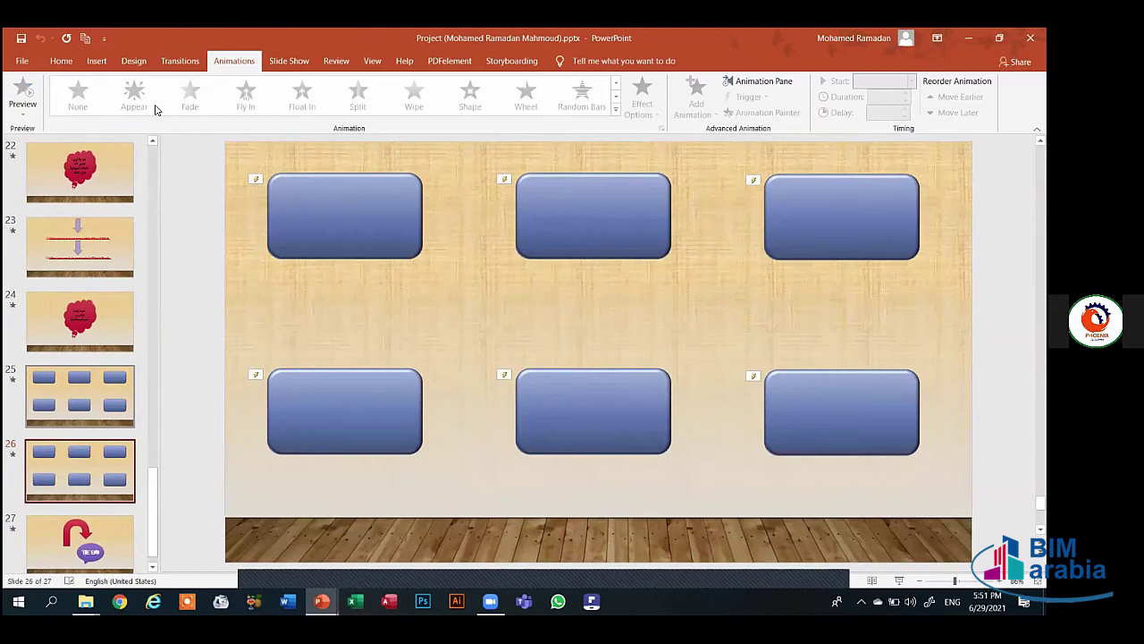
pyautogui.click(180, 61)
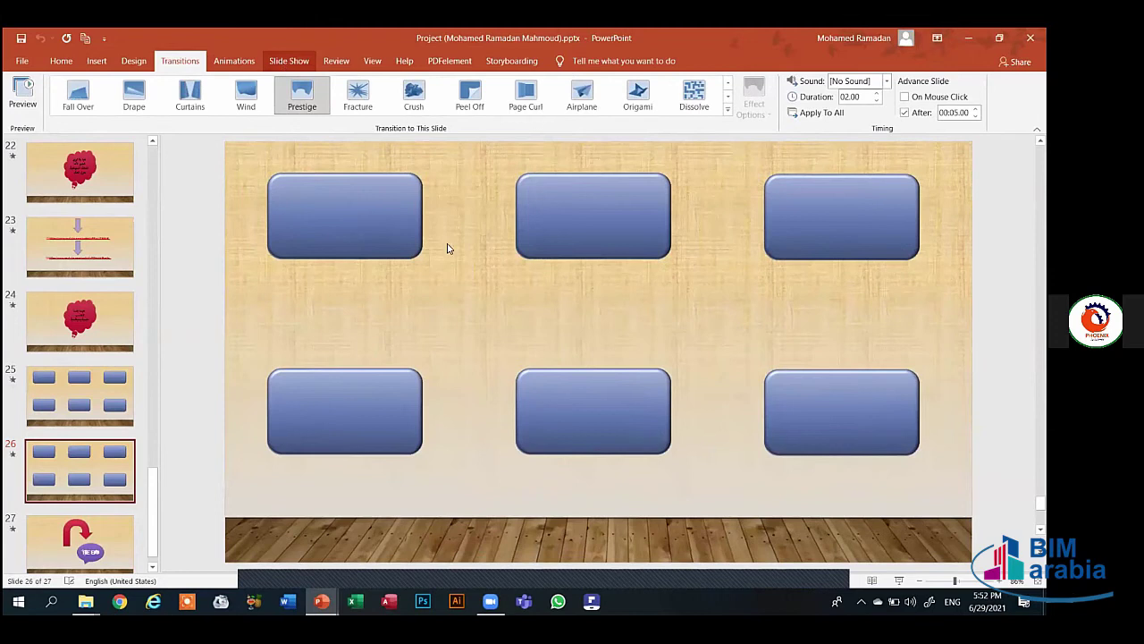
pyautogui.click(289, 60)
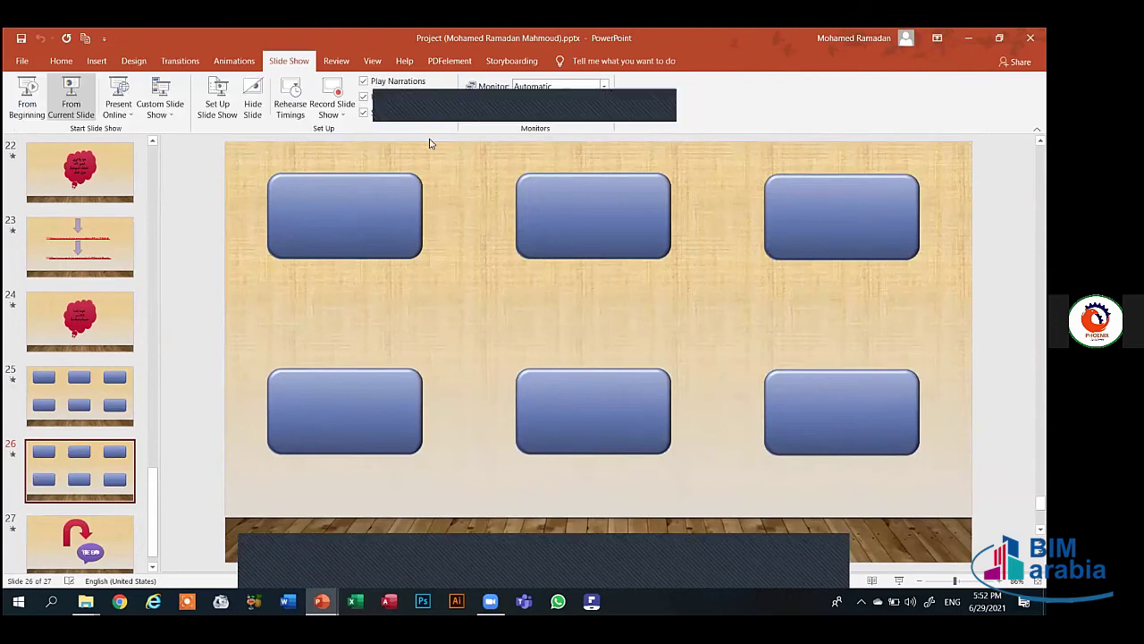
pyautogui.hotkey('shift', 'F5')
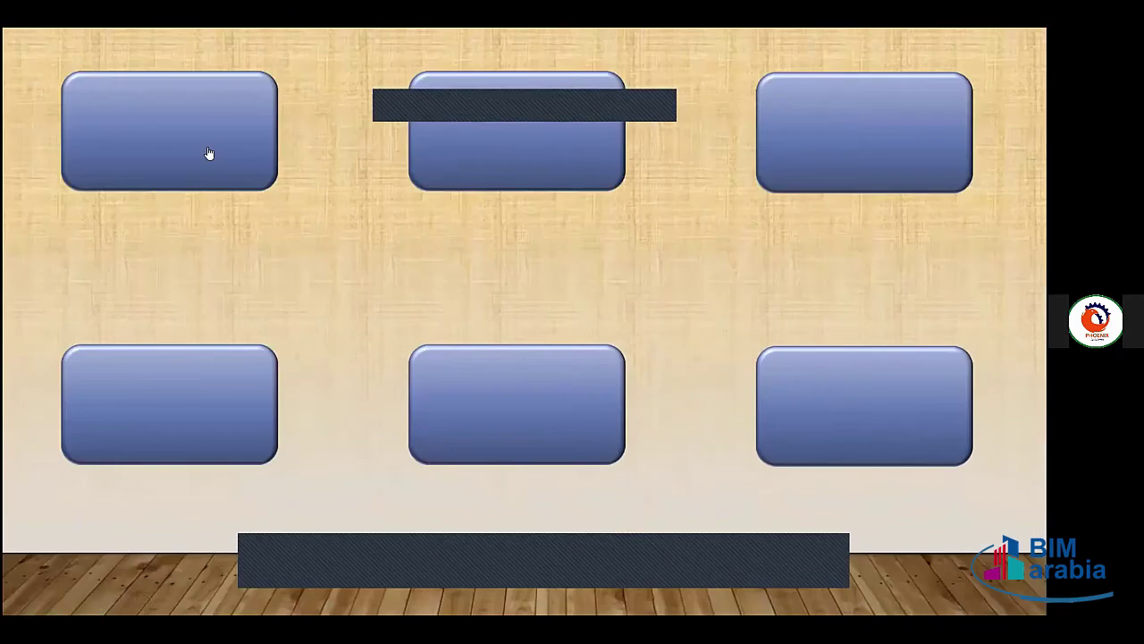
pyautogui.click(227, 158)
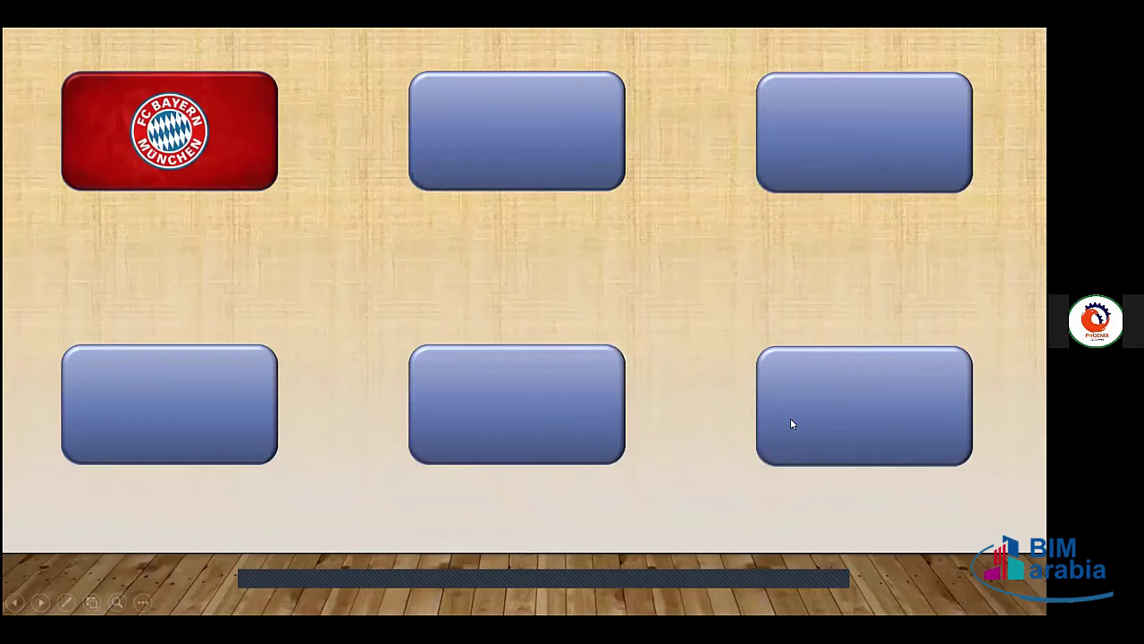
pyautogui.click(720, 402)
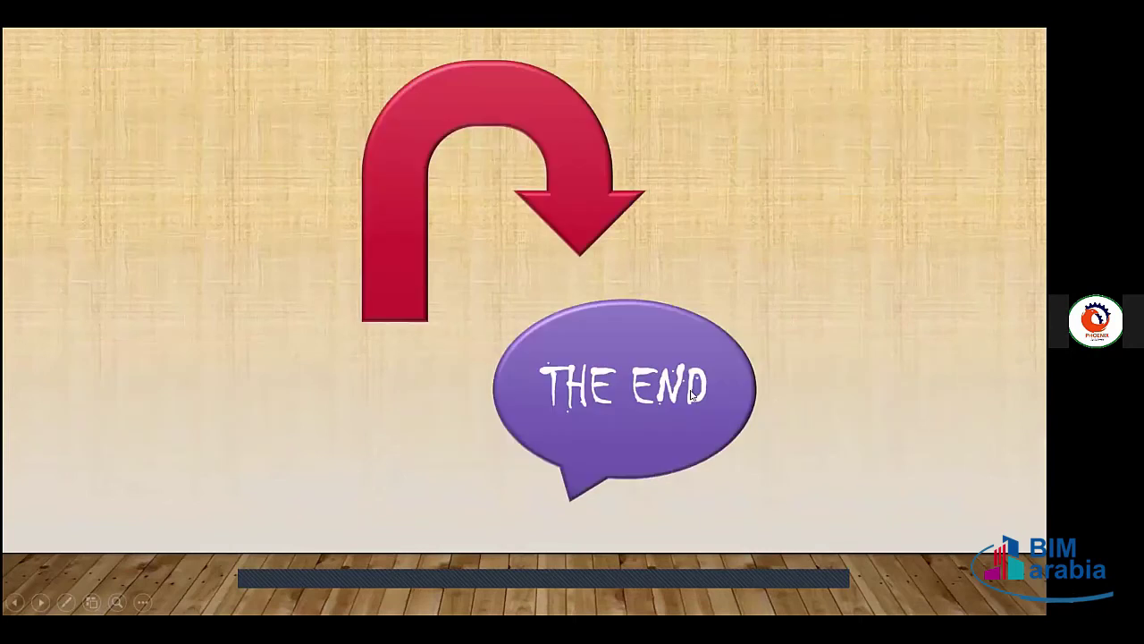
pyautogui.click(776, 405)
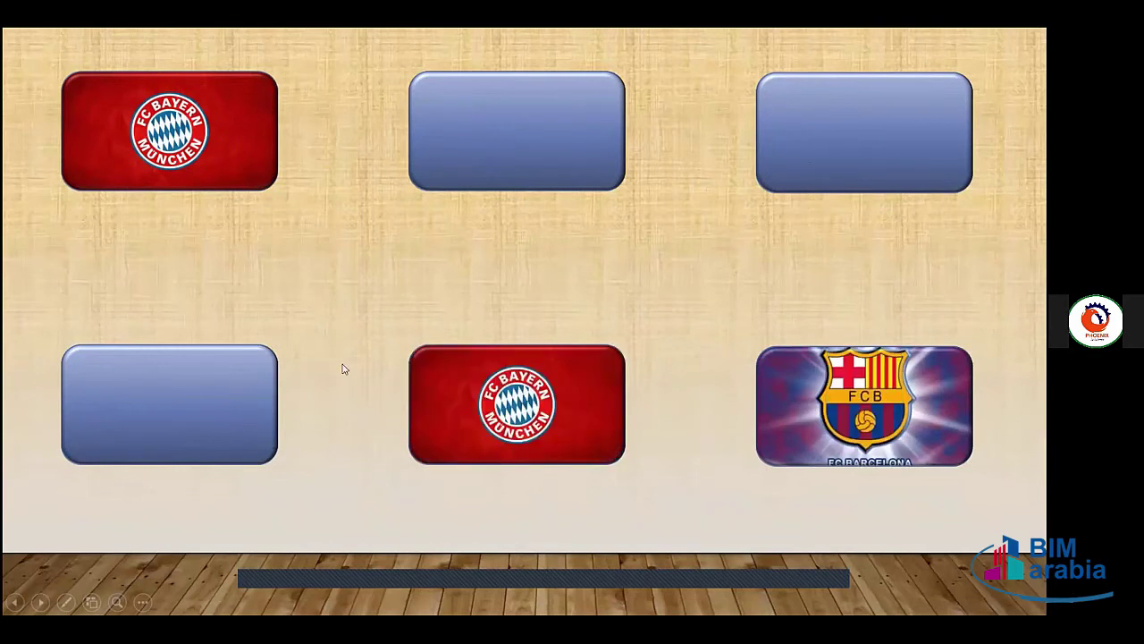
pyautogui.click(527, 404)
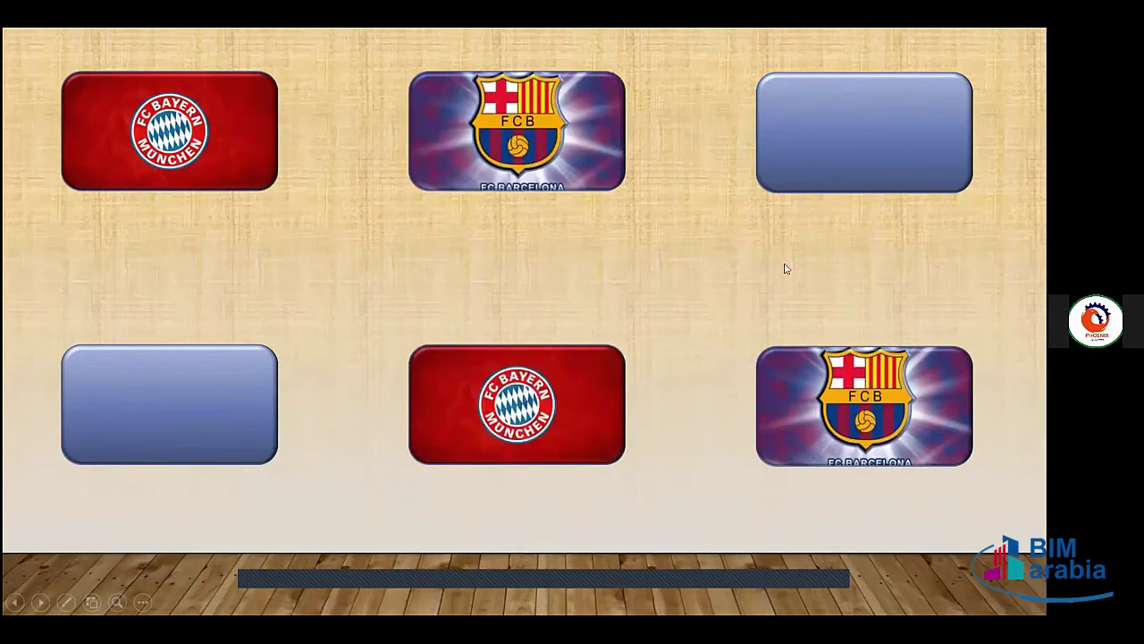
pyautogui.click(809, 198)
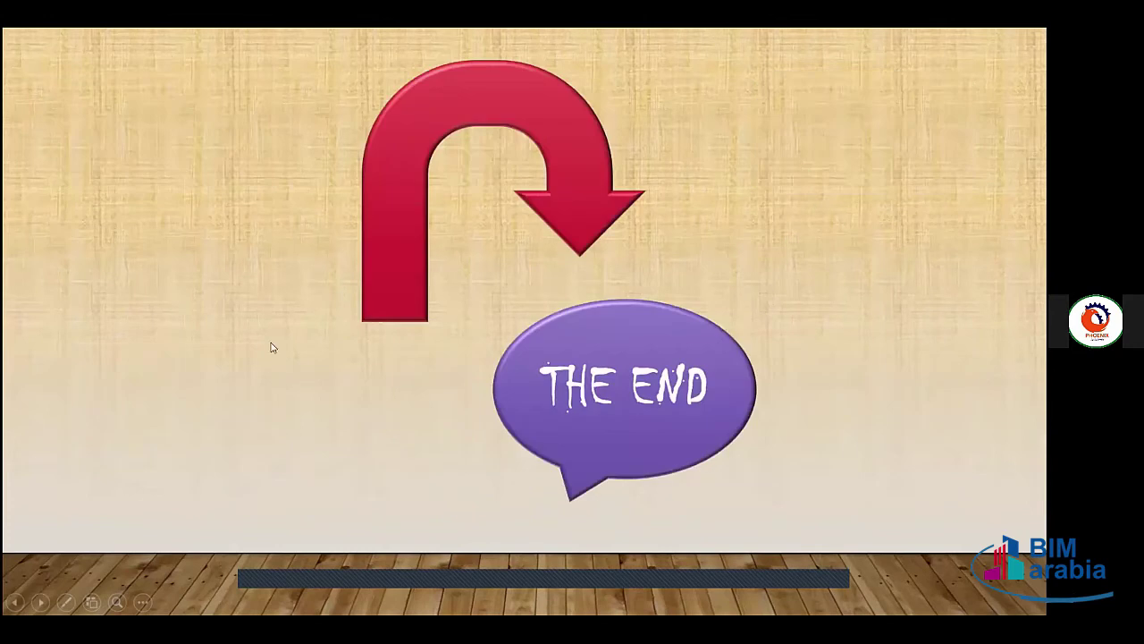
pyautogui.click(230, 381)
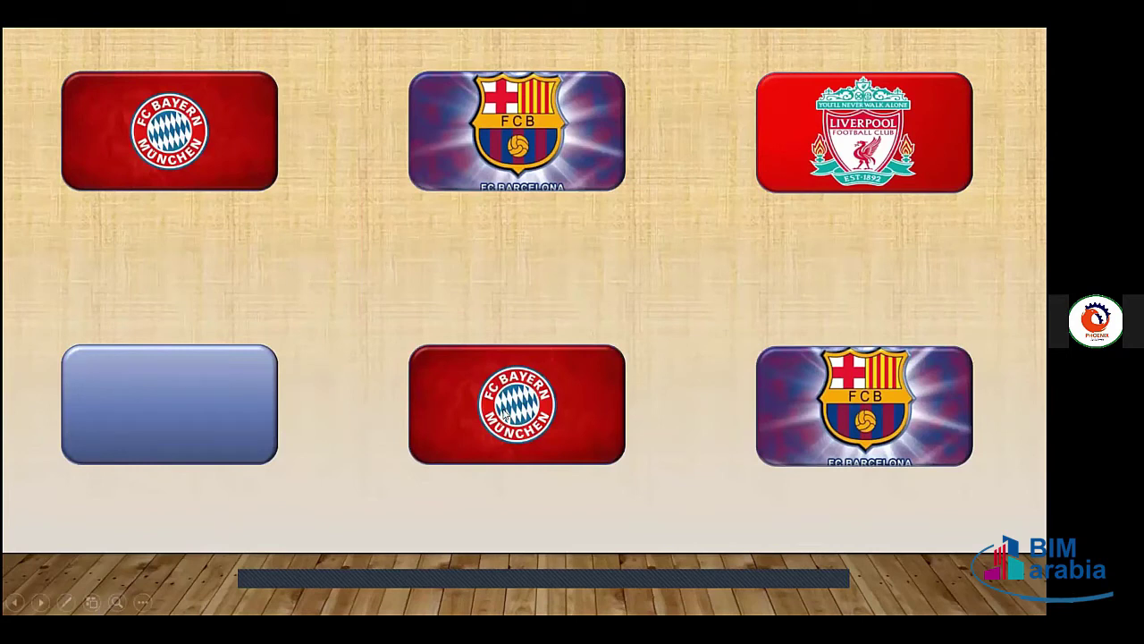
pyautogui.press('Escape')
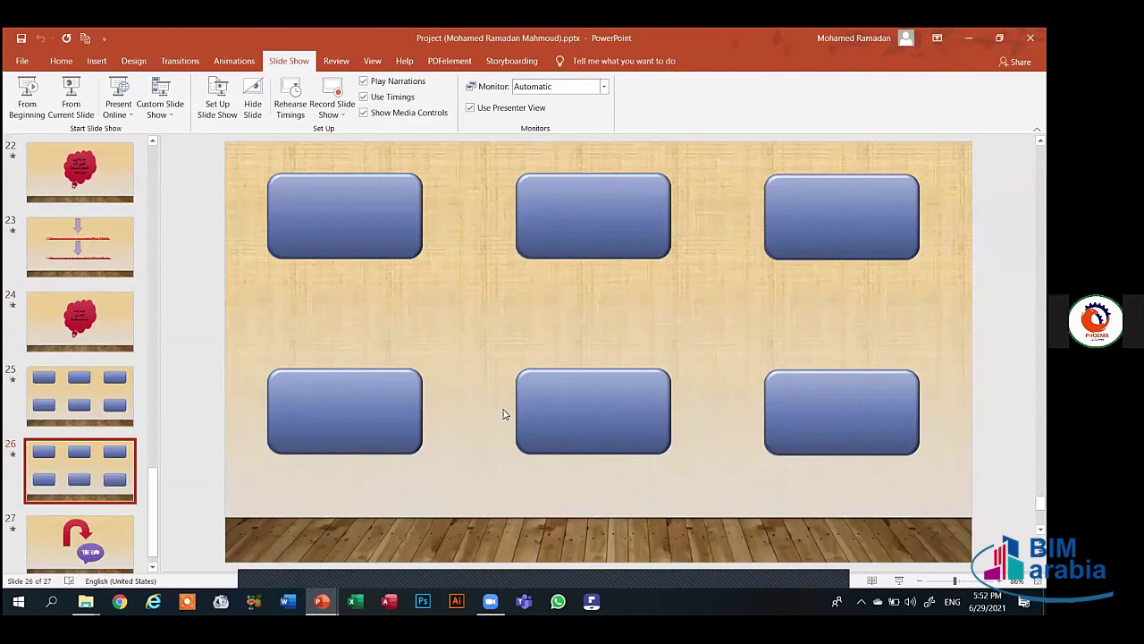
pyautogui.hotkey('alt', 'Tab')
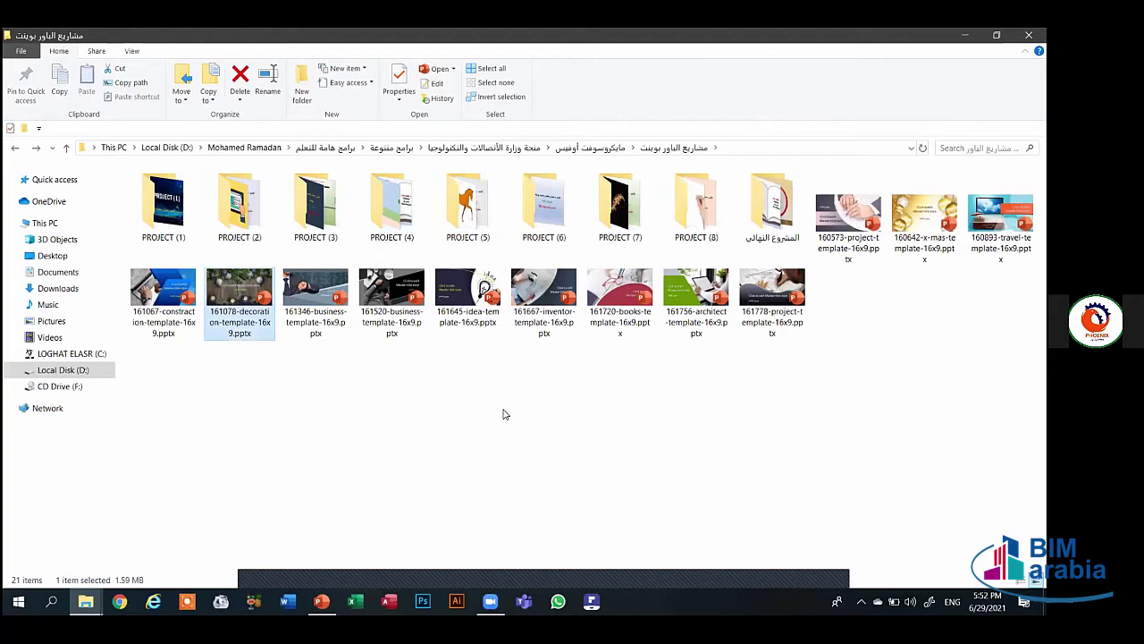
# - Go up from the PowerPoint projects folder to its parent folder
pyautogui.hotkey('alt', 'Up')
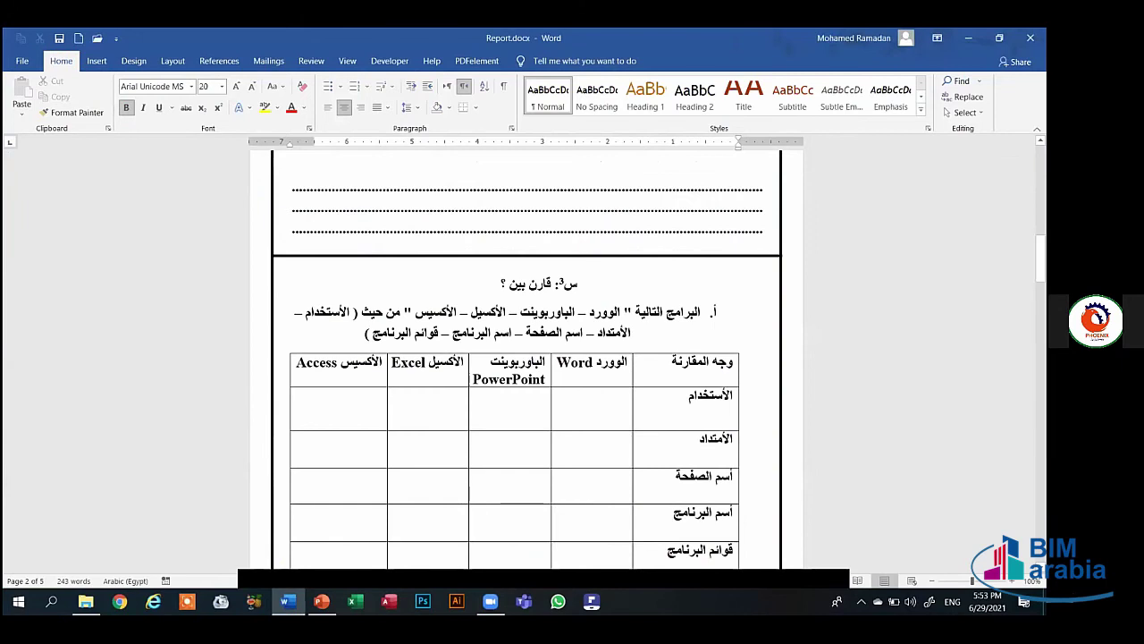
pyautogui.scroll(-1, 860, 352)
pyautogui.scroll(-2, 860, 351)
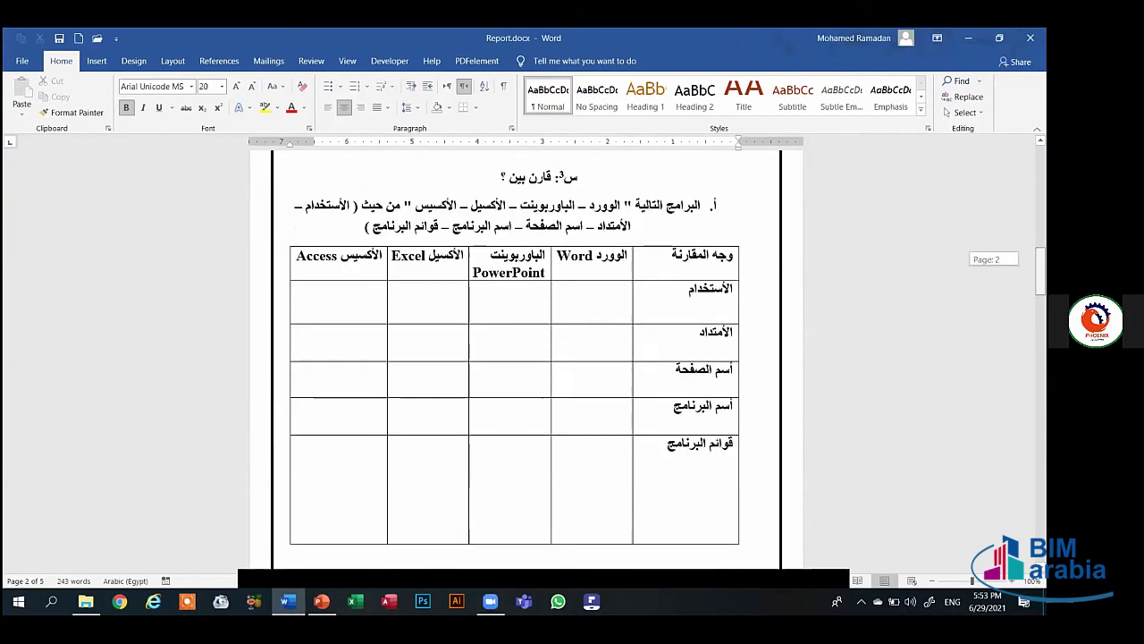
pyautogui.scroll(-1, 860, 351)
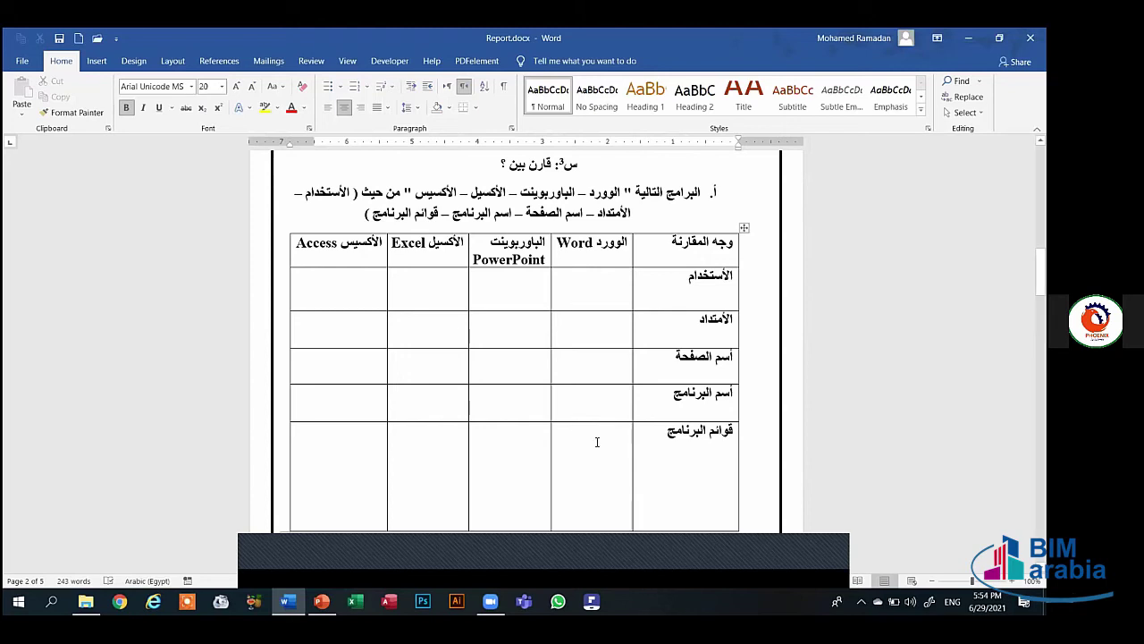
pyautogui.rightClick(597, 443)
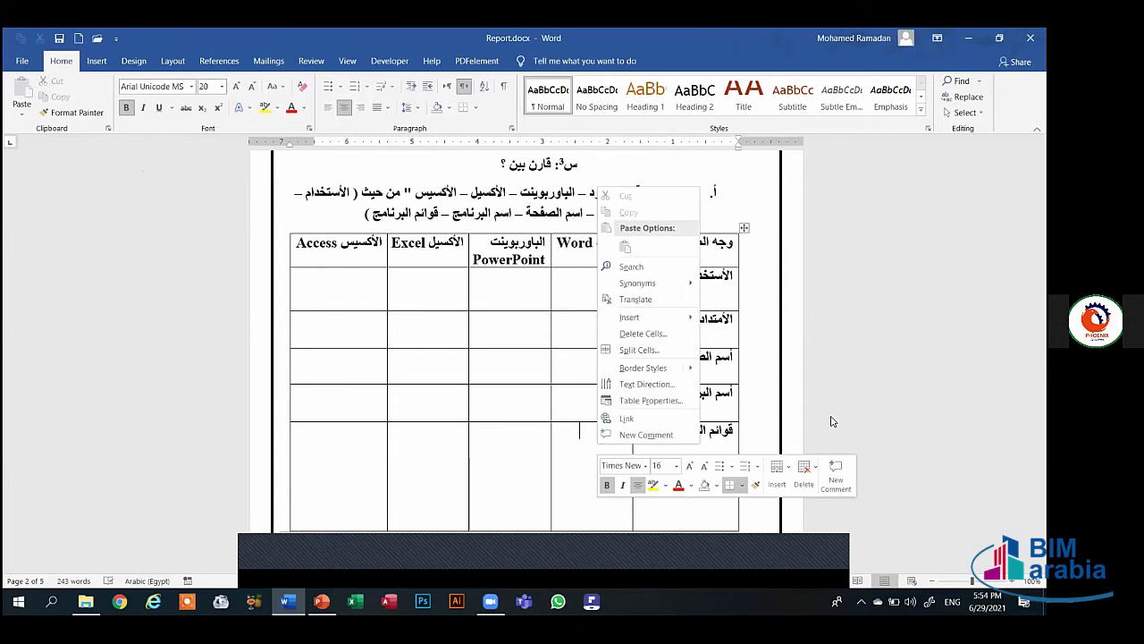
pyautogui.click(826, 331)
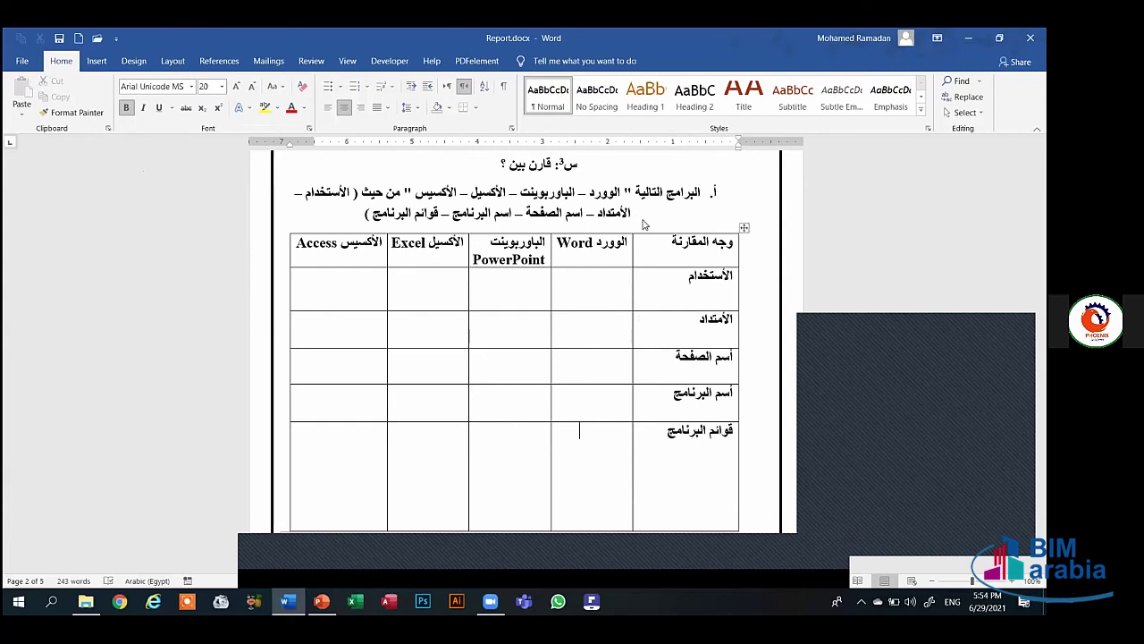
pyautogui.click(611, 286)
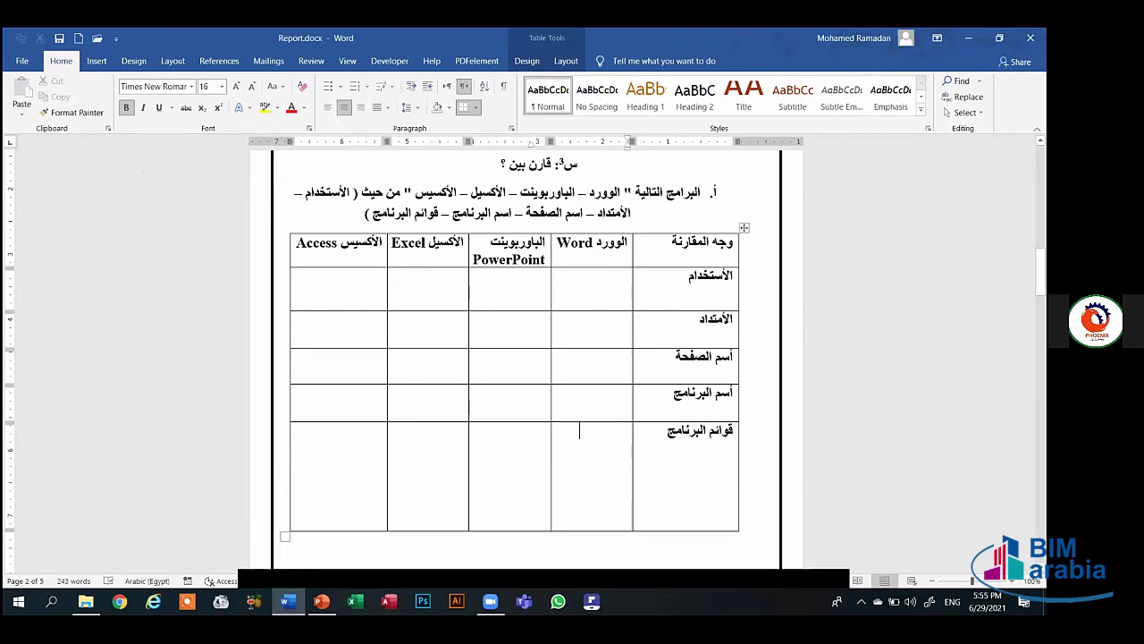
# - Scroll down to the empty Hardware/Software table and select its header row
pyautogui.scroll(-10, 883, 315)
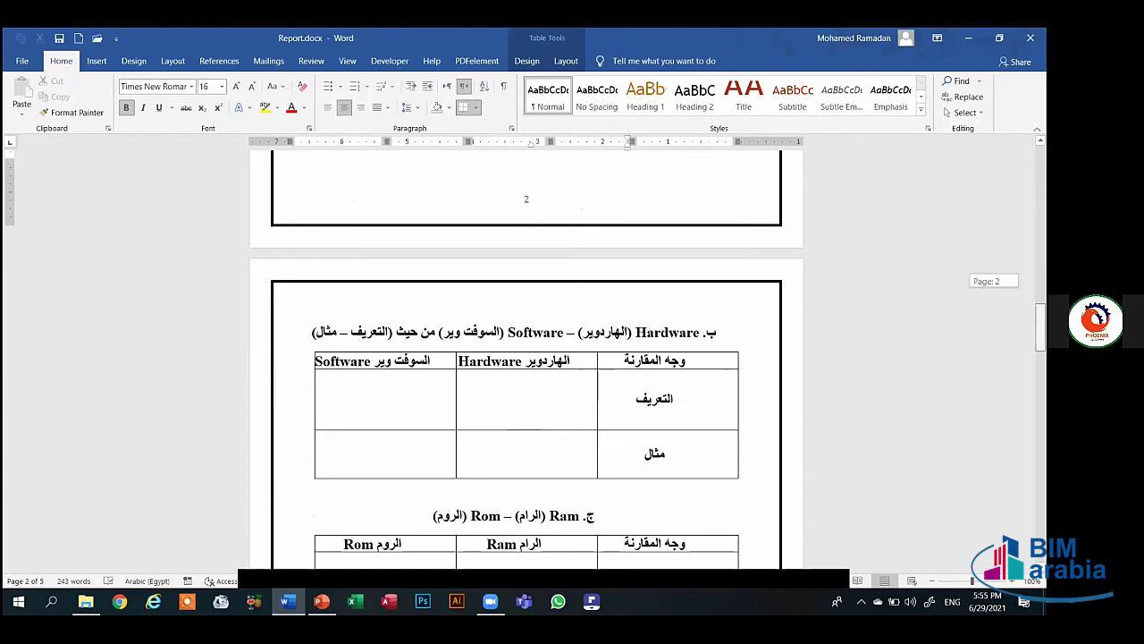
pyautogui.click(751, 304)
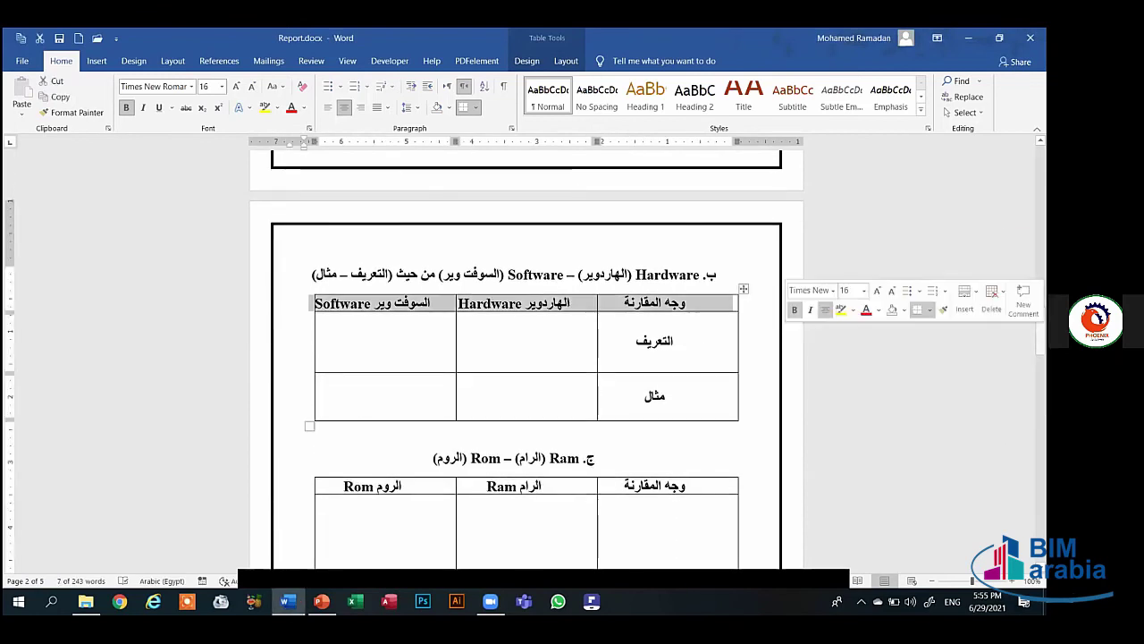
pyautogui.moveTo(1040, 338); pyautogui.dragTo(1040, 360)
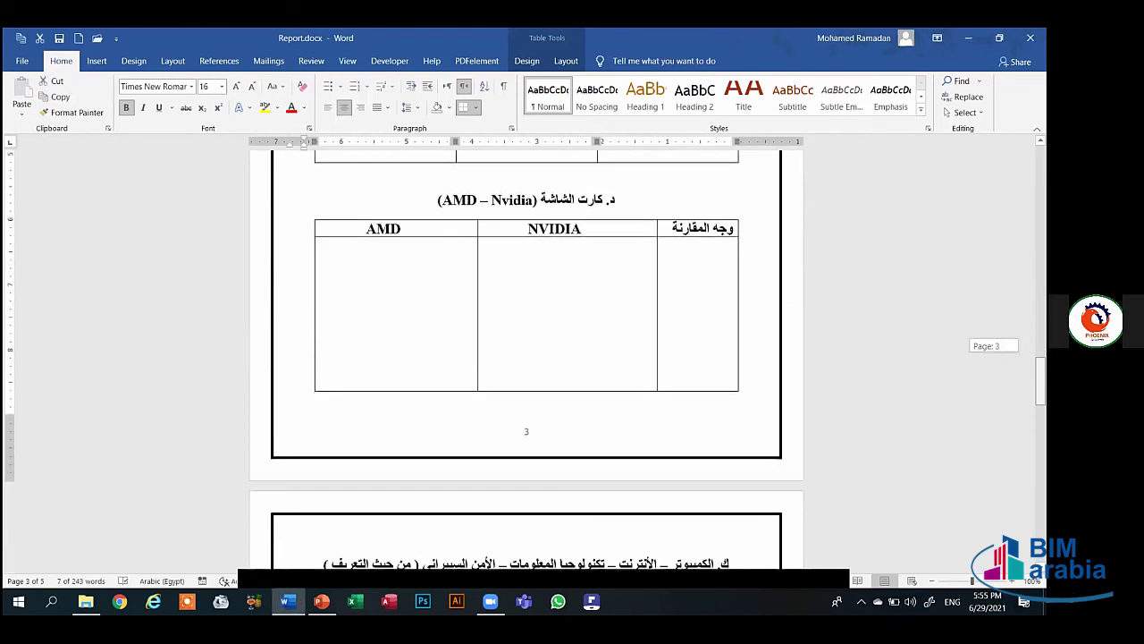